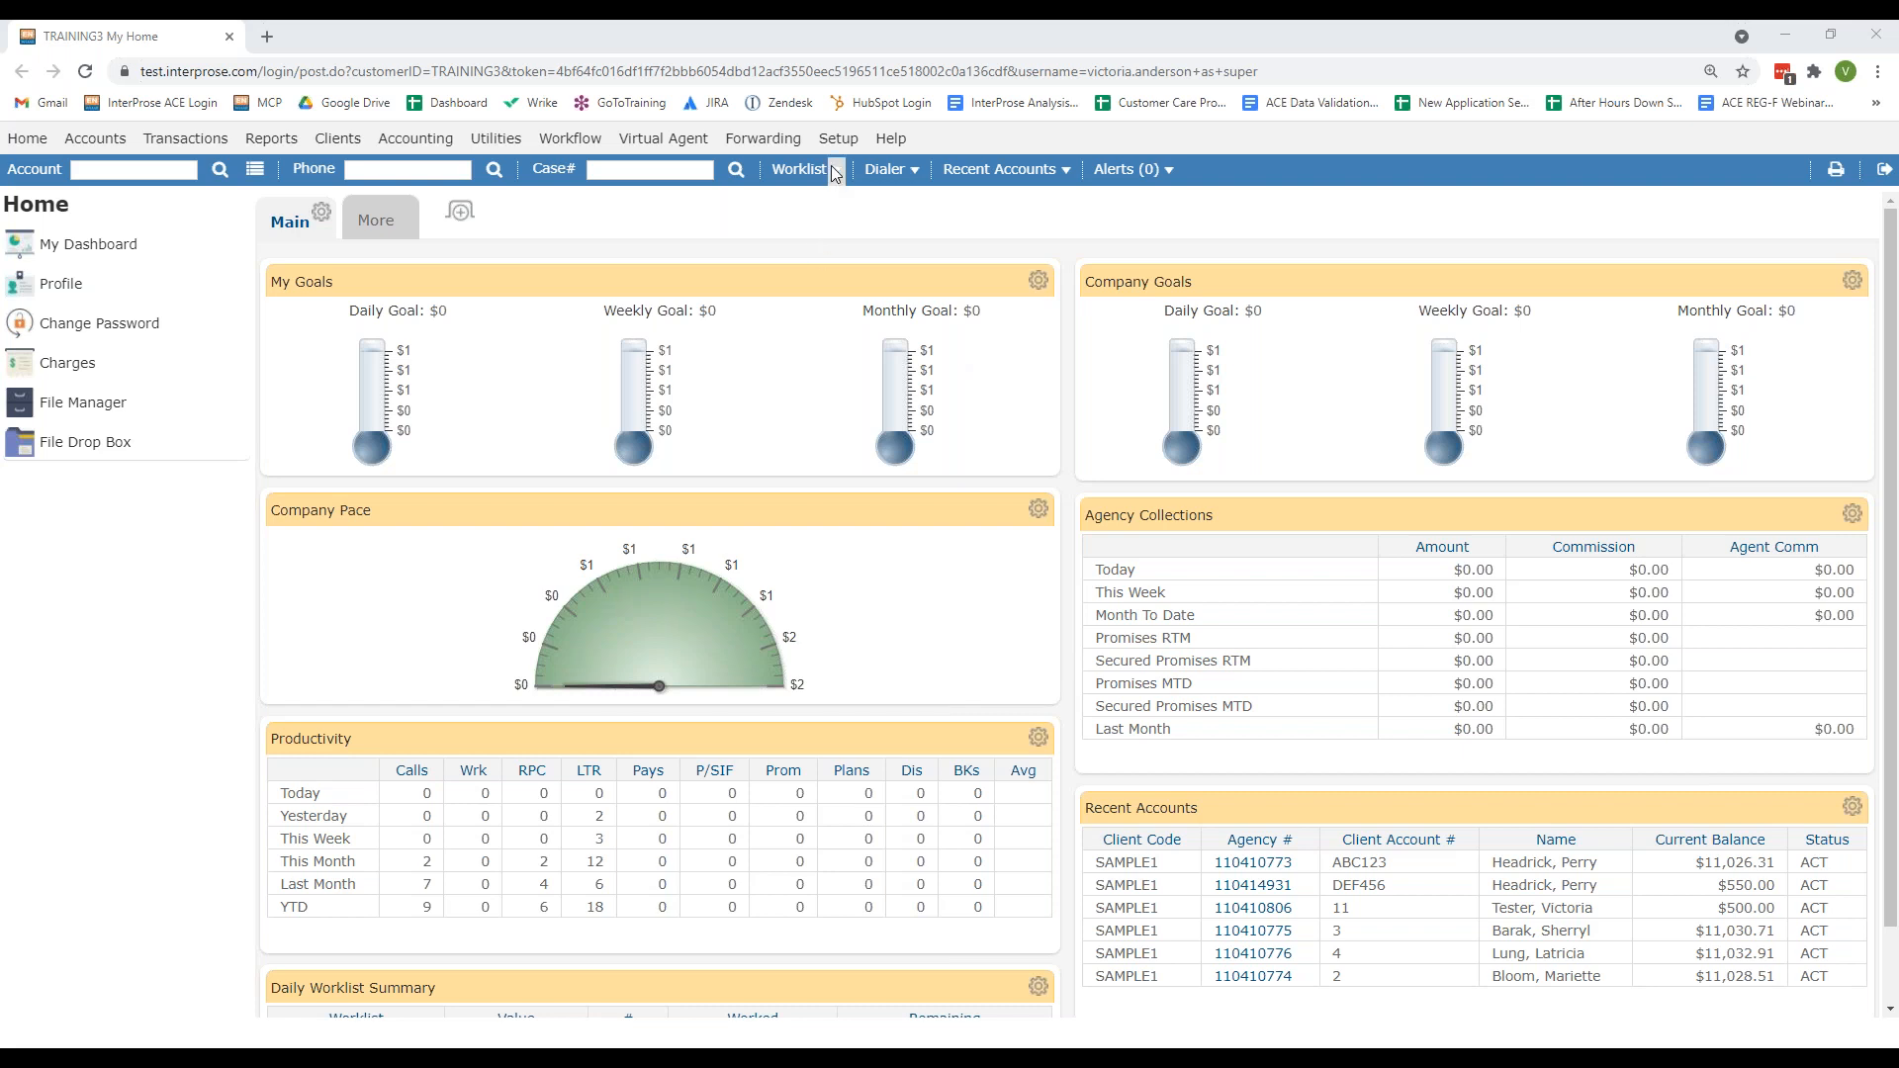
Step: Open the Itemization Date bundle group from the bundle groups in the account setup
{"action": "left_click", "coordinate": [836, 141]}
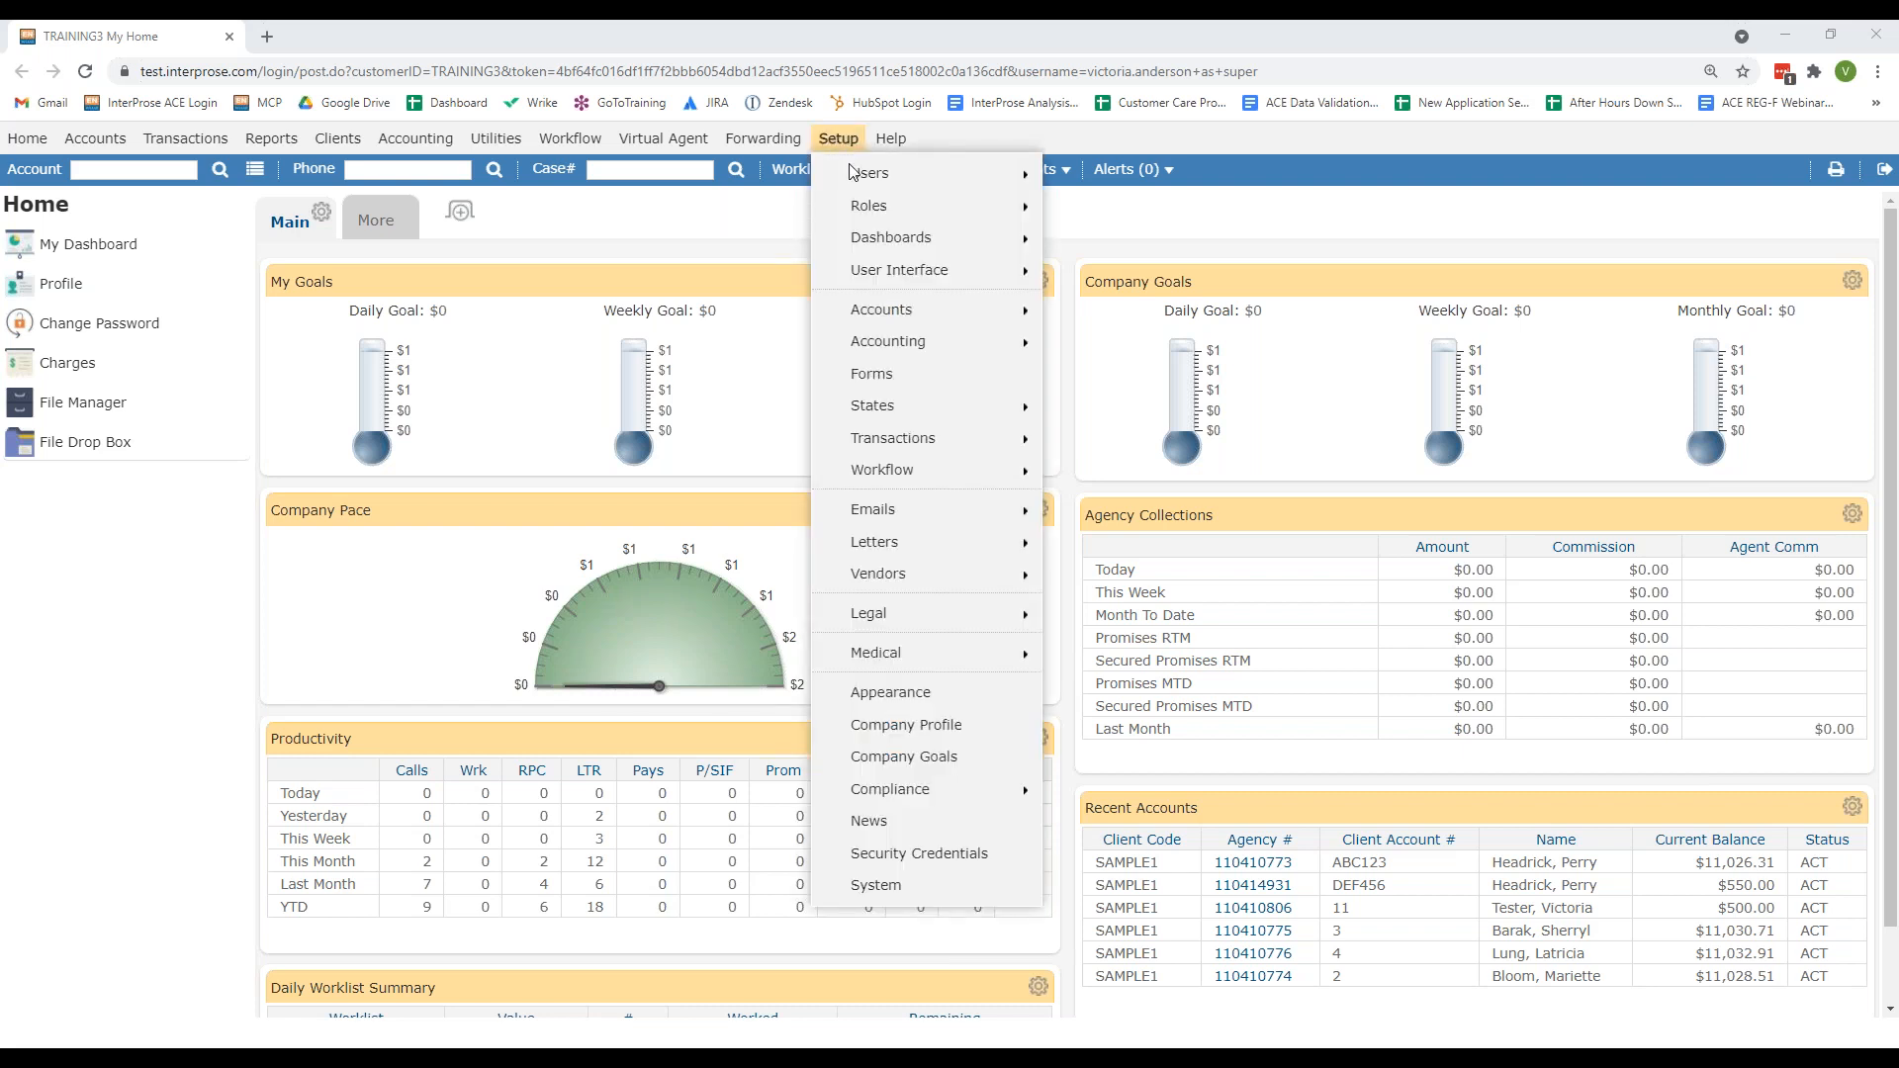
{"action": "mouse_move", "coordinate": [899, 304]}
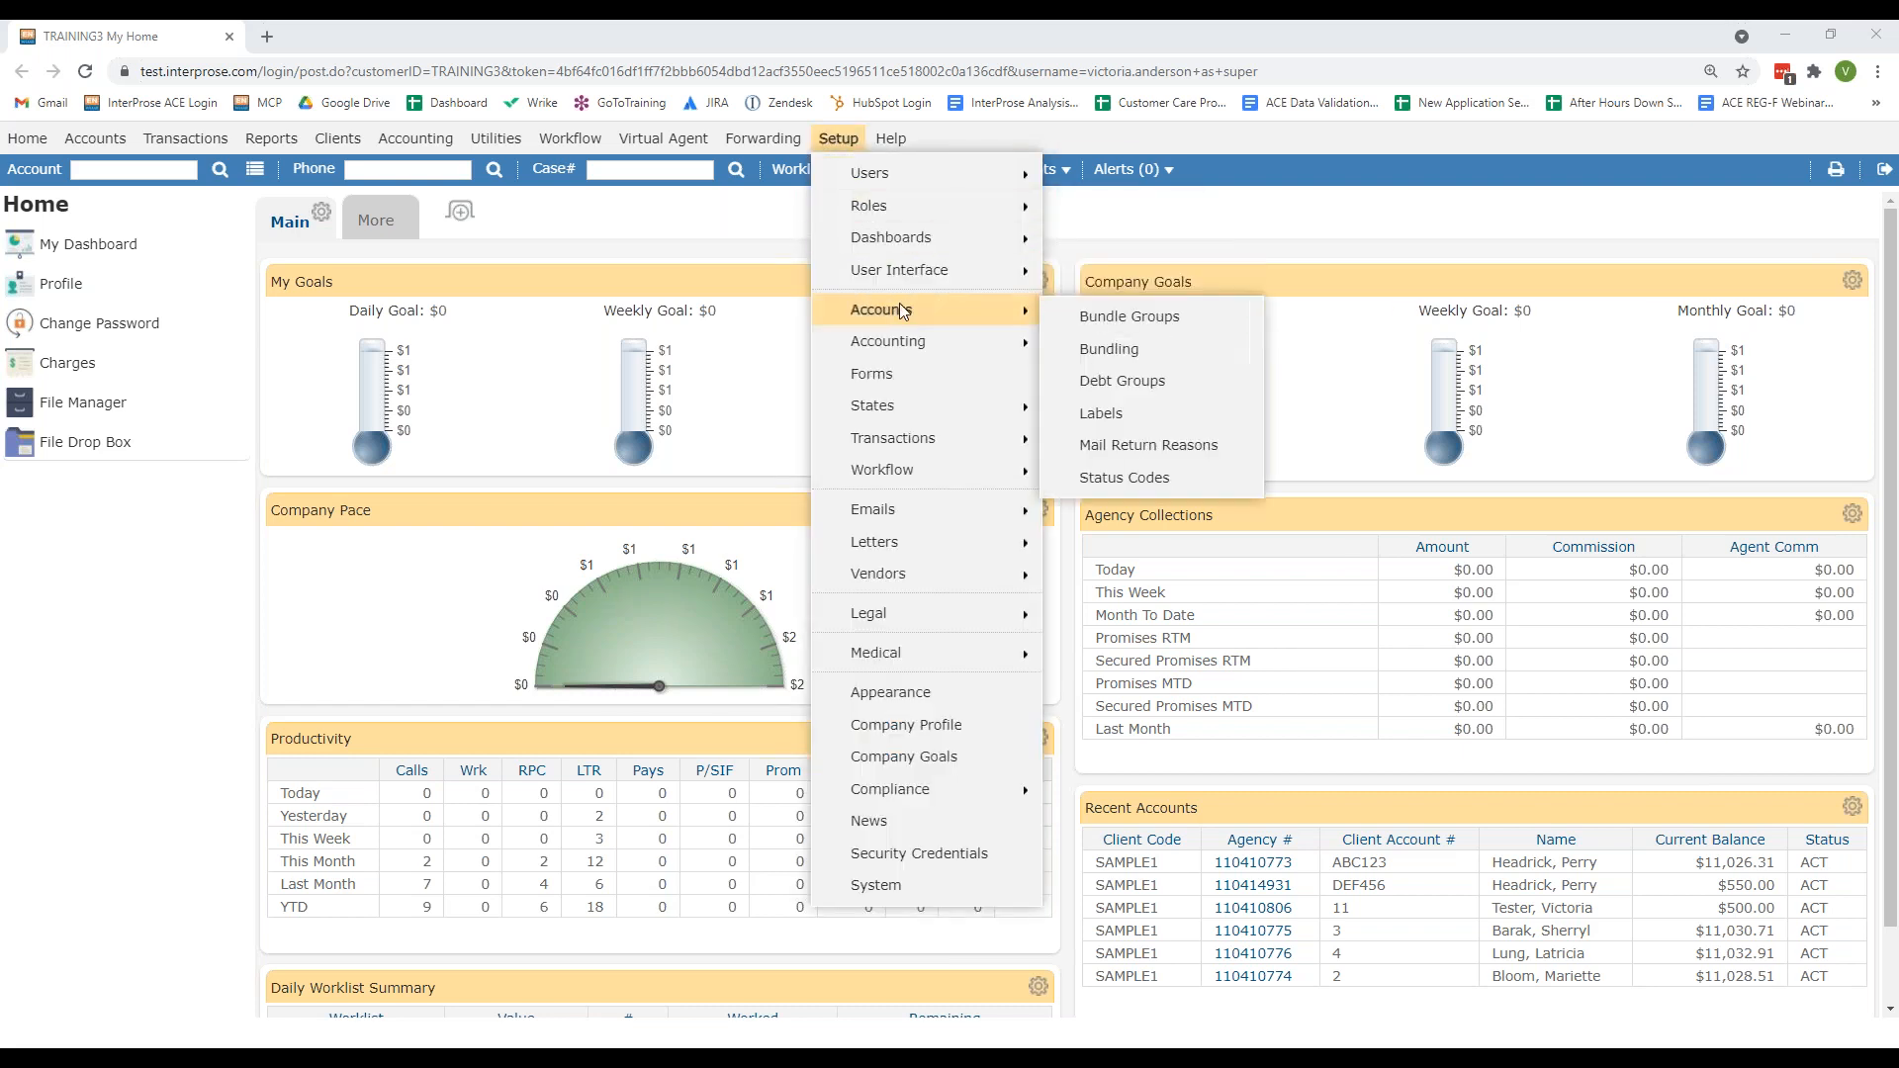
{"action": "left_click", "coordinate": [1183, 315]}
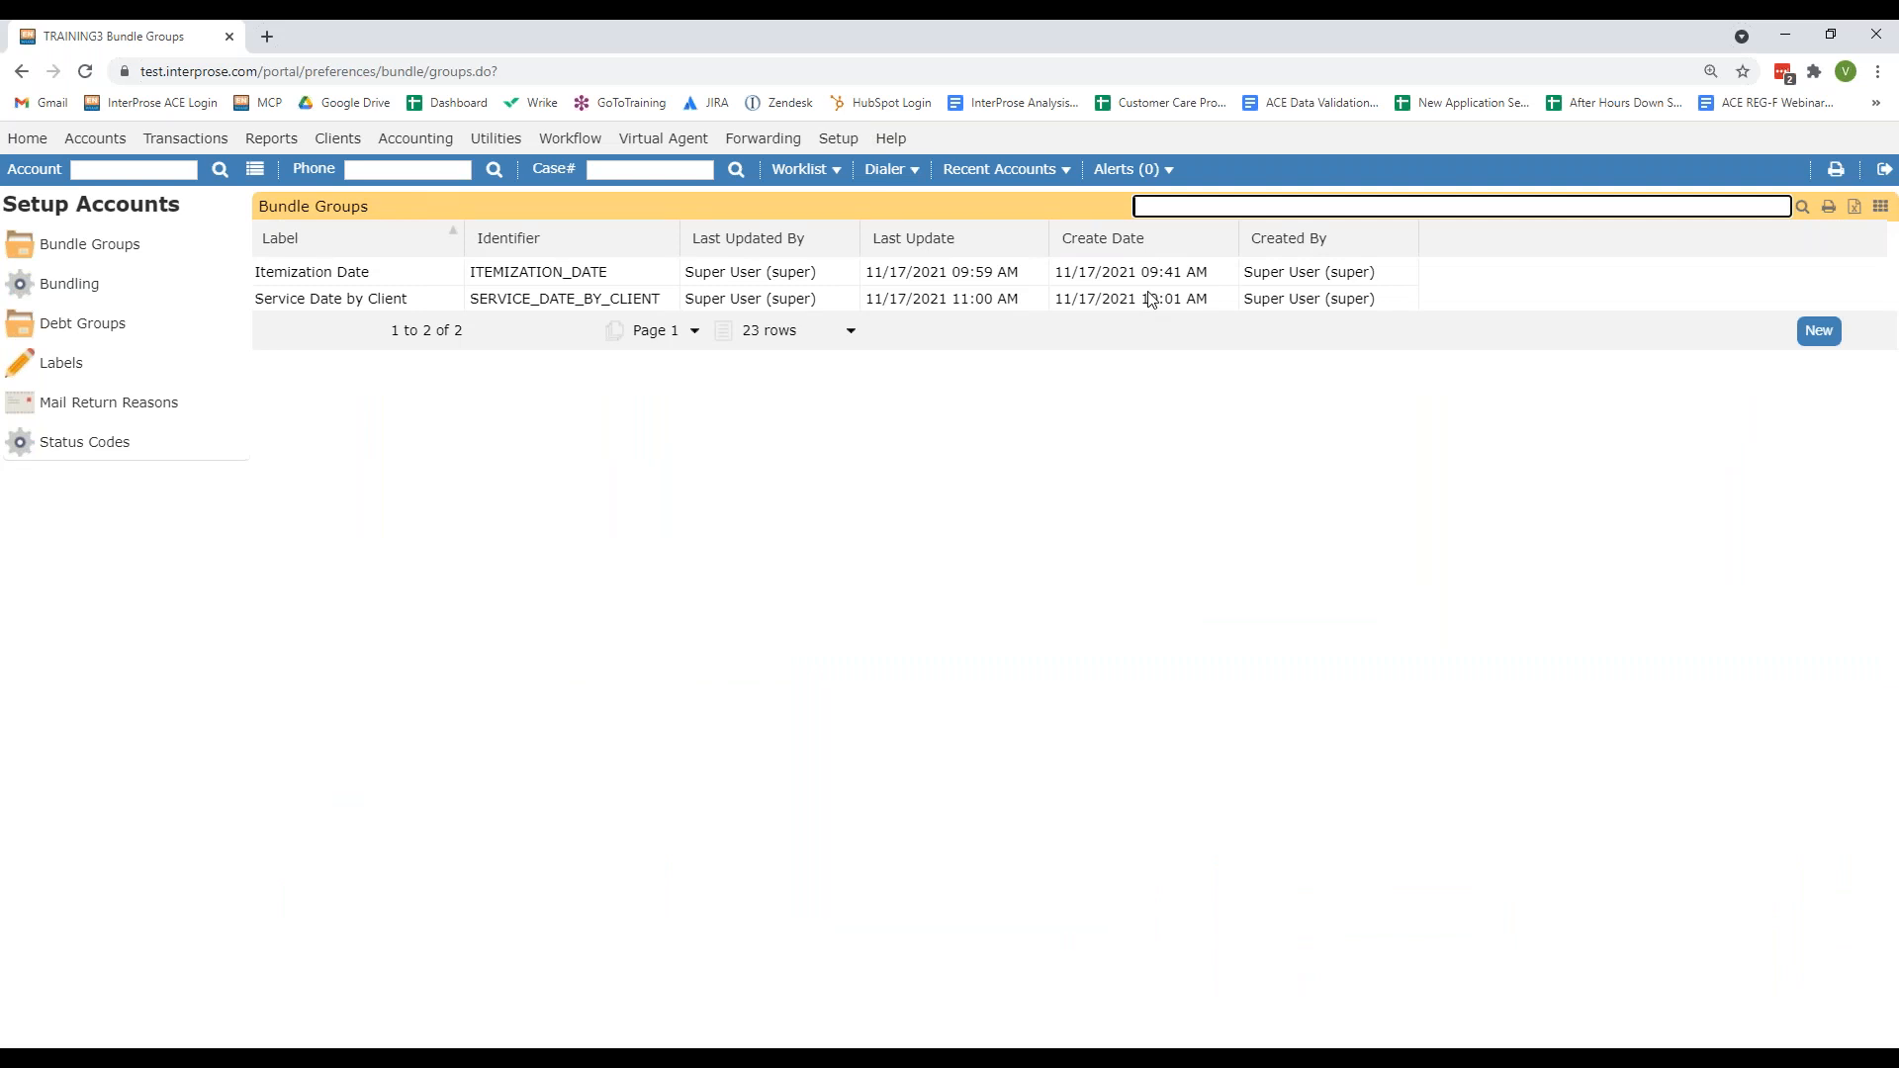
{"action": "left_click", "coordinate": [402, 280]}
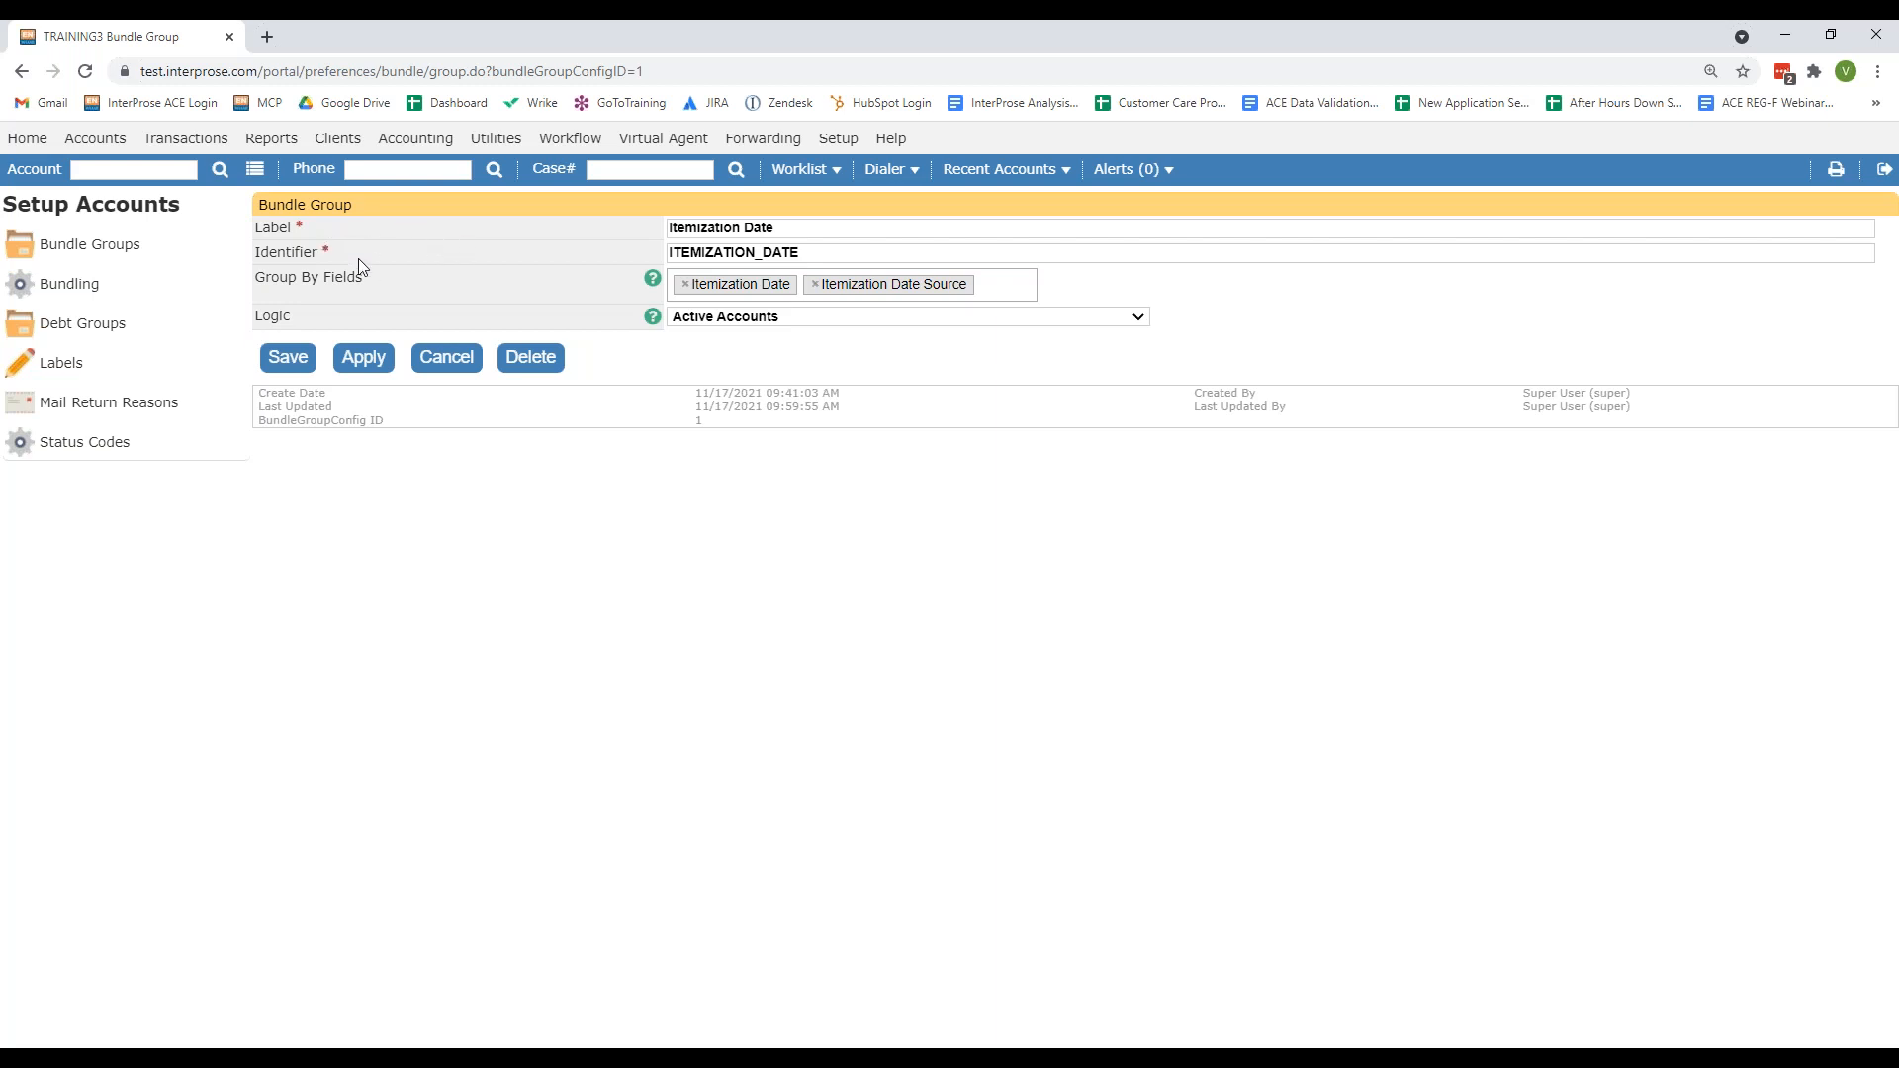
Step: Review the Itemization Date bundle group's Group By Fields, the fields available for grouping, and its Logic setting
{"action": "left_click_drag", "start_coordinate": [376, 283], "coordinate": [255, 280]}
{"action": "left_click", "coordinate": [1008, 285]}
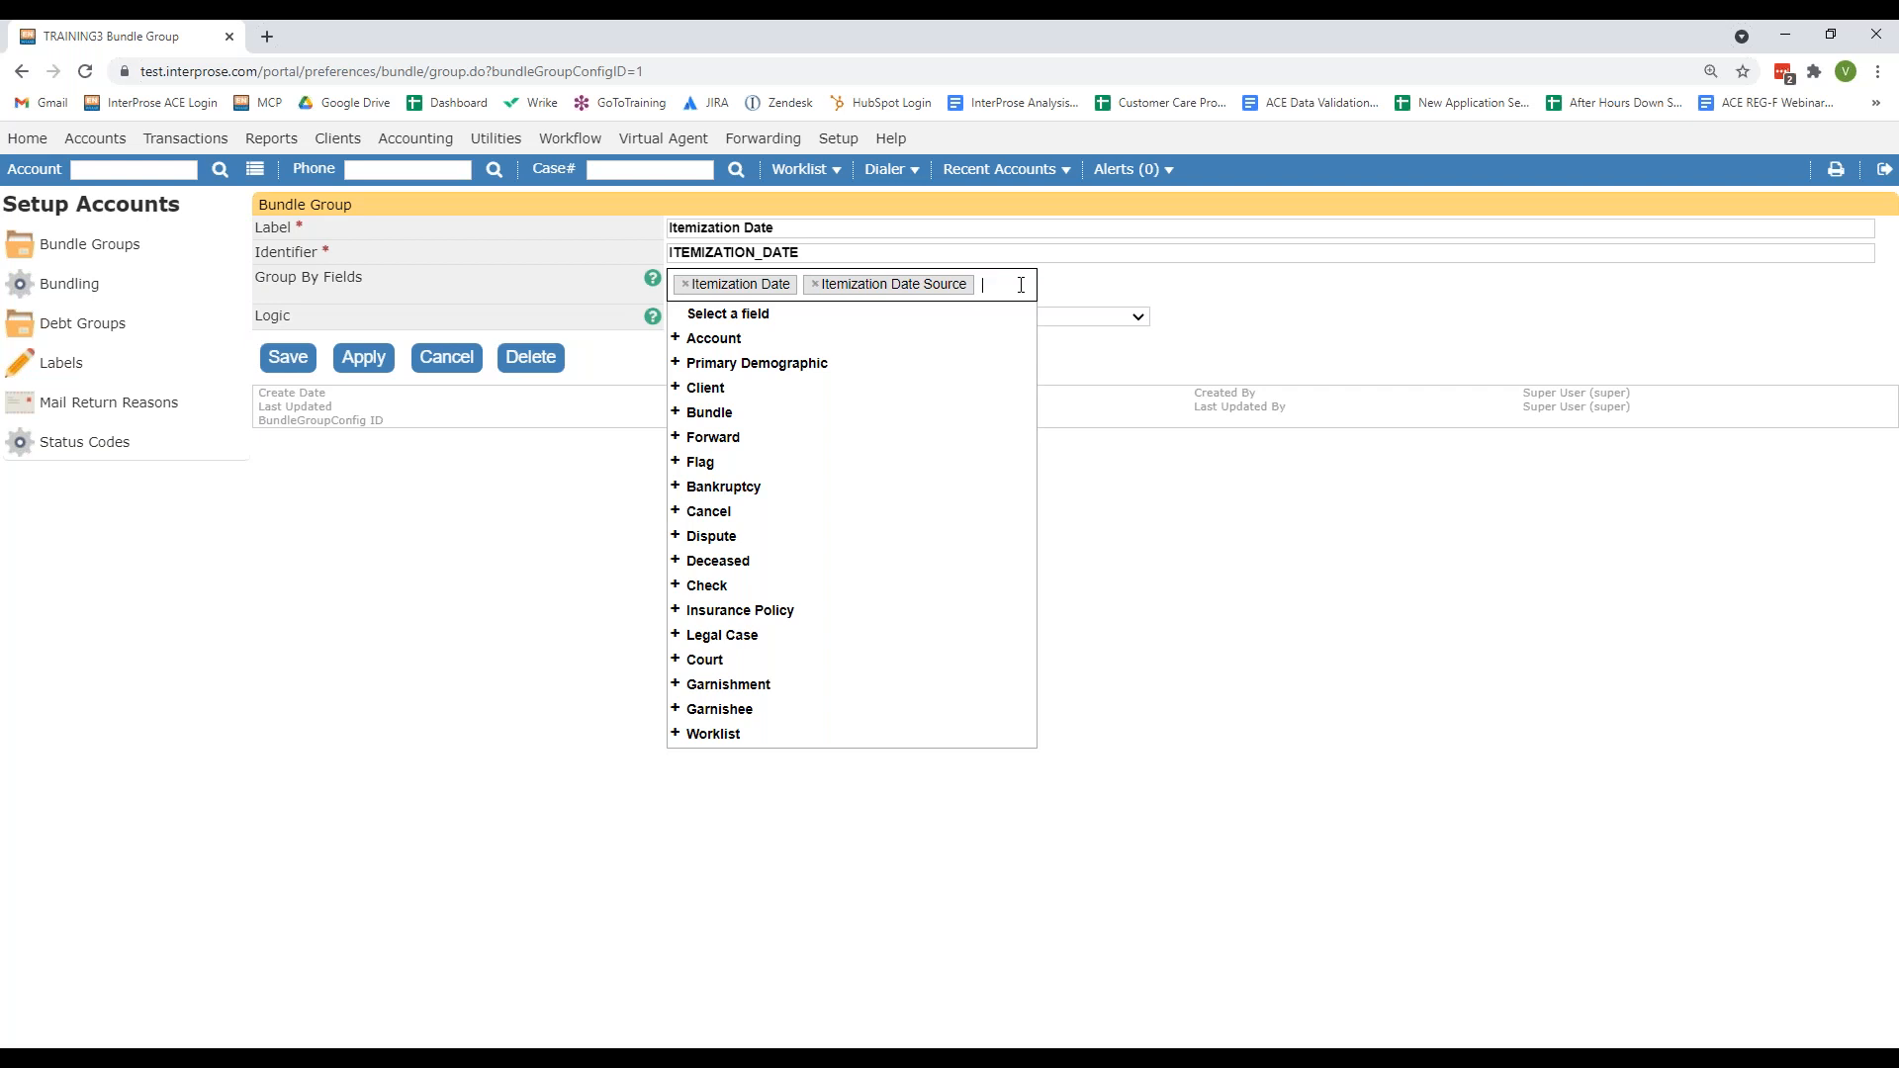
{"action": "left_click", "coordinate": [1072, 290]}
{"action": "left_click_drag", "start_coordinate": [291, 316], "coordinate": [263, 319]}
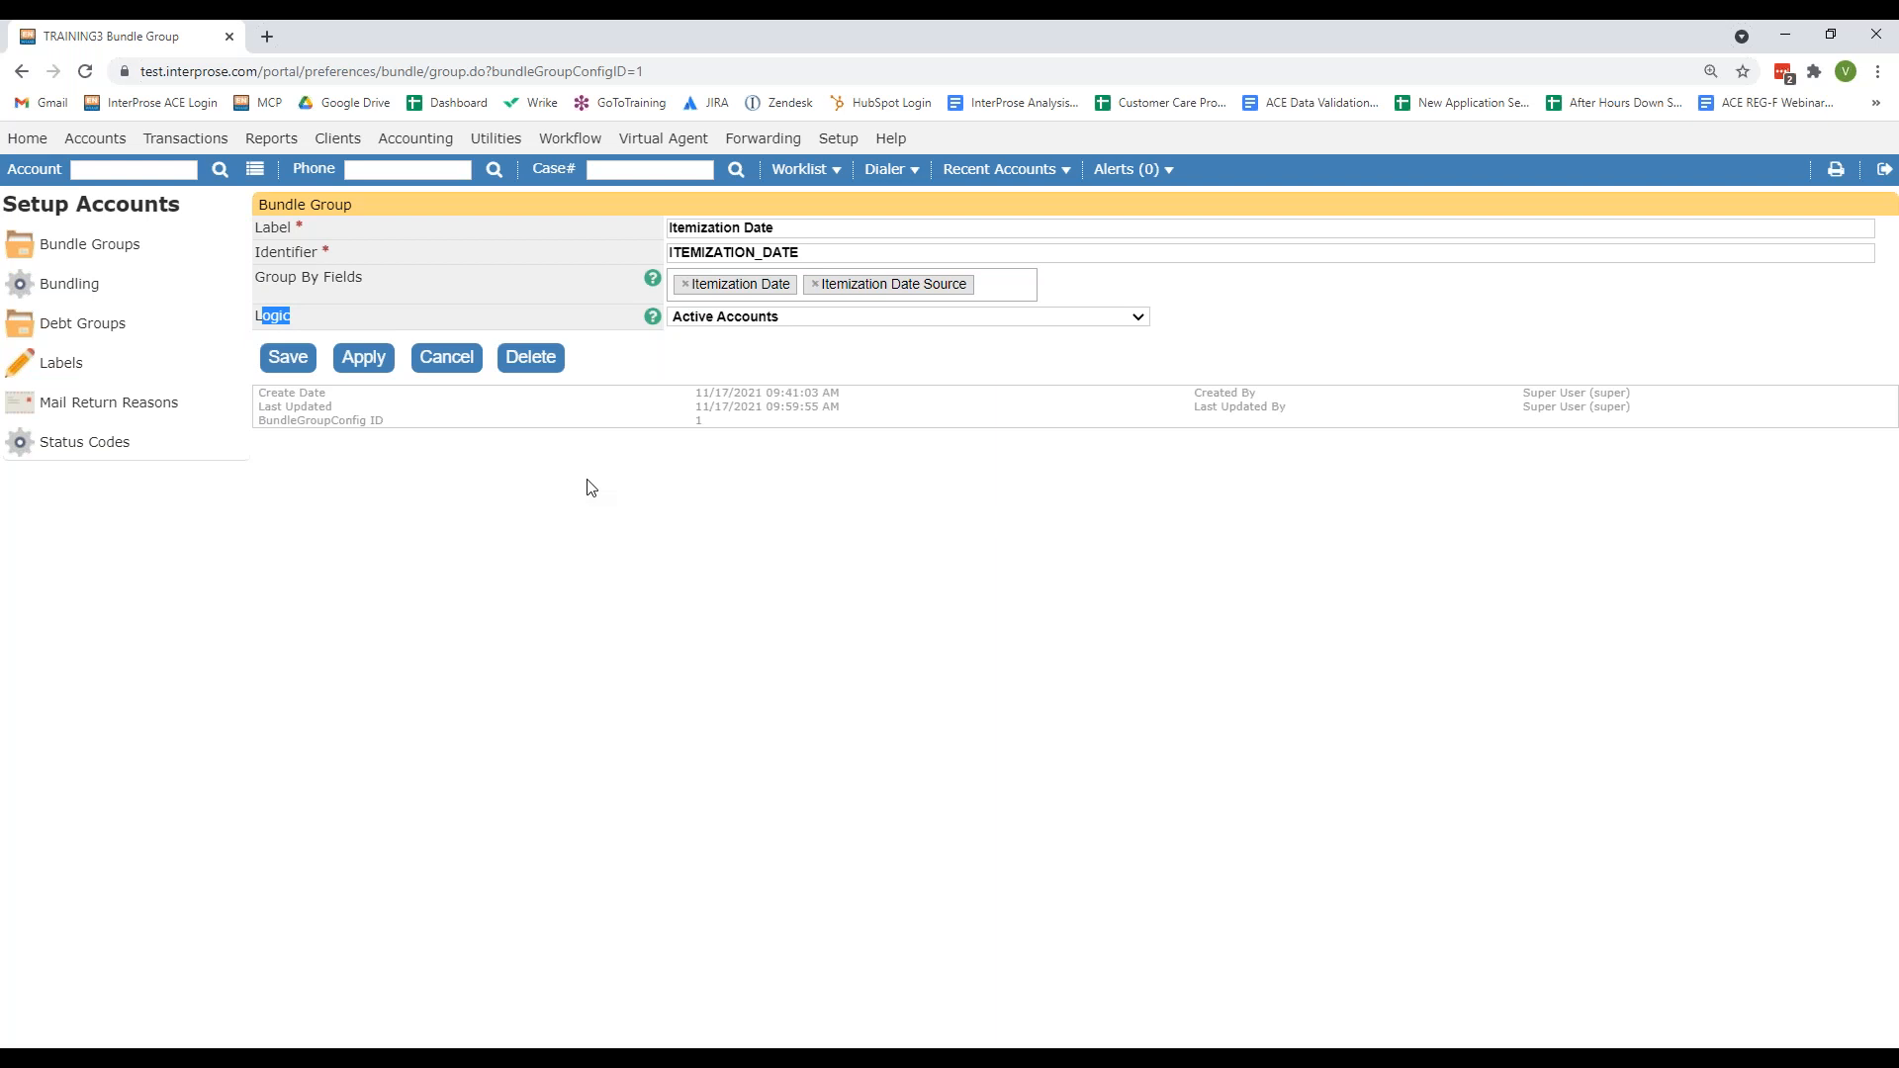
Step: Open the first recently viewed SAMPLE1 account and dismiss its restricted-account notice
{"action": "left_click", "coordinate": [1065, 166]}
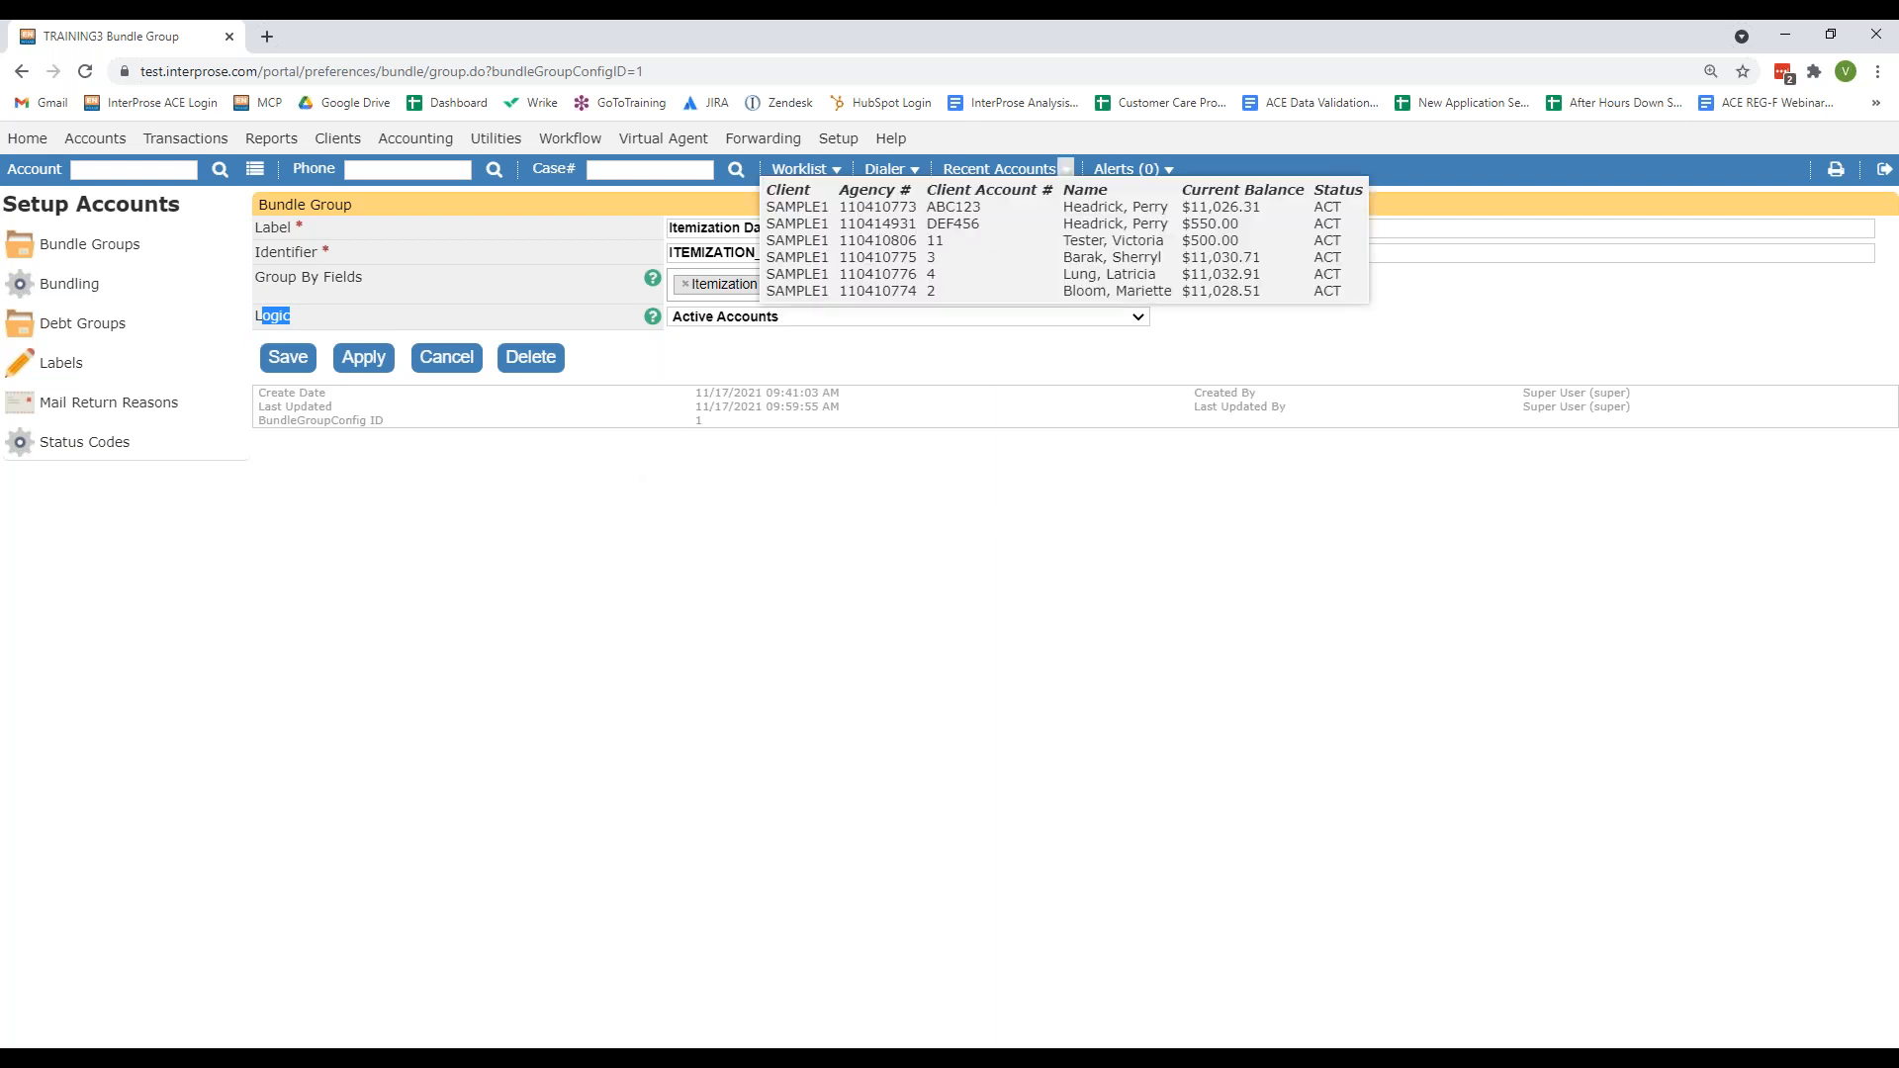
{"action": "left_click", "coordinate": [1040, 208]}
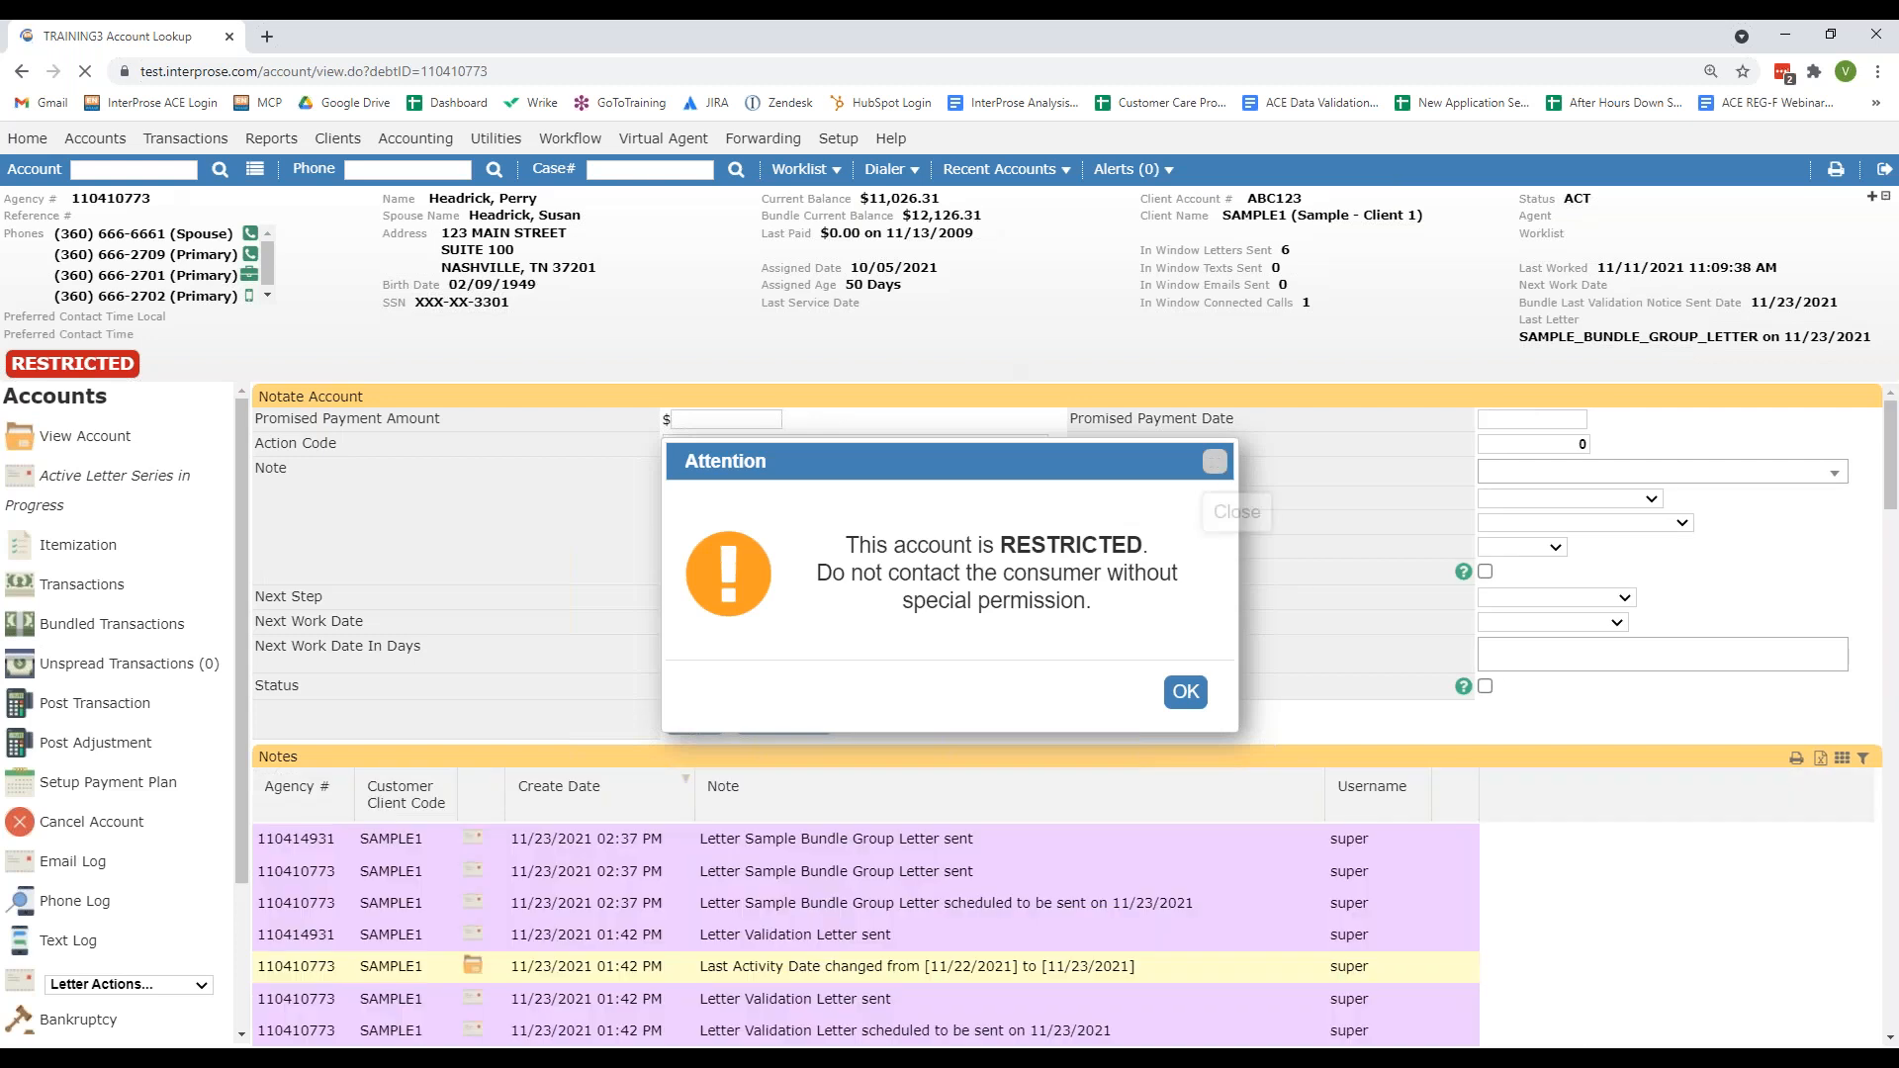
{"action": "left_click", "coordinate": [1215, 463]}
Step: Filter the account's Bundle list by Itemization Date - 2009-10-06 CHARGE_OFF_DATE
{"action": "scroll", "coordinate": [1007, 416], "scroll_direction": "down", "scroll_amount": 7}
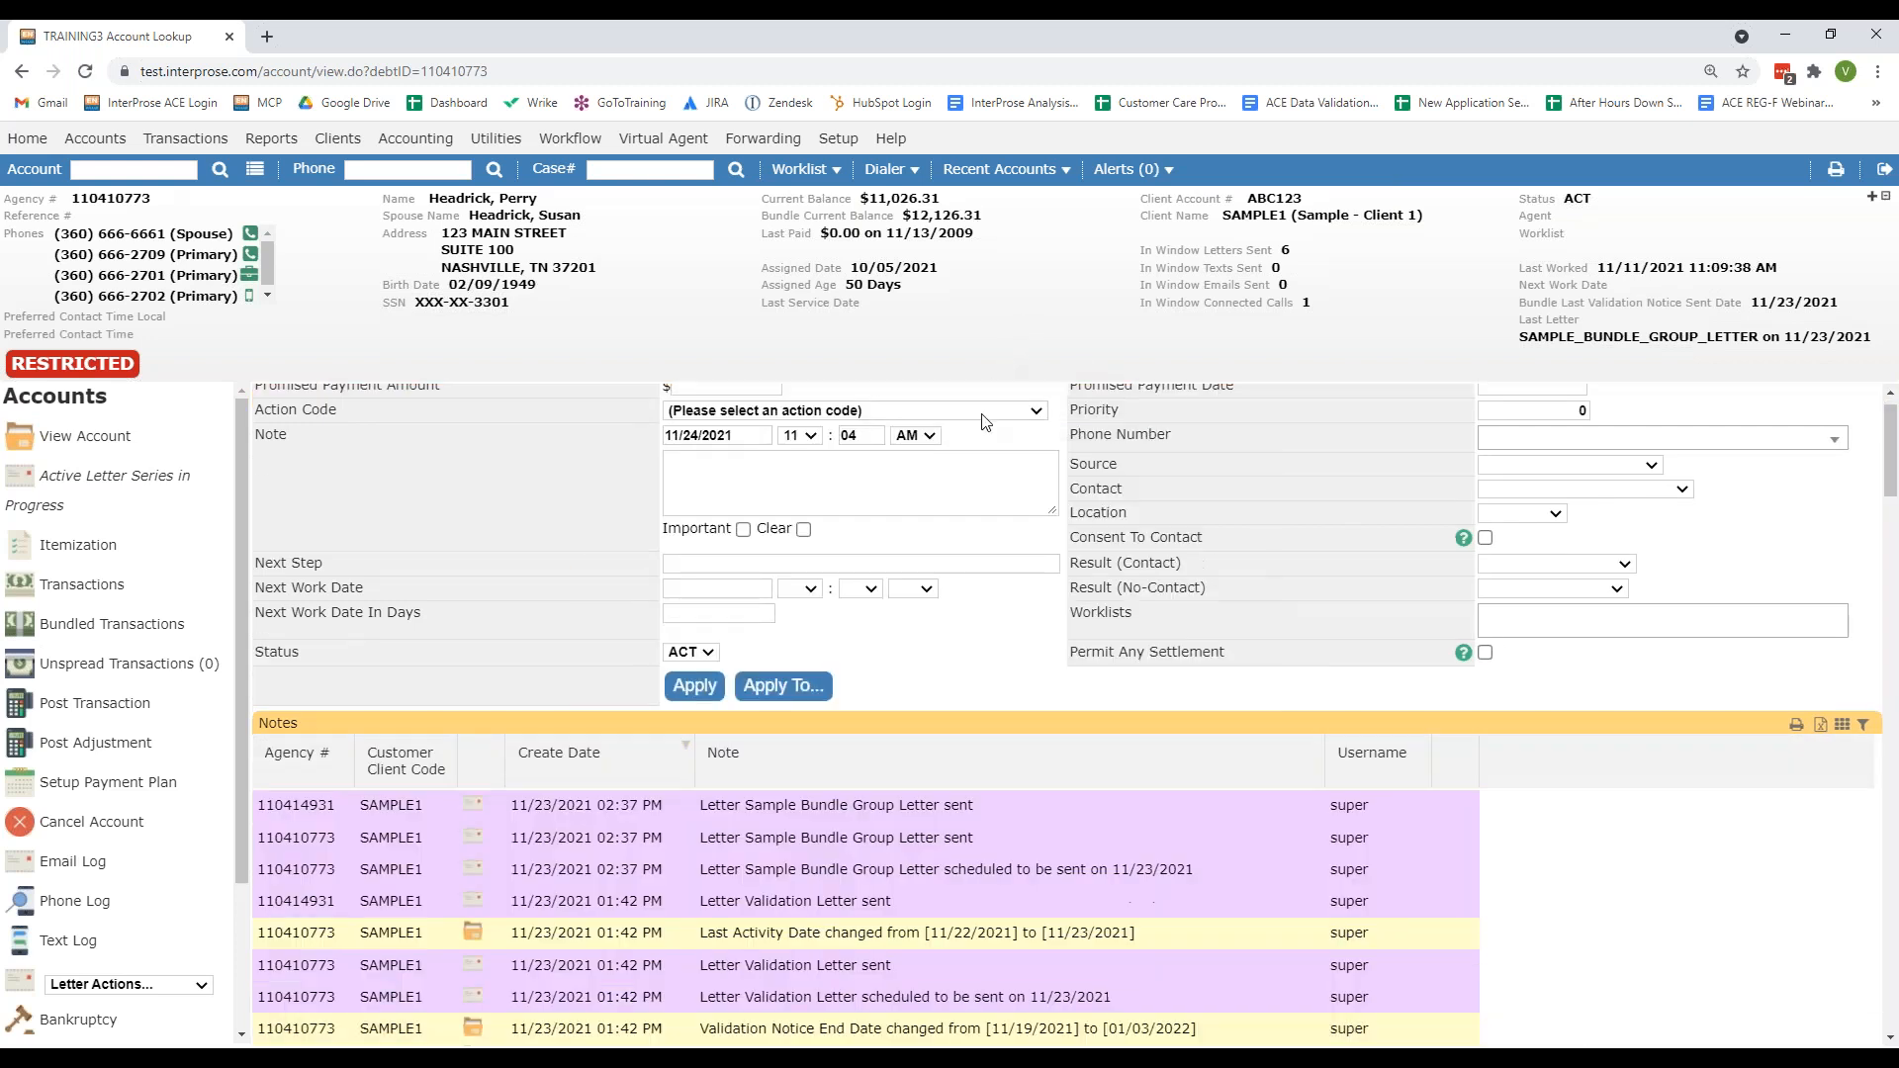
{"action": "scroll", "coordinate": [982, 421], "scroll_direction": "down", "scroll_amount": 10}
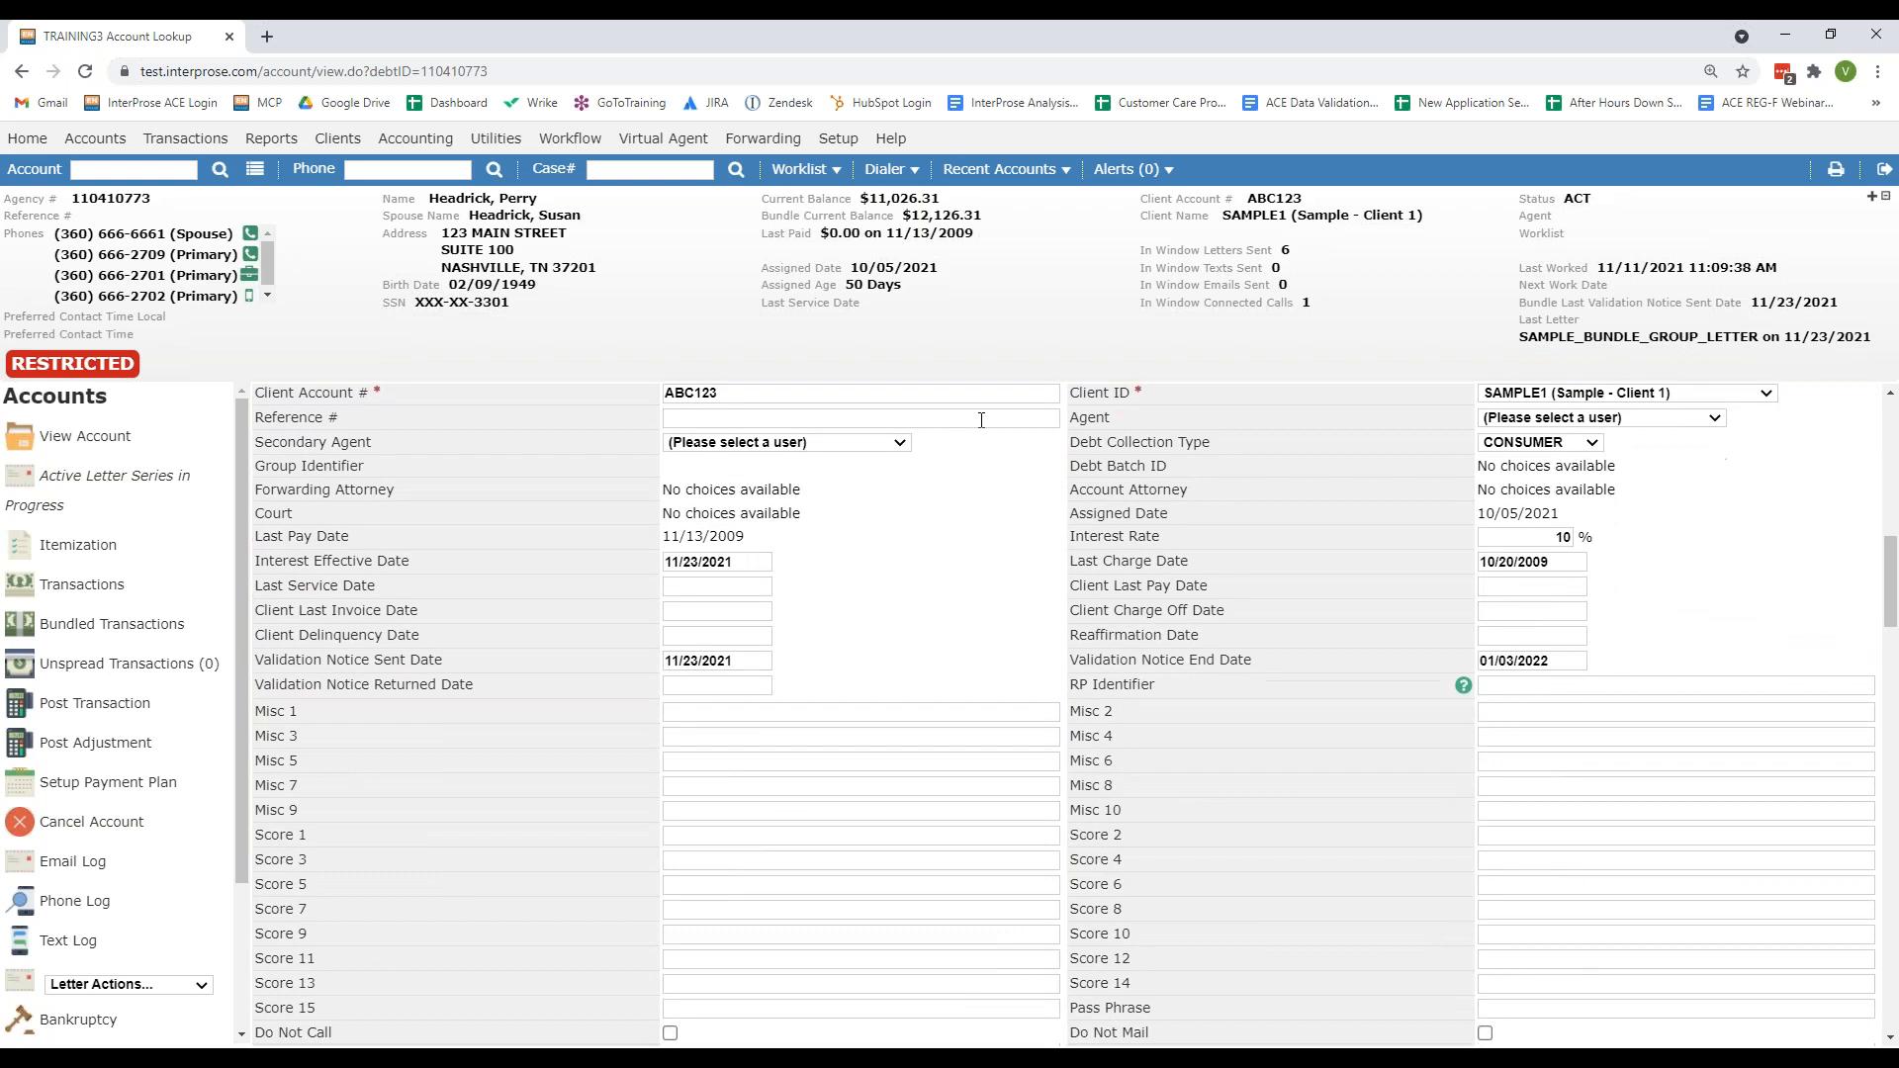
{"action": "scroll", "coordinate": [982, 421], "scroll_direction": "down", "scroll_amount": 7}
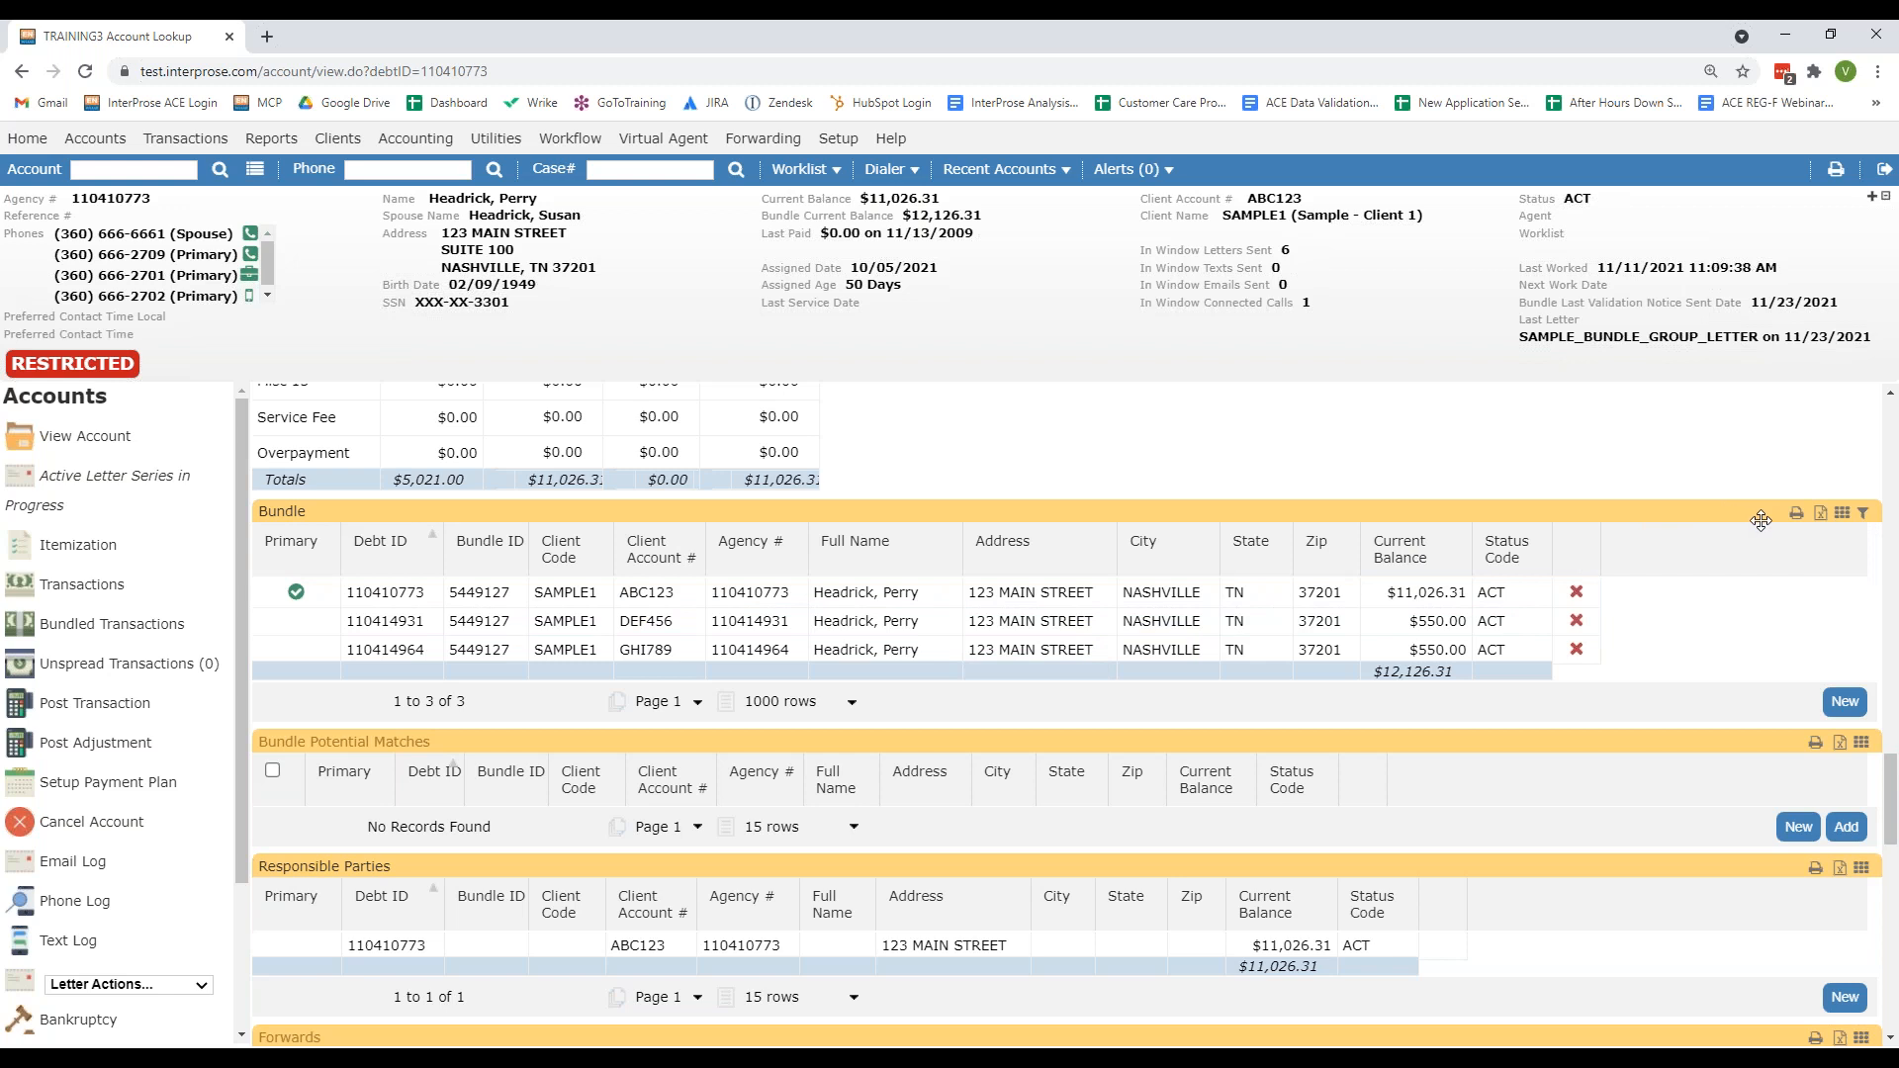
{"action": "left_click", "coordinate": [1865, 515]}
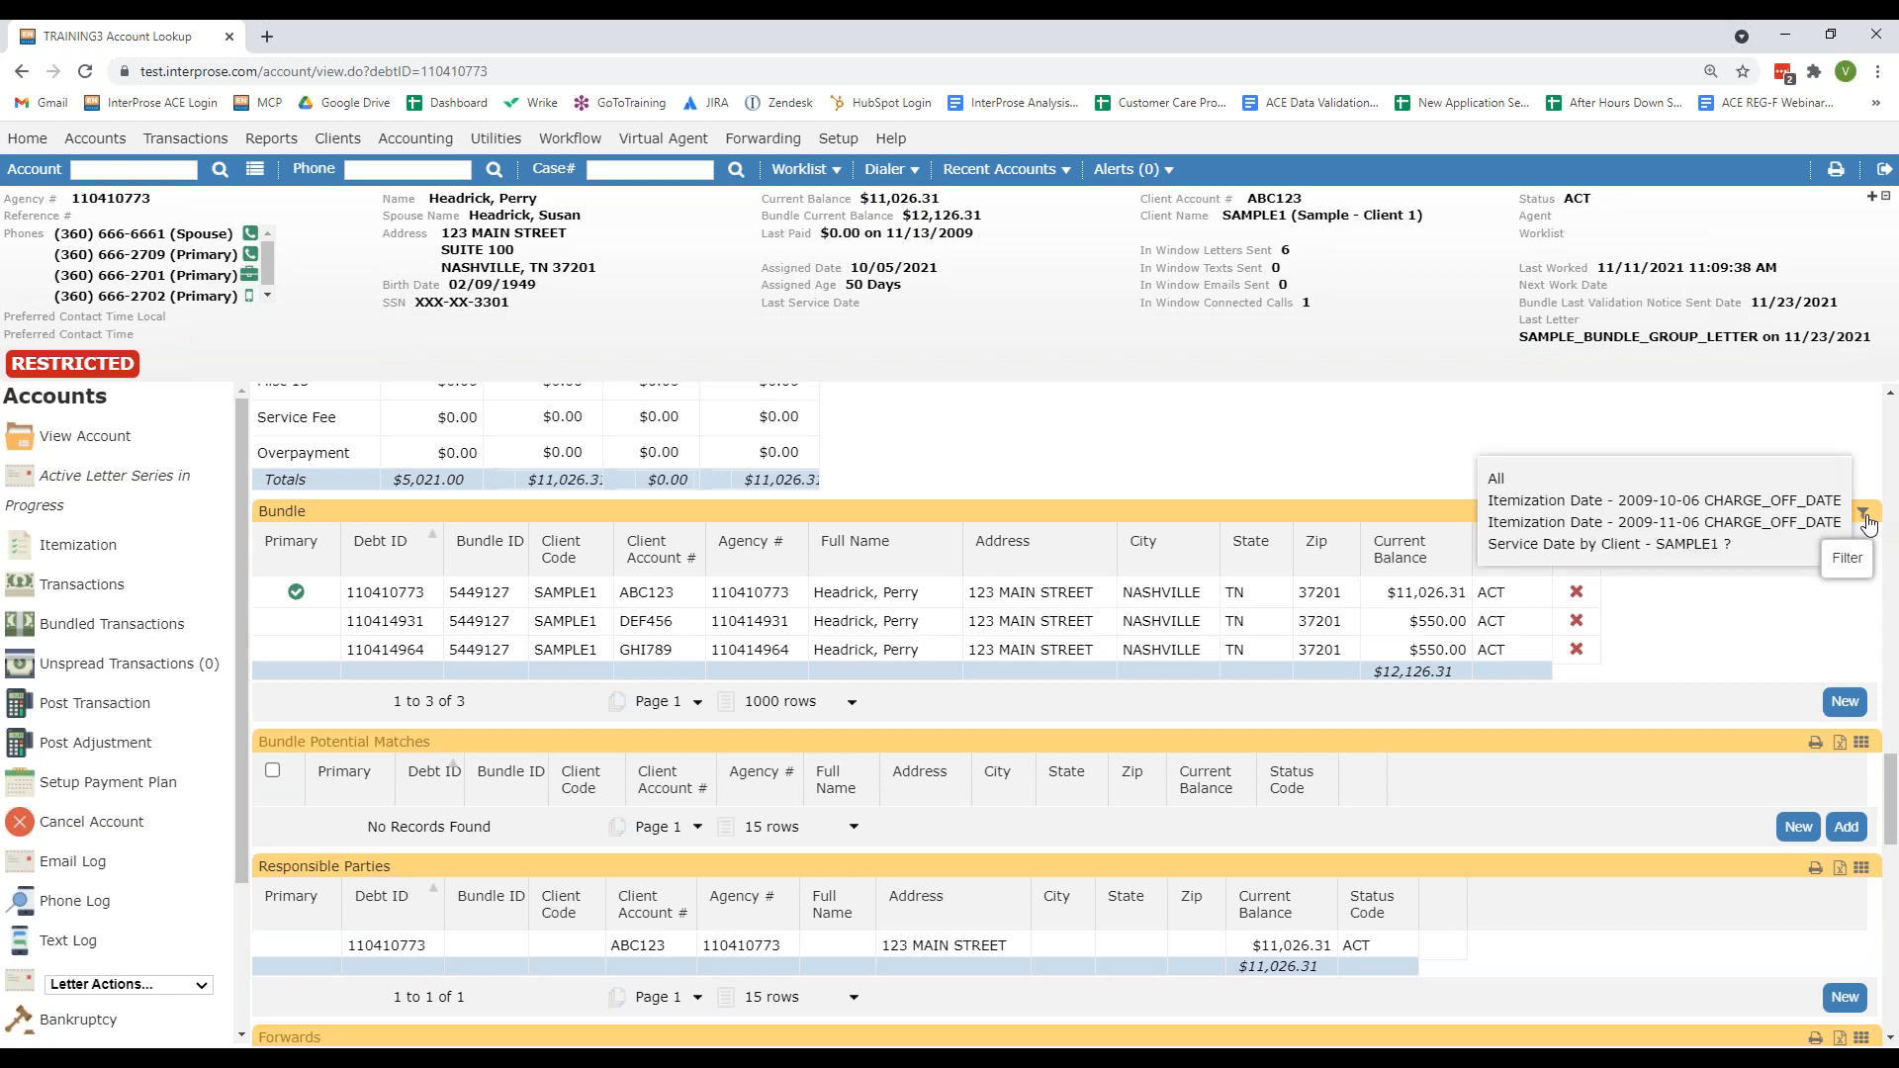
{"action": "left_click", "coordinate": [1754, 507]}
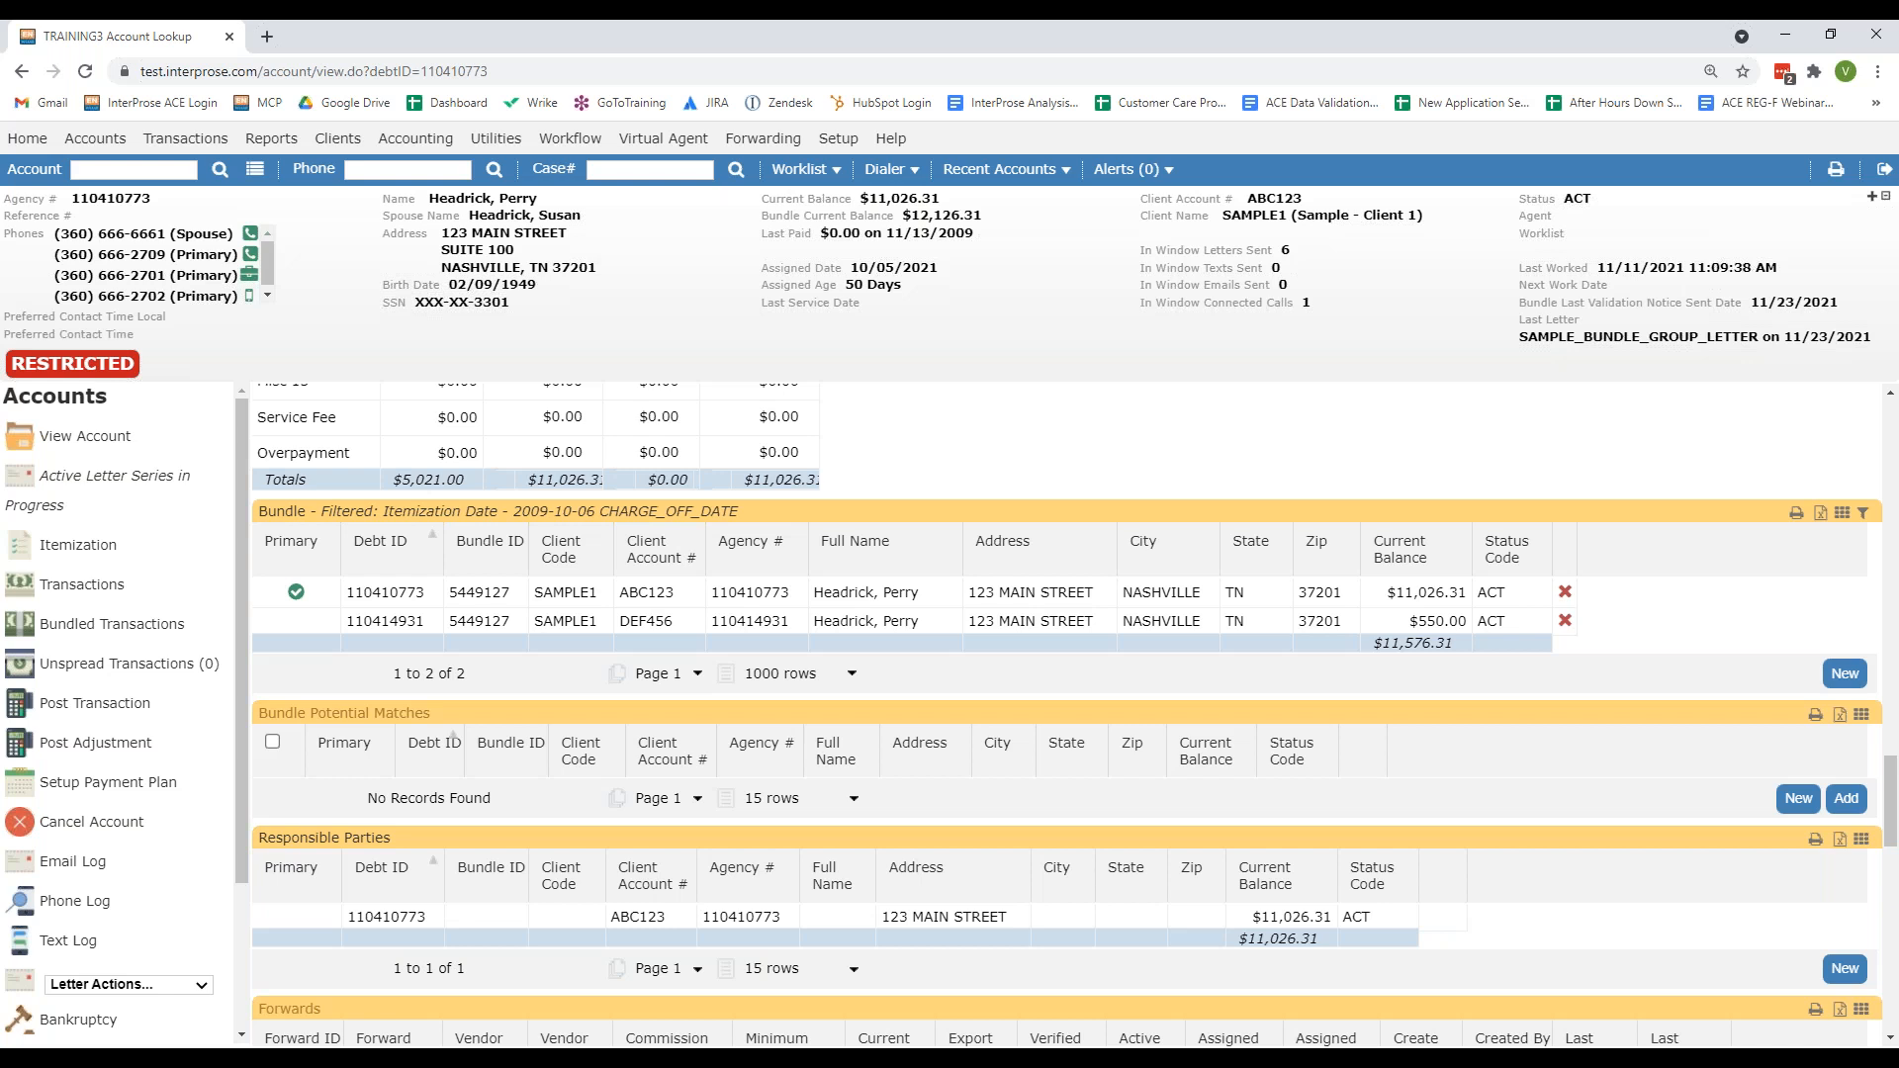
Step: Start the Send a Letter action for this account
{"action": "scroll", "coordinate": [179, 791], "scroll_direction": "down", "scroll_amount": 5}
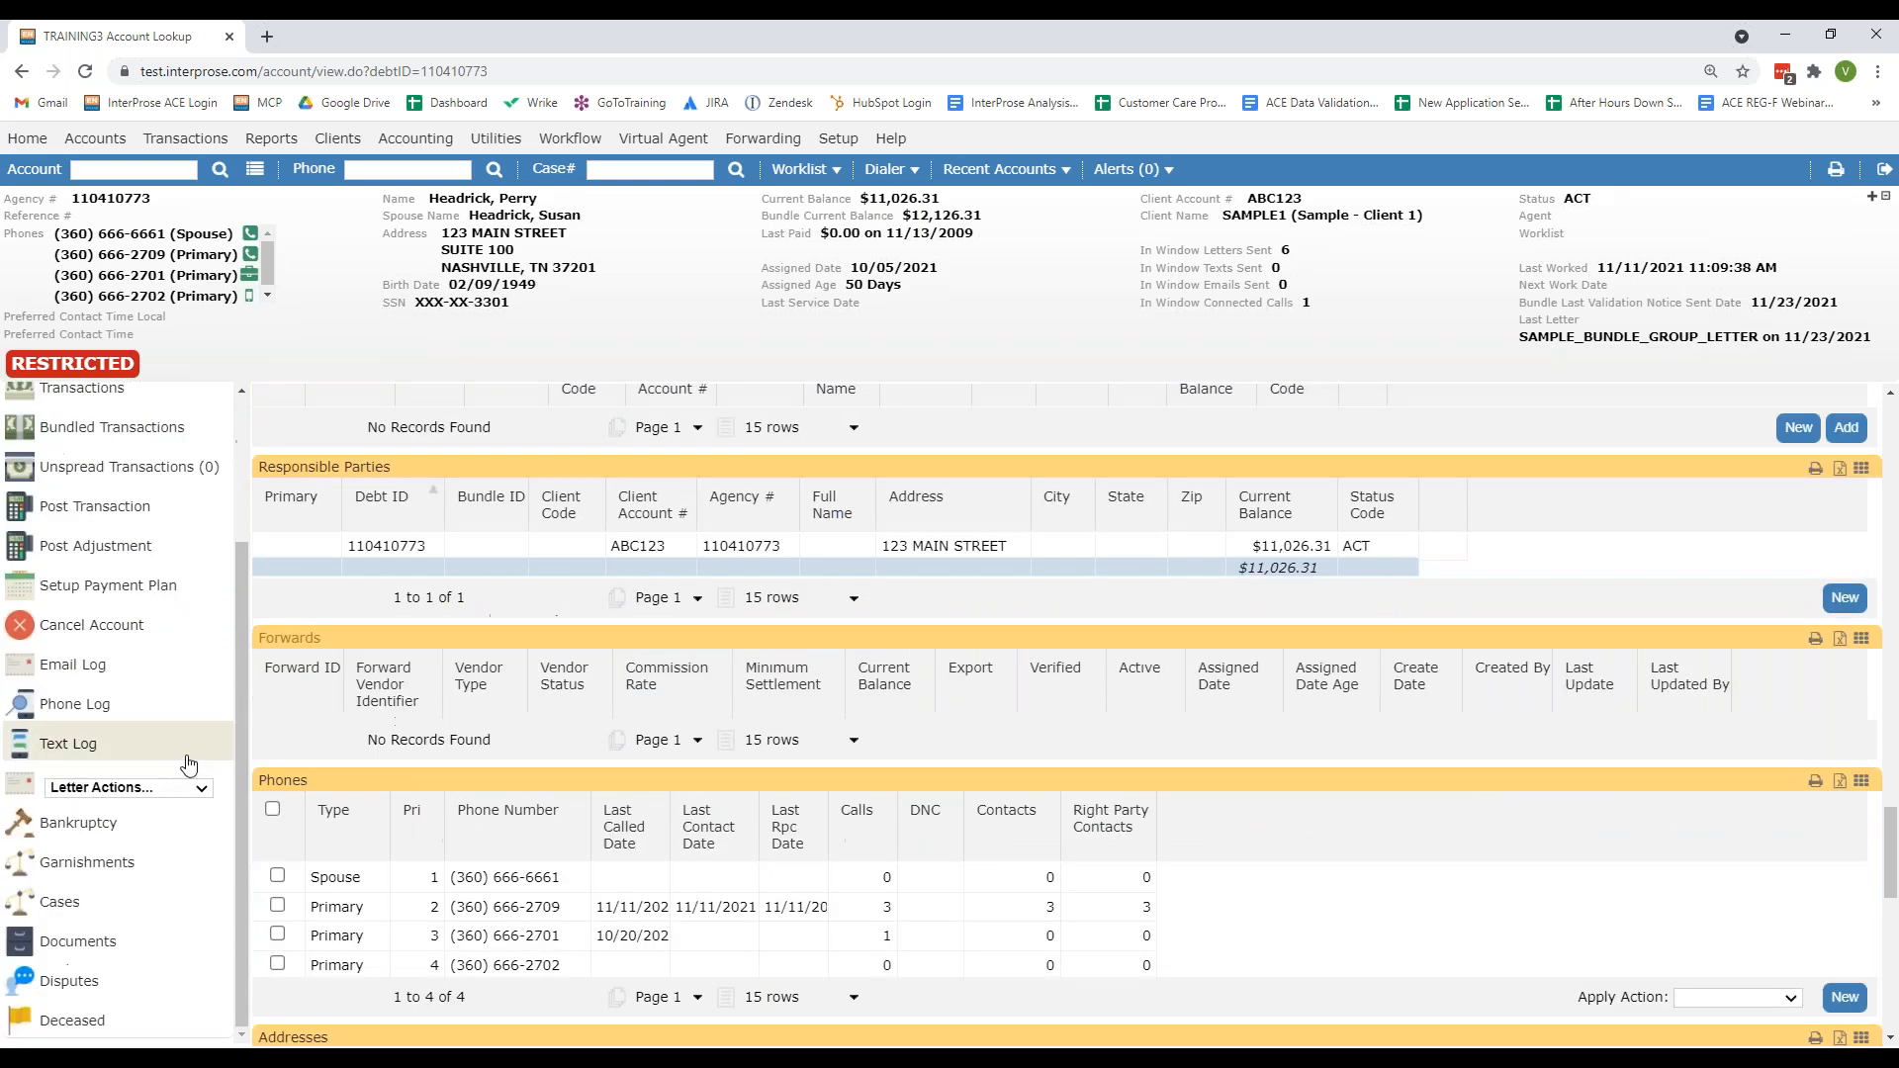
{"action": "left_click", "coordinate": [179, 789]}
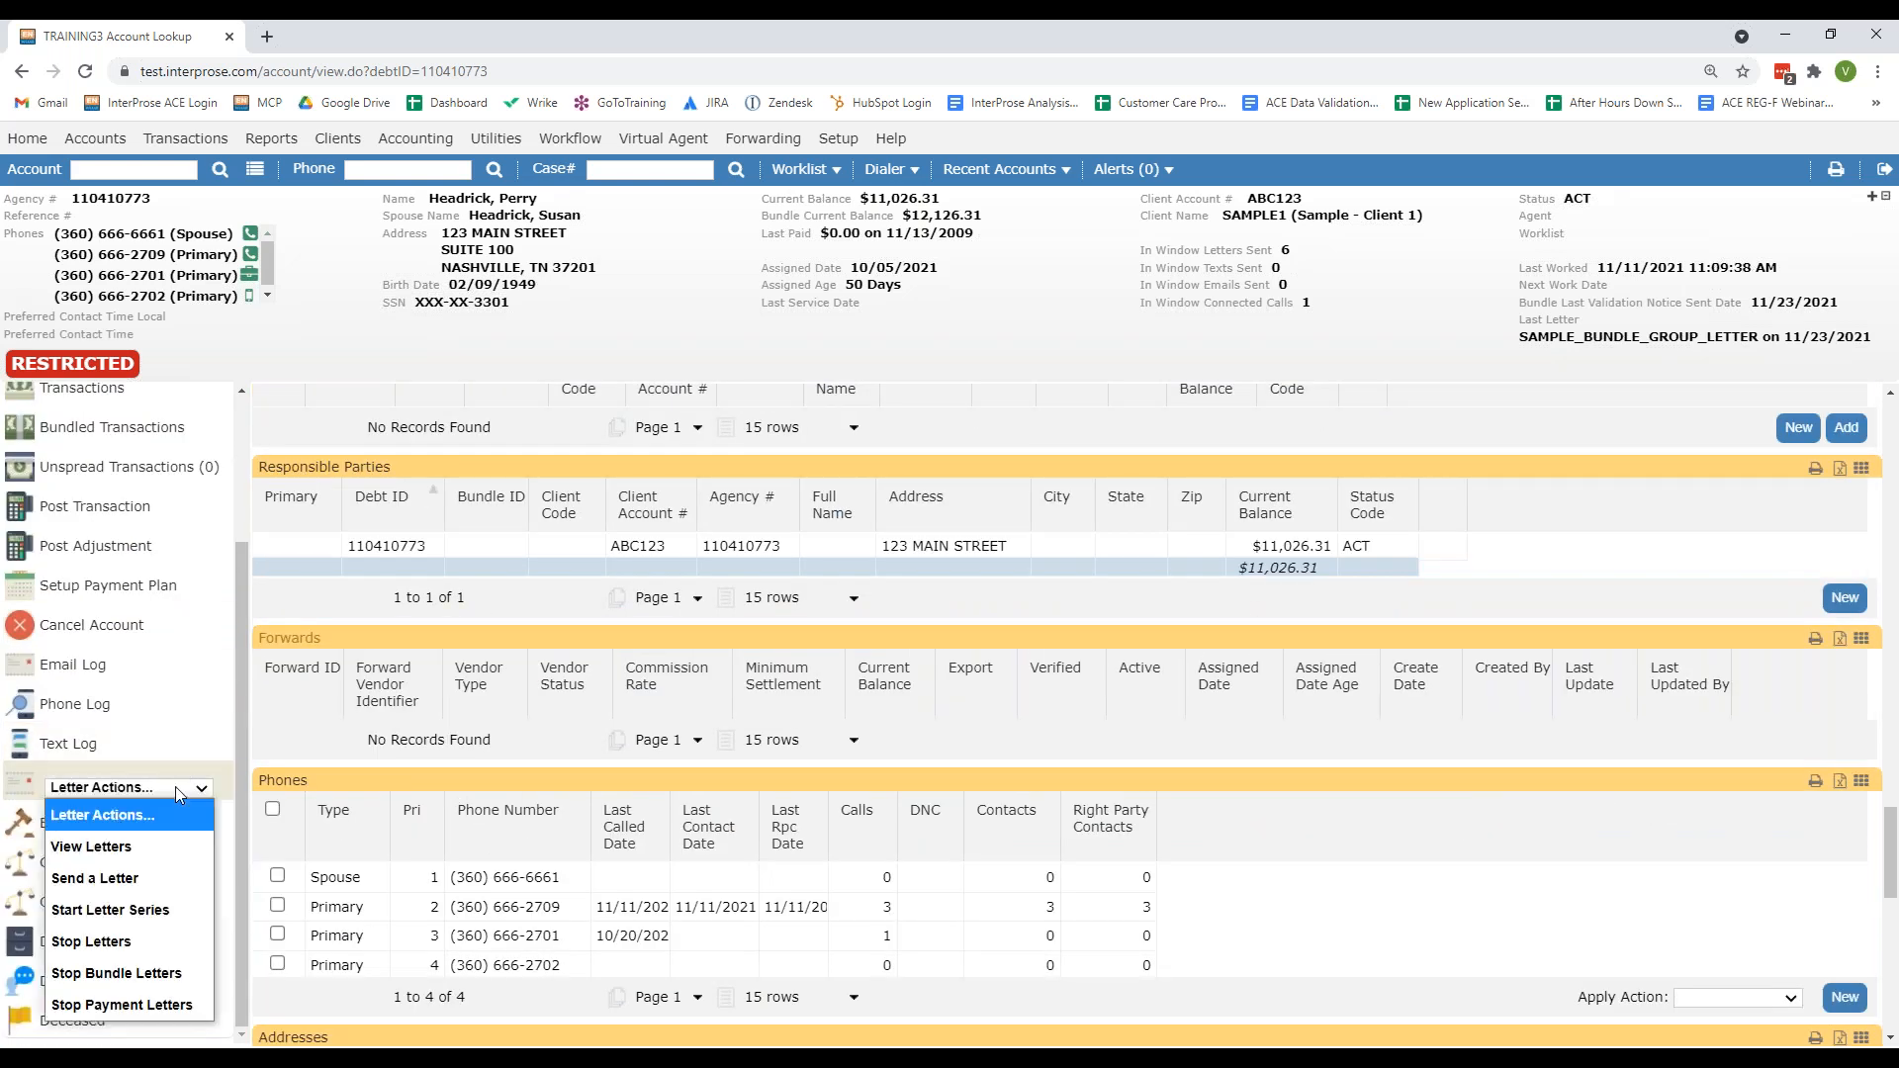
{"action": "left_click", "coordinate": [174, 878]}
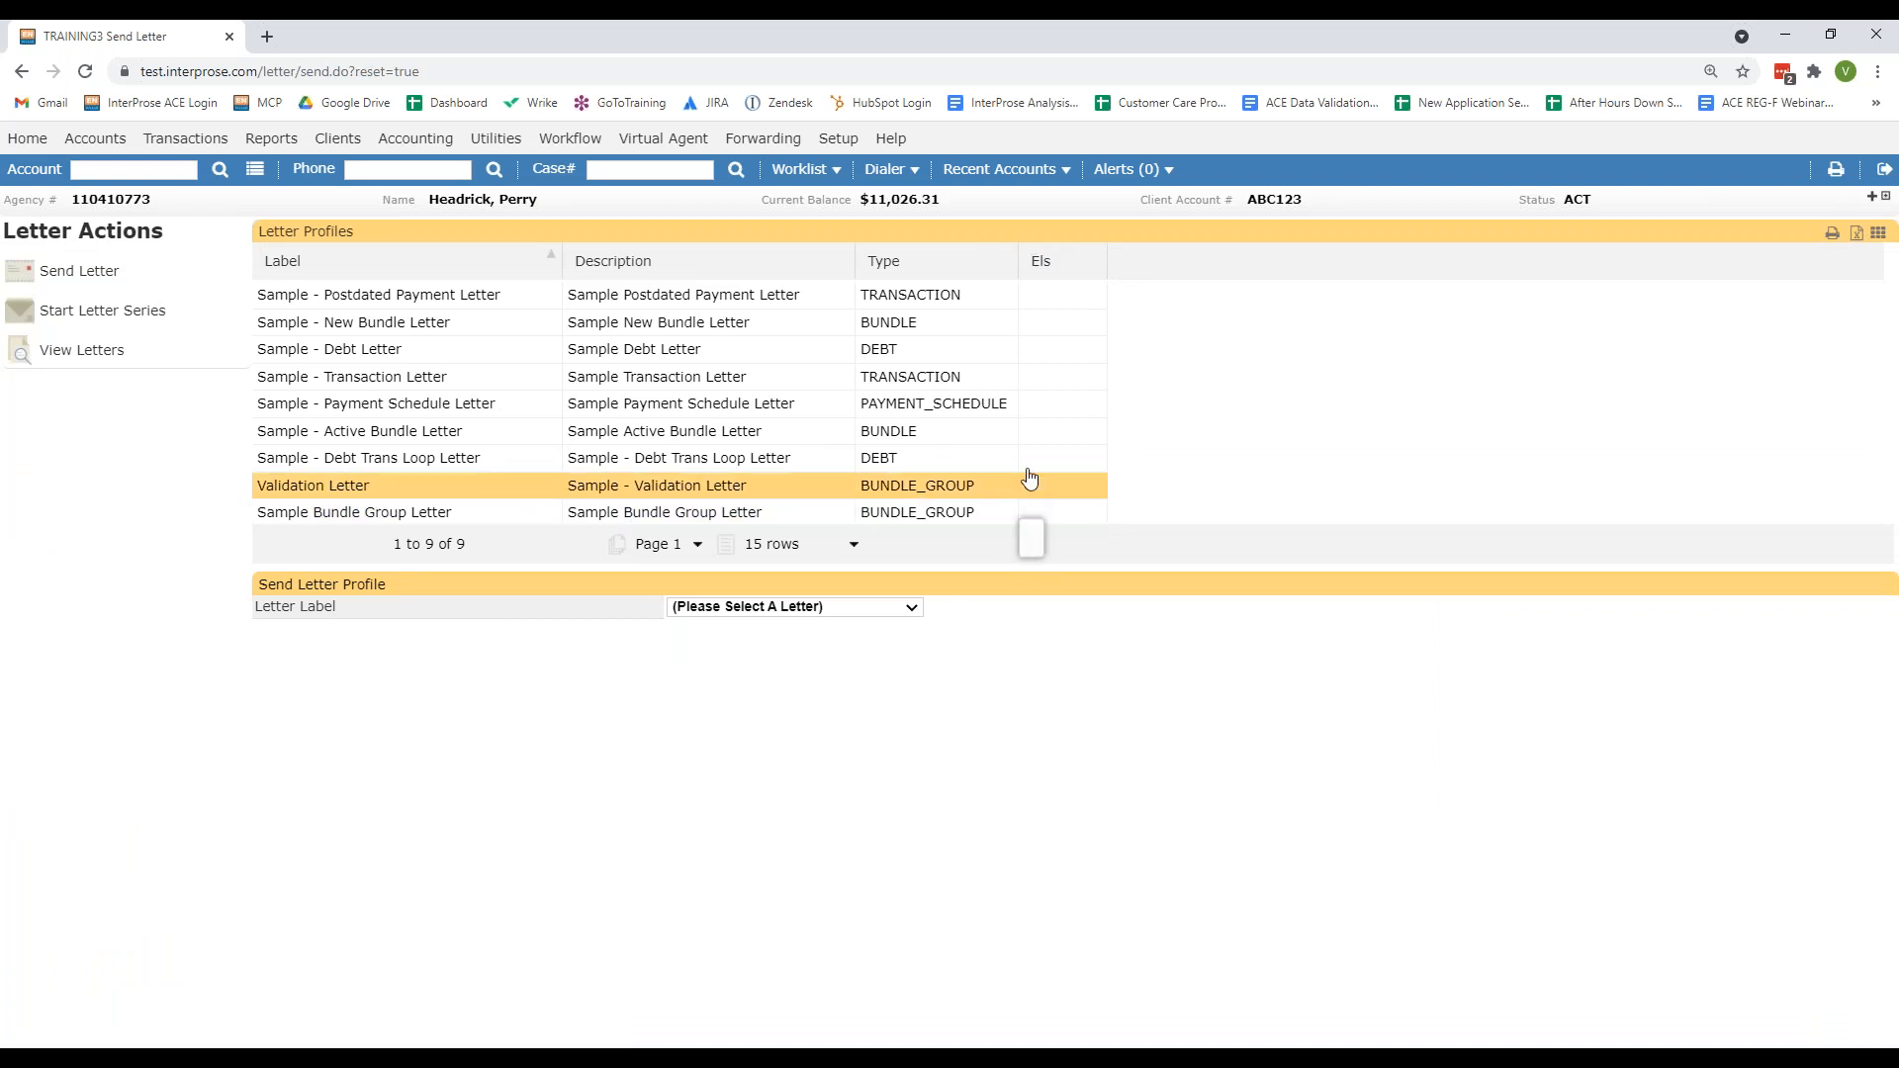
Step: Choose the Sample - New Bundle Letter profile and filter its accounts by Itemization Date - 2009-10-06 CHARGE_OFF_DATE
{"action": "left_click", "coordinate": [933, 334]}
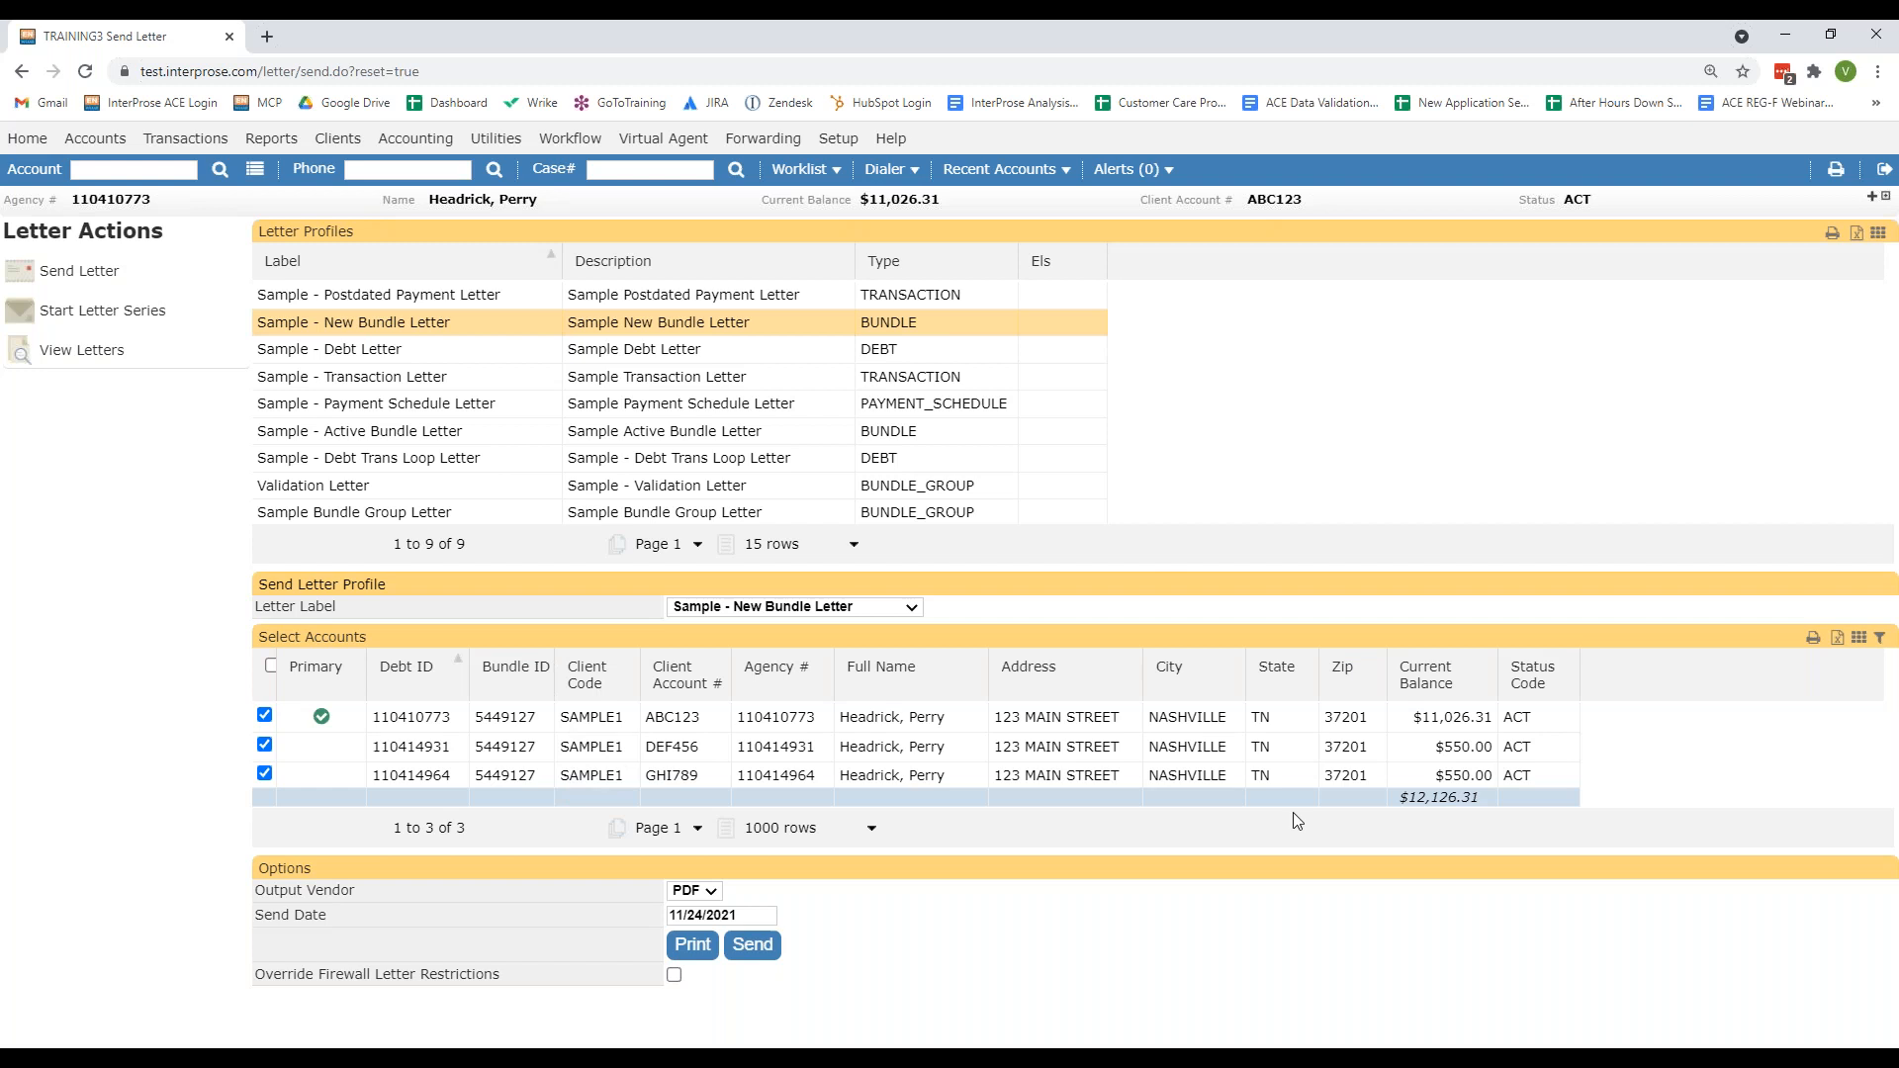
{"action": "left_click", "coordinate": [1879, 638]}
{"action": "left_click", "coordinate": [1761, 625]}
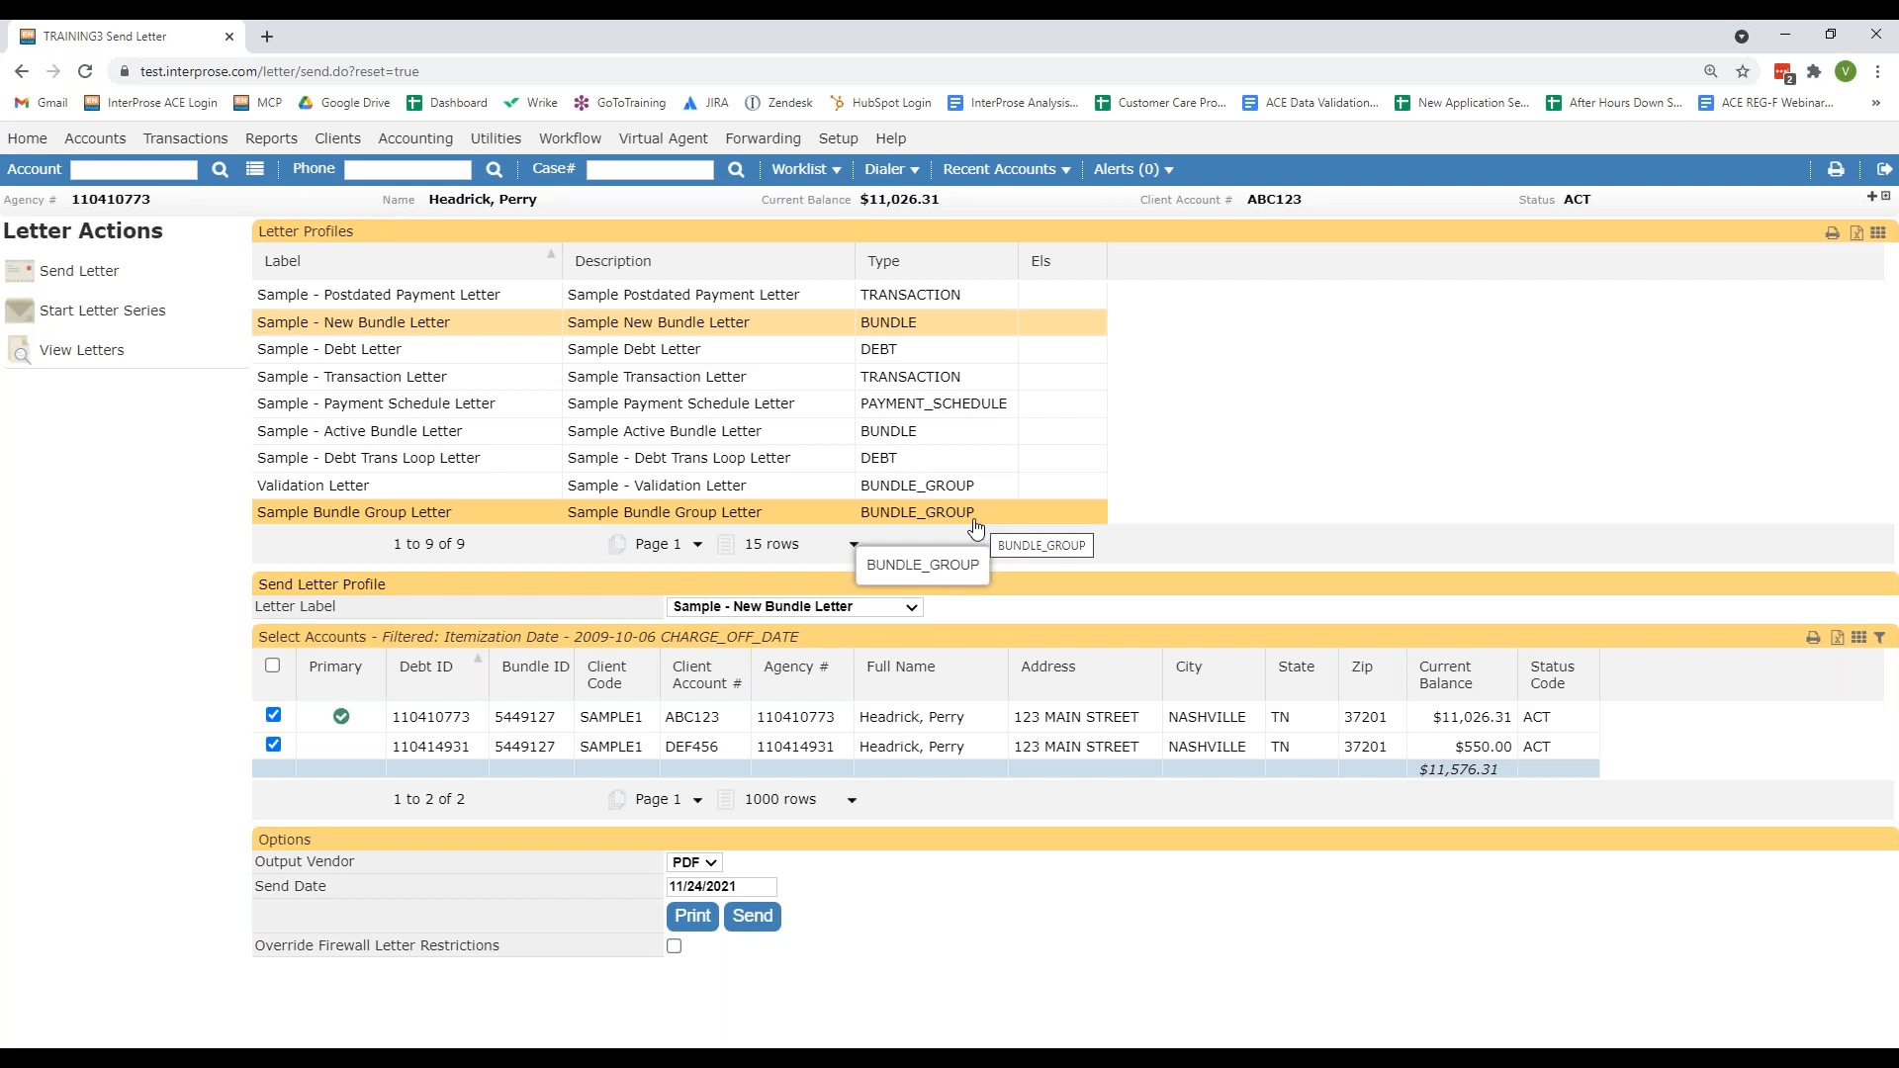
Step: Choose the Sample Bundle Group Letter profile with the bundle group Itemization Date - 2009-10-06 CHARGE_OFF_DATE
{"action": "left_click", "coordinate": [661, 513]}
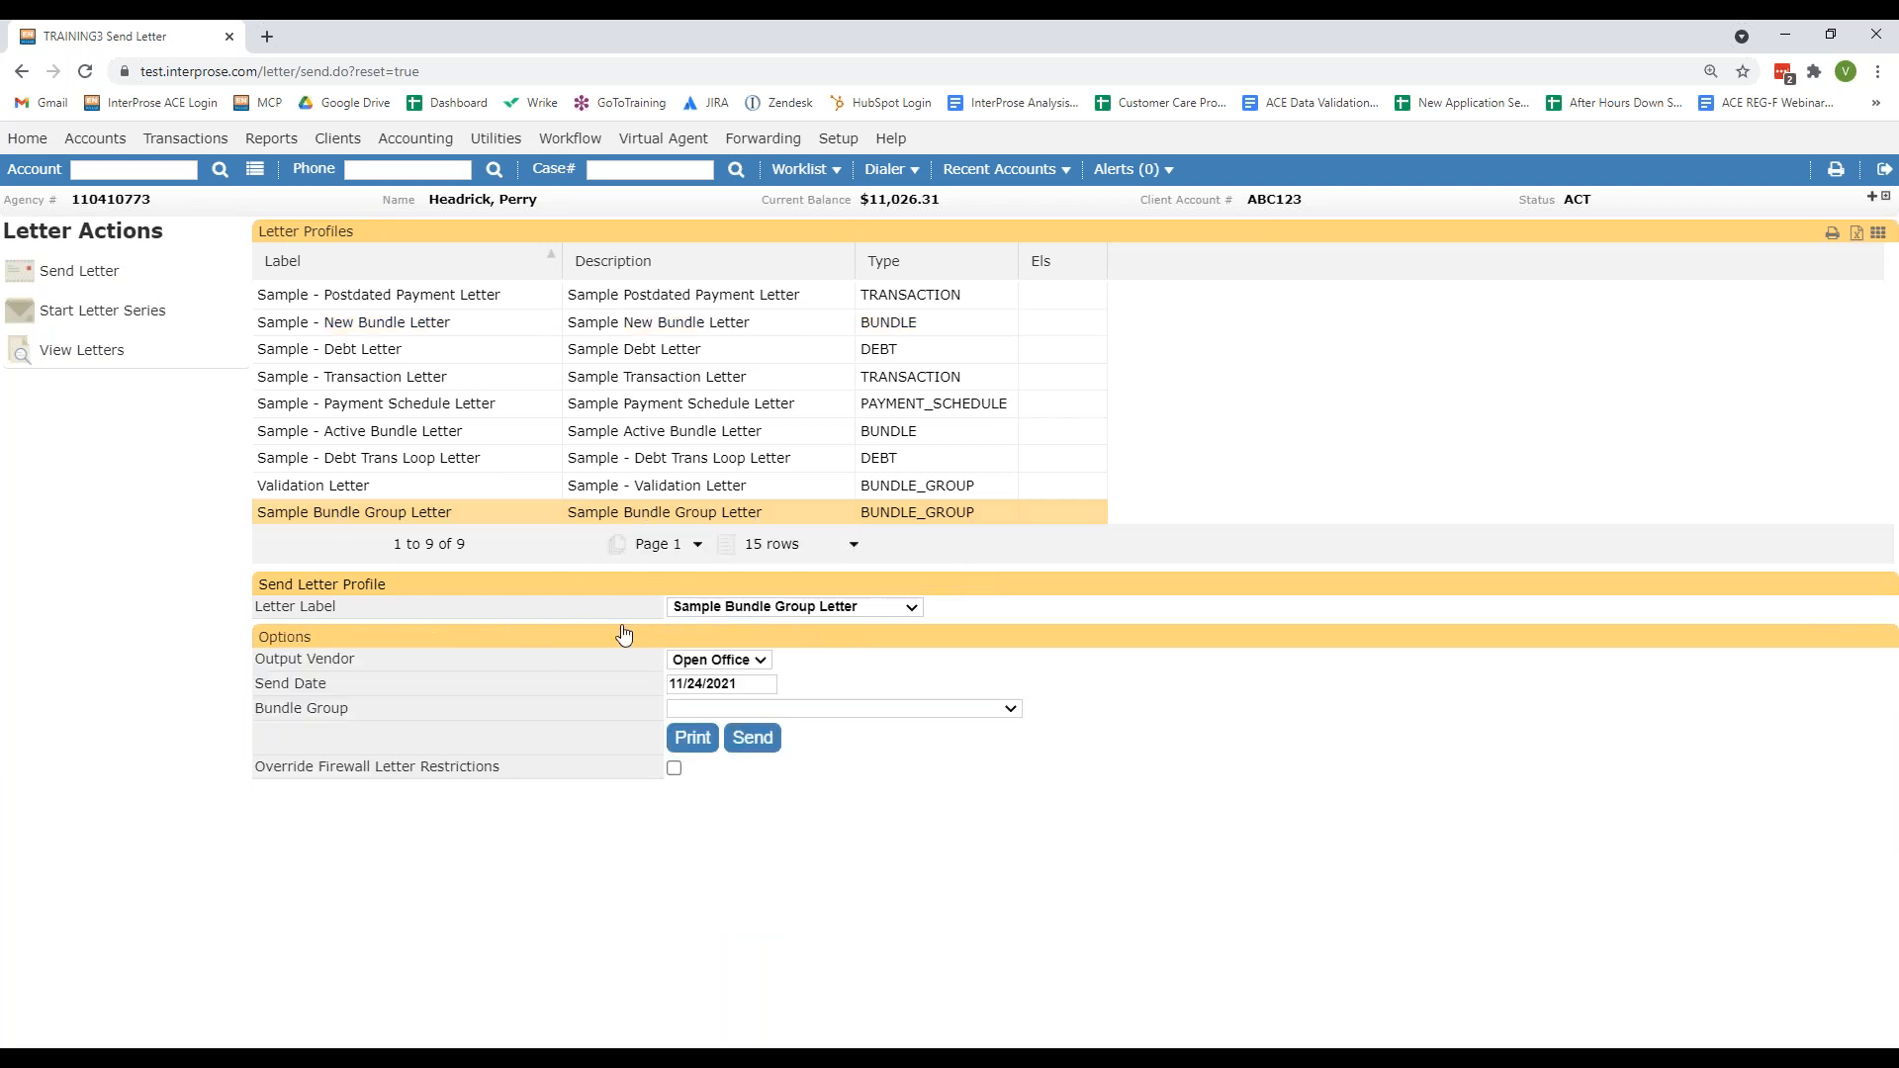
{"action": "left_click", "coordinate": [803, 712]}
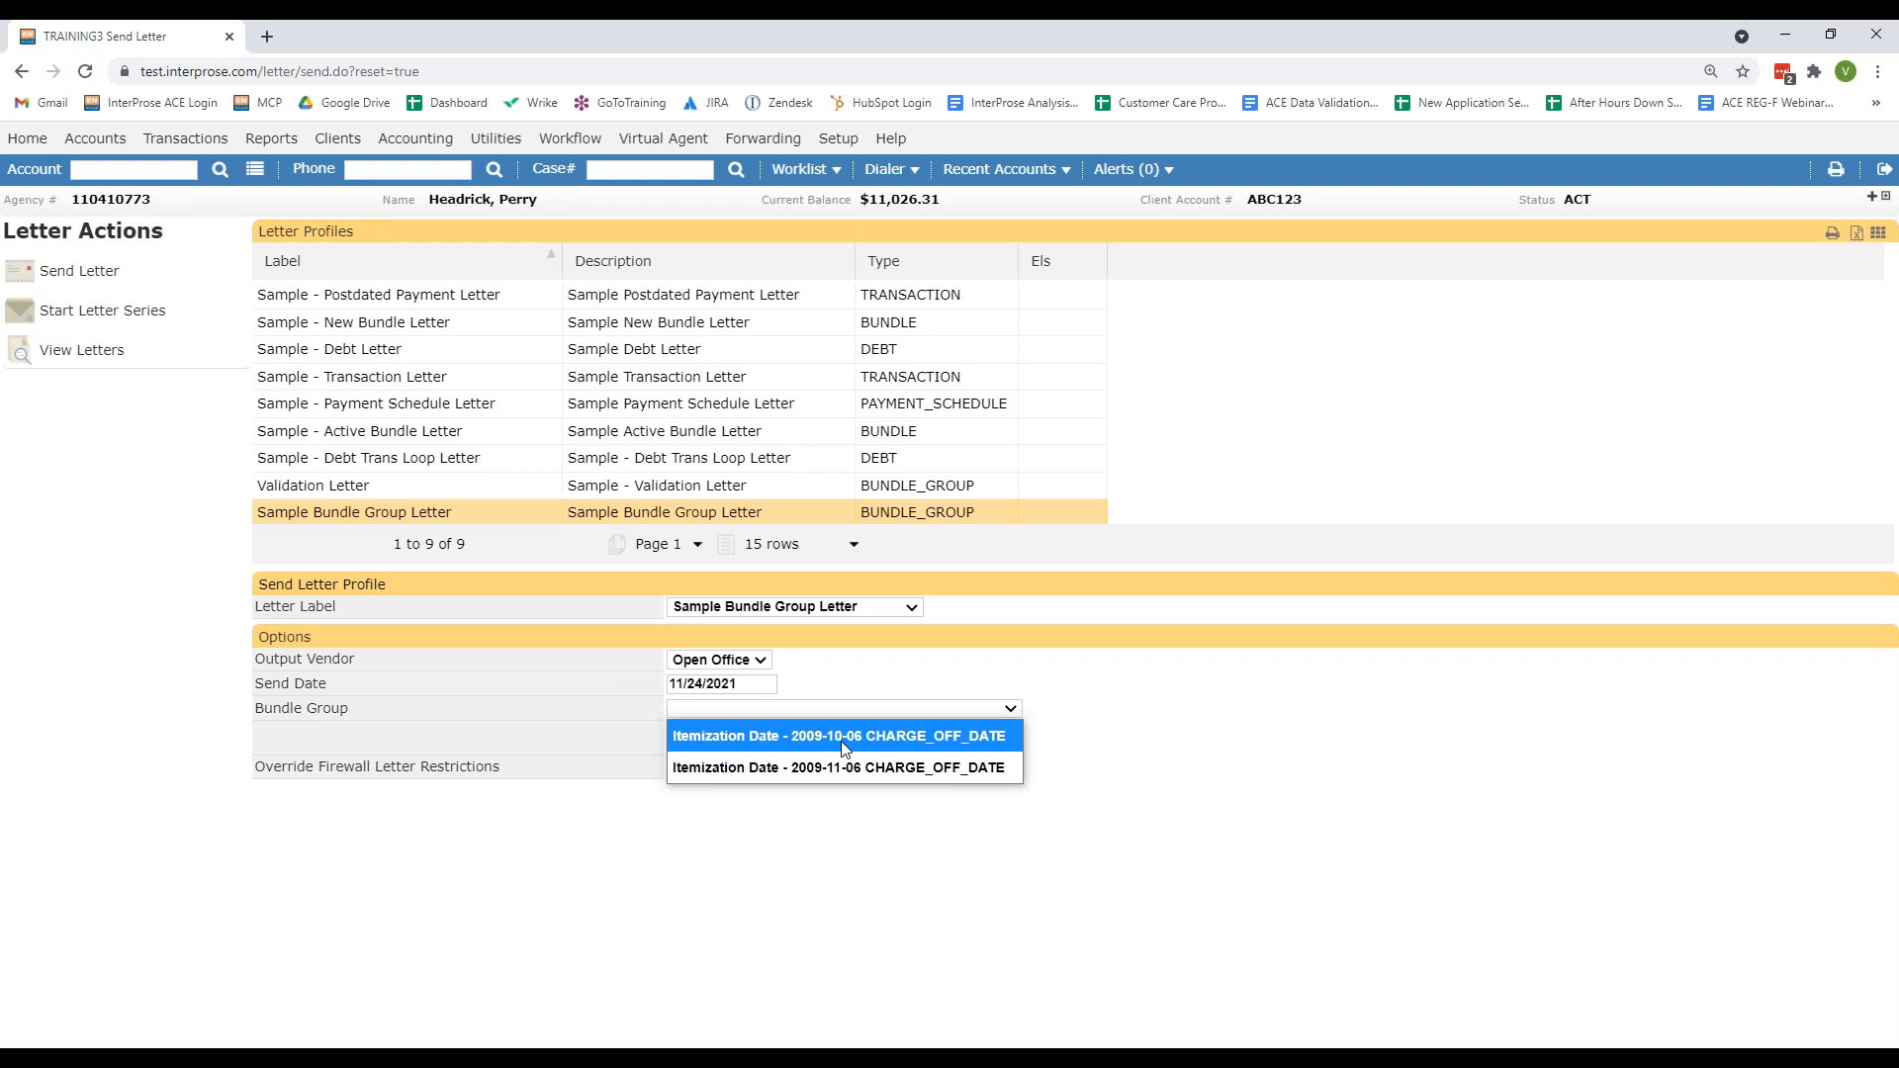
{"action": "left_click", "coordinate": [888, 740]}
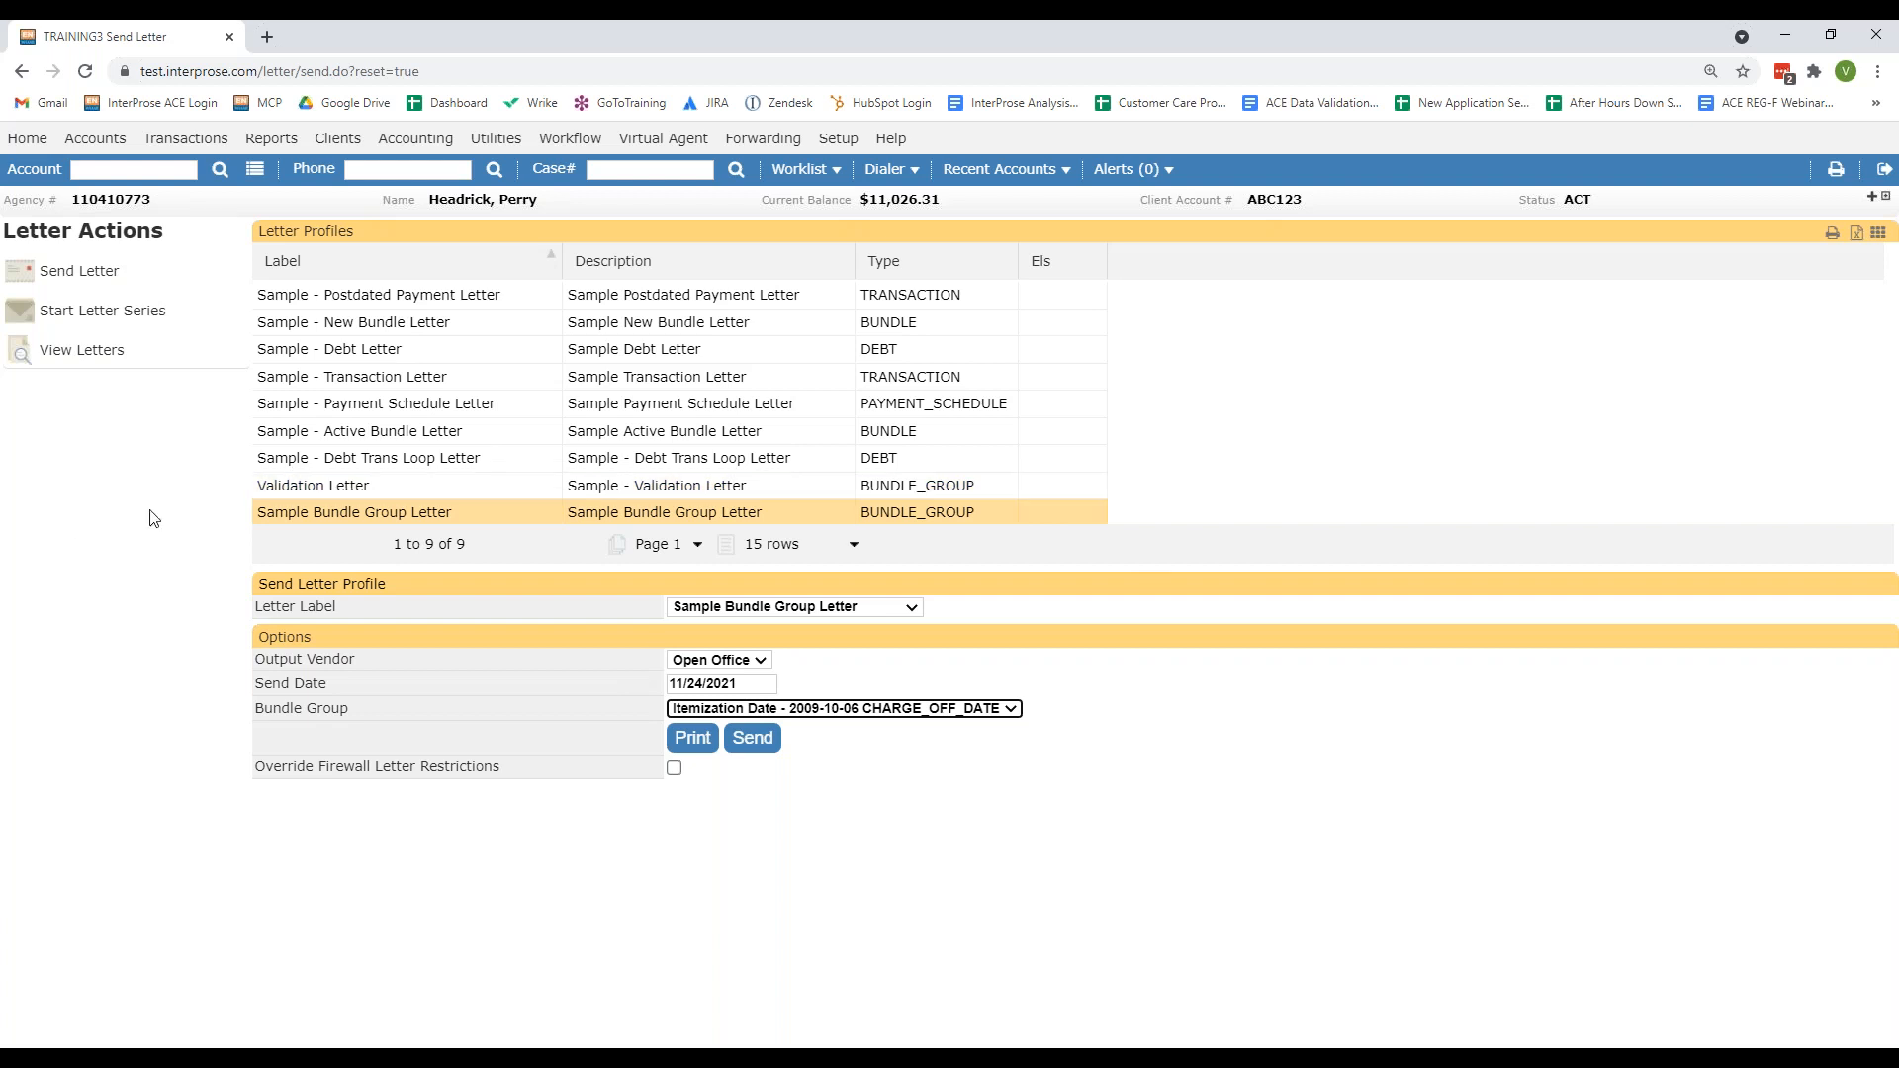
Step: Open the Sample Bundle Group Letter profile for editing in the letter setup
{"action": "left_click", "coordinate": [839, 137]}
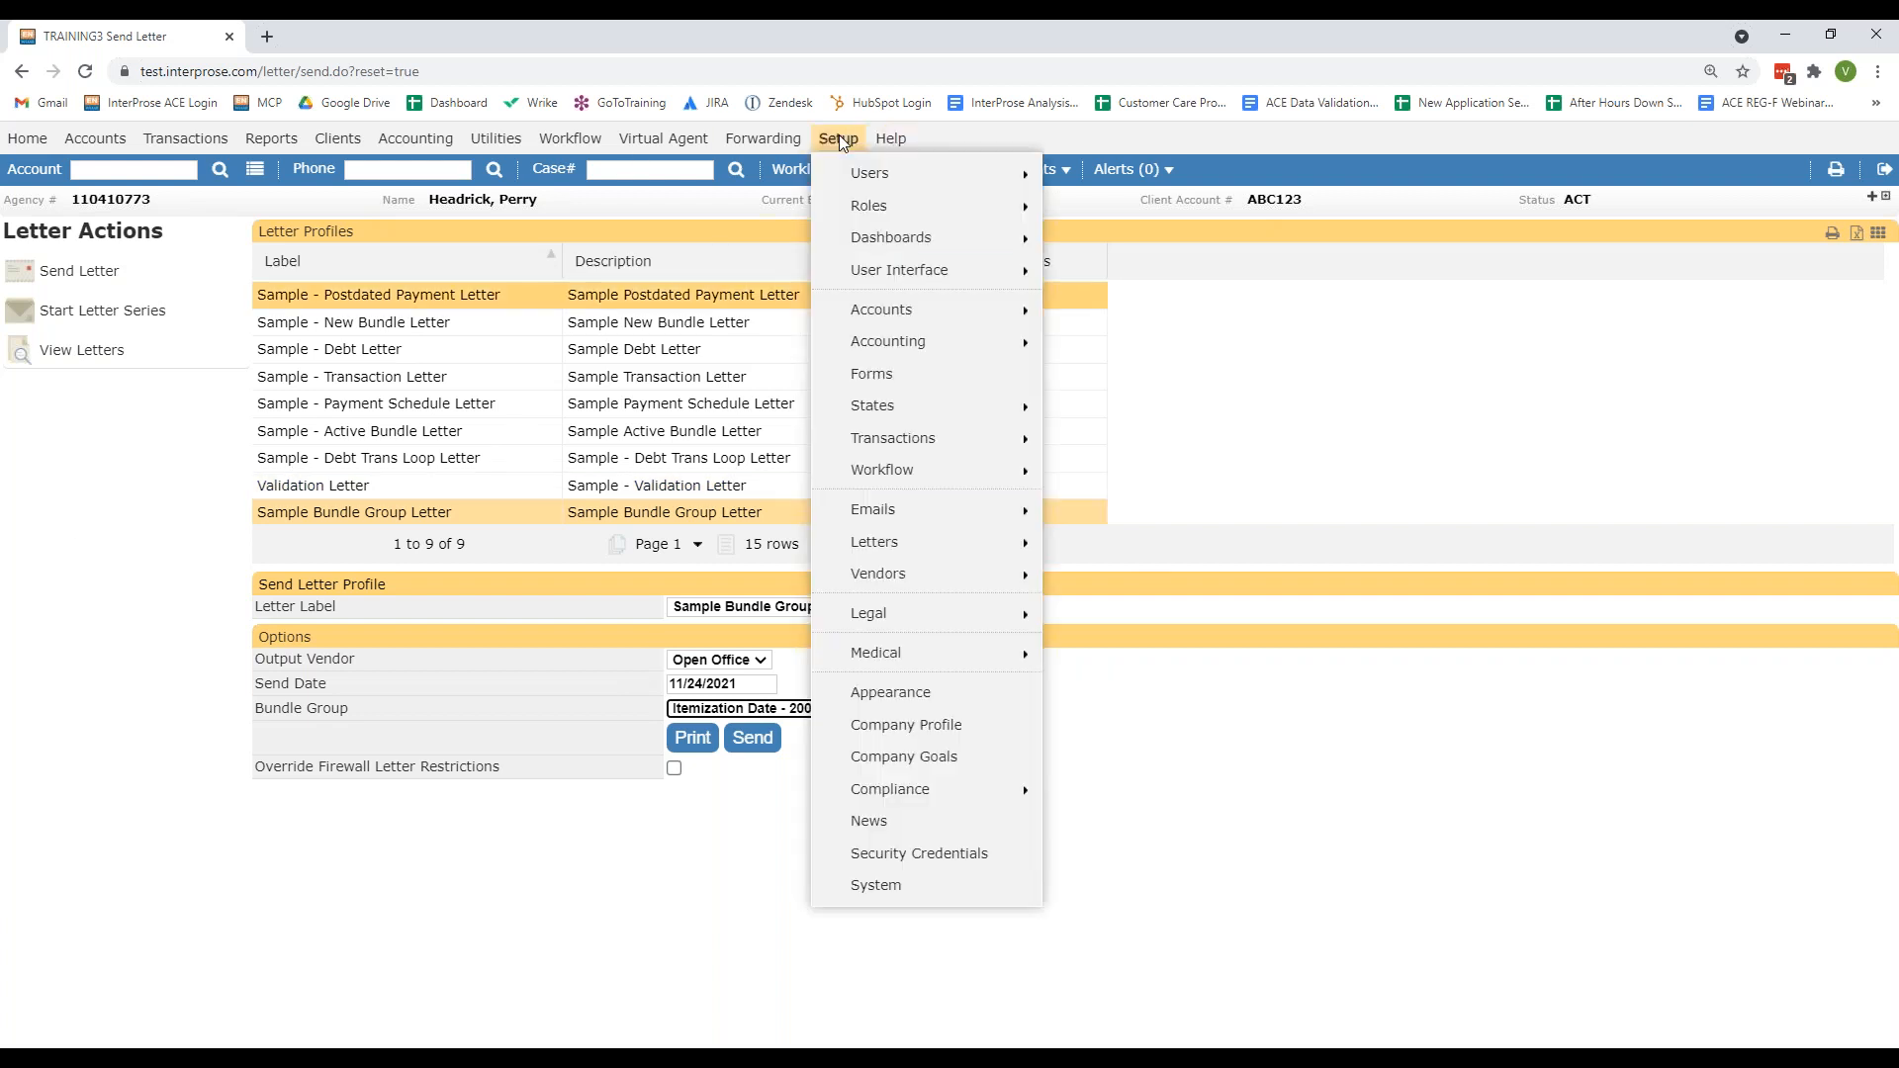
{"action": "mouse_move", "coordinate": [912, 534]}
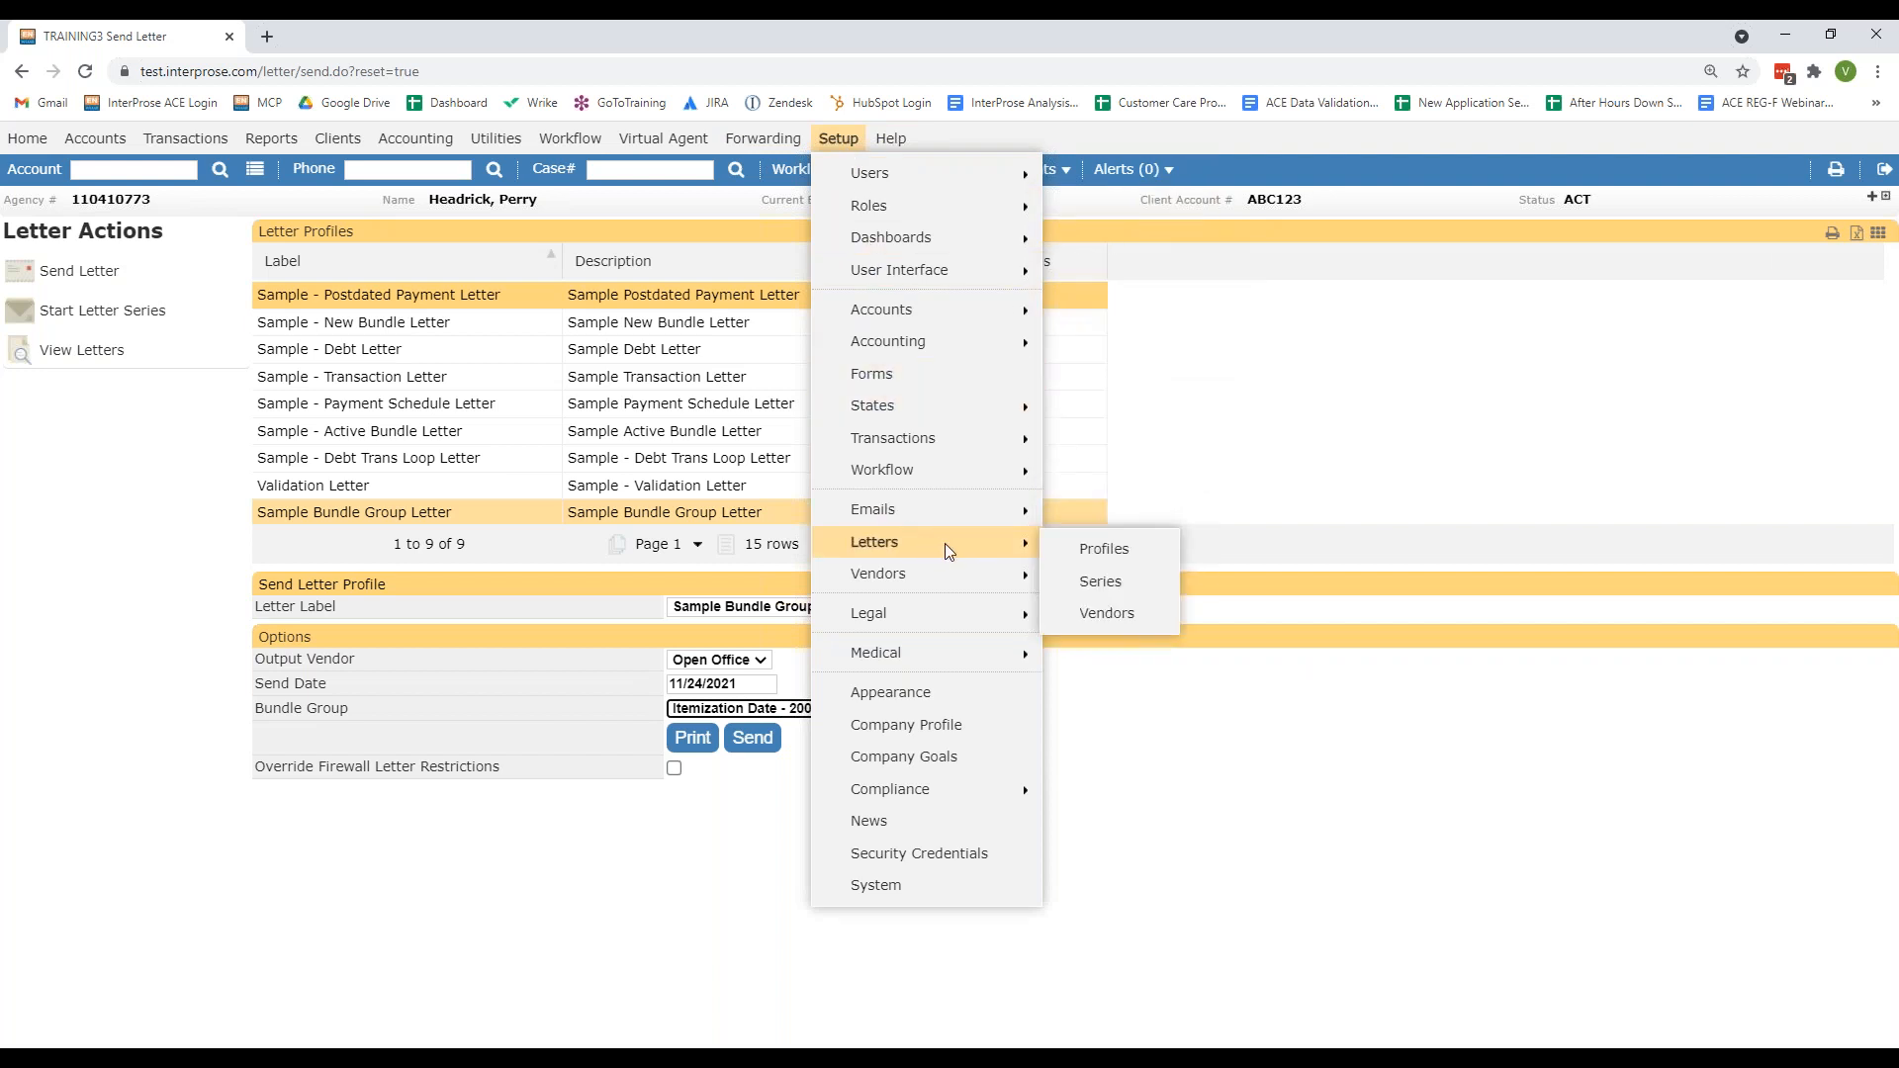
{"action": "left_click", "coordinate": [1068, 557]}
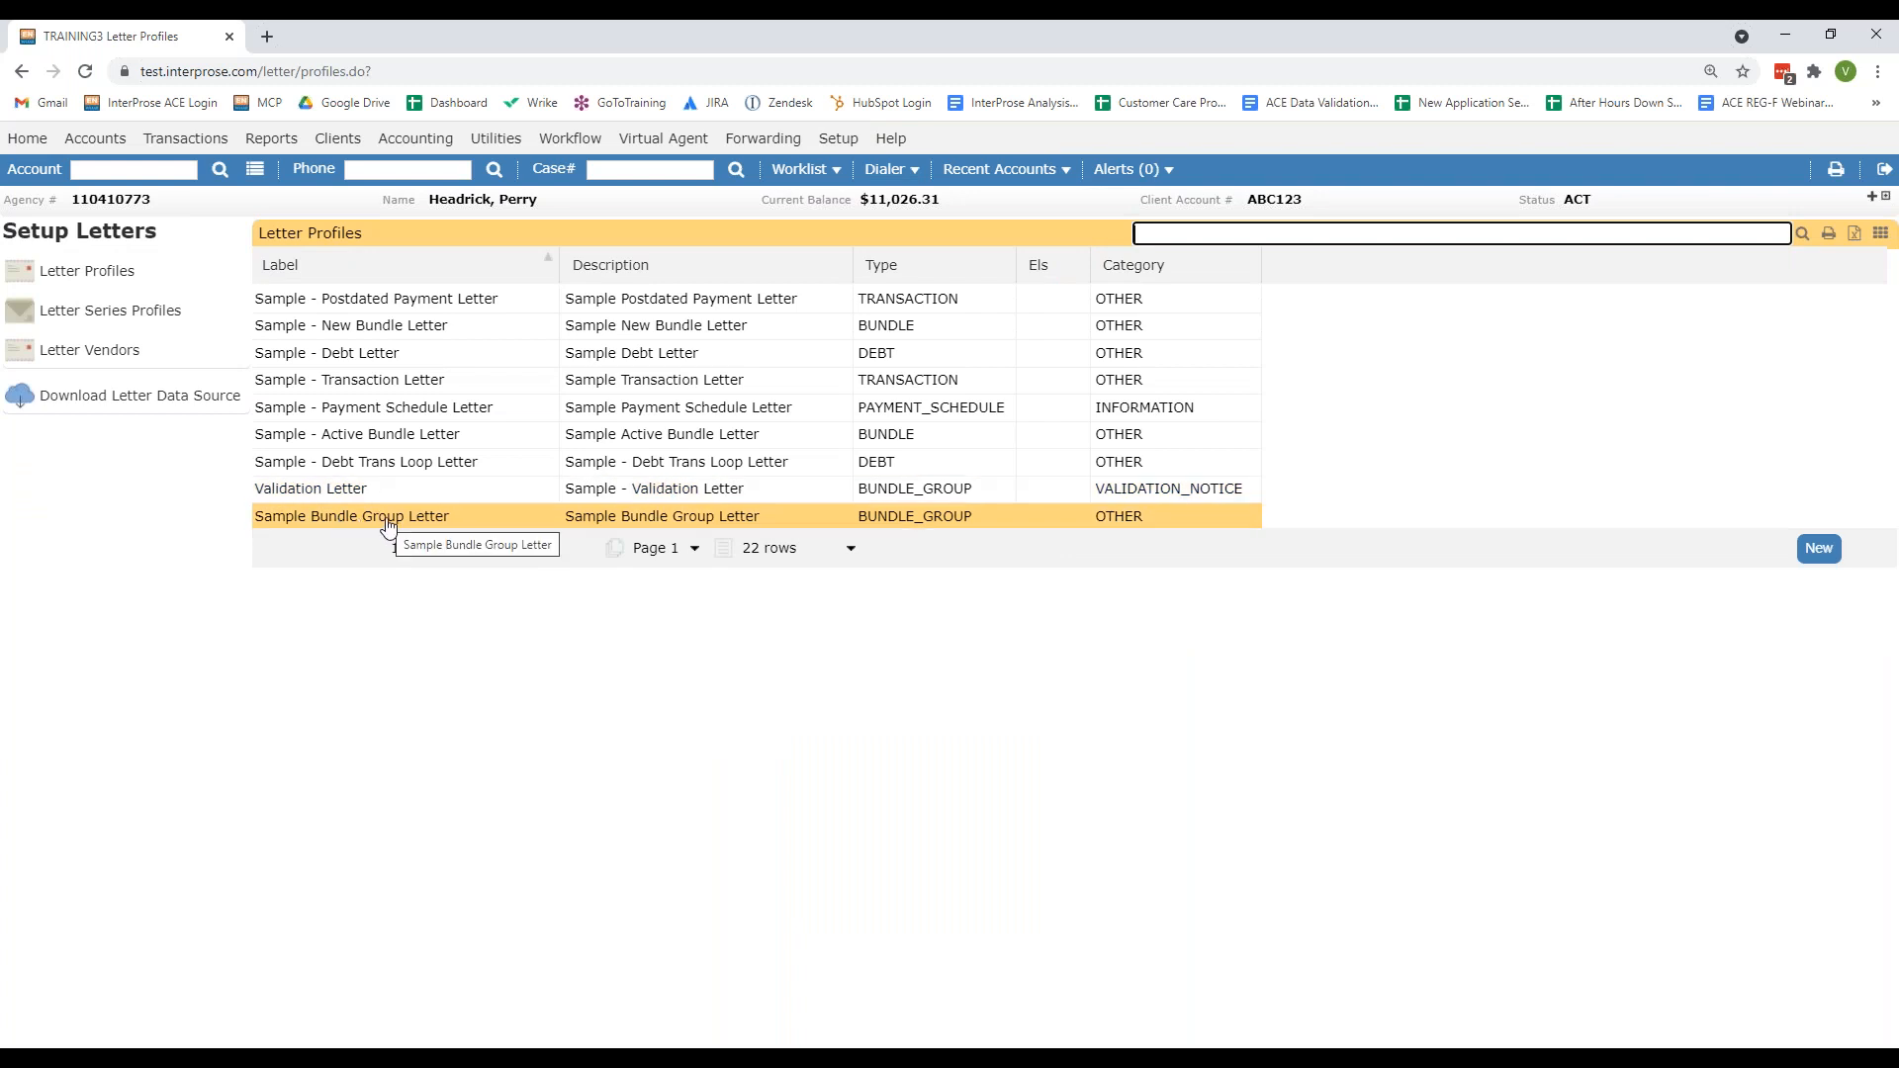
{"action": "left_click", "coordinate": [388, 516]}
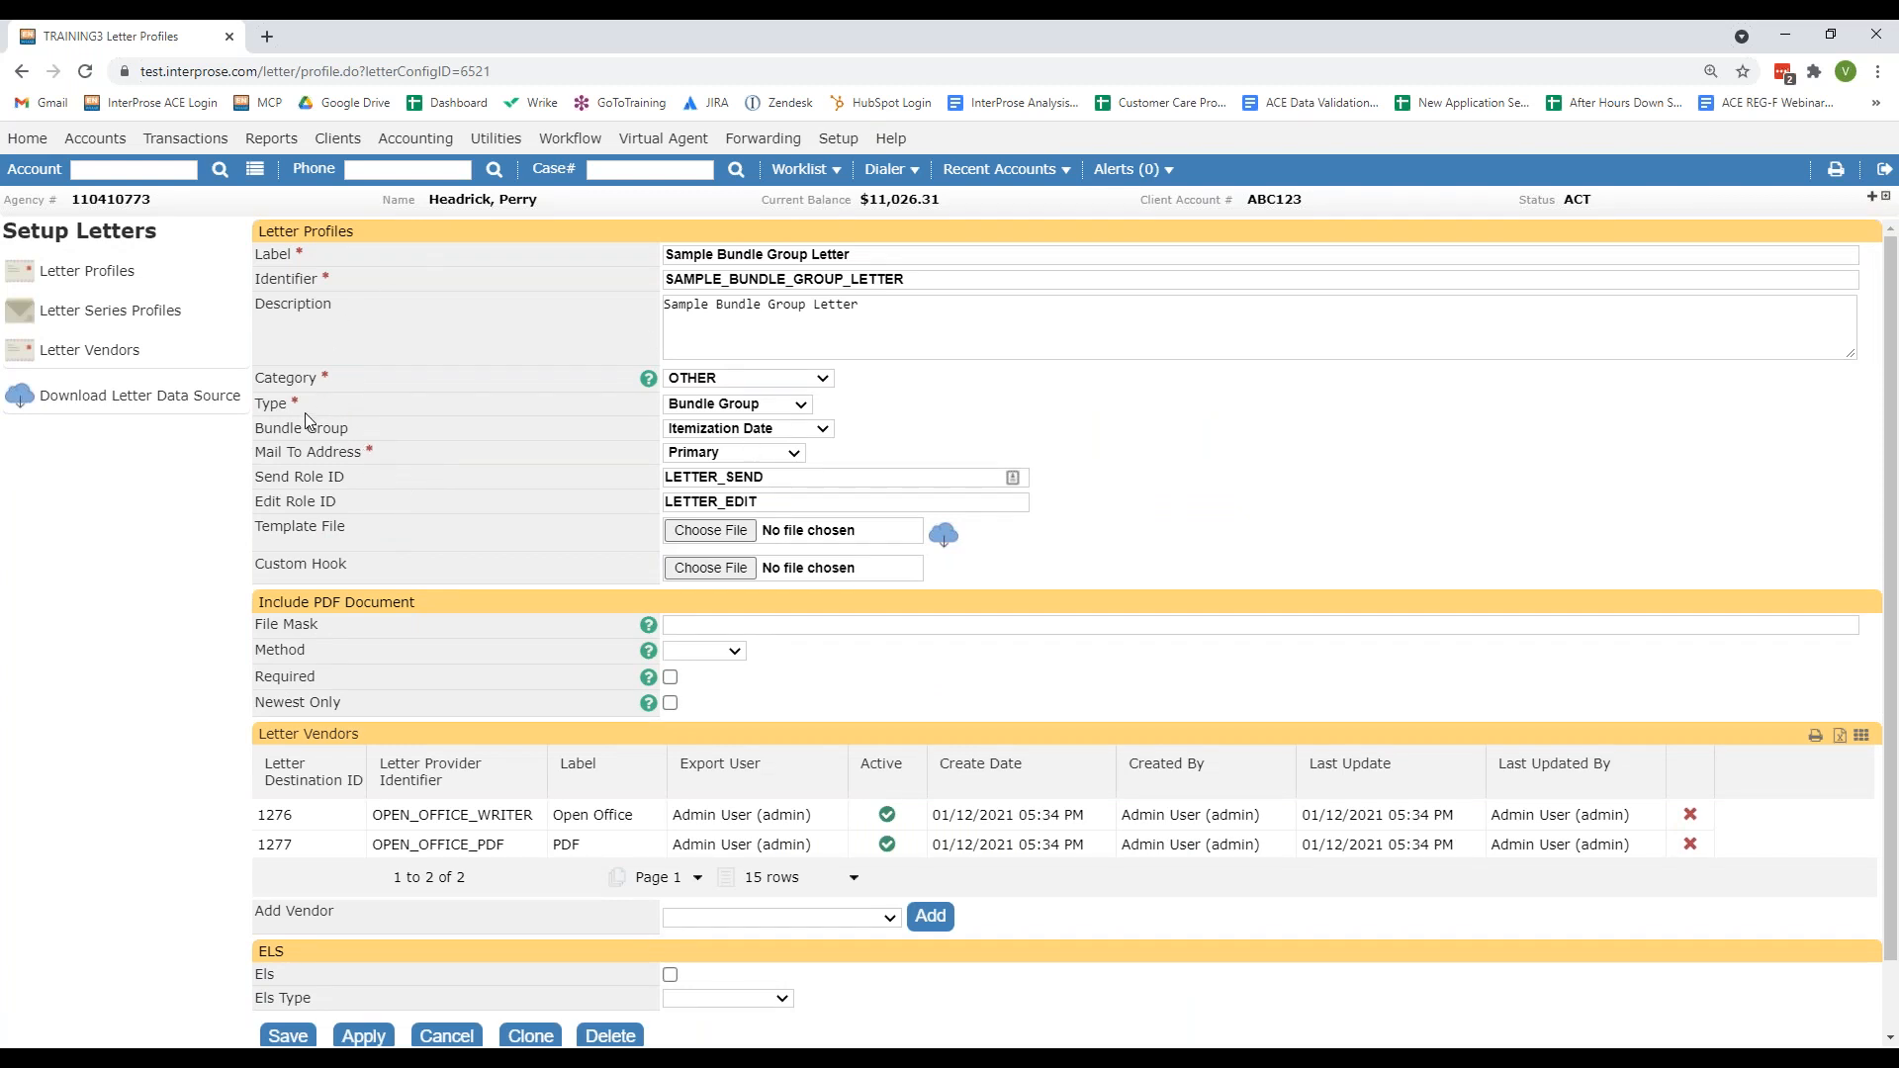
Step: Review the letter type choices and select Bundle Group as the profile's type
{"action": "left_click_drag", "start_coordinate": [295, 405], "coordinate": [255, 407]}
{"action": "left_click", "coordinate": [769, 409]}
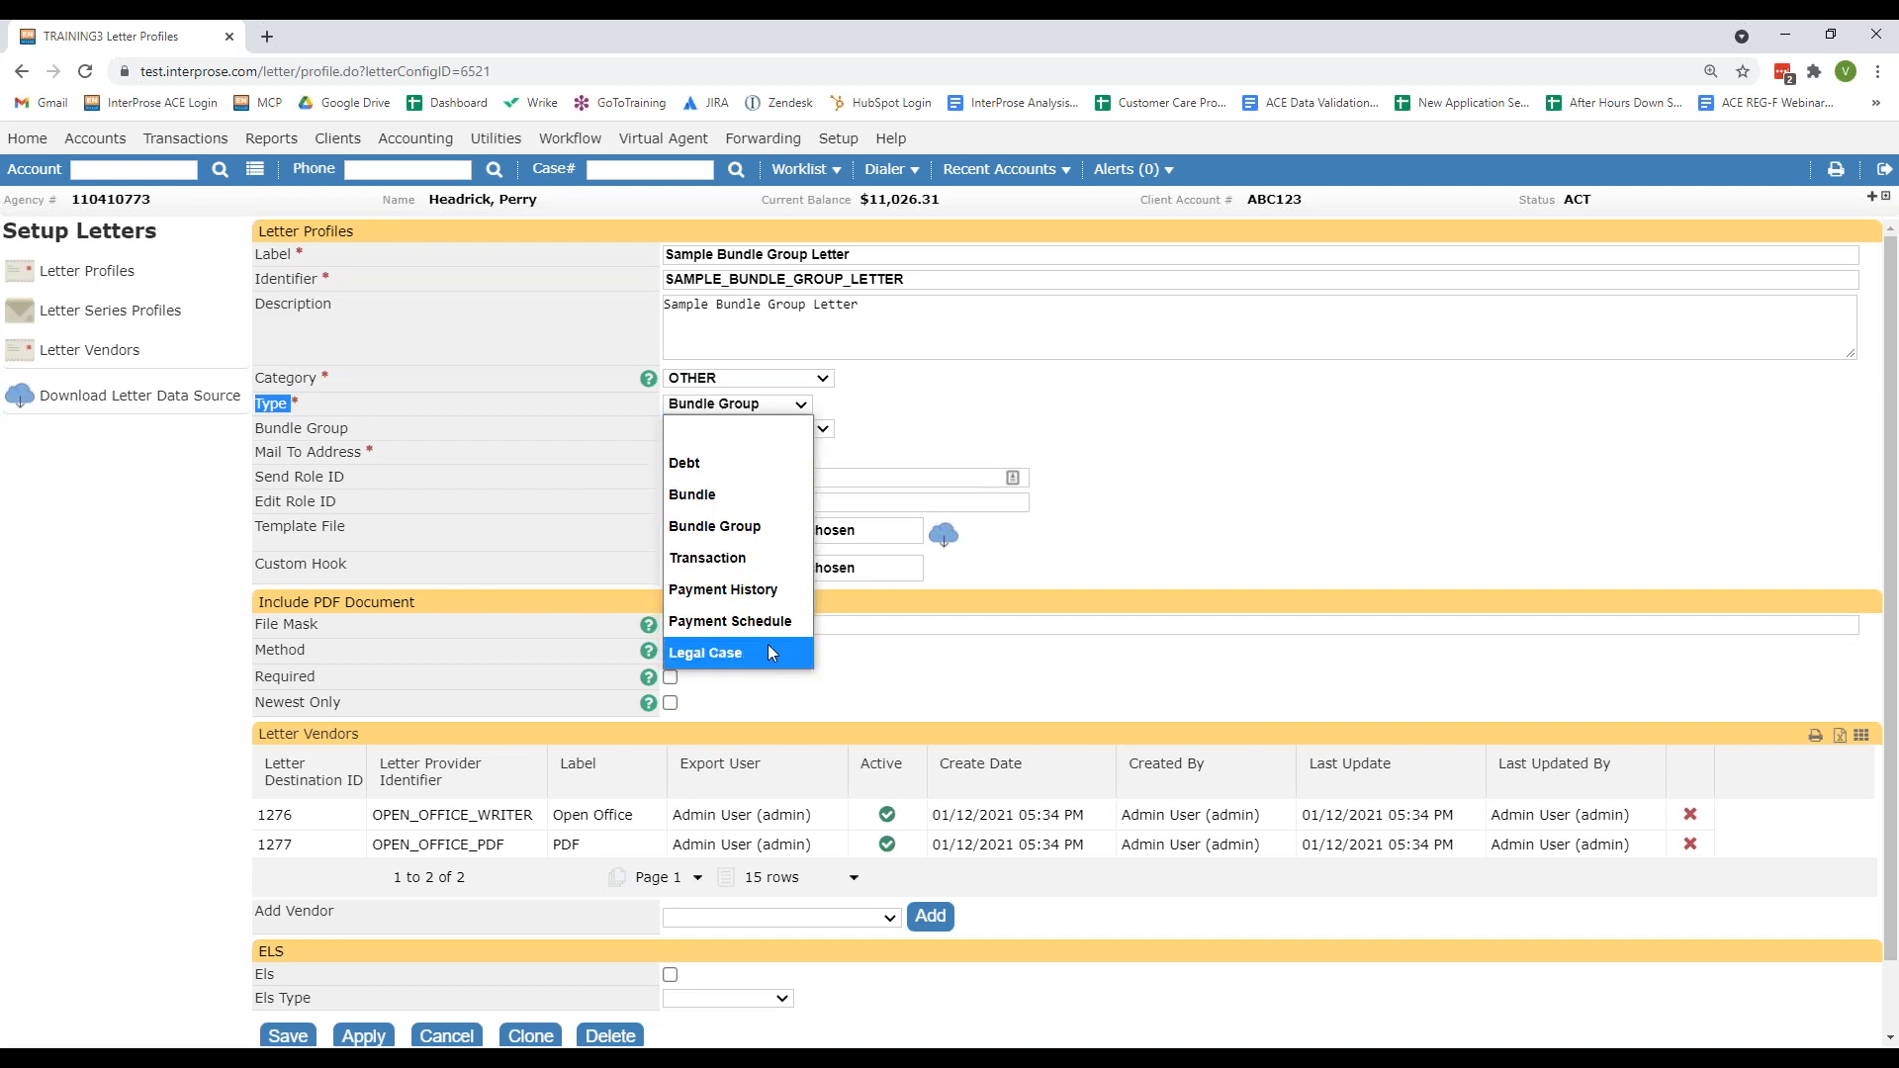
{"action": "left_click", "coordinate": [766, 526]}
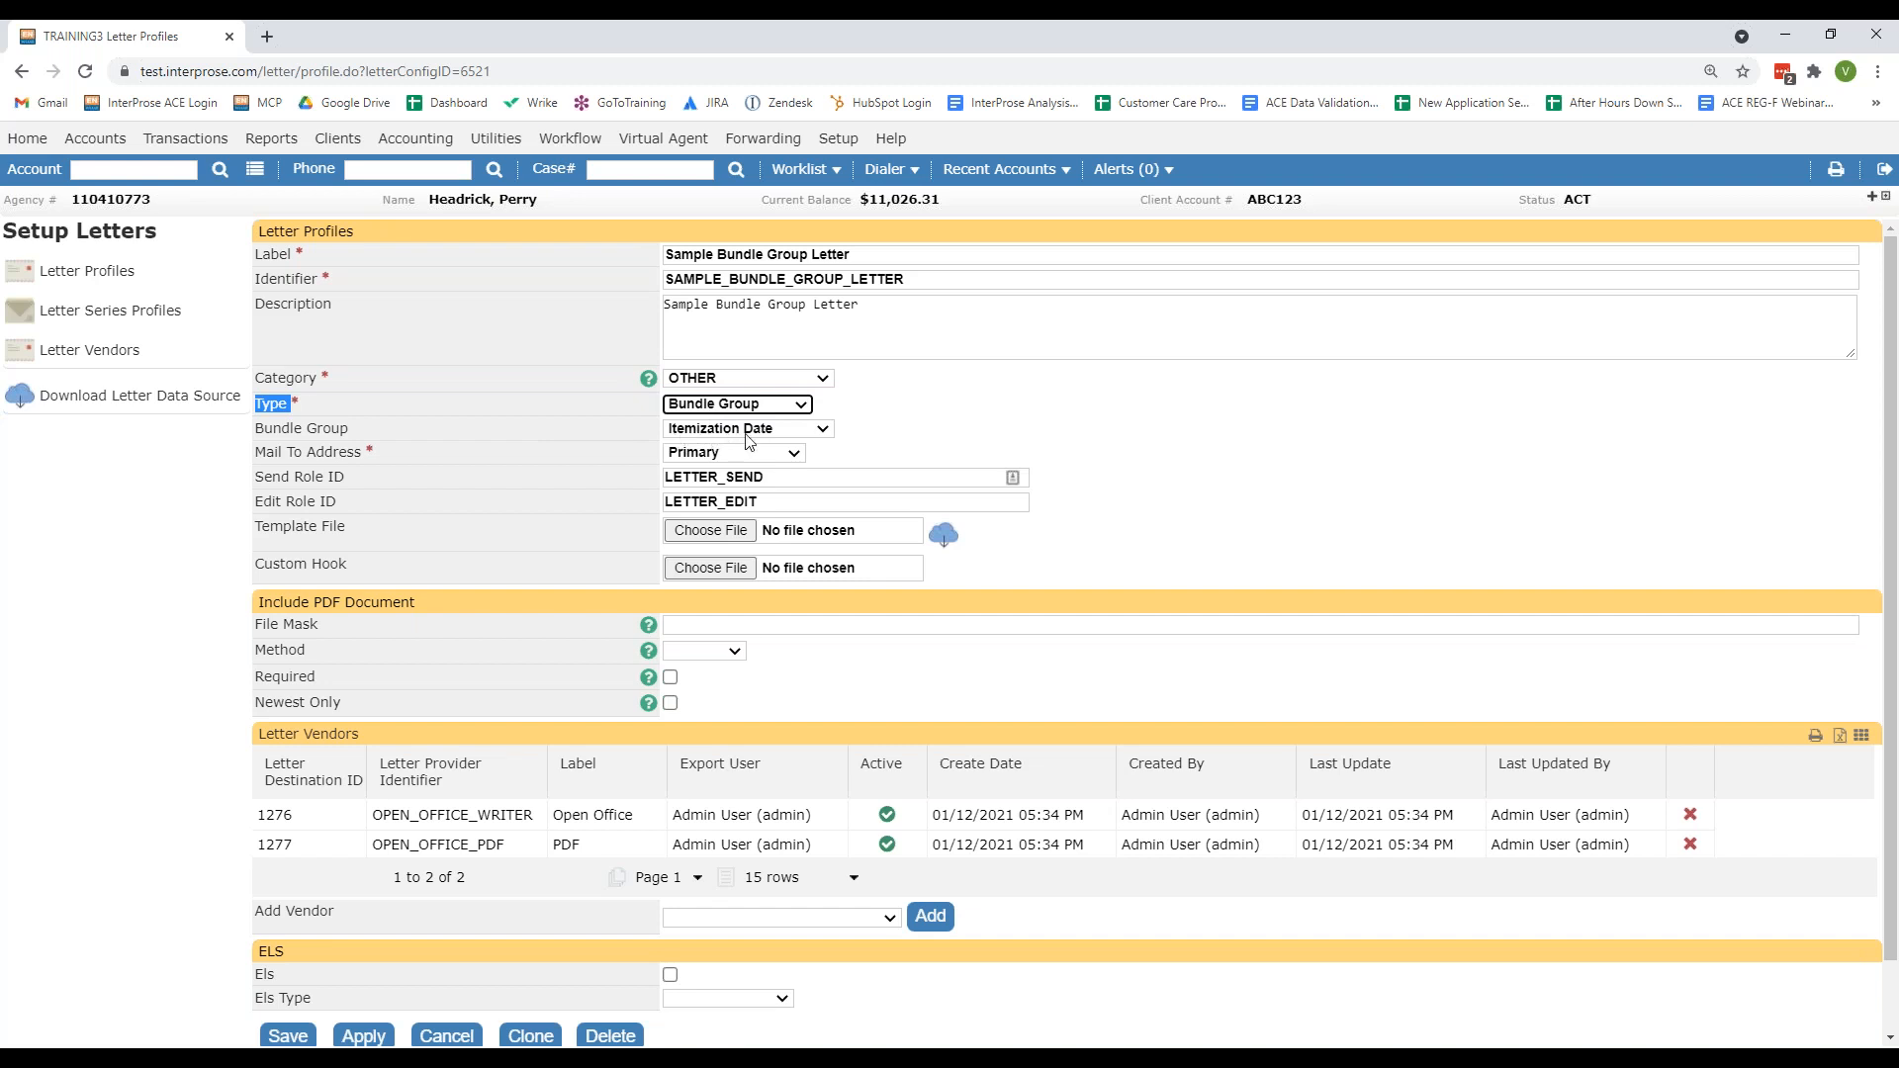
Step: Review the bundle group choices for the letter profile and select Itemization Date
{"action": "left_click_drag", "start_coordinate": [351, 431], "coordinate": [256, 432]}
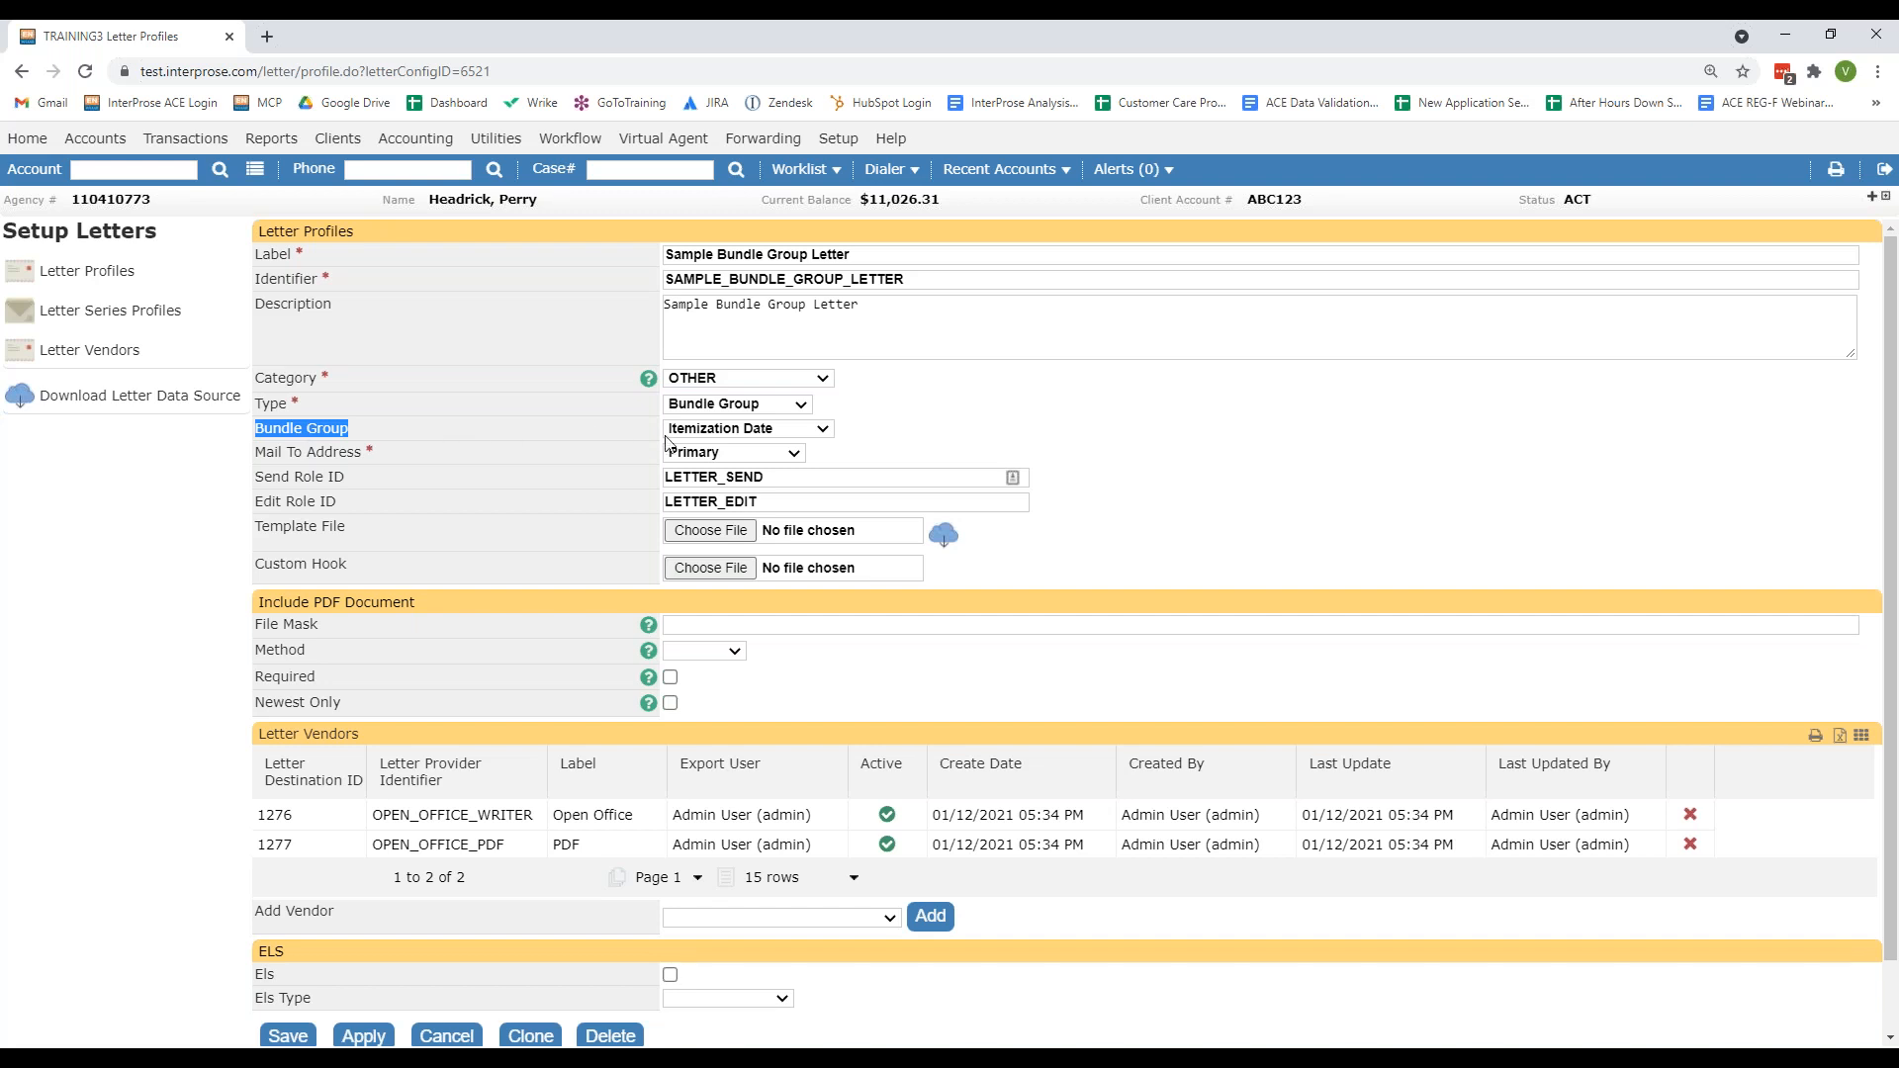
{"action": "left_click", "coordinate": [712, 431]}
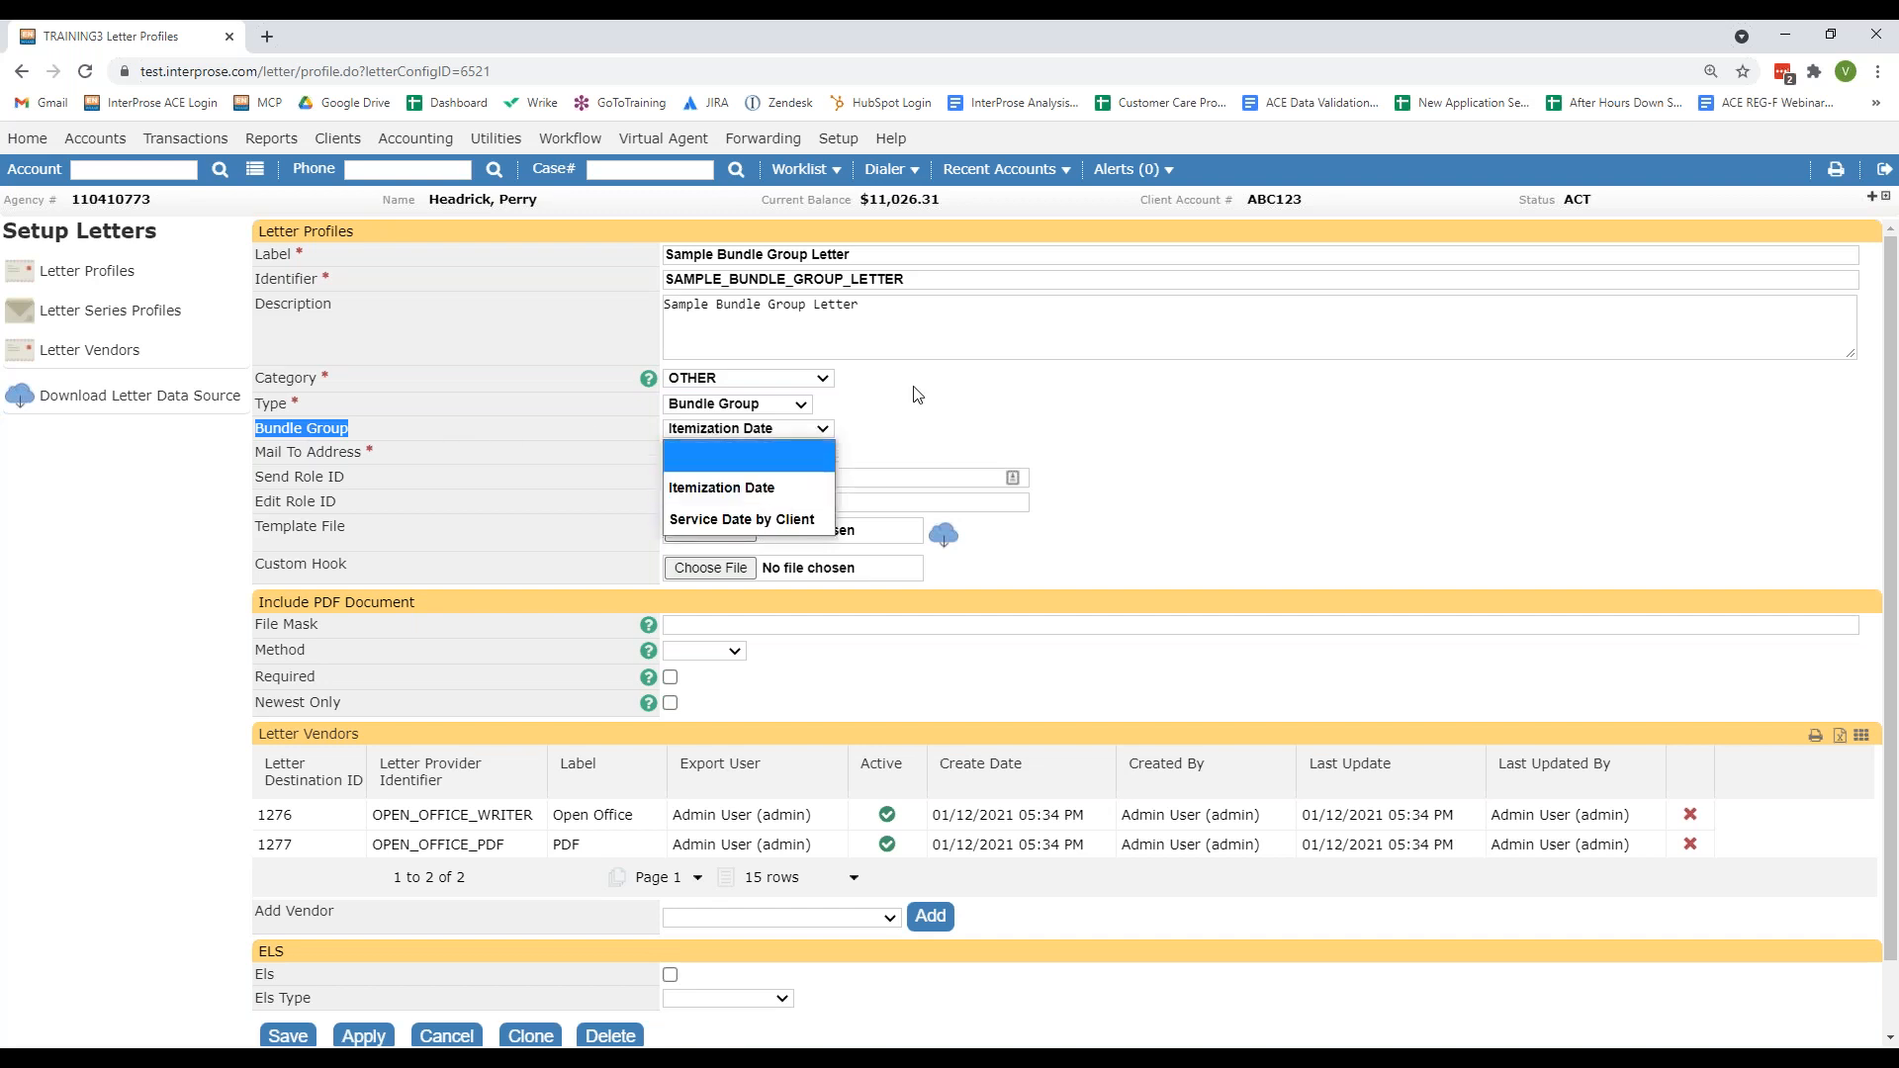
{"action": "mouse_move", "coordinate": [847, 141]}
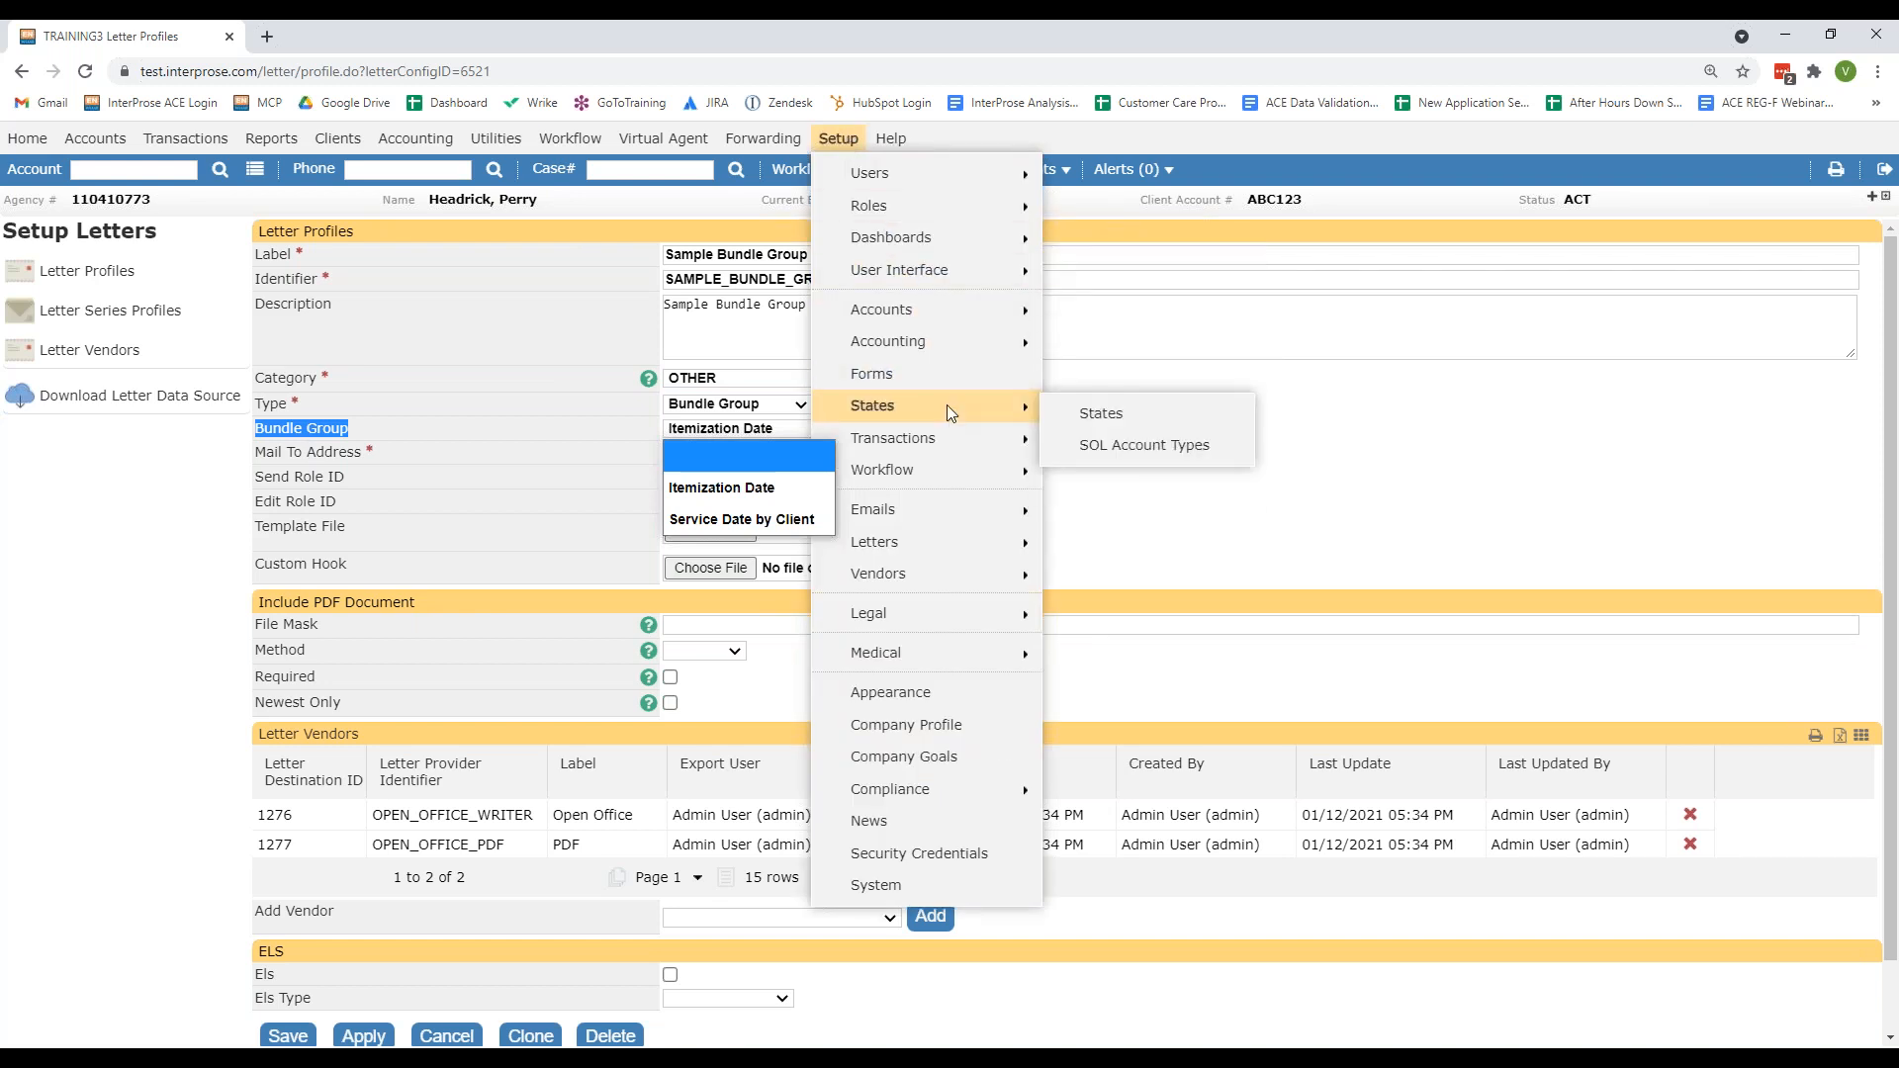
{"action": "mouse_move", "coordinate": [975, 322]}
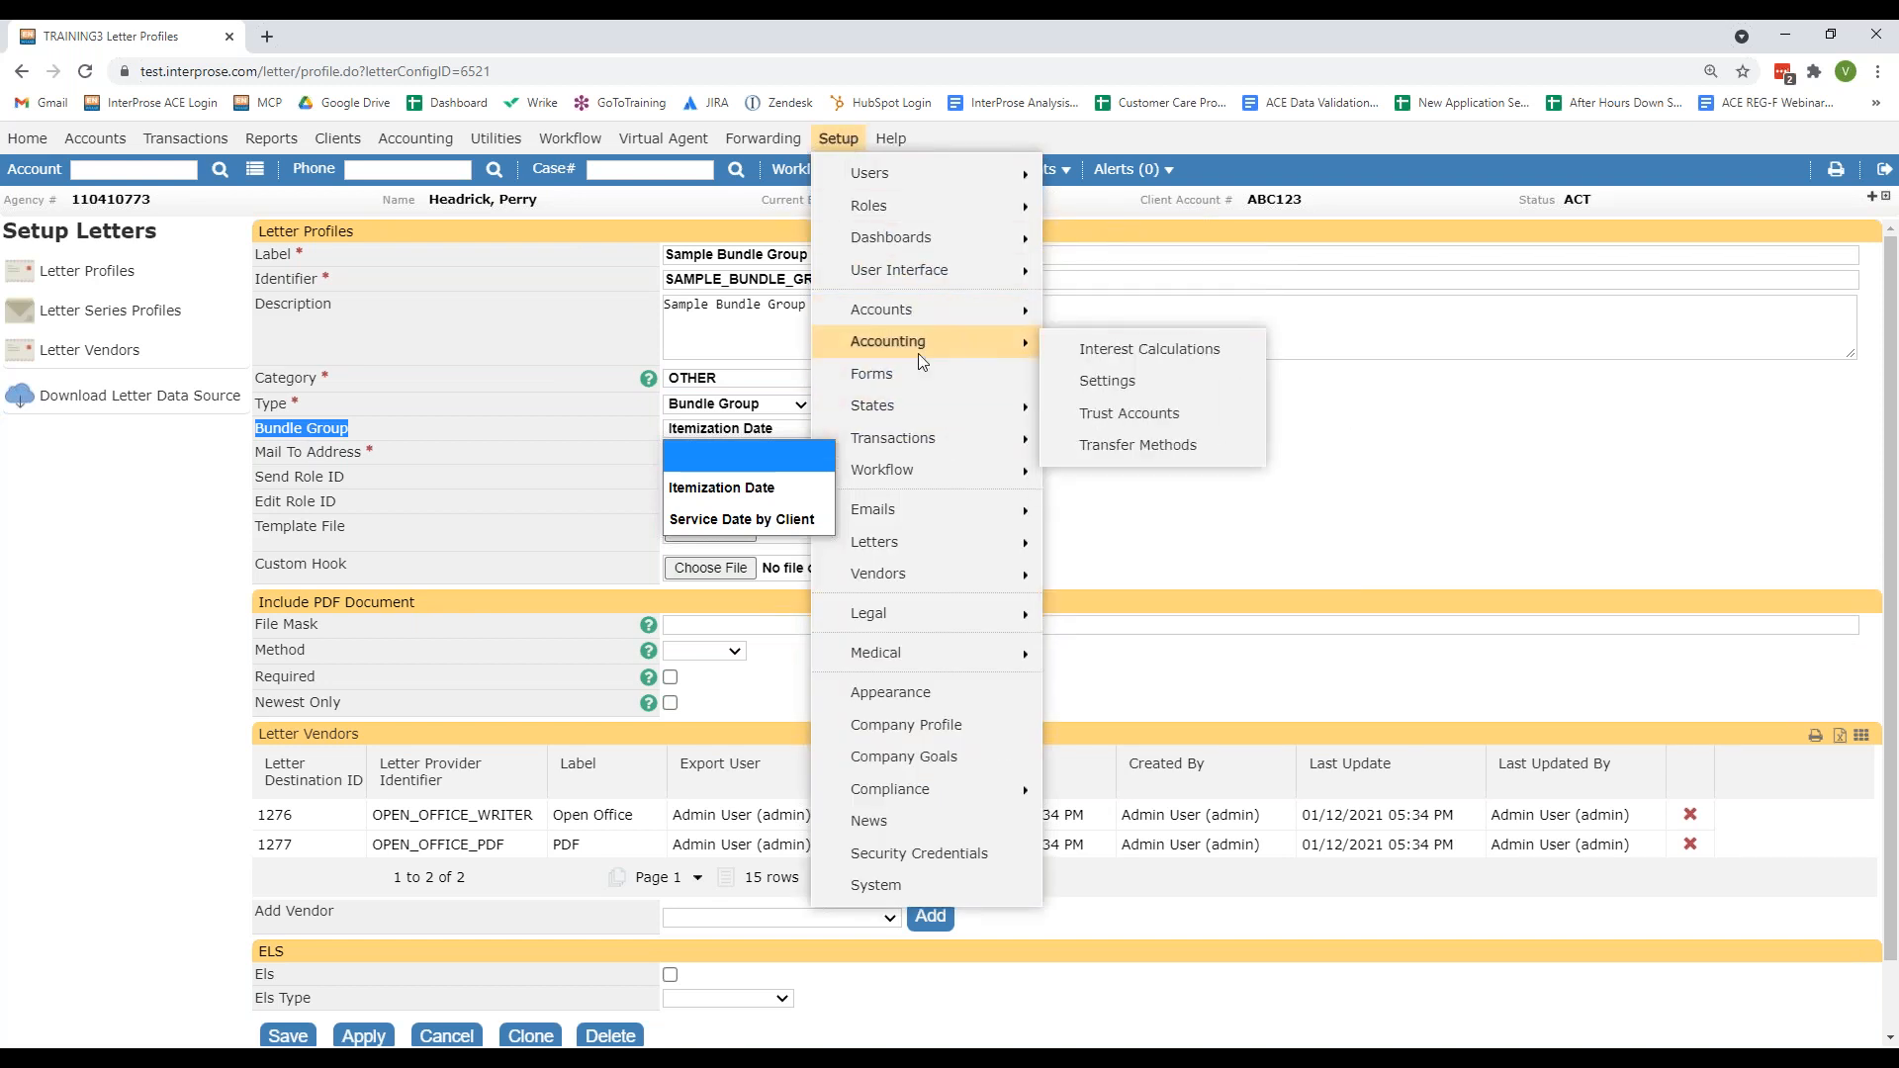
{"action": "left_click", "coordinate": [764, 486]}
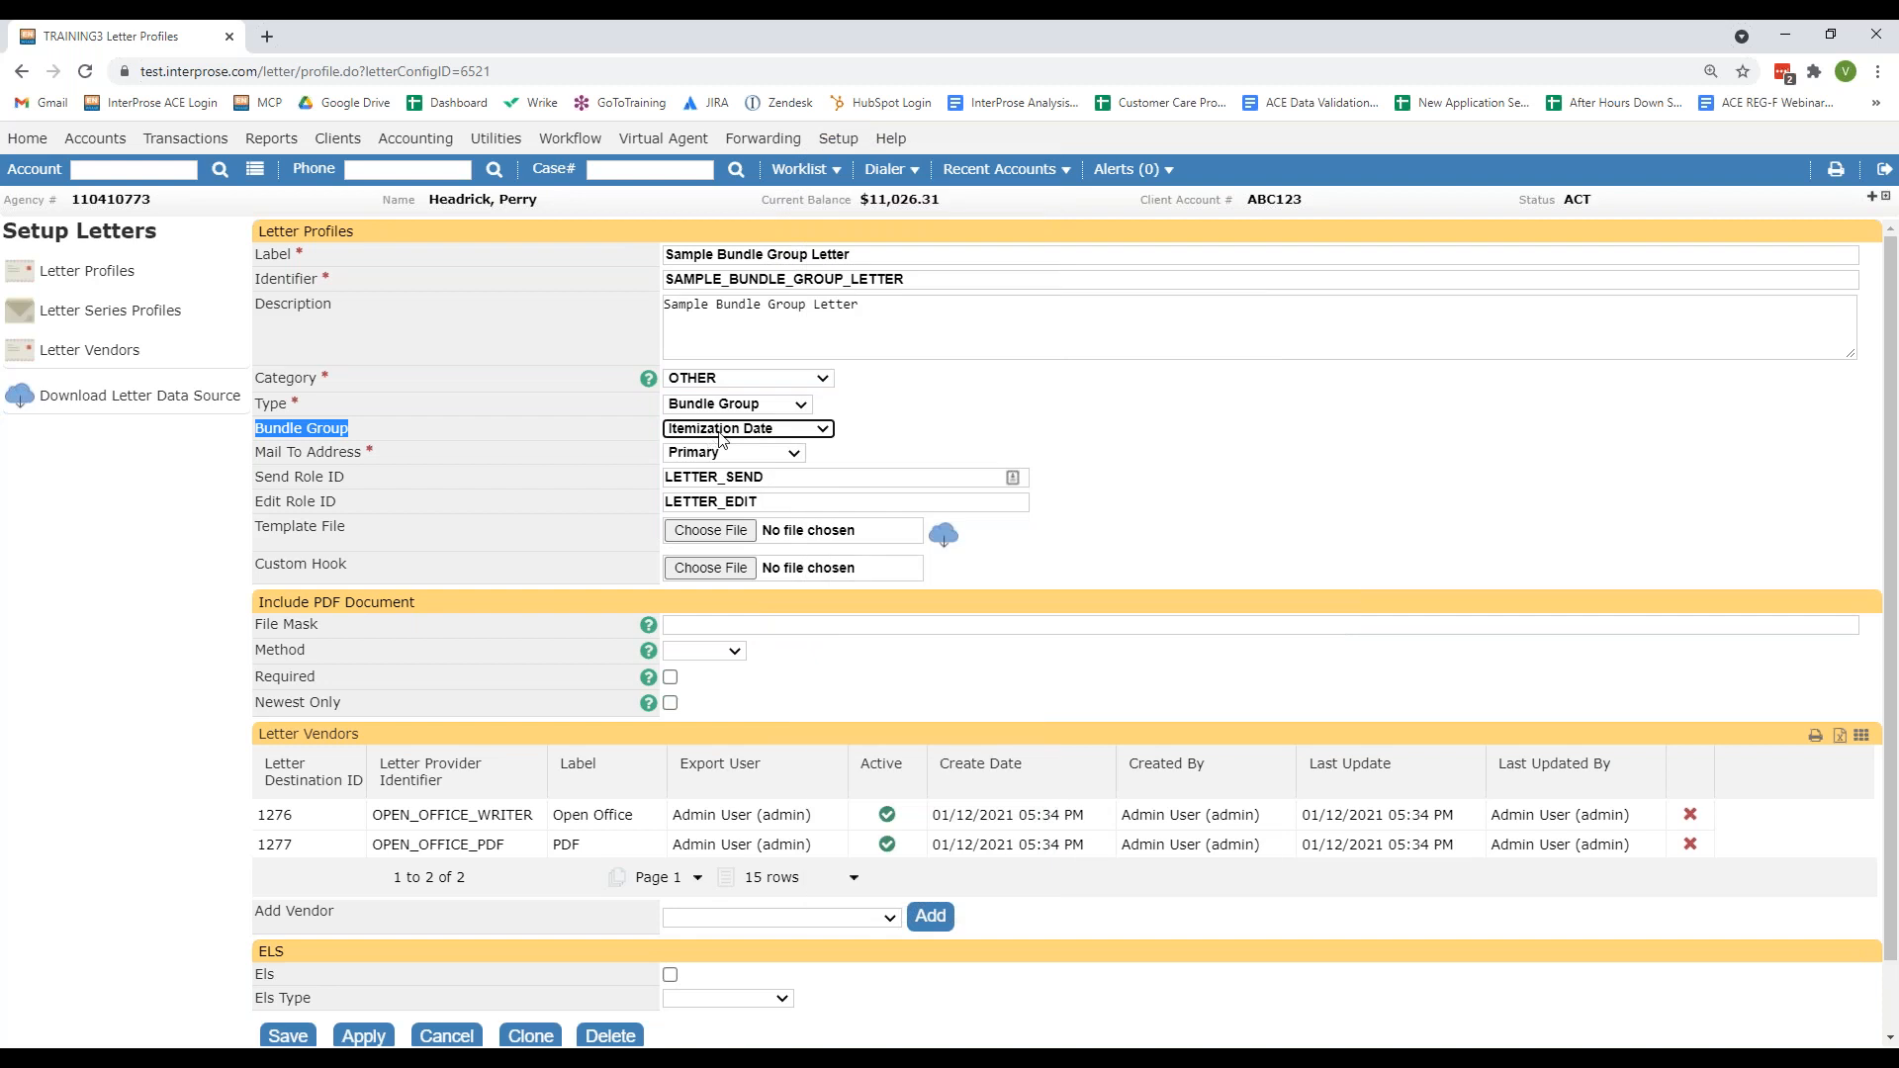
{"action": "left_click", "coordinate": [790, 431]}
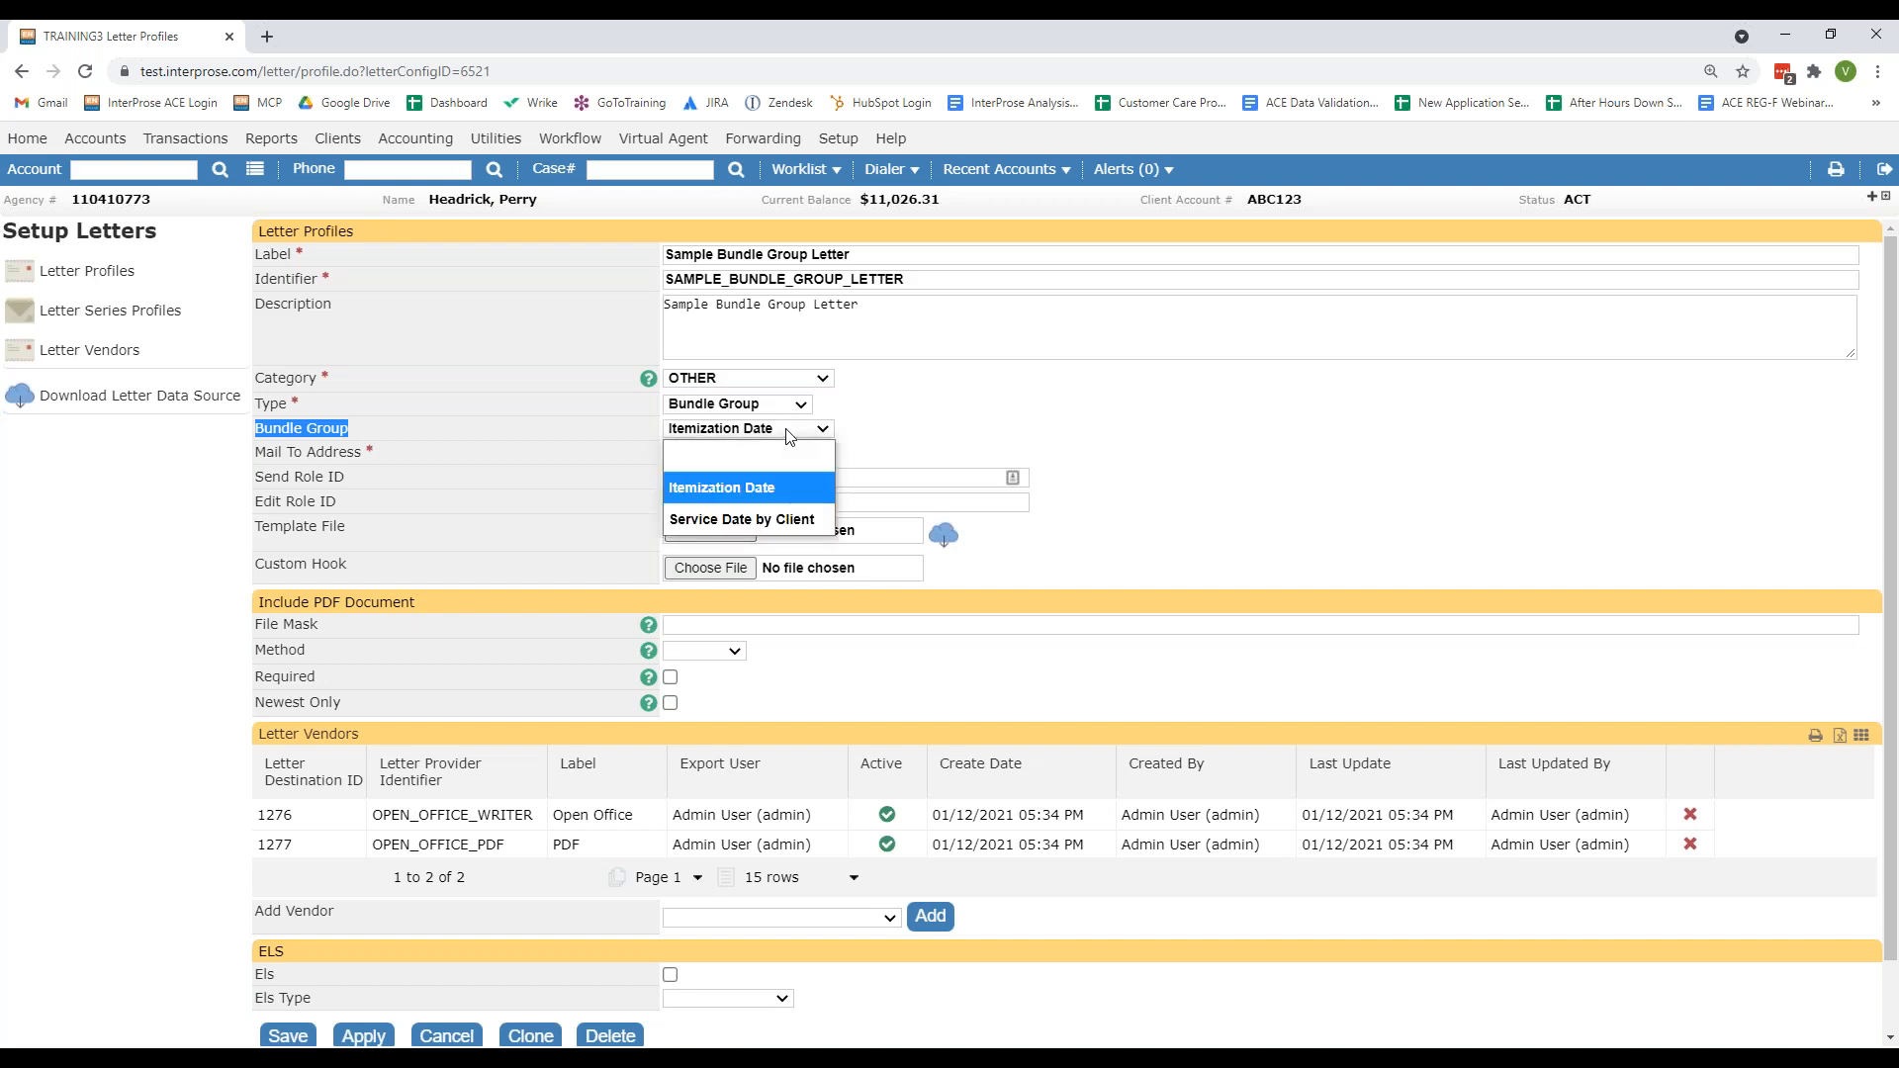
{"action": "left_click", "coordinate": [763, 490]}
{"action": "left_click", "coordinate": [868, 421]}
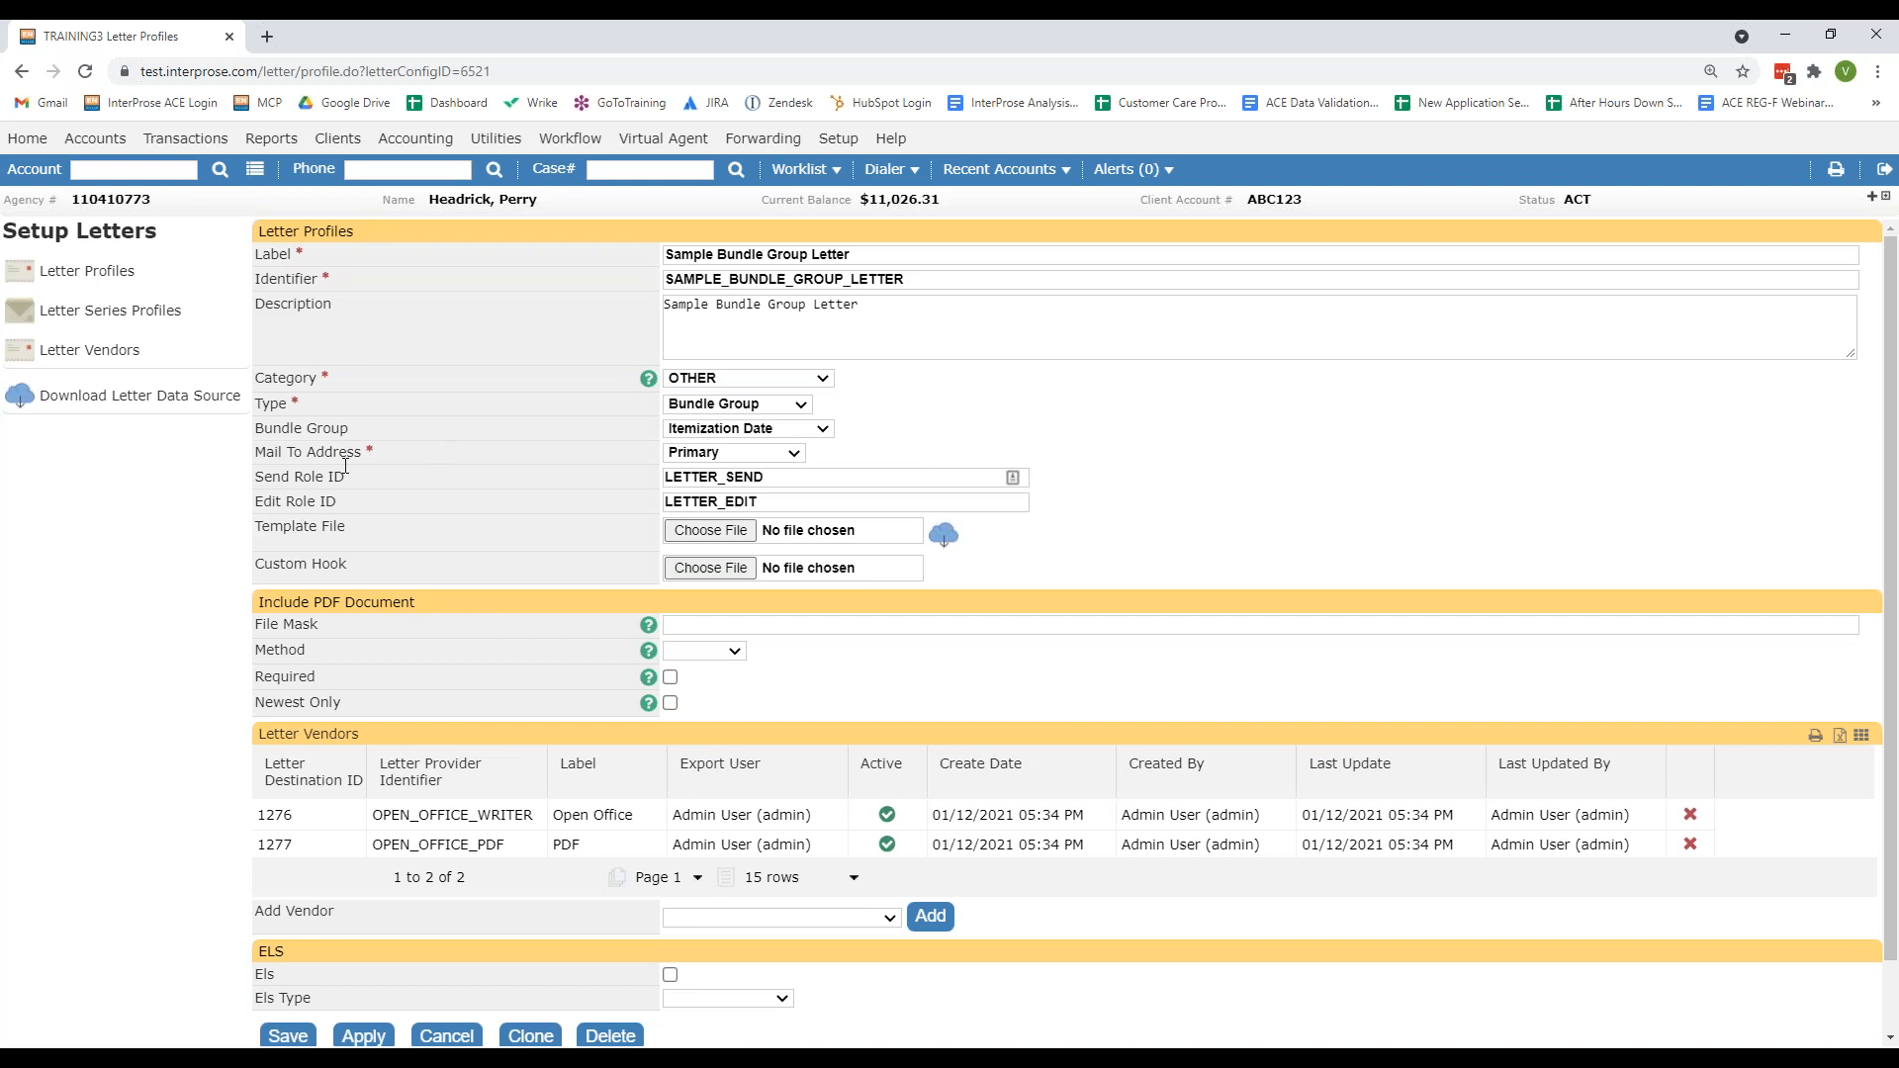
Step: Download the template file of the Sample Bundle Group Letter profile
{"action": "left_click", "coordinate": [943, 539]}
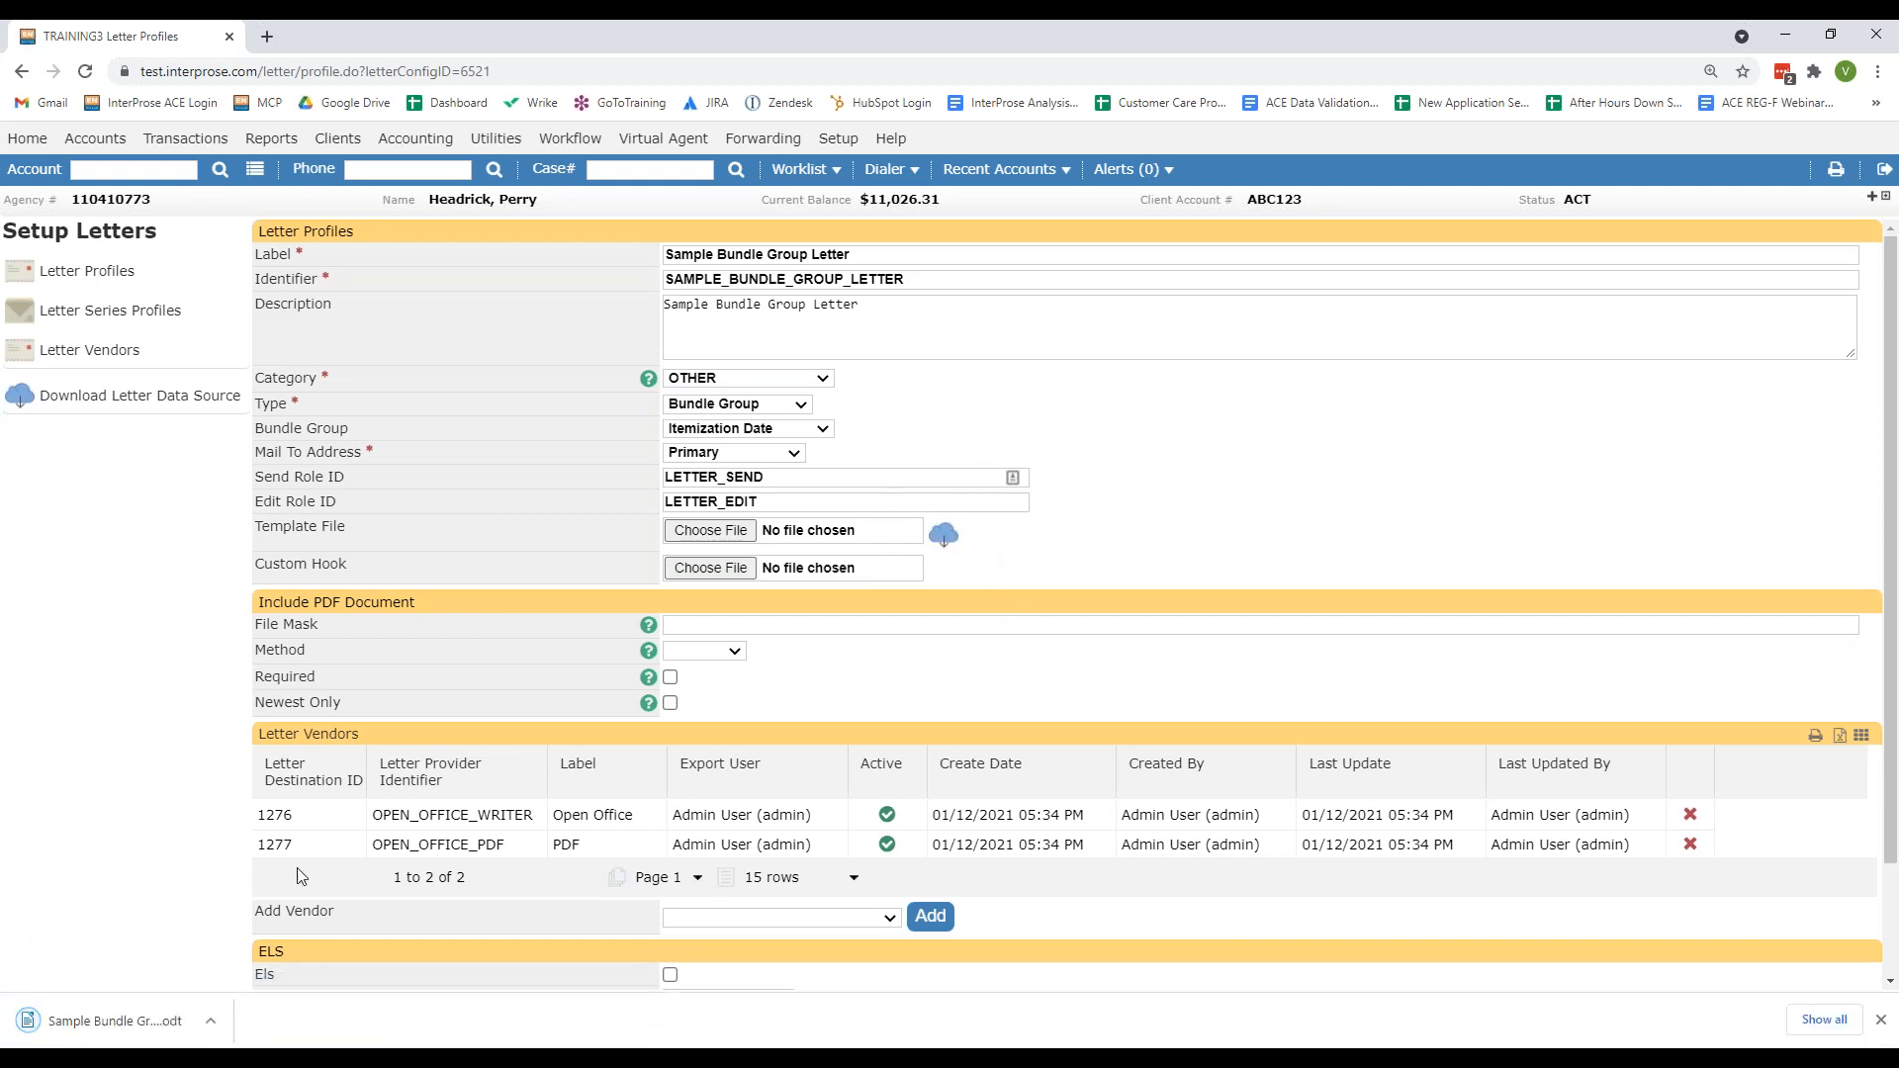
Step: Open the downloaded bundle group letter template in LibreOffice Writer and close the recovered validation notice document
{"action": "left_click", "coordinate": [137, 1029]}
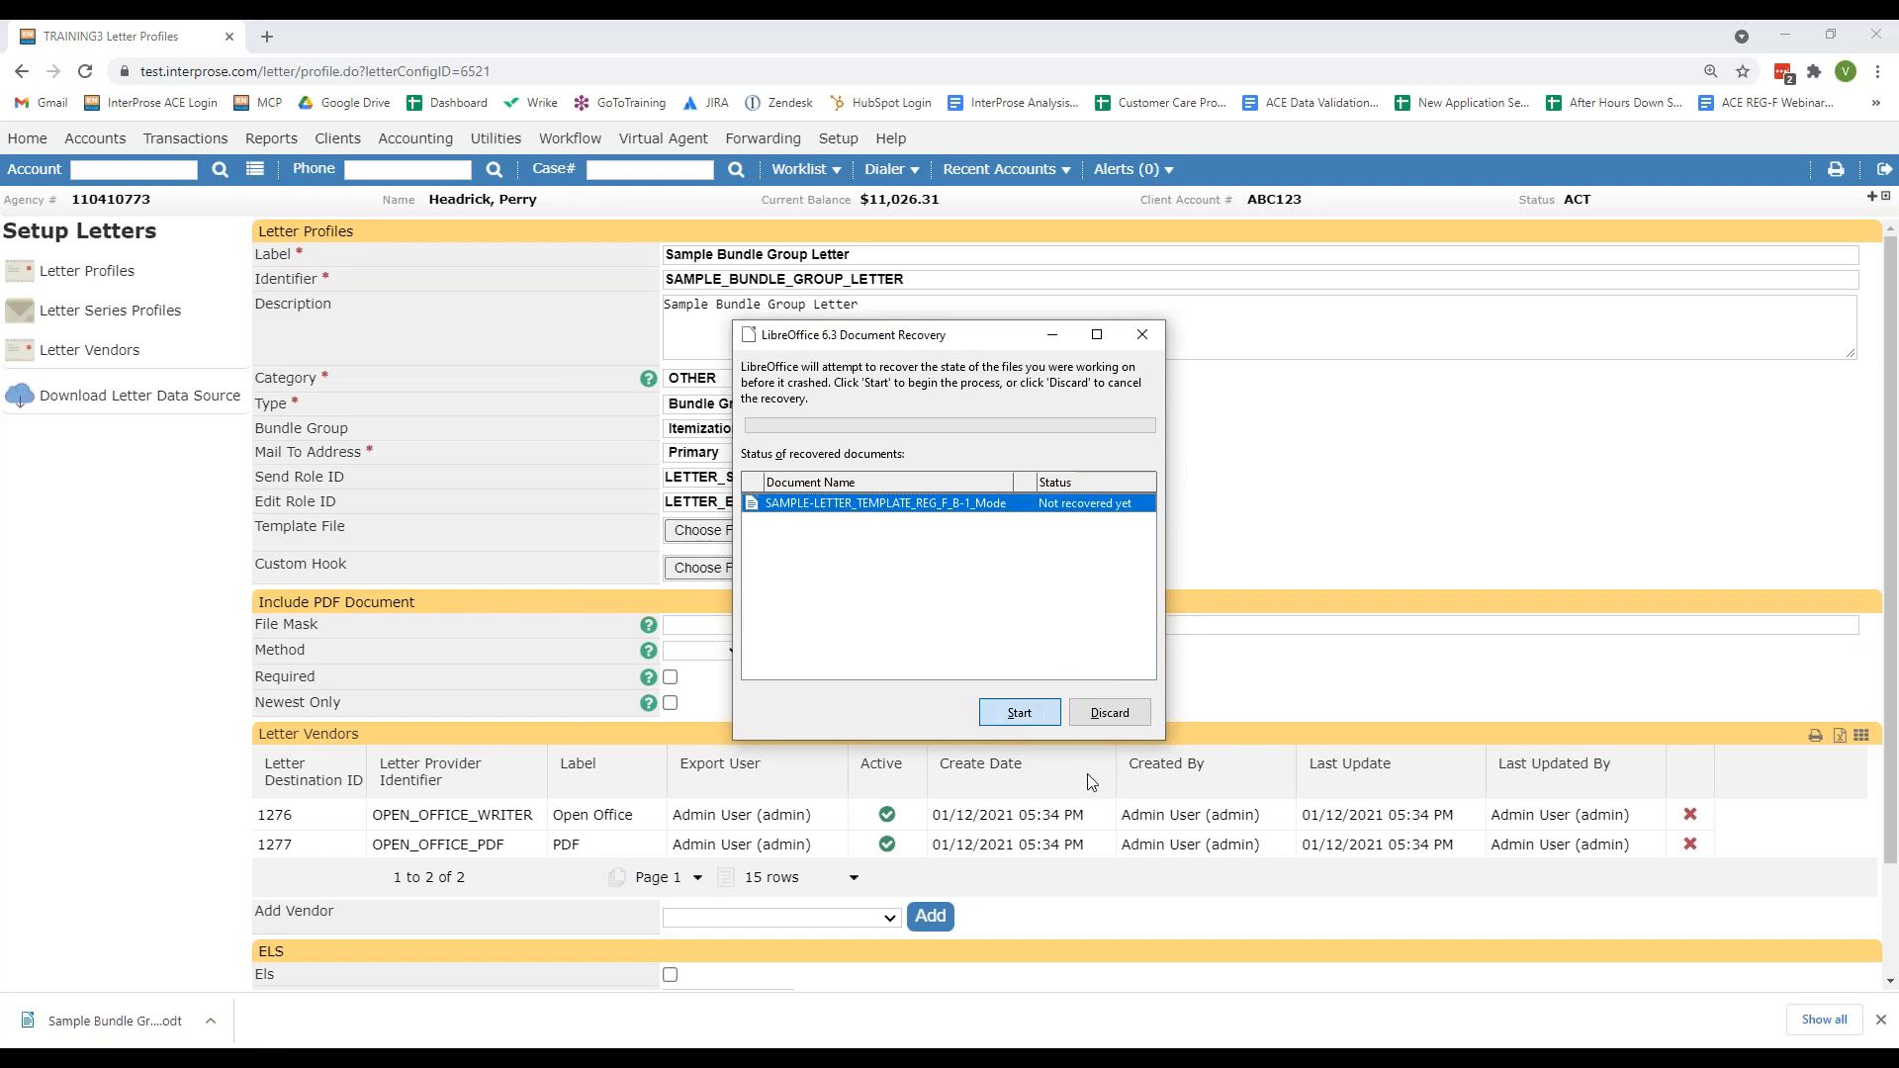
{"action": "key", "text": "Return"}
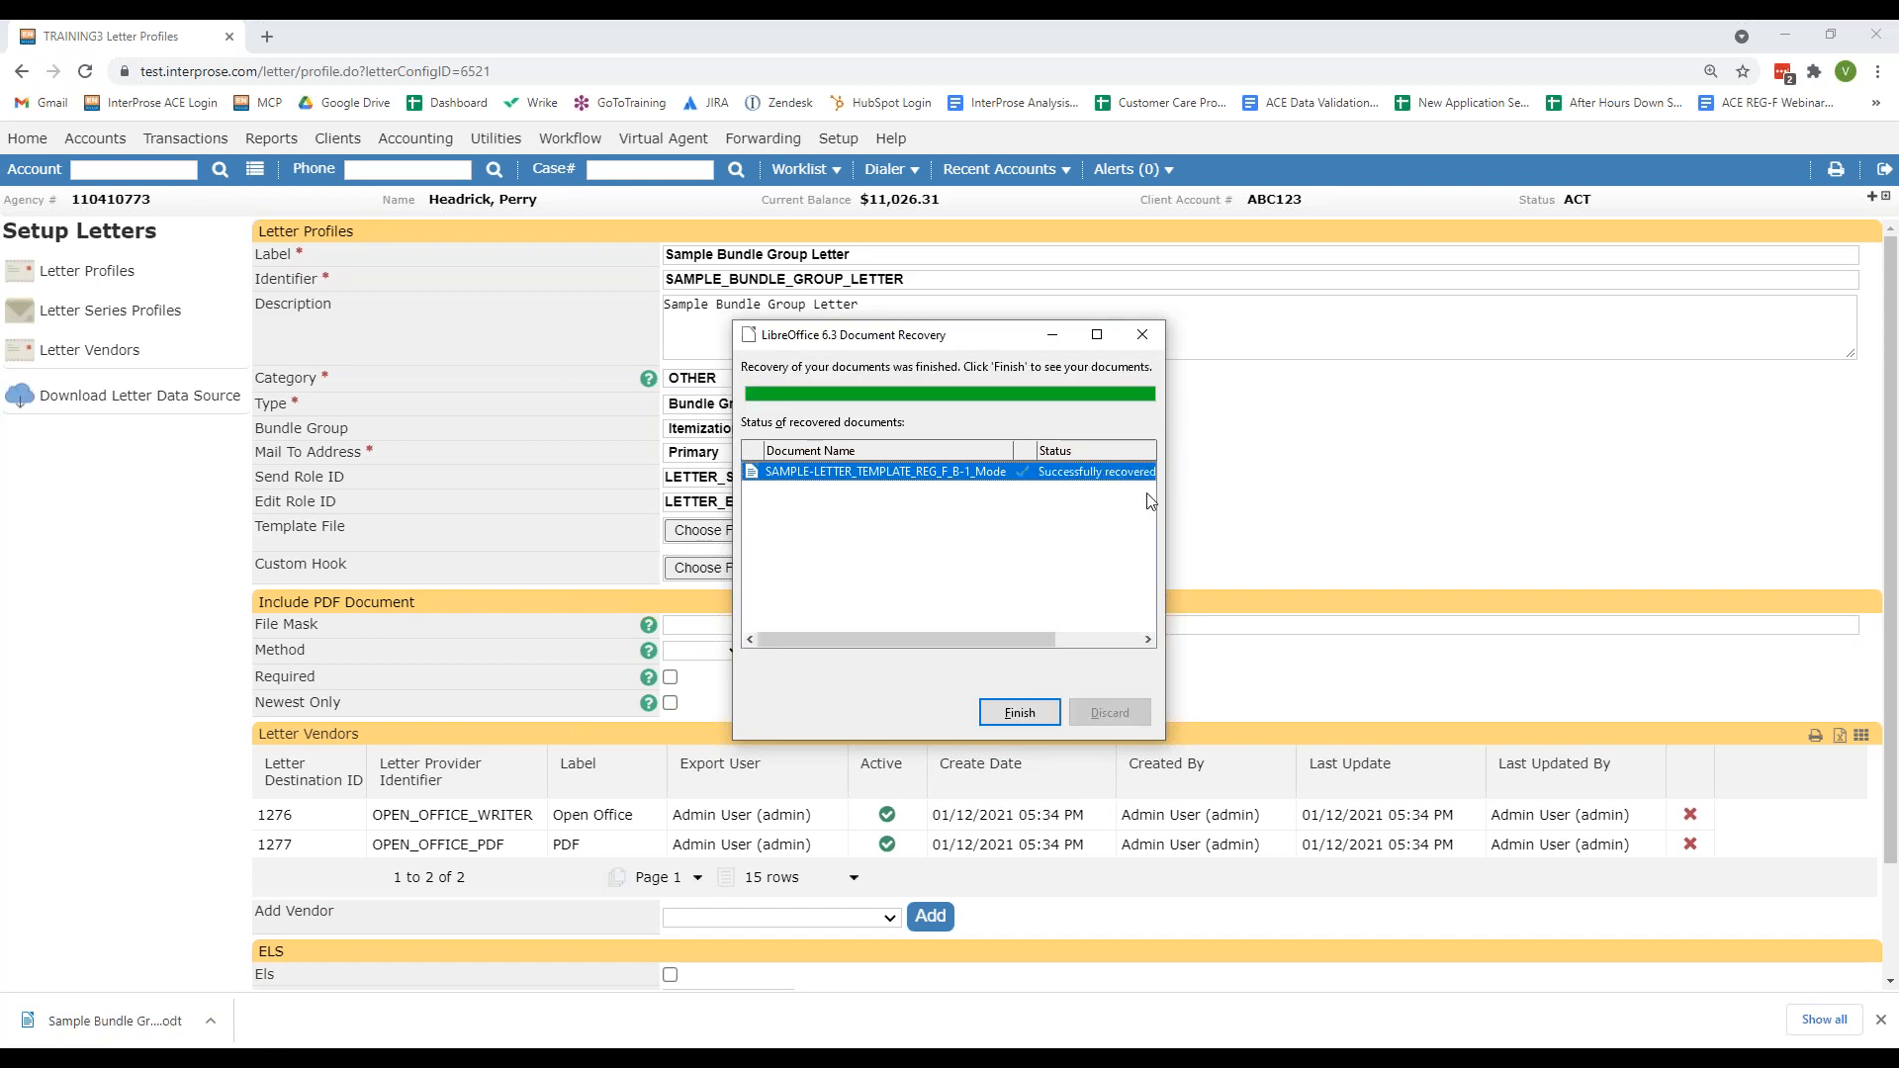
{"action": "left_click", "coordinate": [1144, 335]}
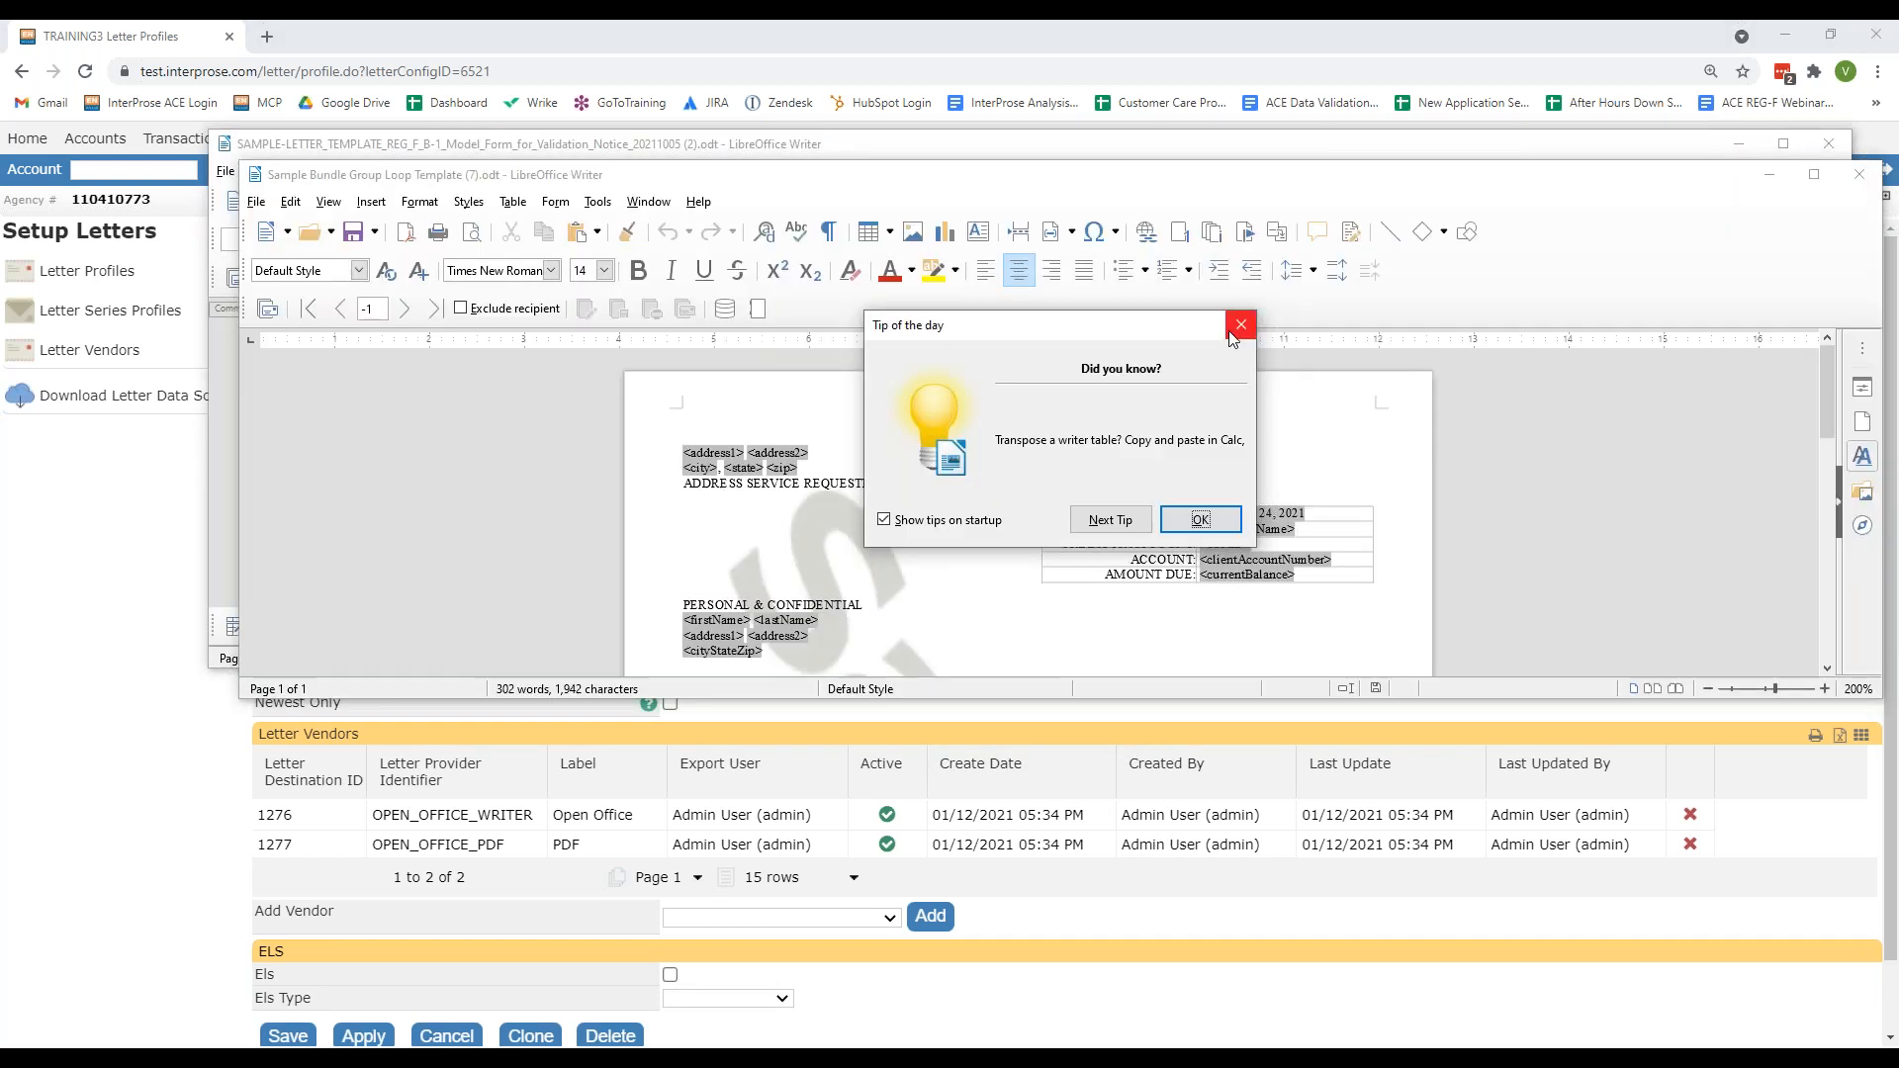
{"action": "left_click", "coordinate": [1235, 328]}
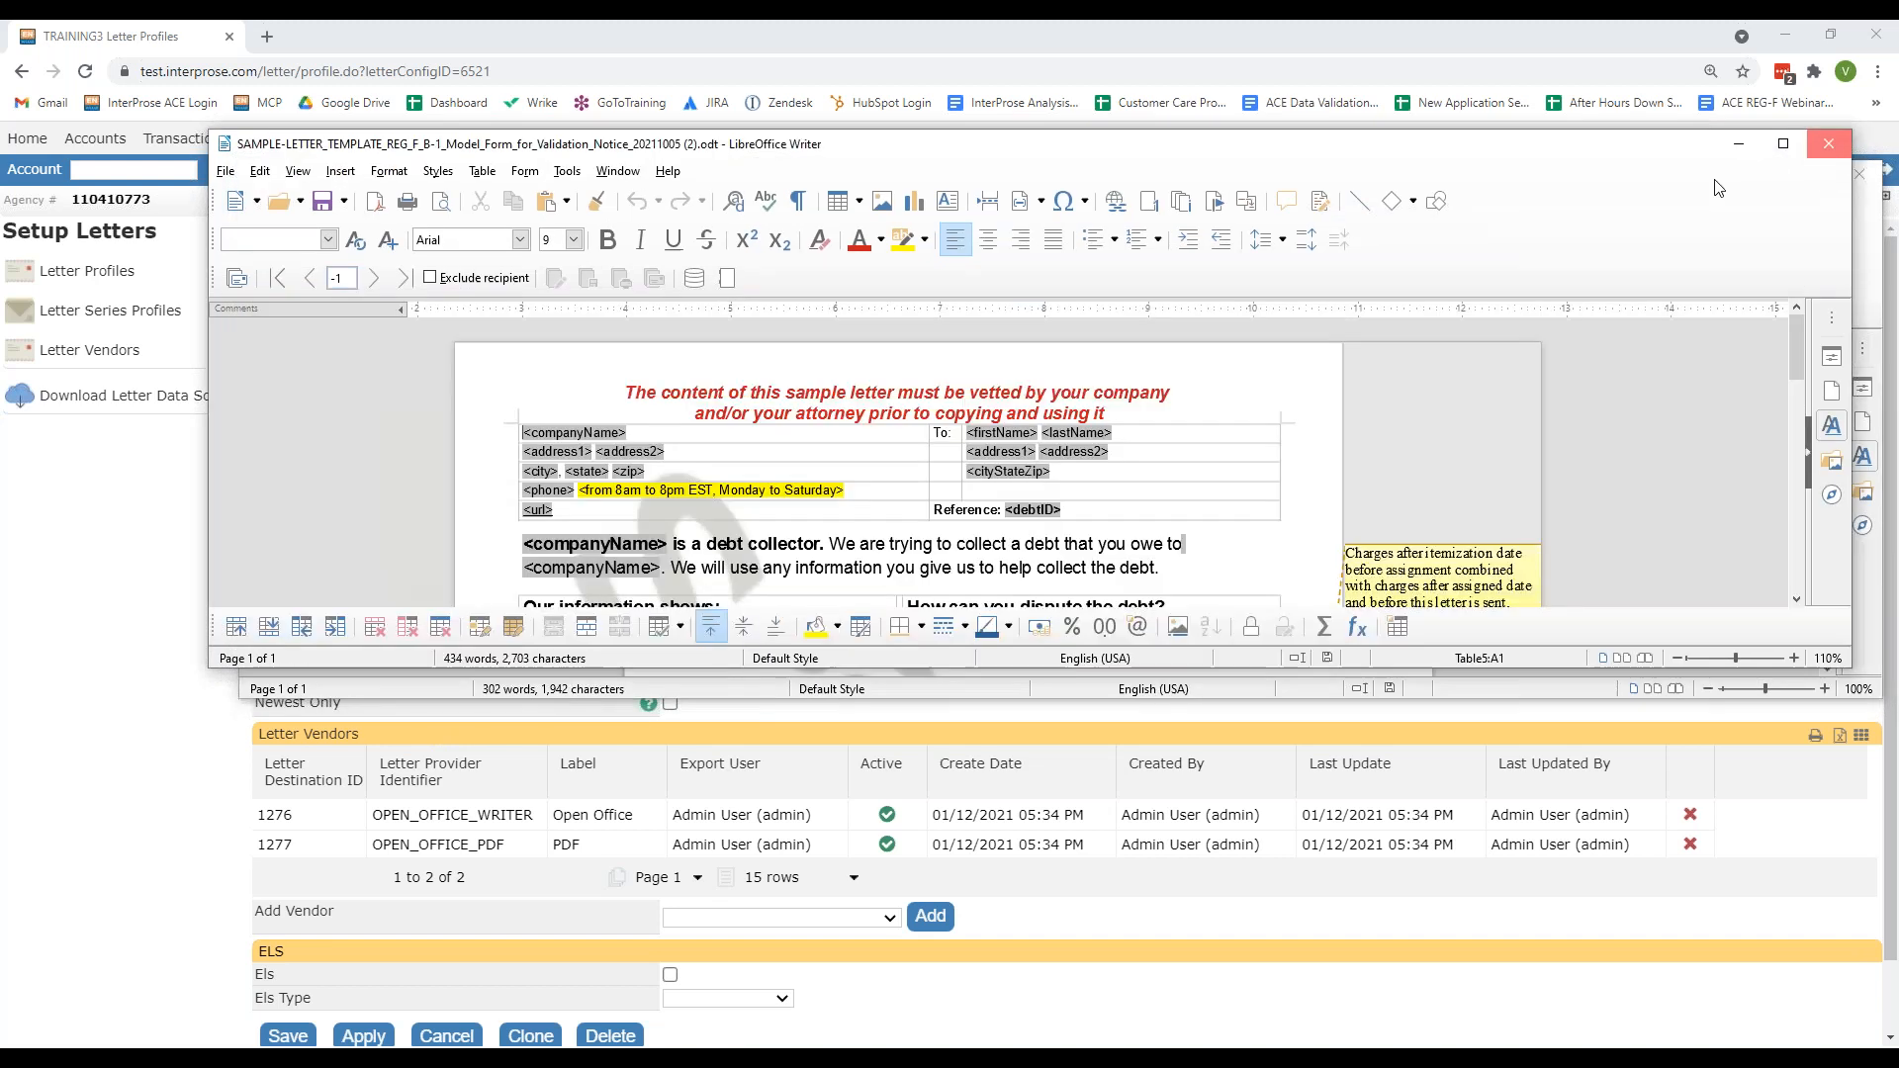
{"action": "left_click", "coordinate": [1829, 143]}
Step: Enlarge the Sample Bundle Group Loop Template window to fill the screen
{"action": "left_click_drag", "start_coordinate": [1081, 703], "coordinate": [1053, 1034]}
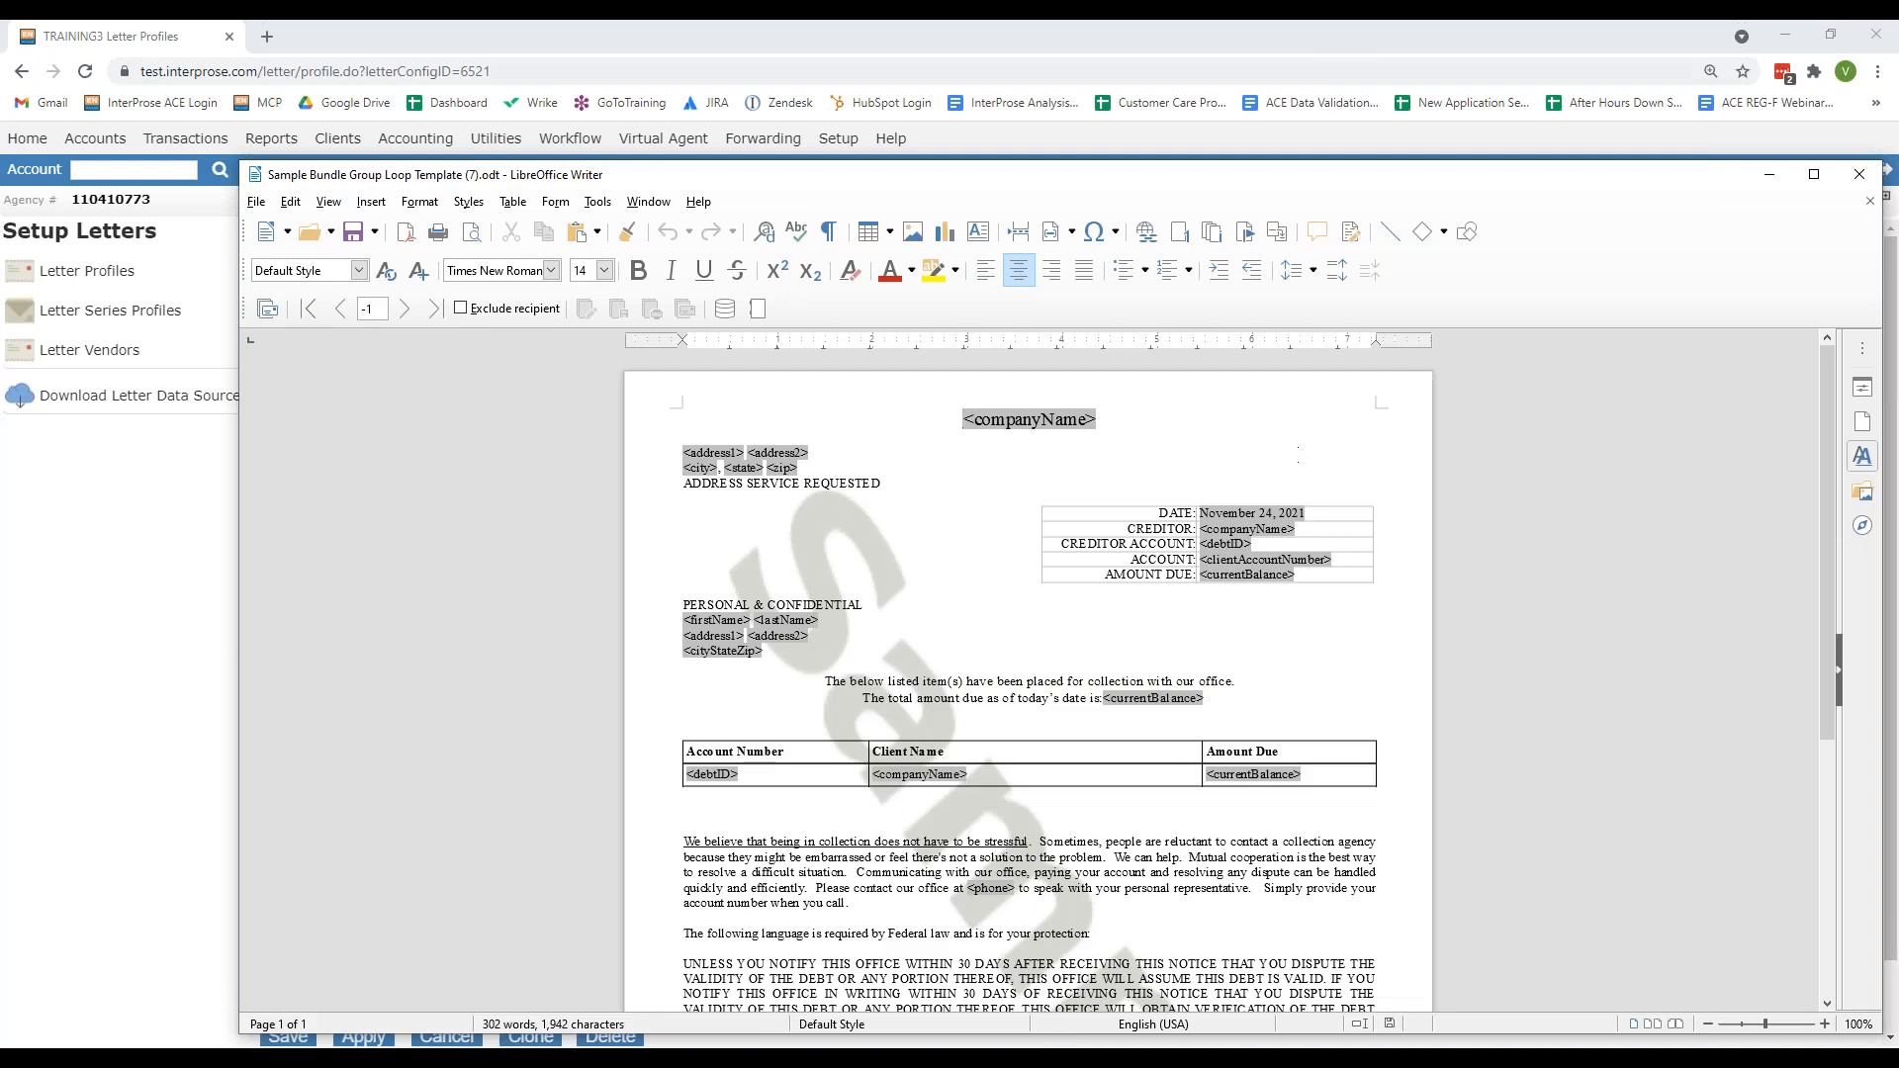
{"action": "left_click_drag", "start_coordinate": [1108, 181], "coordinate": [935, 23]}
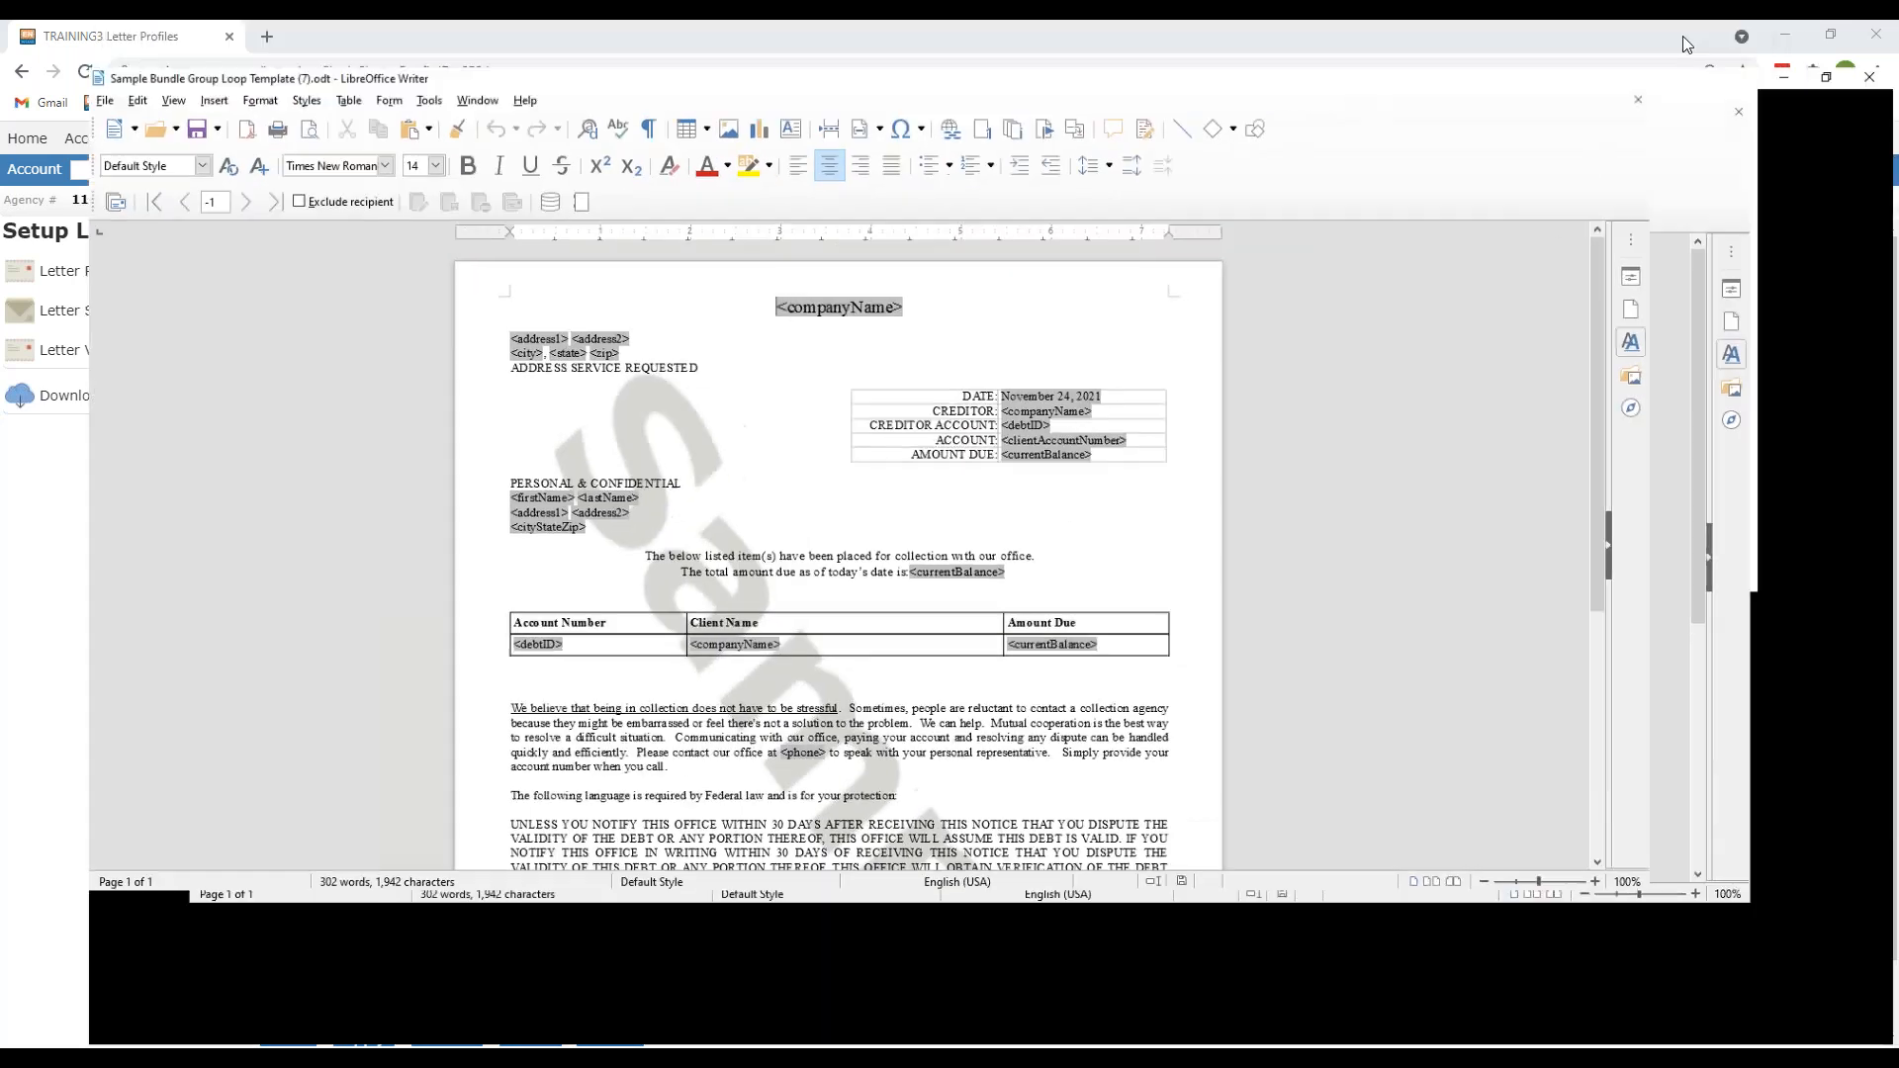
{"action": "left_click", "coordinate": [1682, 40]}
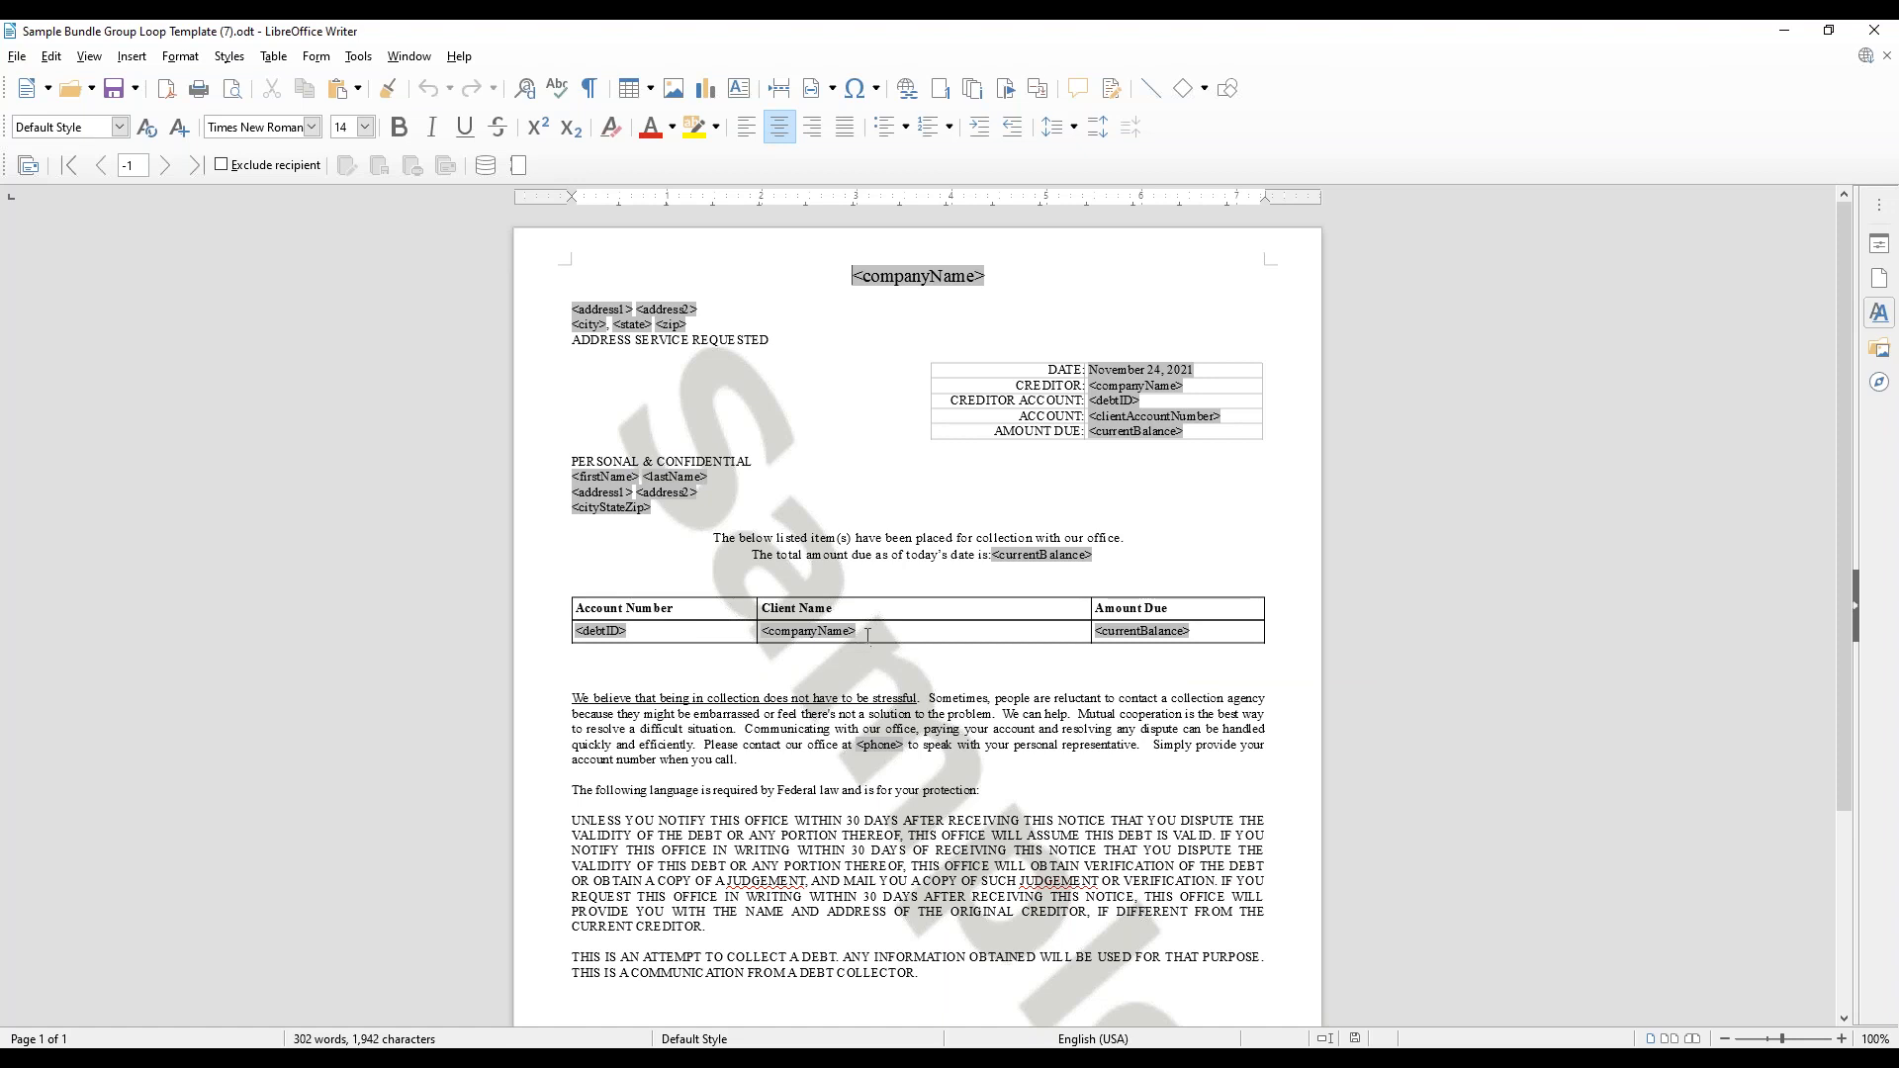
Step: Check the table name in the properties of the table listing account number, client name and amount due
{"action": "right_click", "coordinate": [873, 642]}
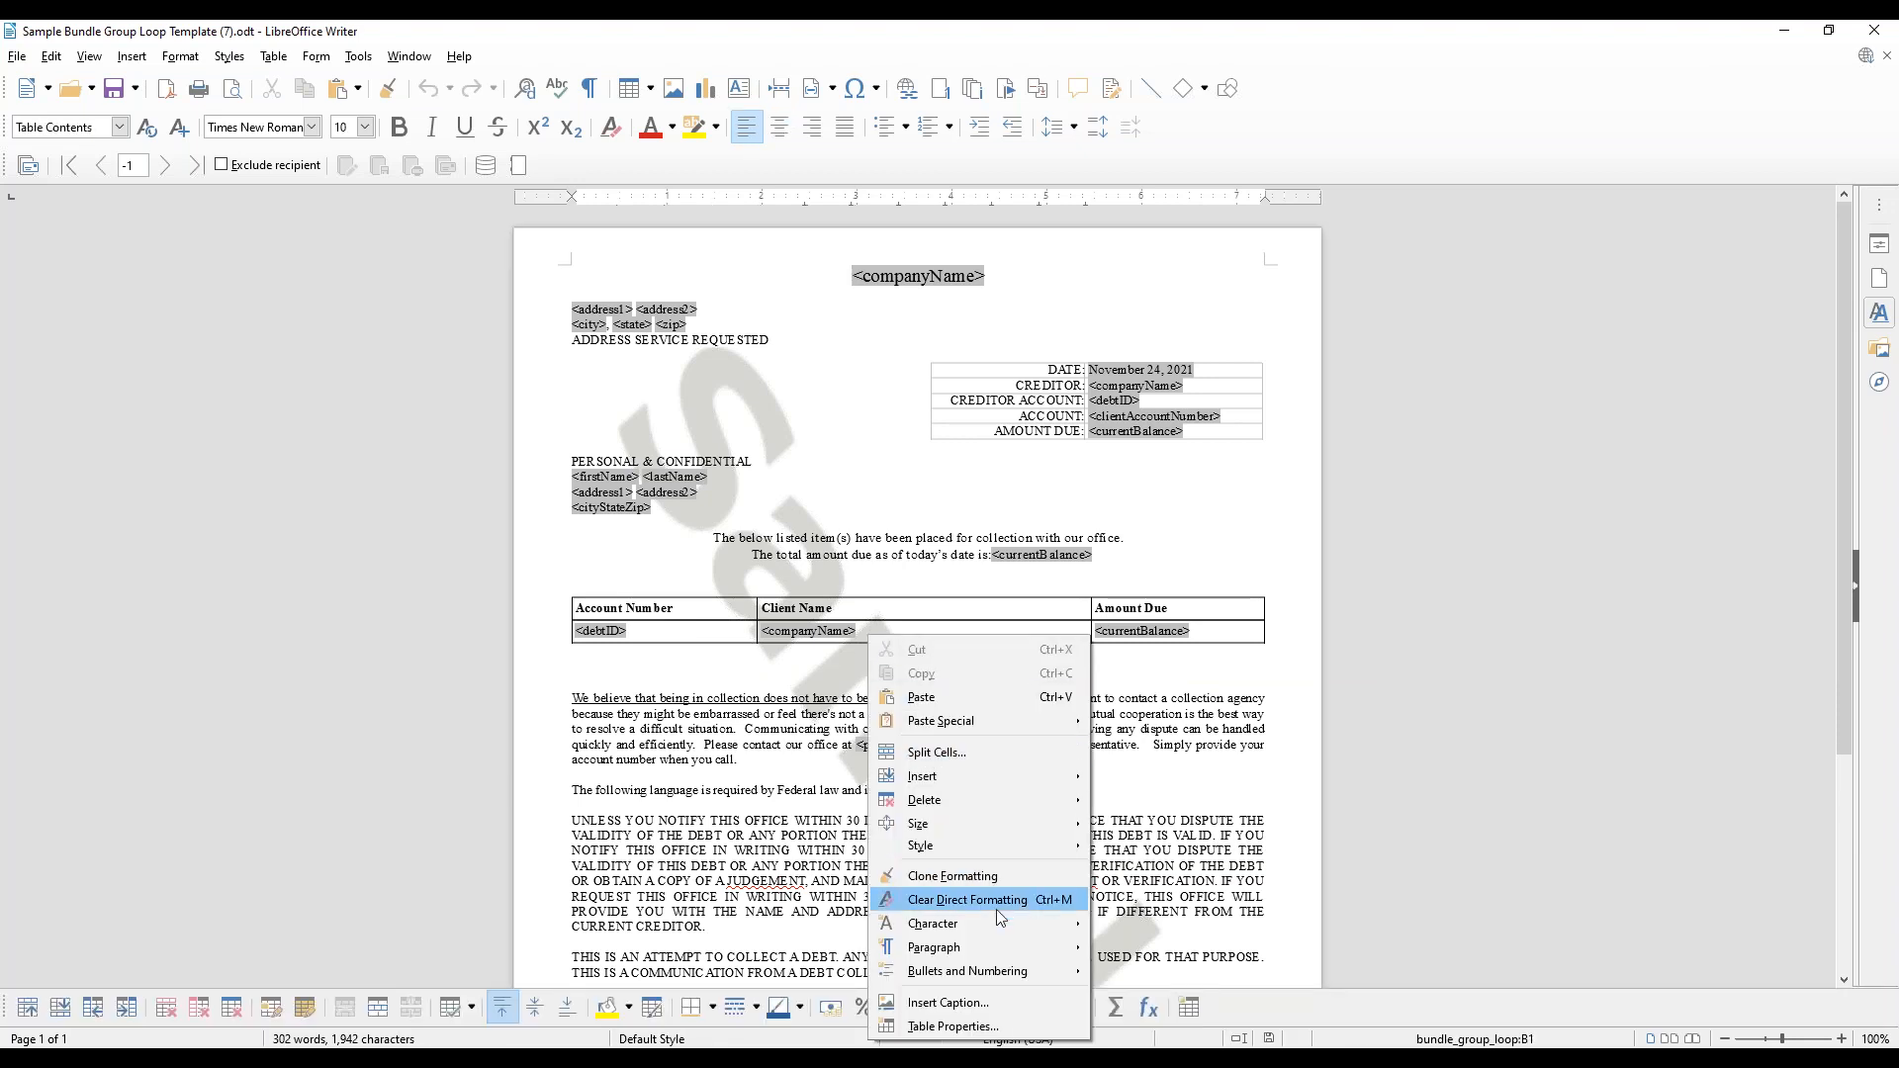
{"action": "left_click", "coordinate": [997, 1028]}
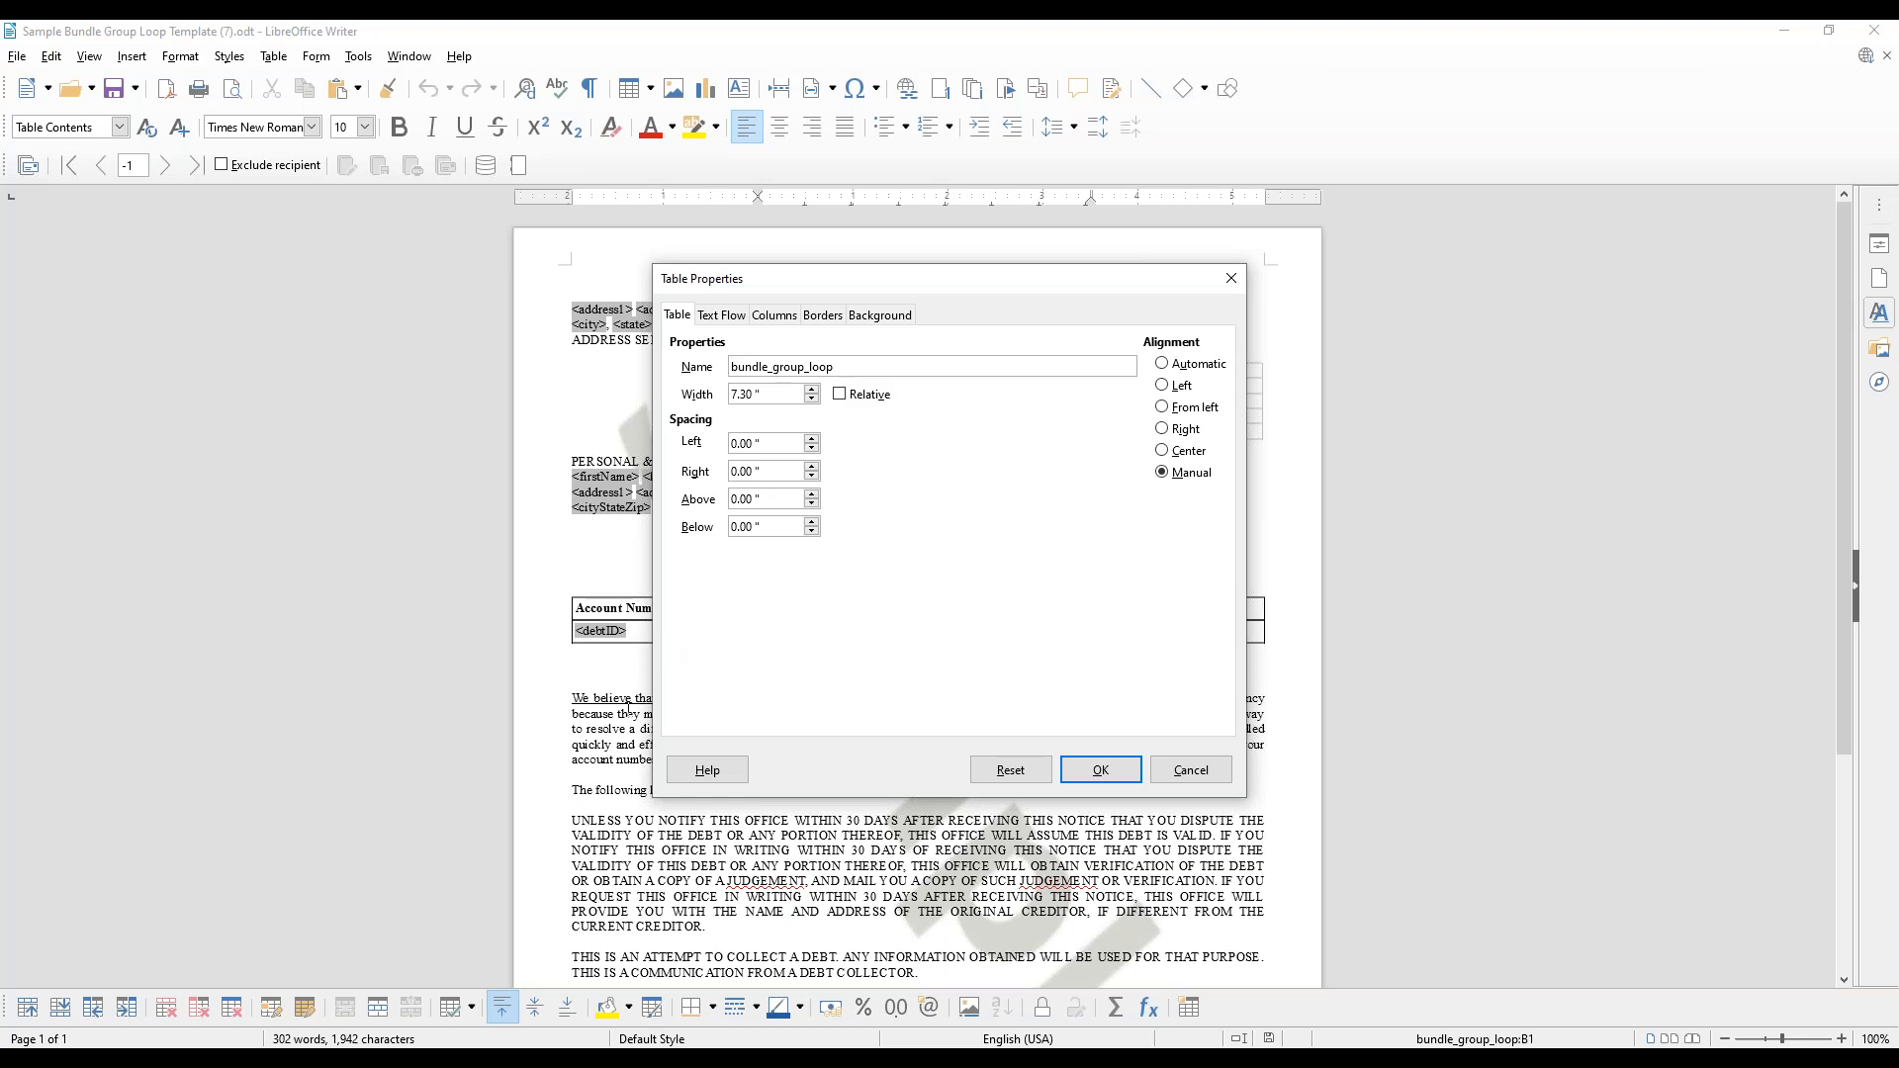
{"action": "left_click", "coordinate": [1231, 280]}
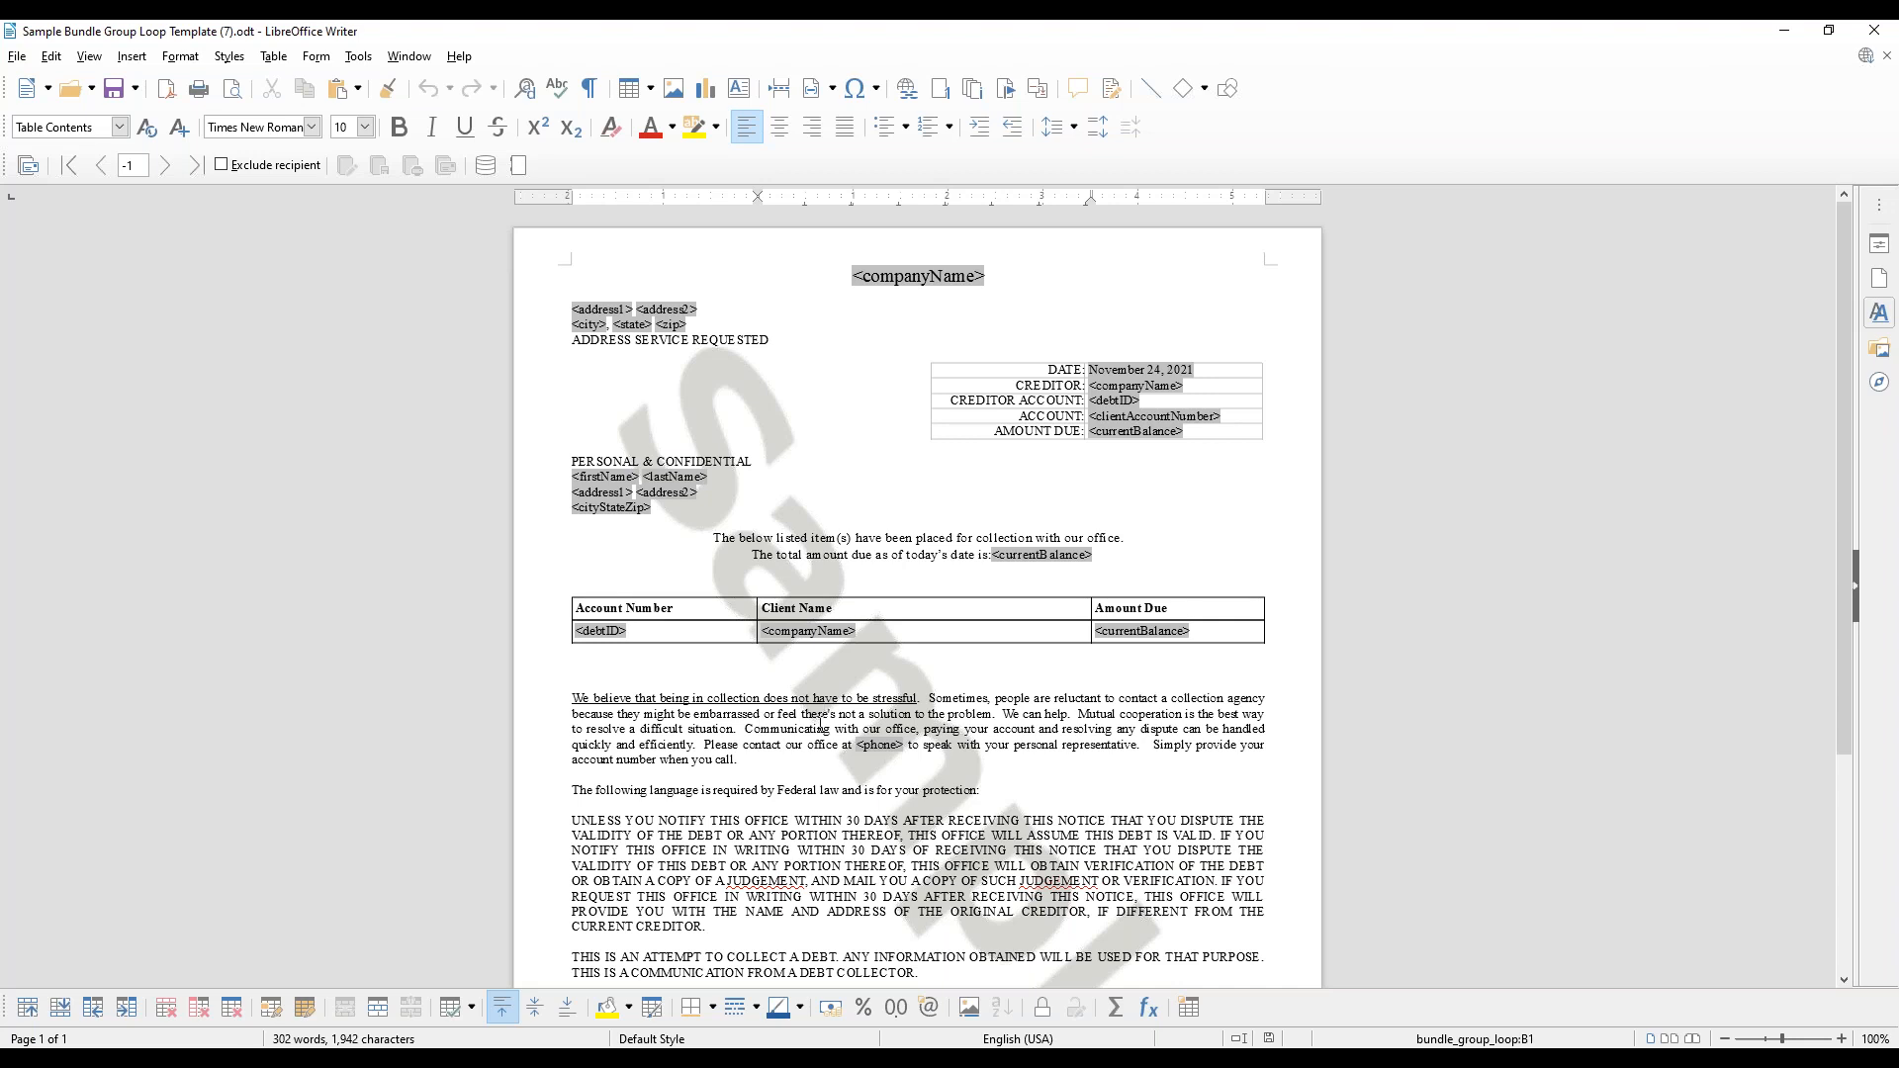
Step: Show the data sources for the template and open the bundleGroup table of the ace new database
{"action": "left_click", "coordinate": [94, 64]}
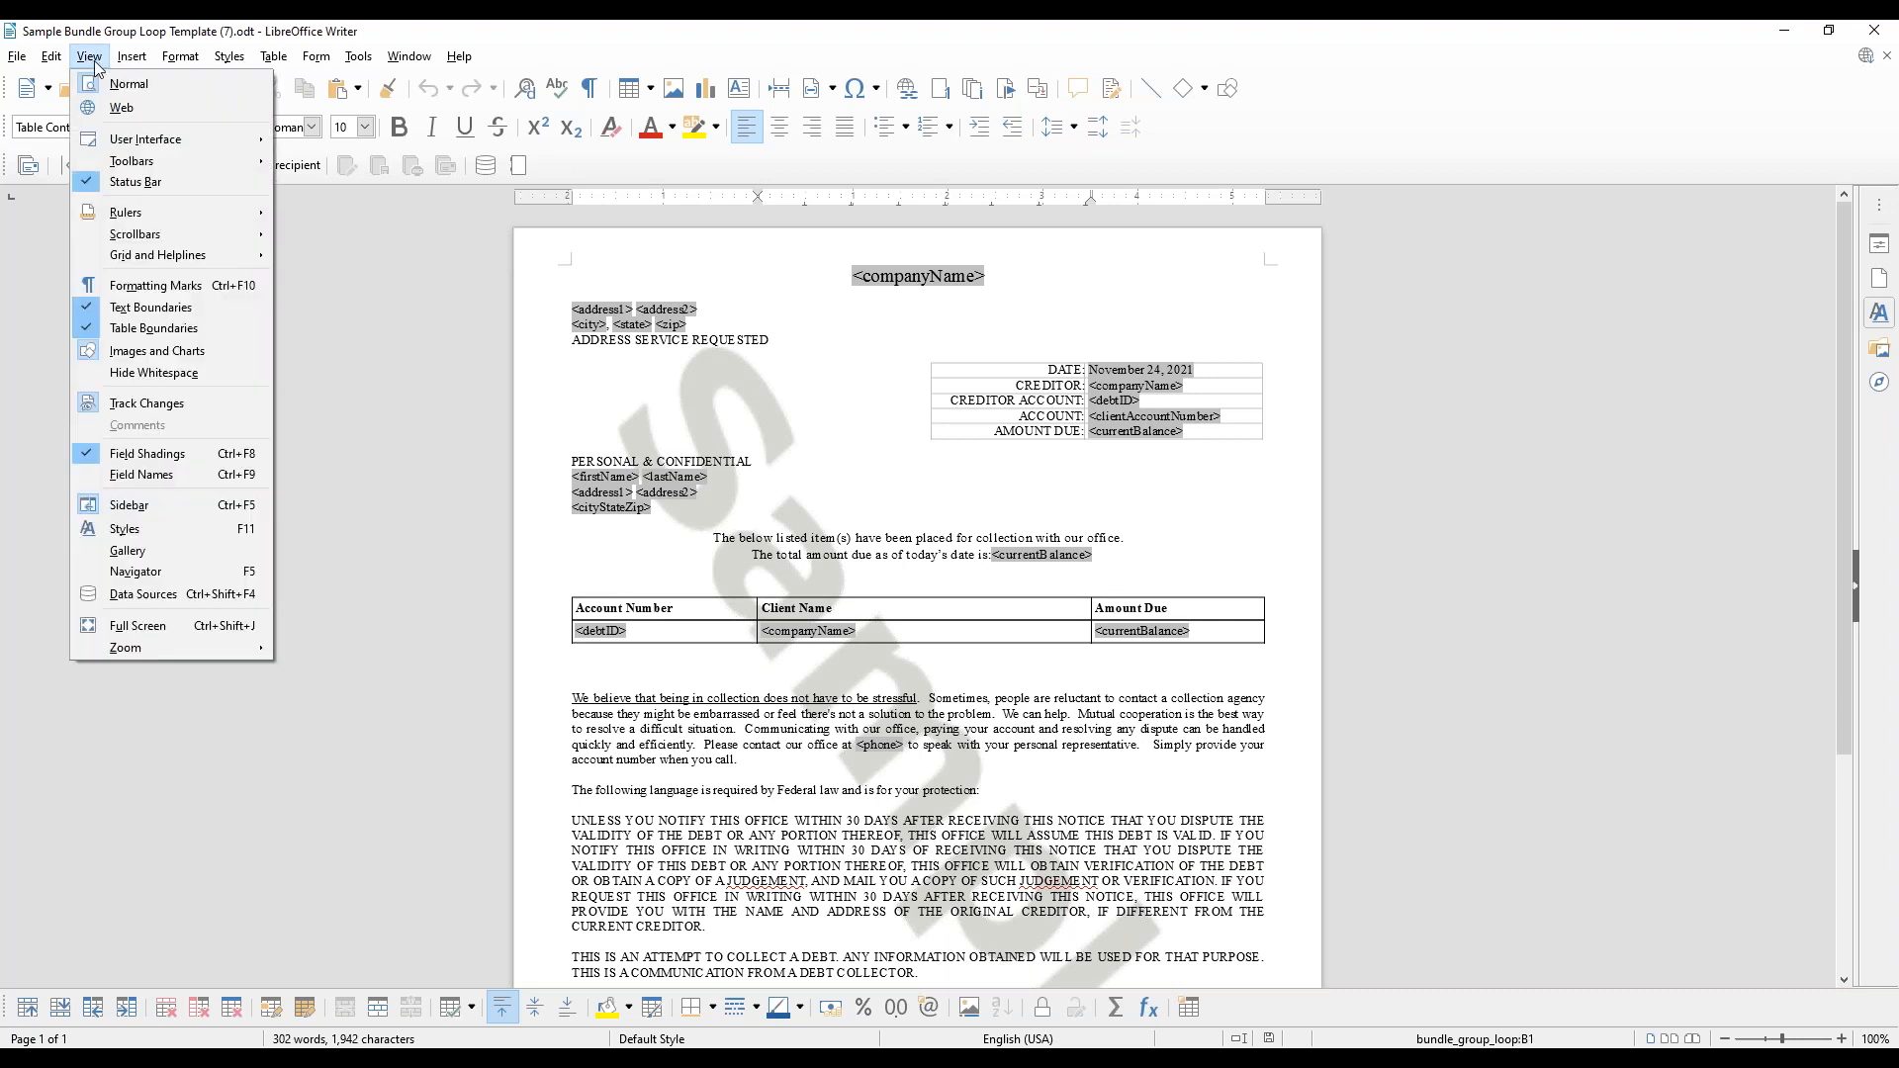
{"action": "left_click", "coordinate": [165, 595]}
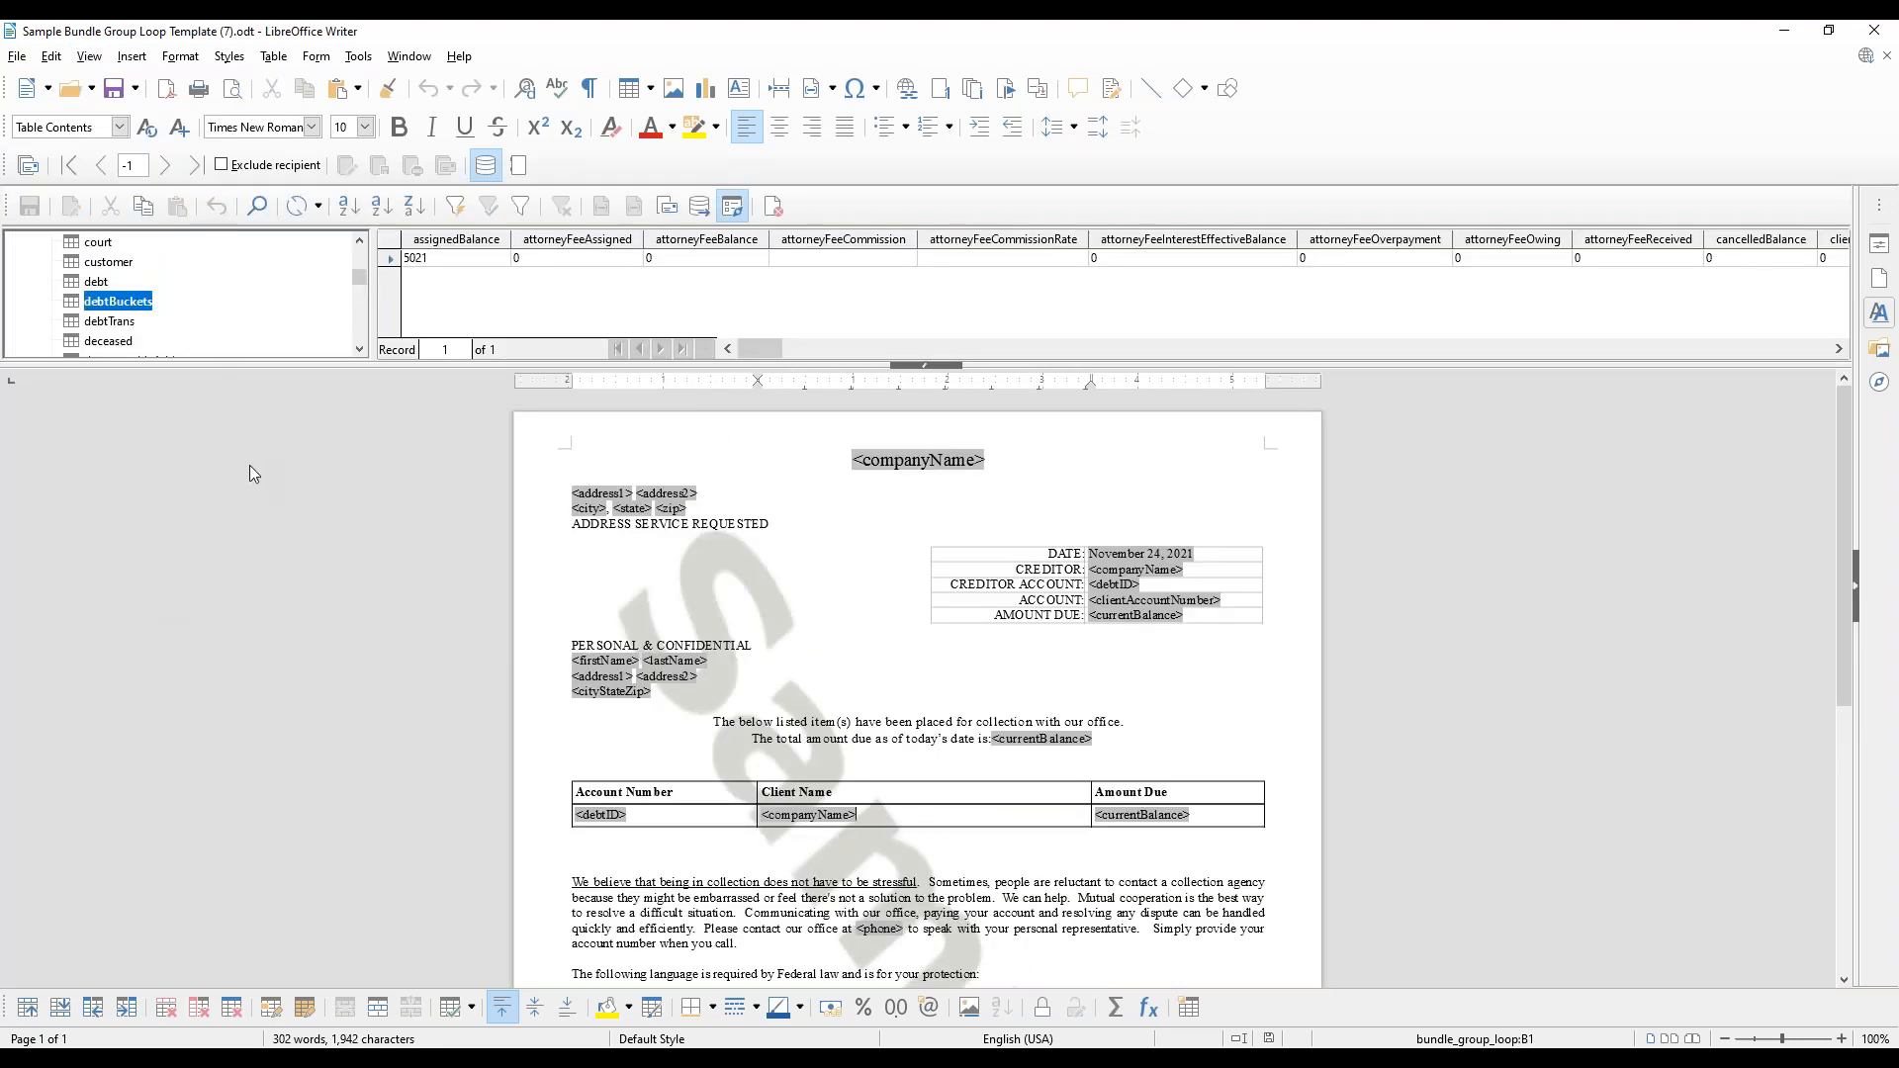
{"action": "scroll", "coordinate": [229, 341], "scroll_direction": "up", "scroll_amount": 5}
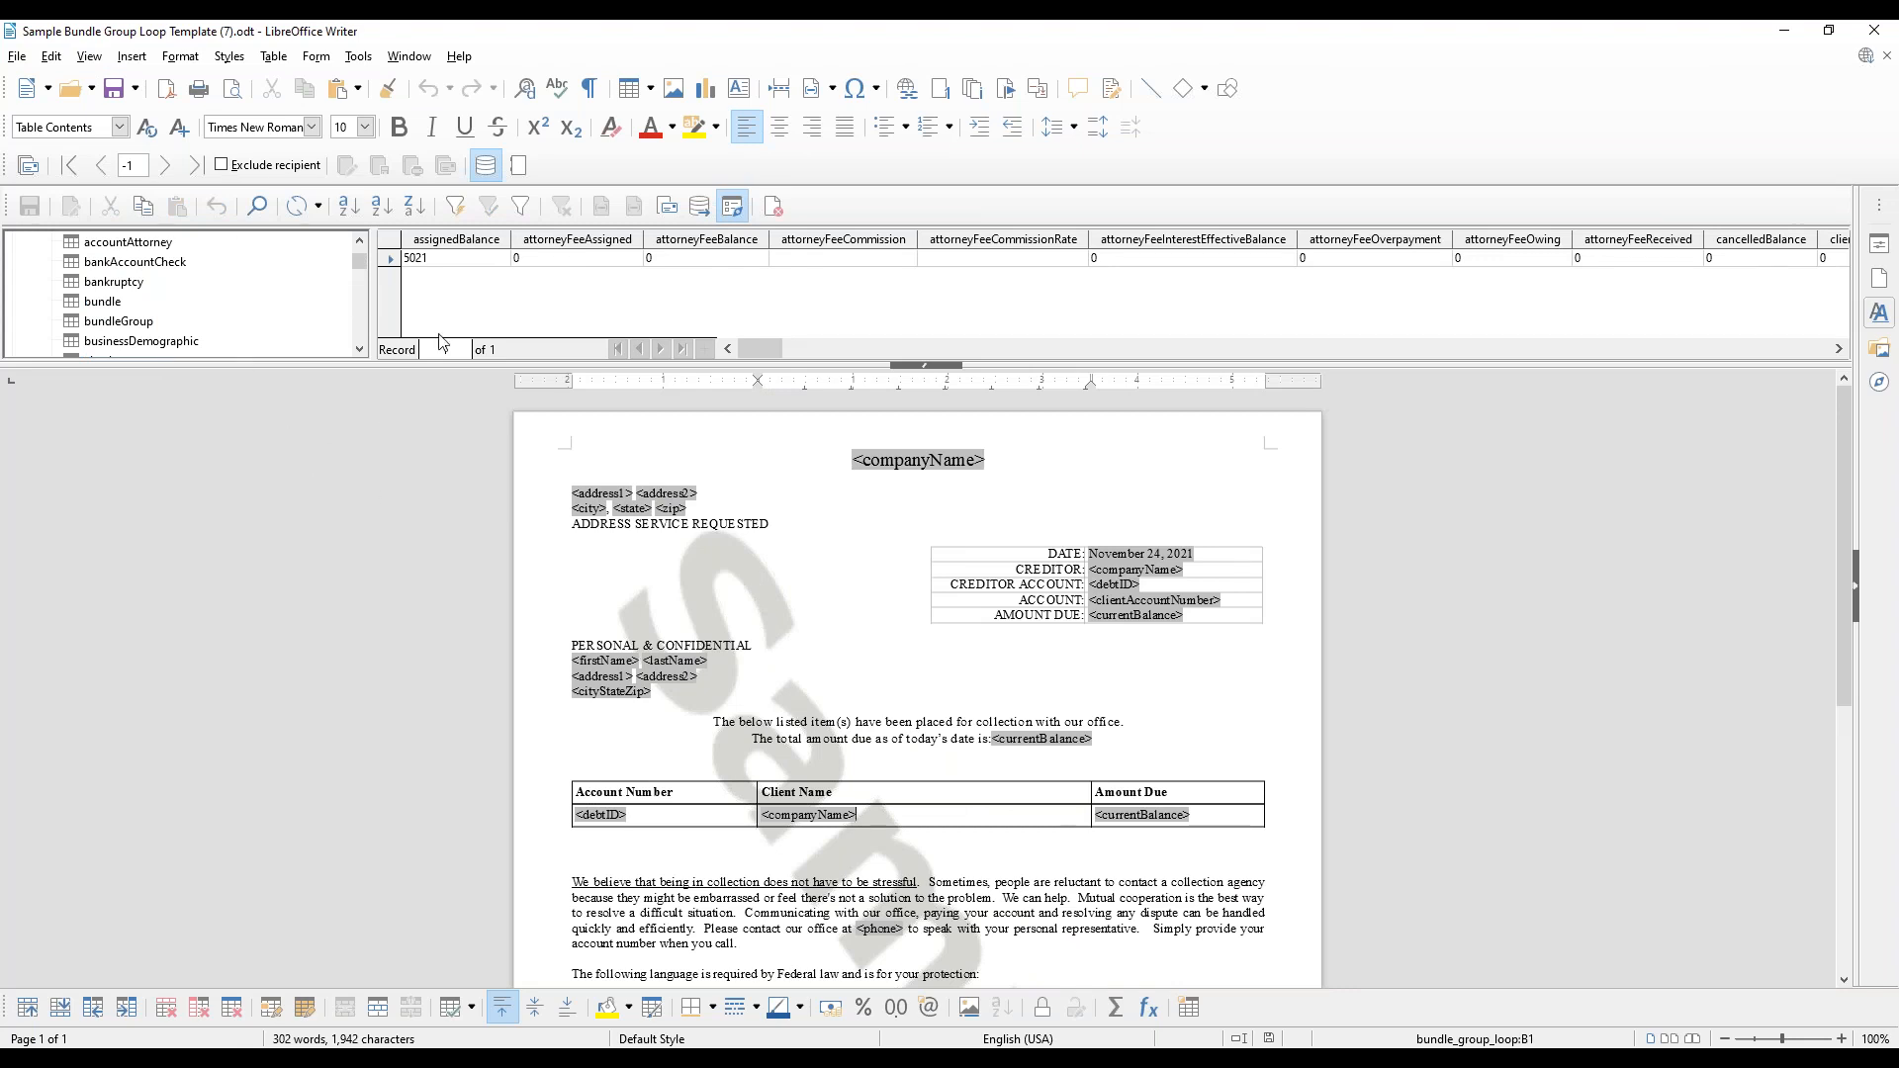
{"action": "left_click", "coordinate": [358, 240]}
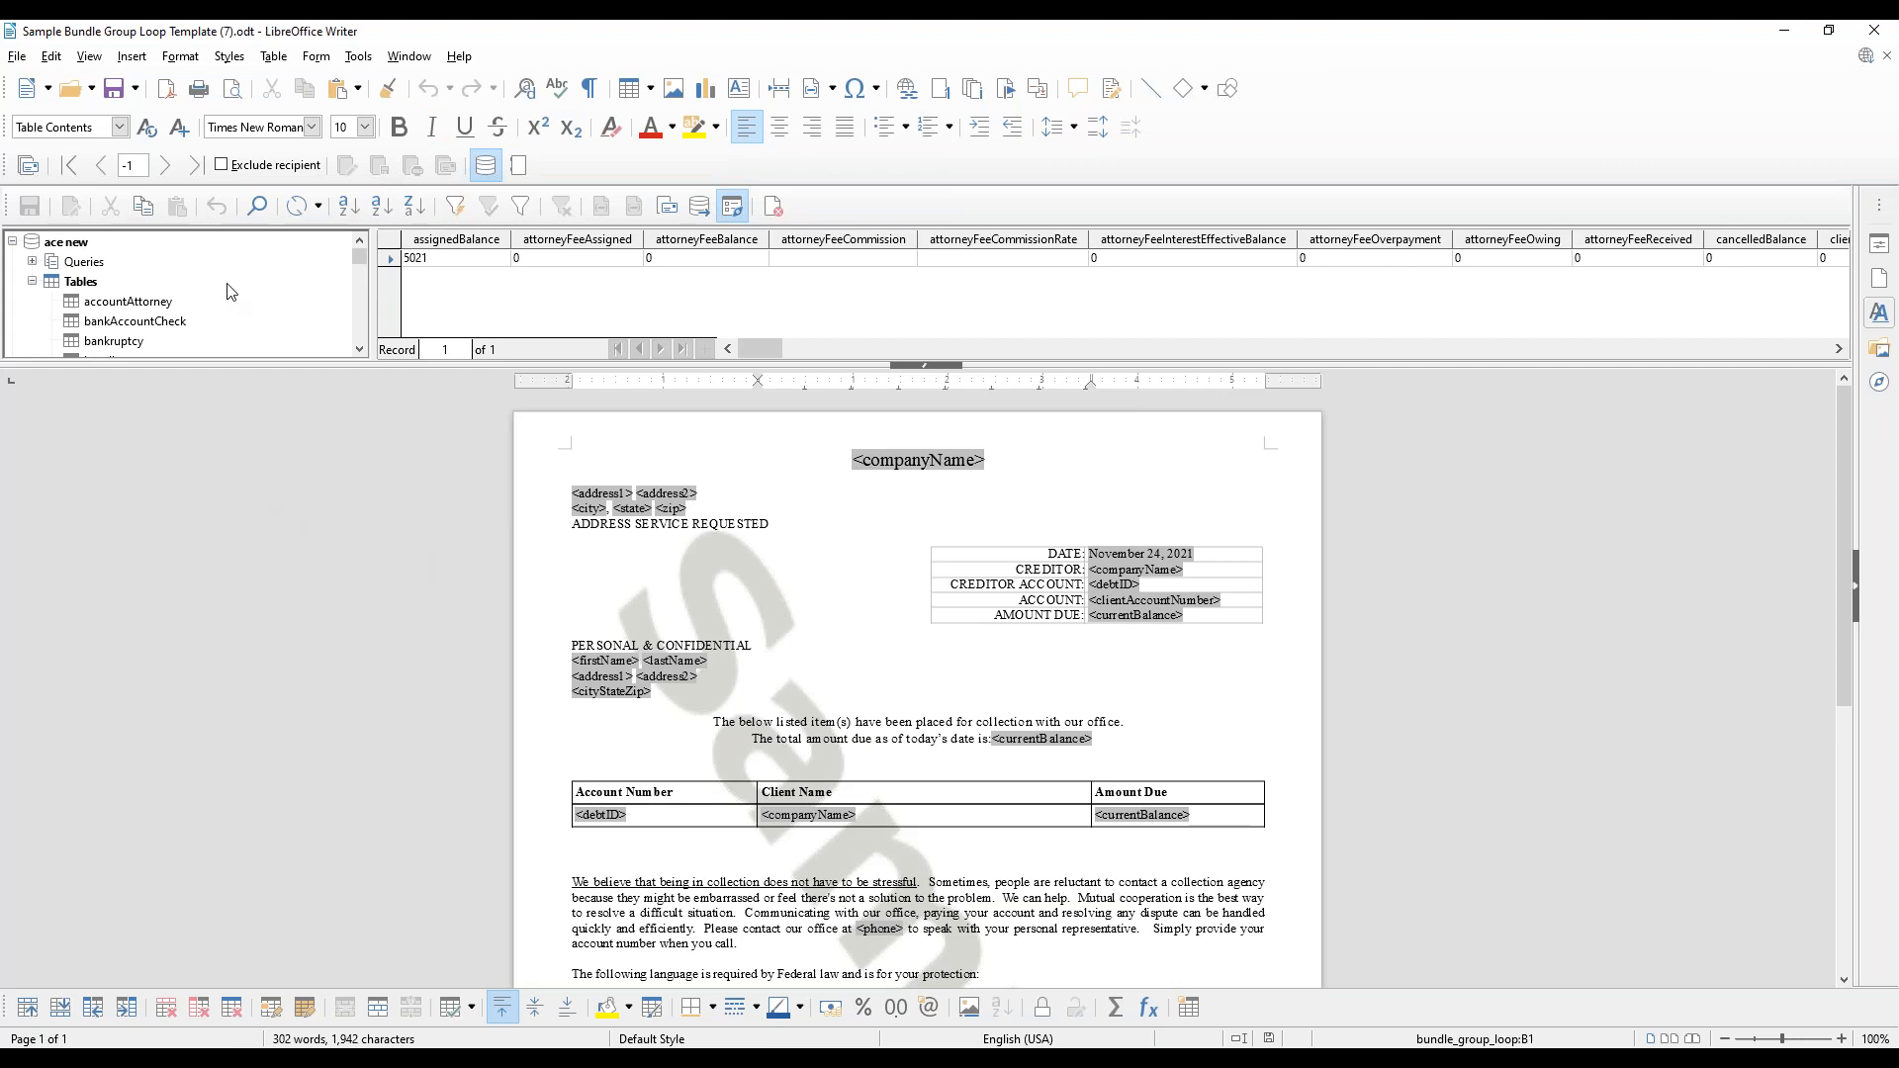
{"action": "scroll", "coordinate": [235, 295], "scroll_direction": "down", "scroll_amount": 3}
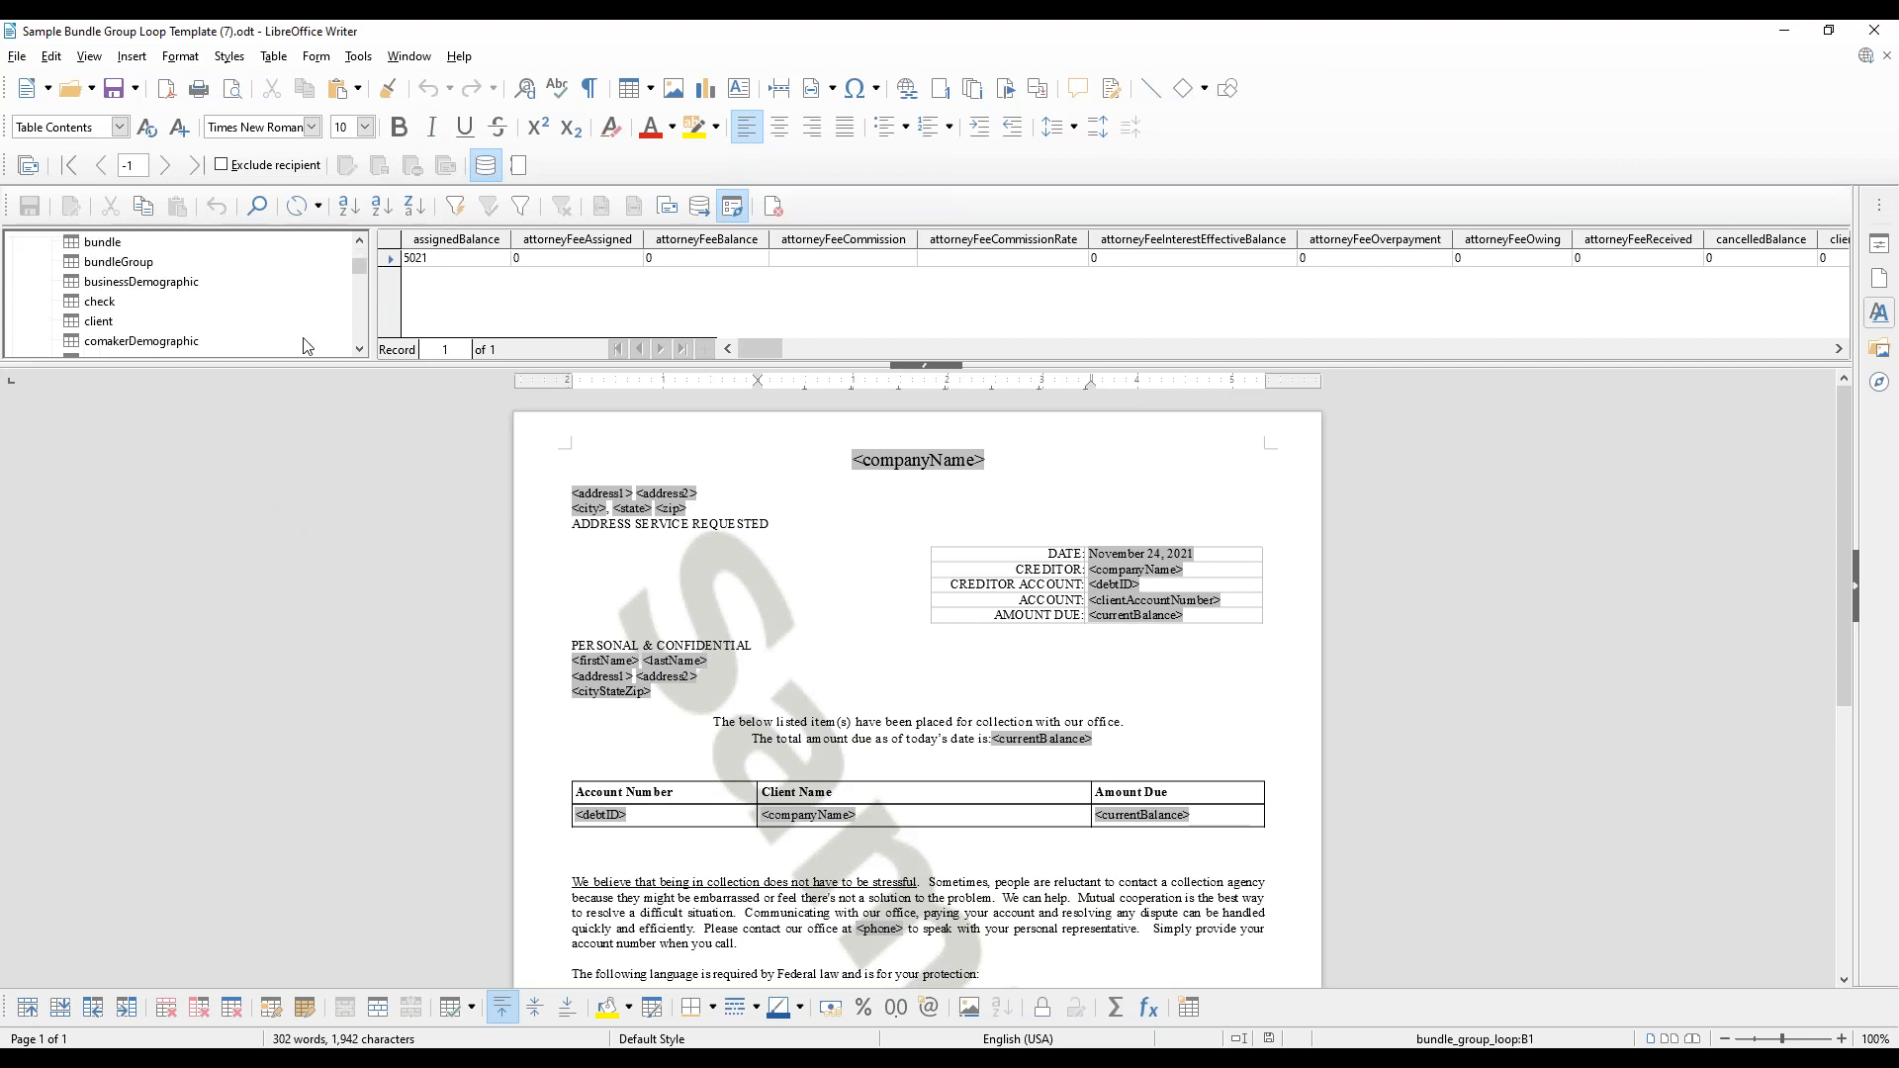
{"action": "scroll", "coordinate": [198, 287], "scroll_direction": "up", "scroll_amount": 3}
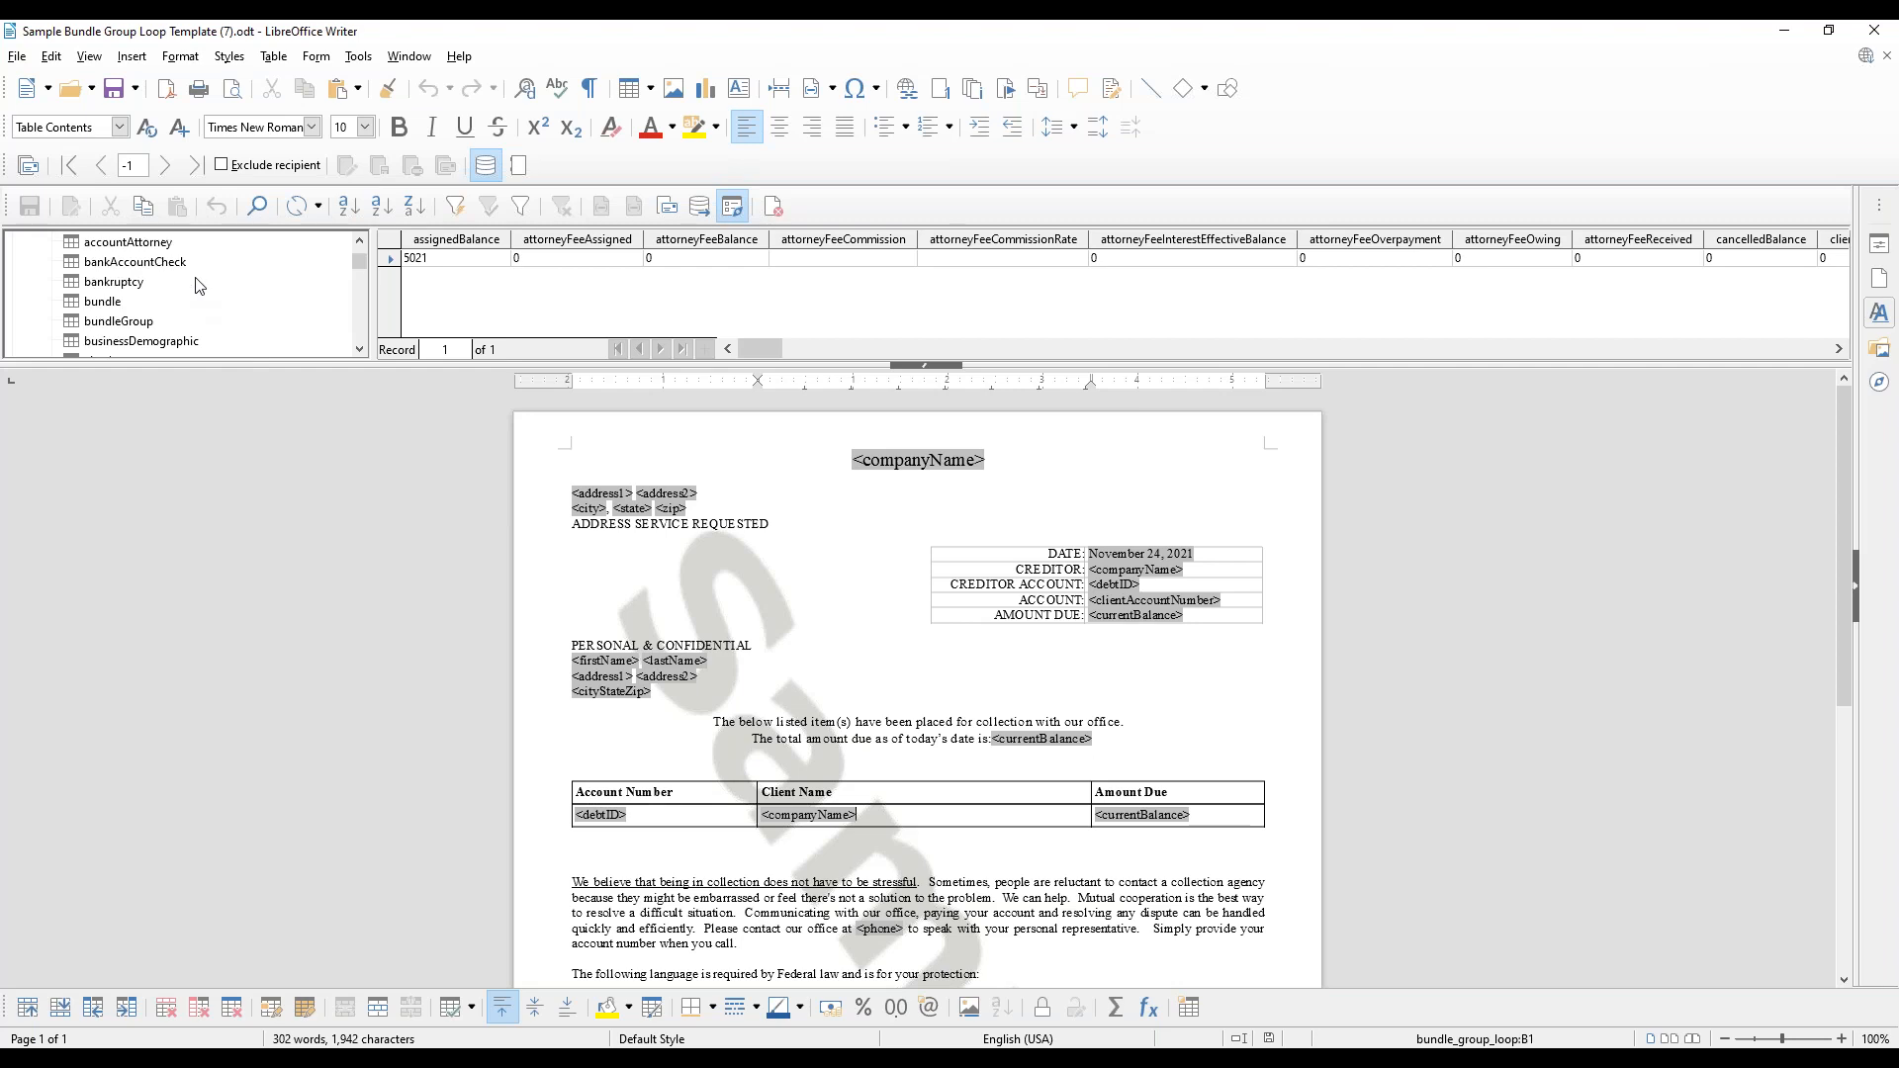
{"action": "left_click", "coordinate": [12, 241]}
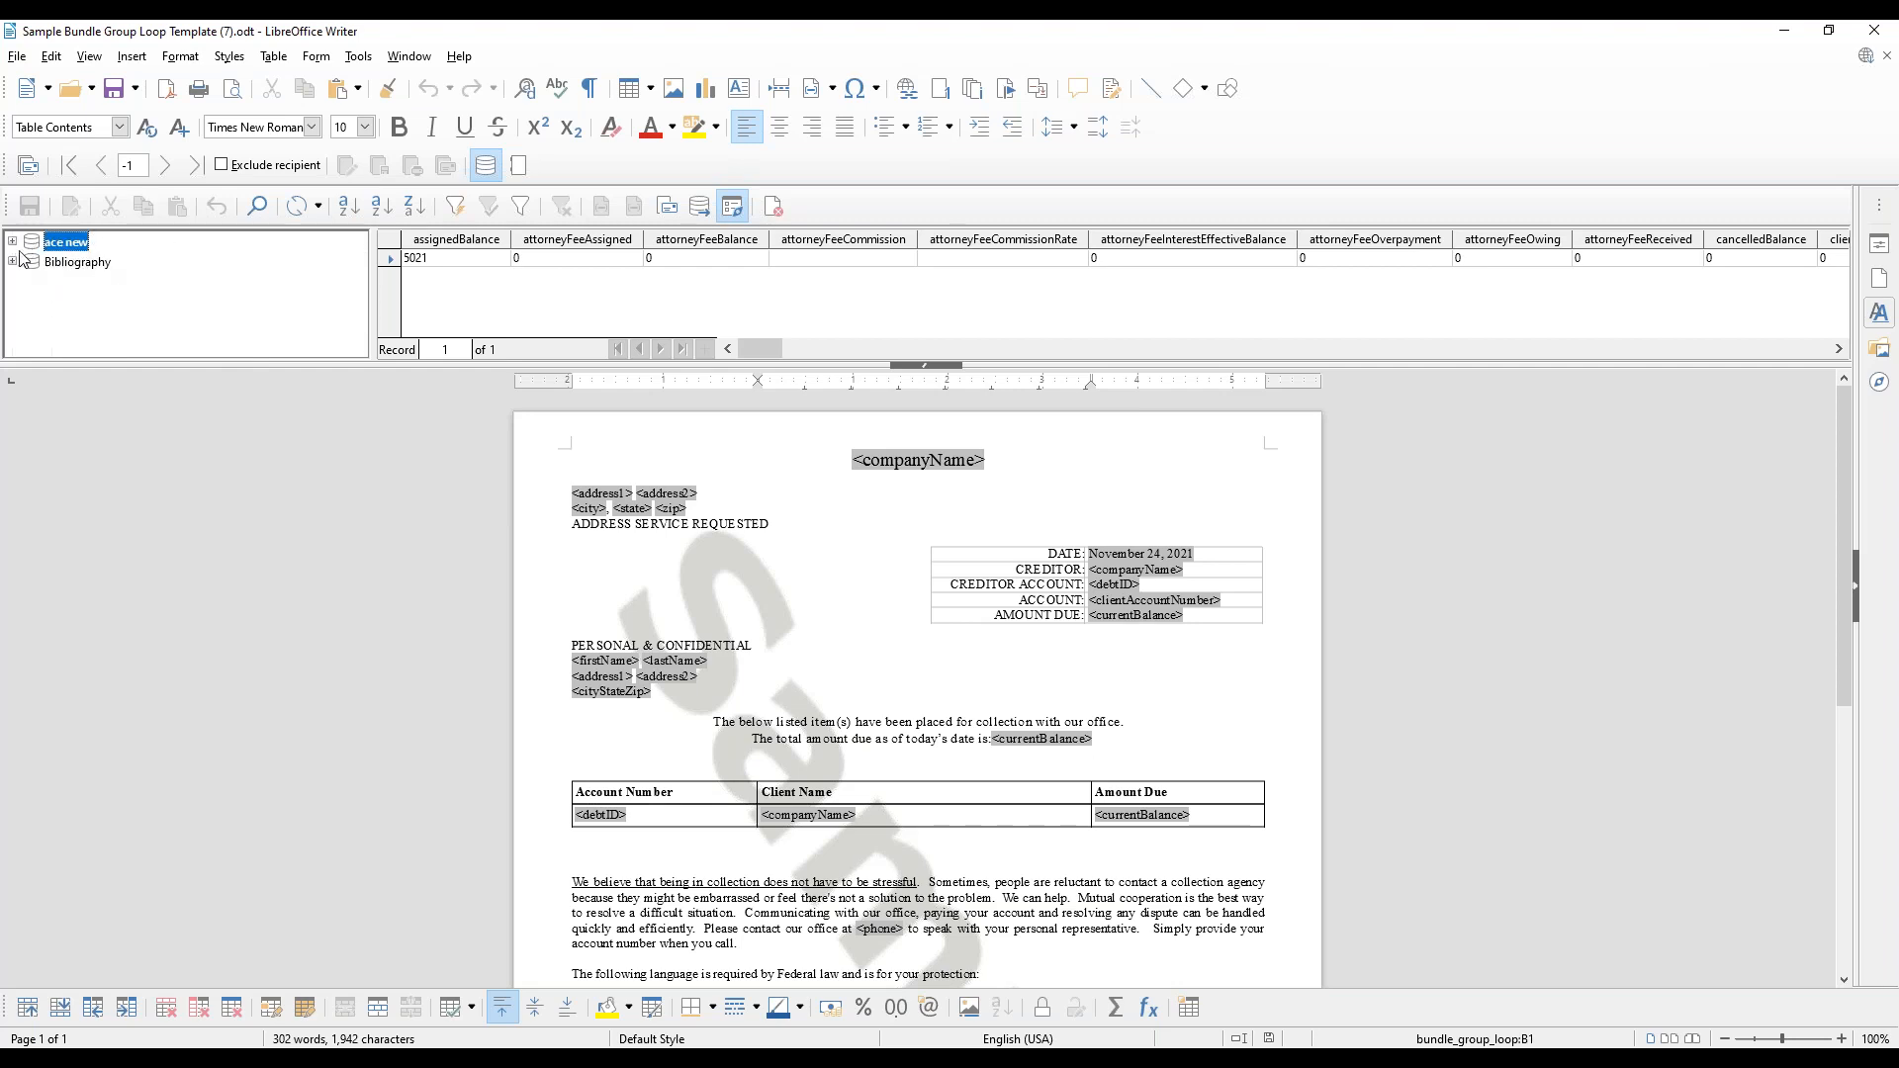
{"action": "left_click", "coordinate": [12, 242]}
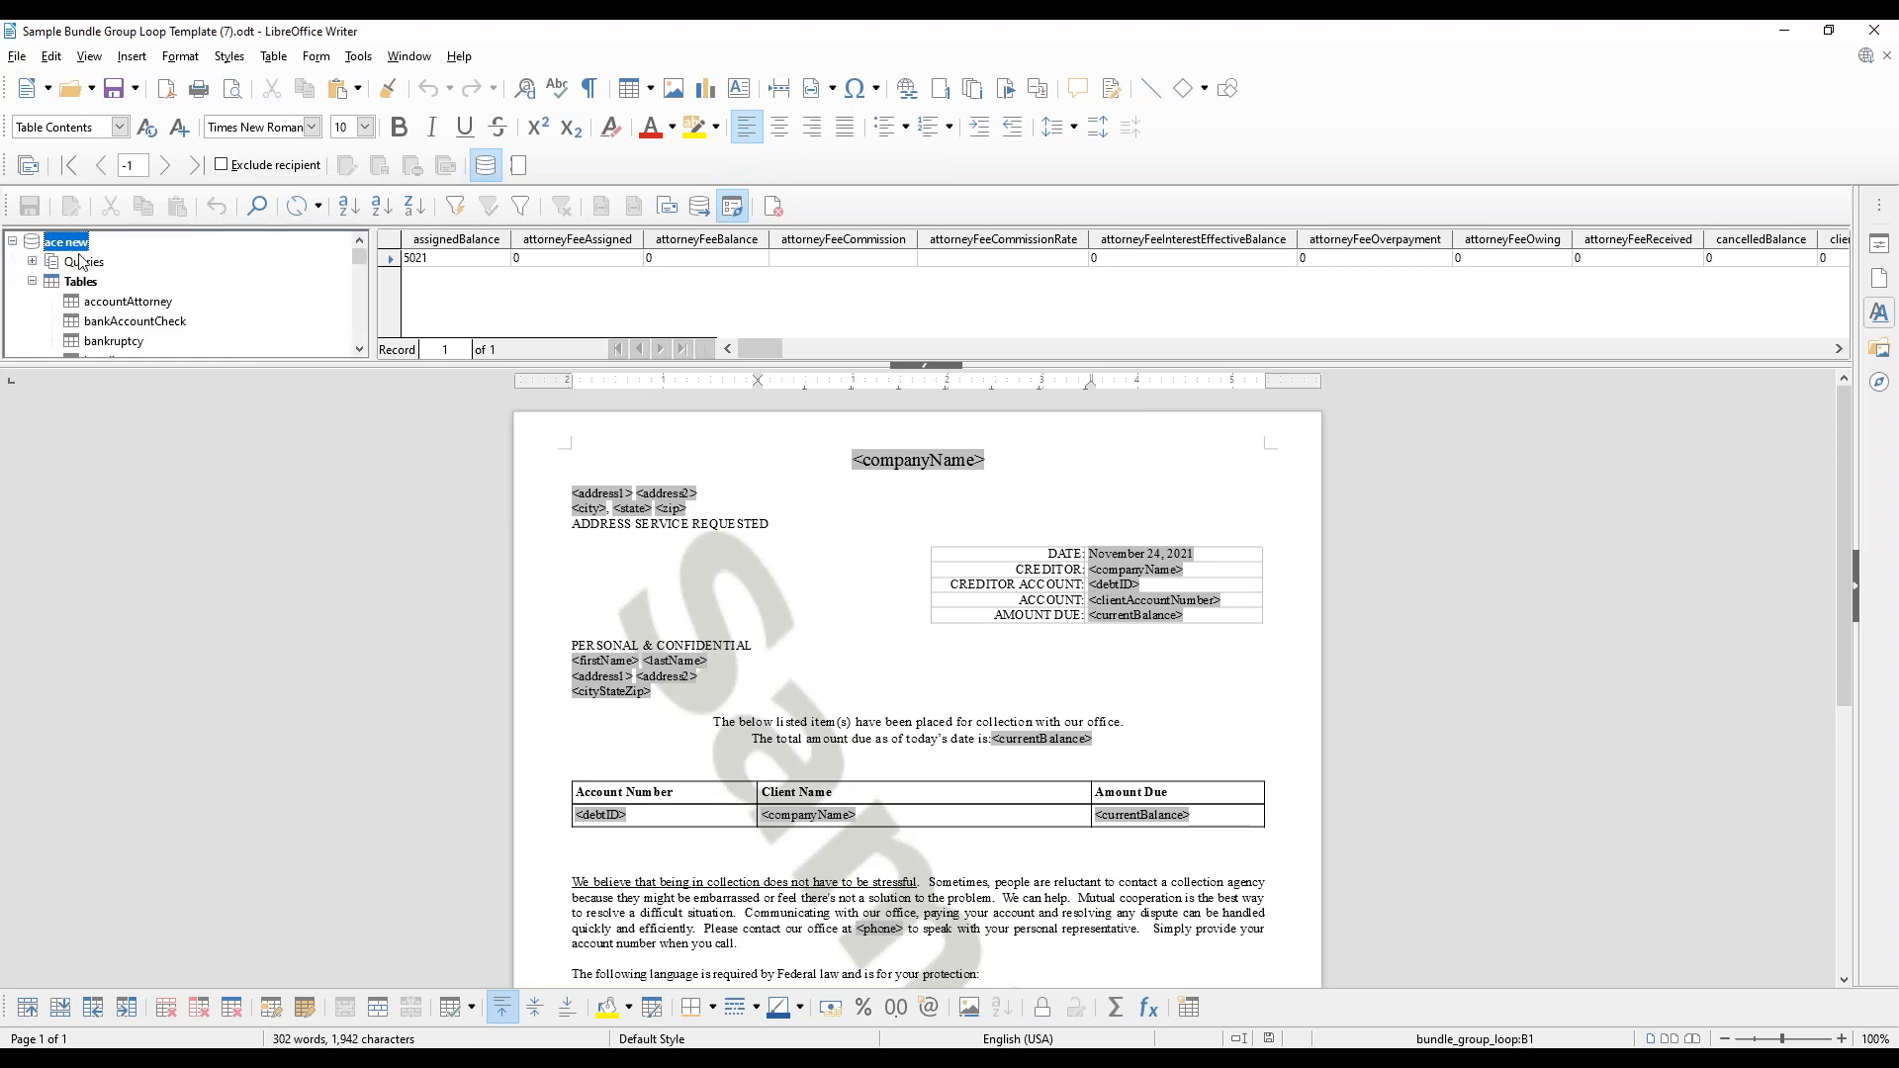
{"action": "scroll", "coordinate": [123, 297], "scroll_direction": "down", "scroll_amount": 1}
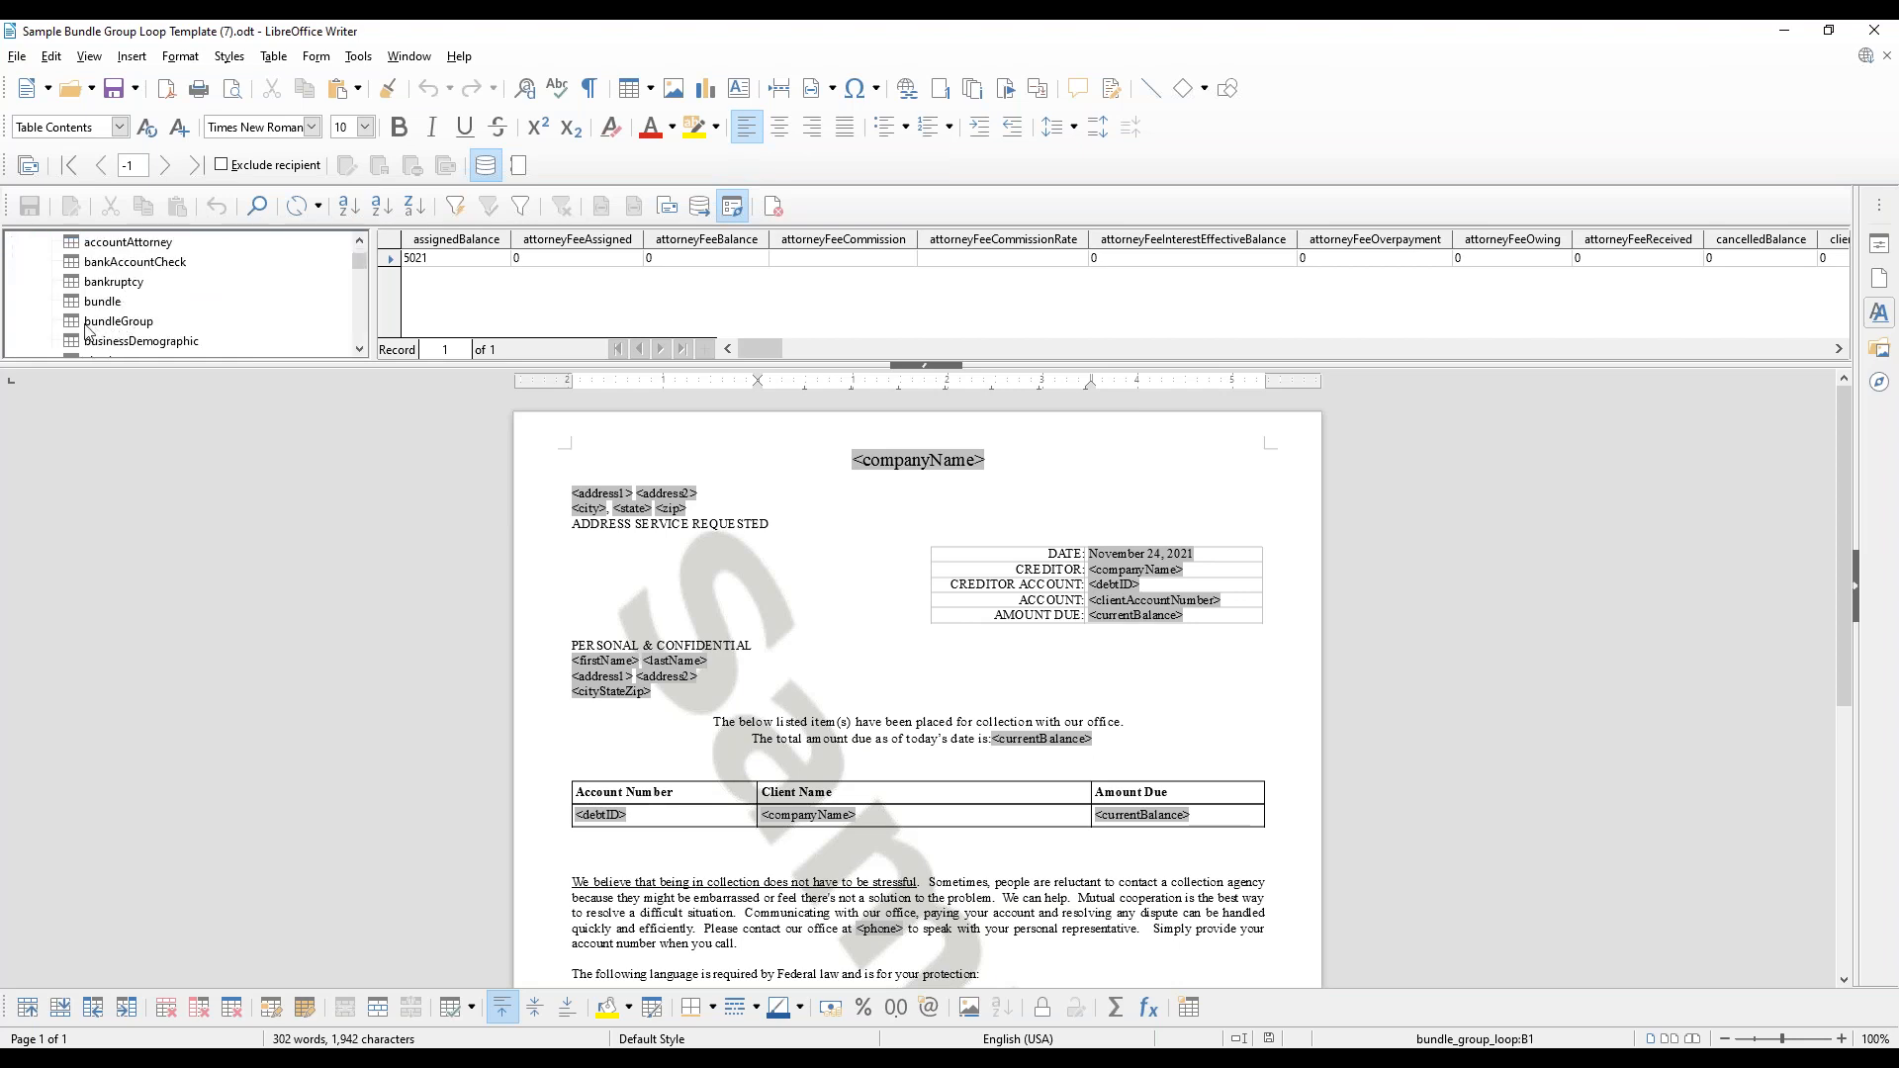
{"action": "left_click", "coordinate": [125, 327]}
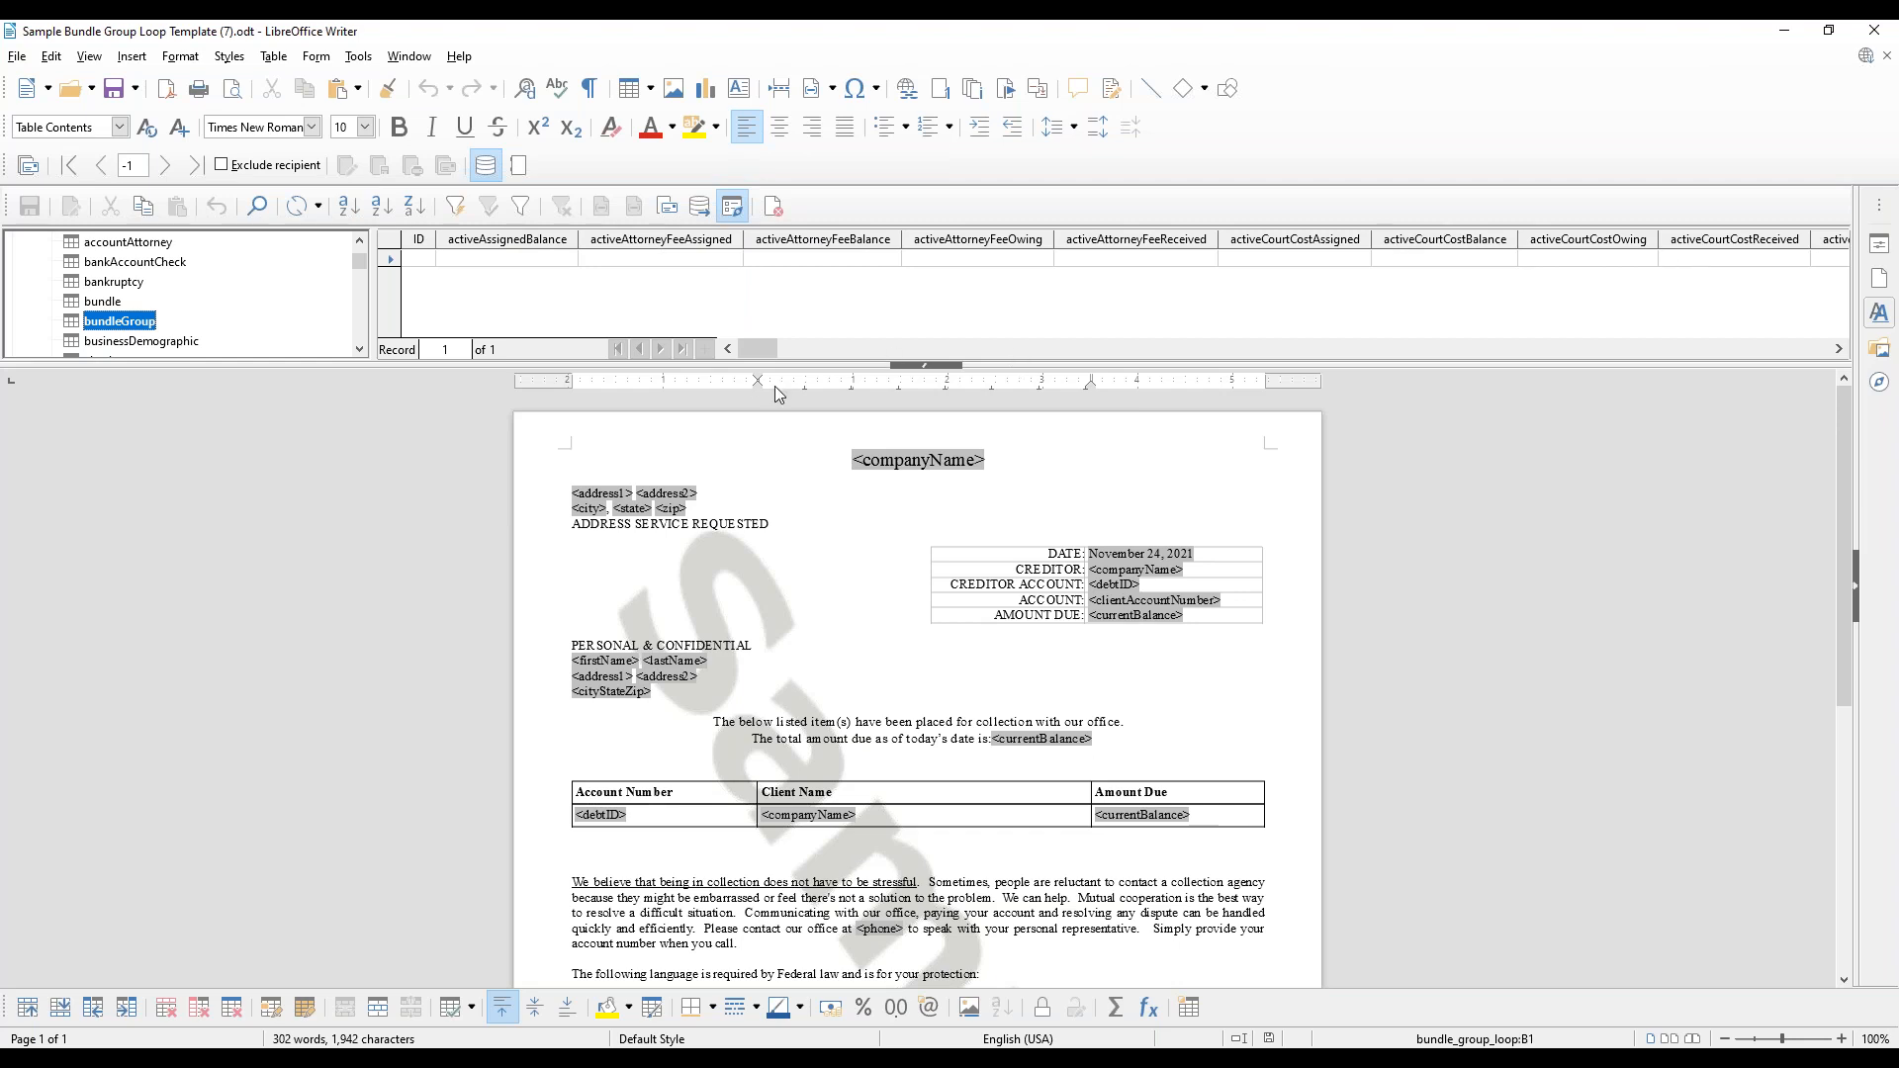
Step: Locate the currentBalance field in the bundleGroup table and close the template document
{"action": "left_click_drag", "start_coordinate": [749, 350], "coordinate": [792, 362]}
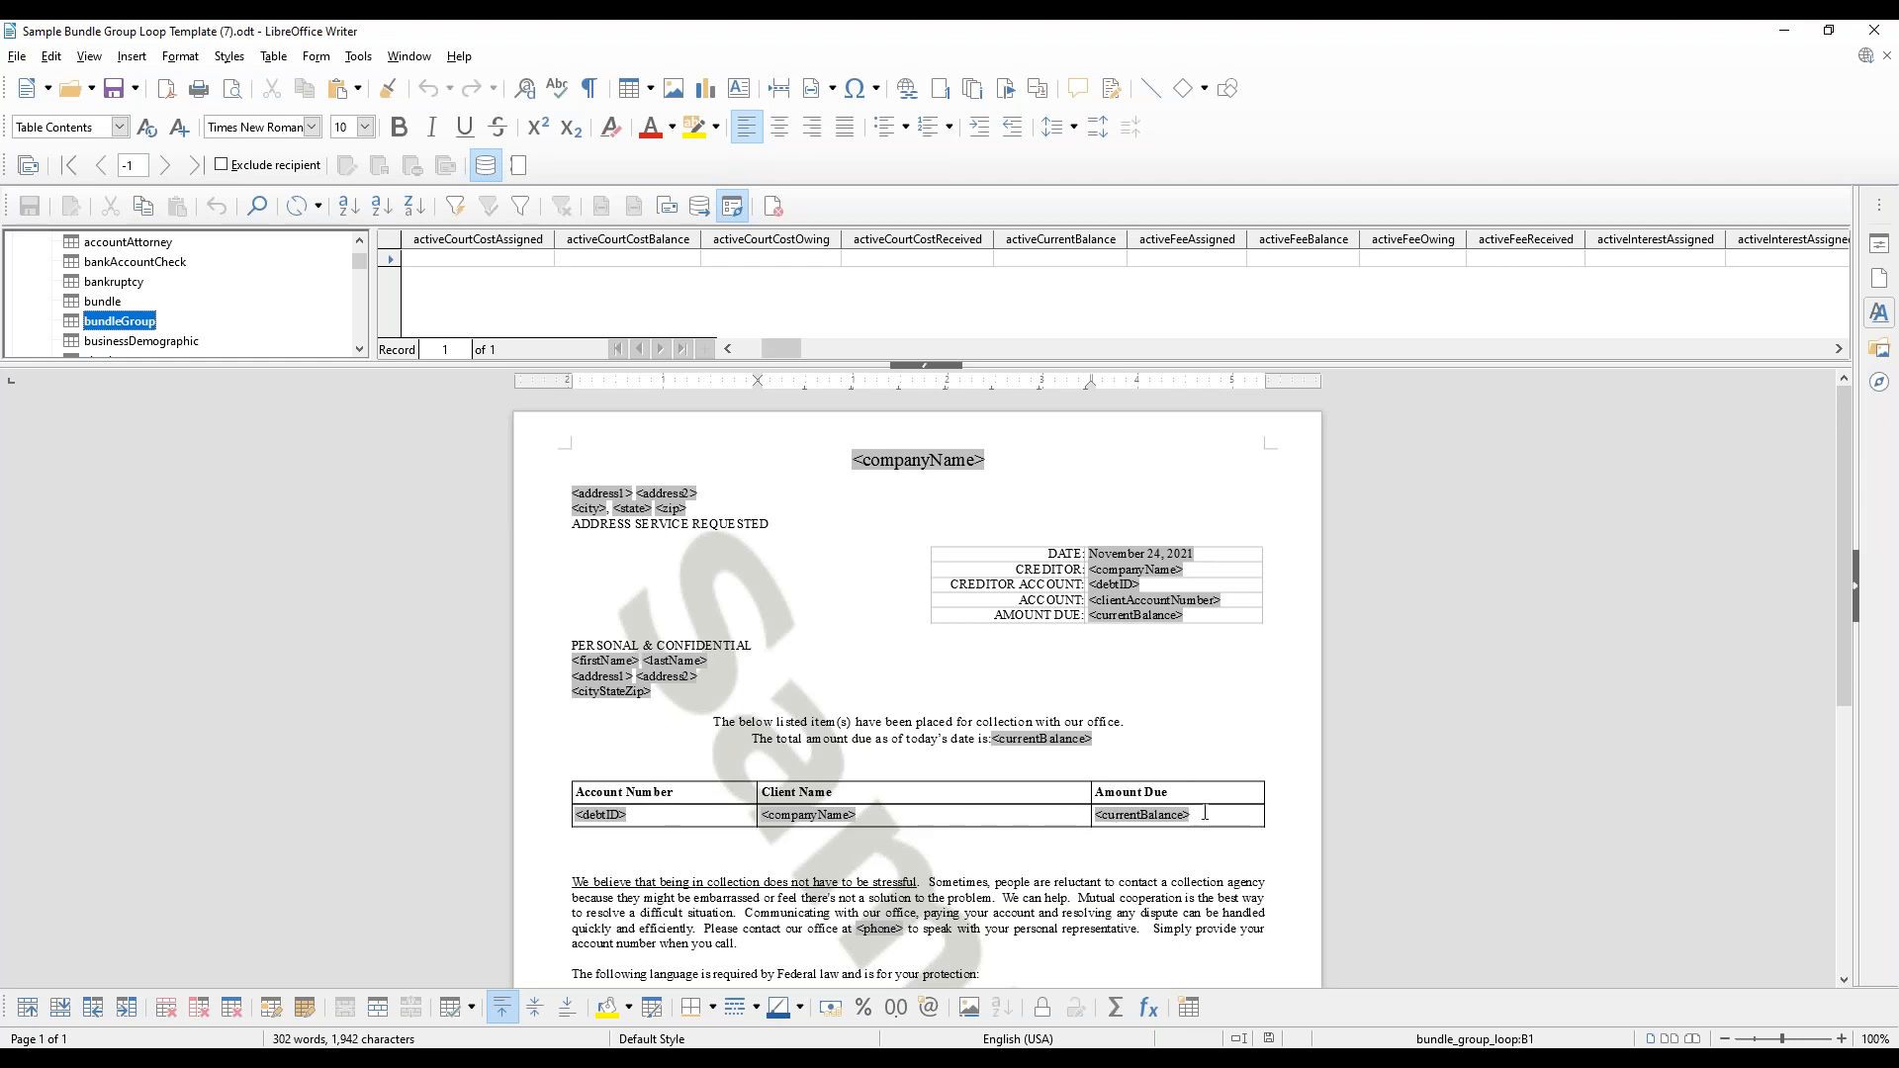
{"action": "mouse_move", "coordinate": [1160, 817]}
{"action": "left_click_drag", "start_coordinate": [793, 348], "coordinate": [1370, 366]}
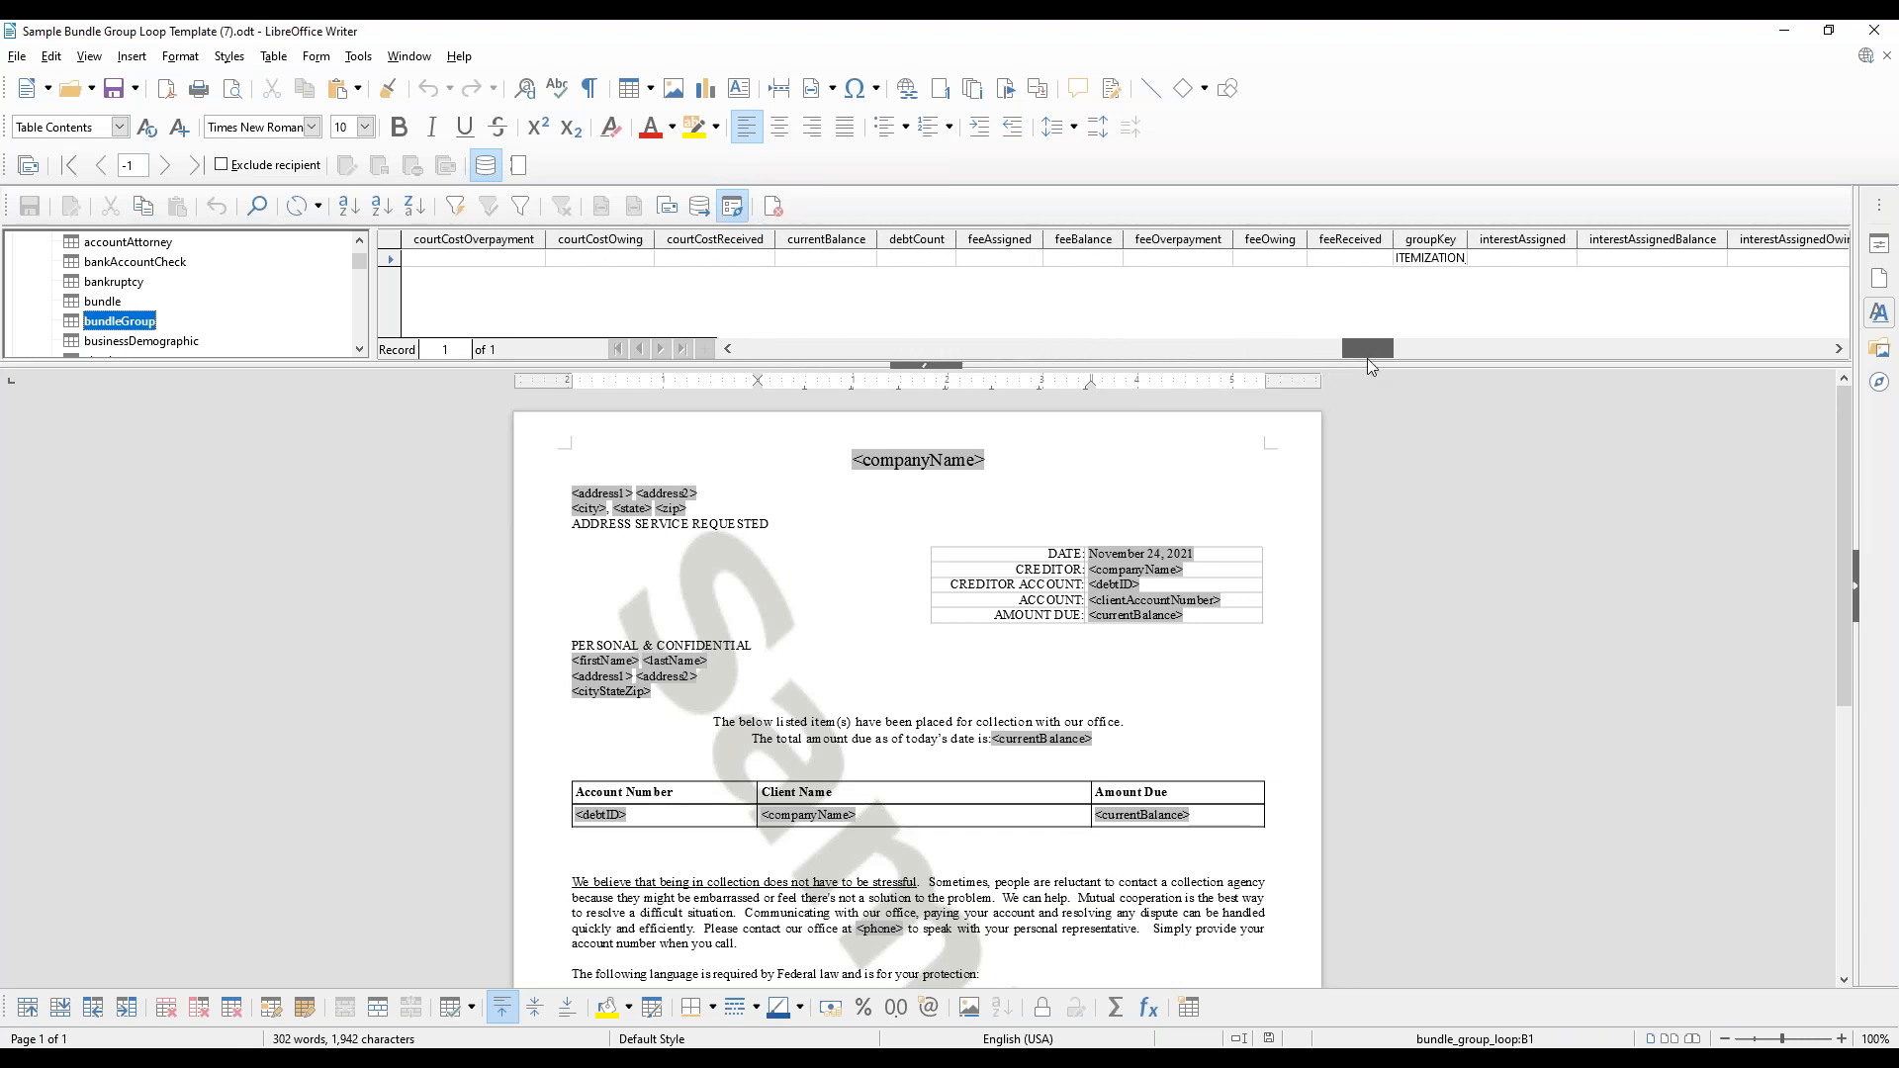
{"action": "left_click", "coordinate": [826, 239]}
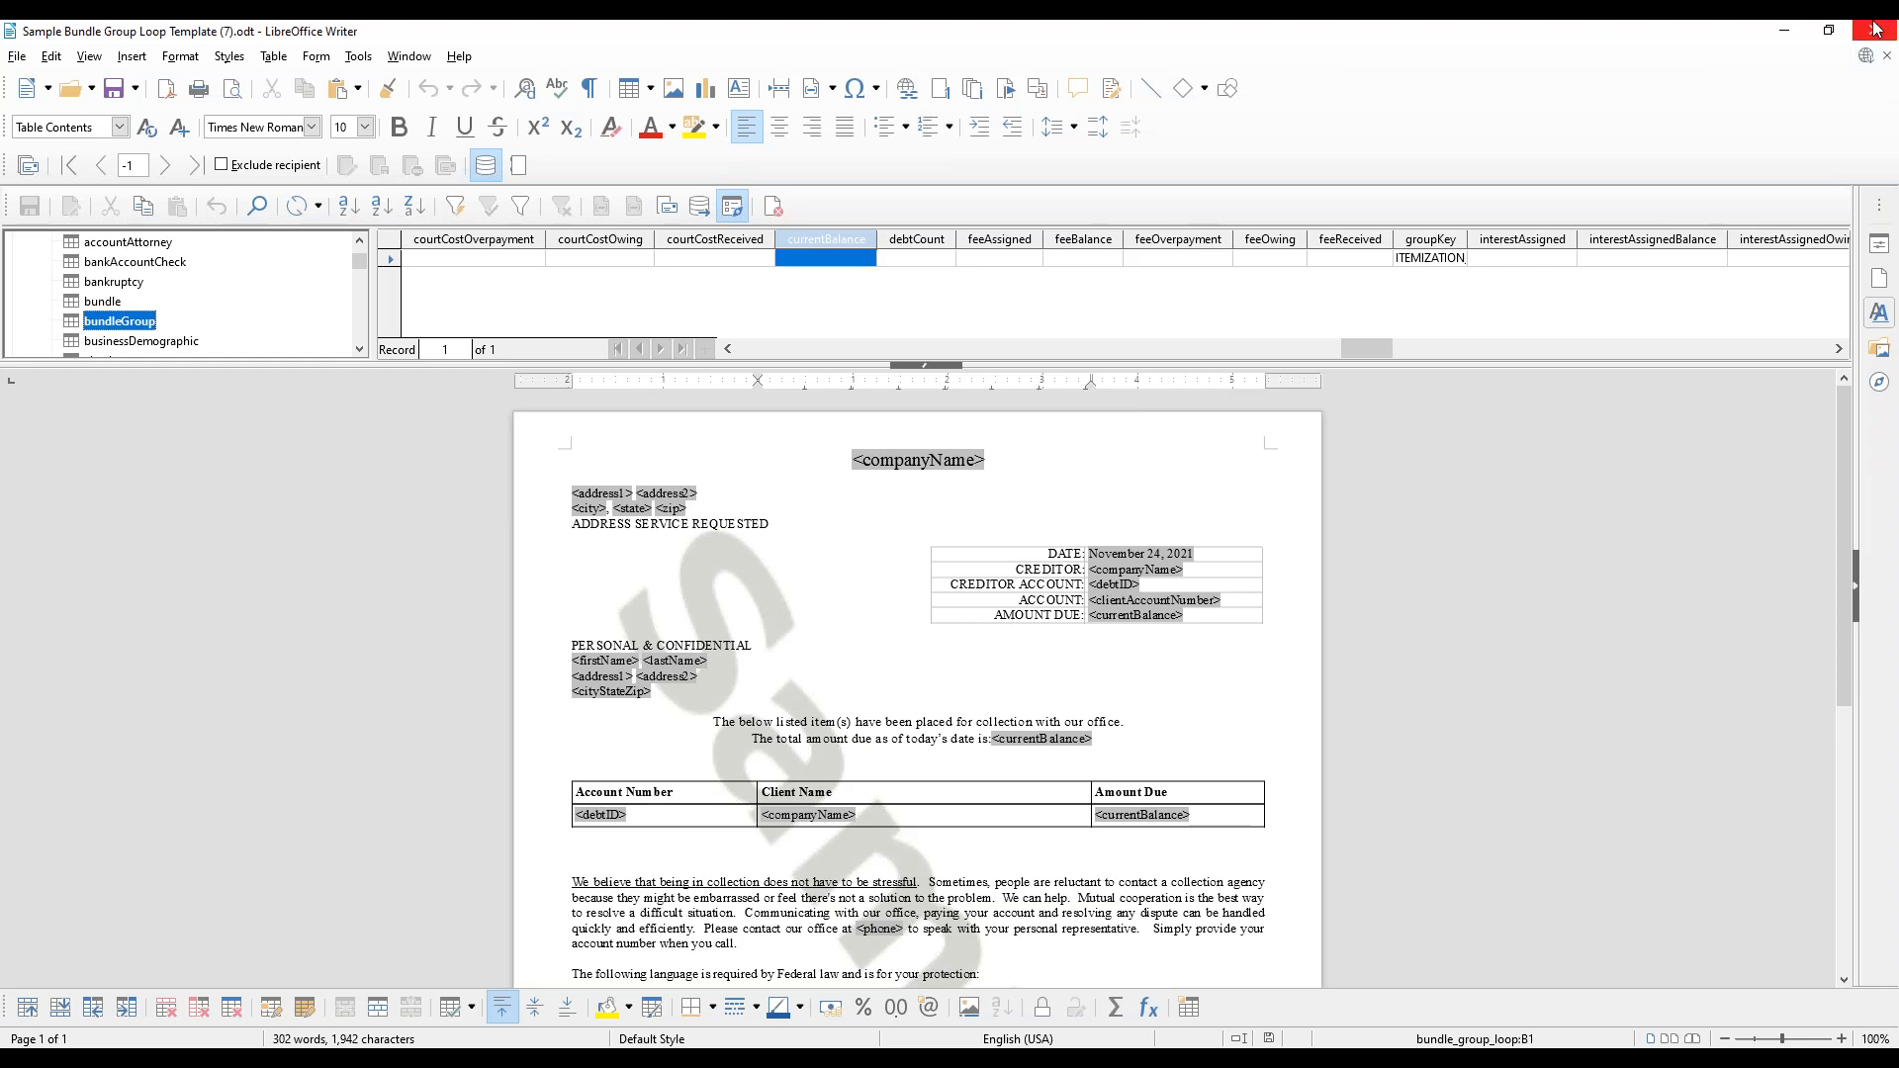
{"action": "left_click", "coordinate": [1879, 59]}
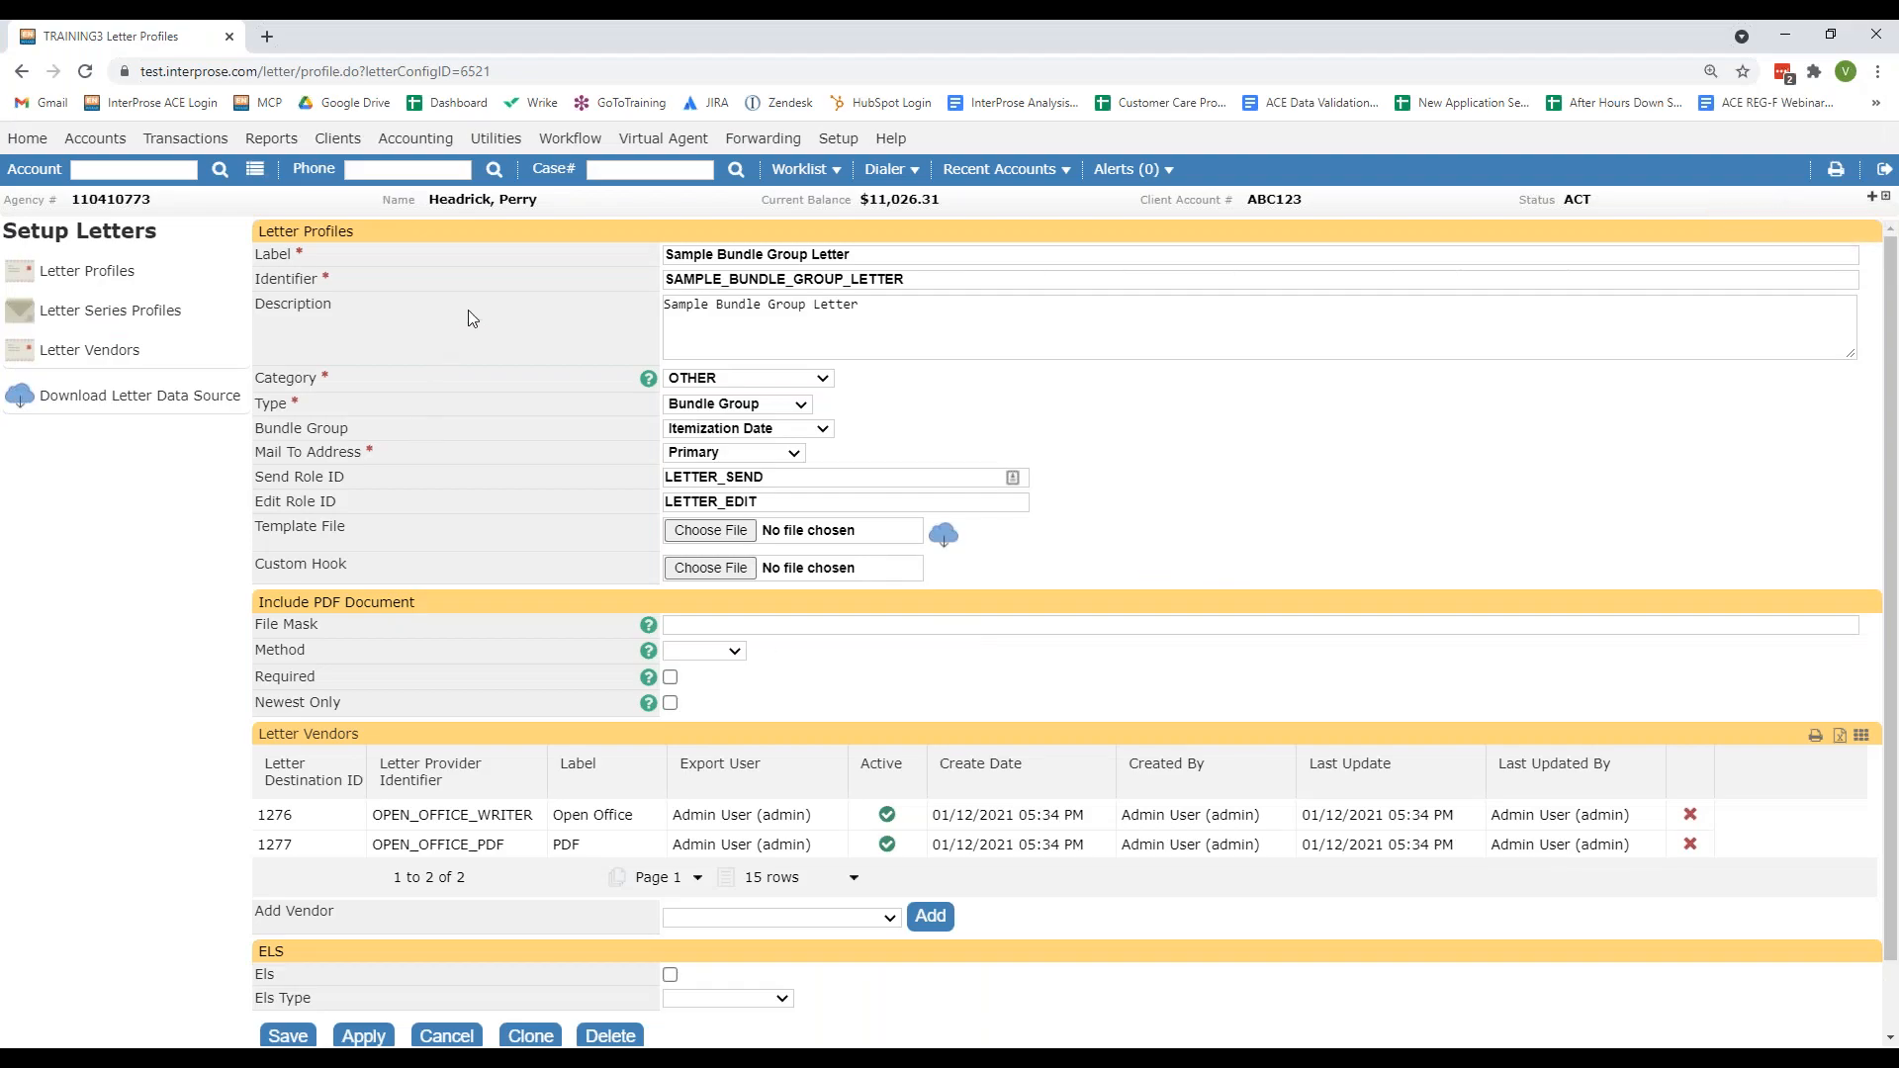
Step: Return to the current account's page, dismissing its restriction alert, and choose to send a letter from it
{"action": "left_click", "coordinate": [111, 200]}
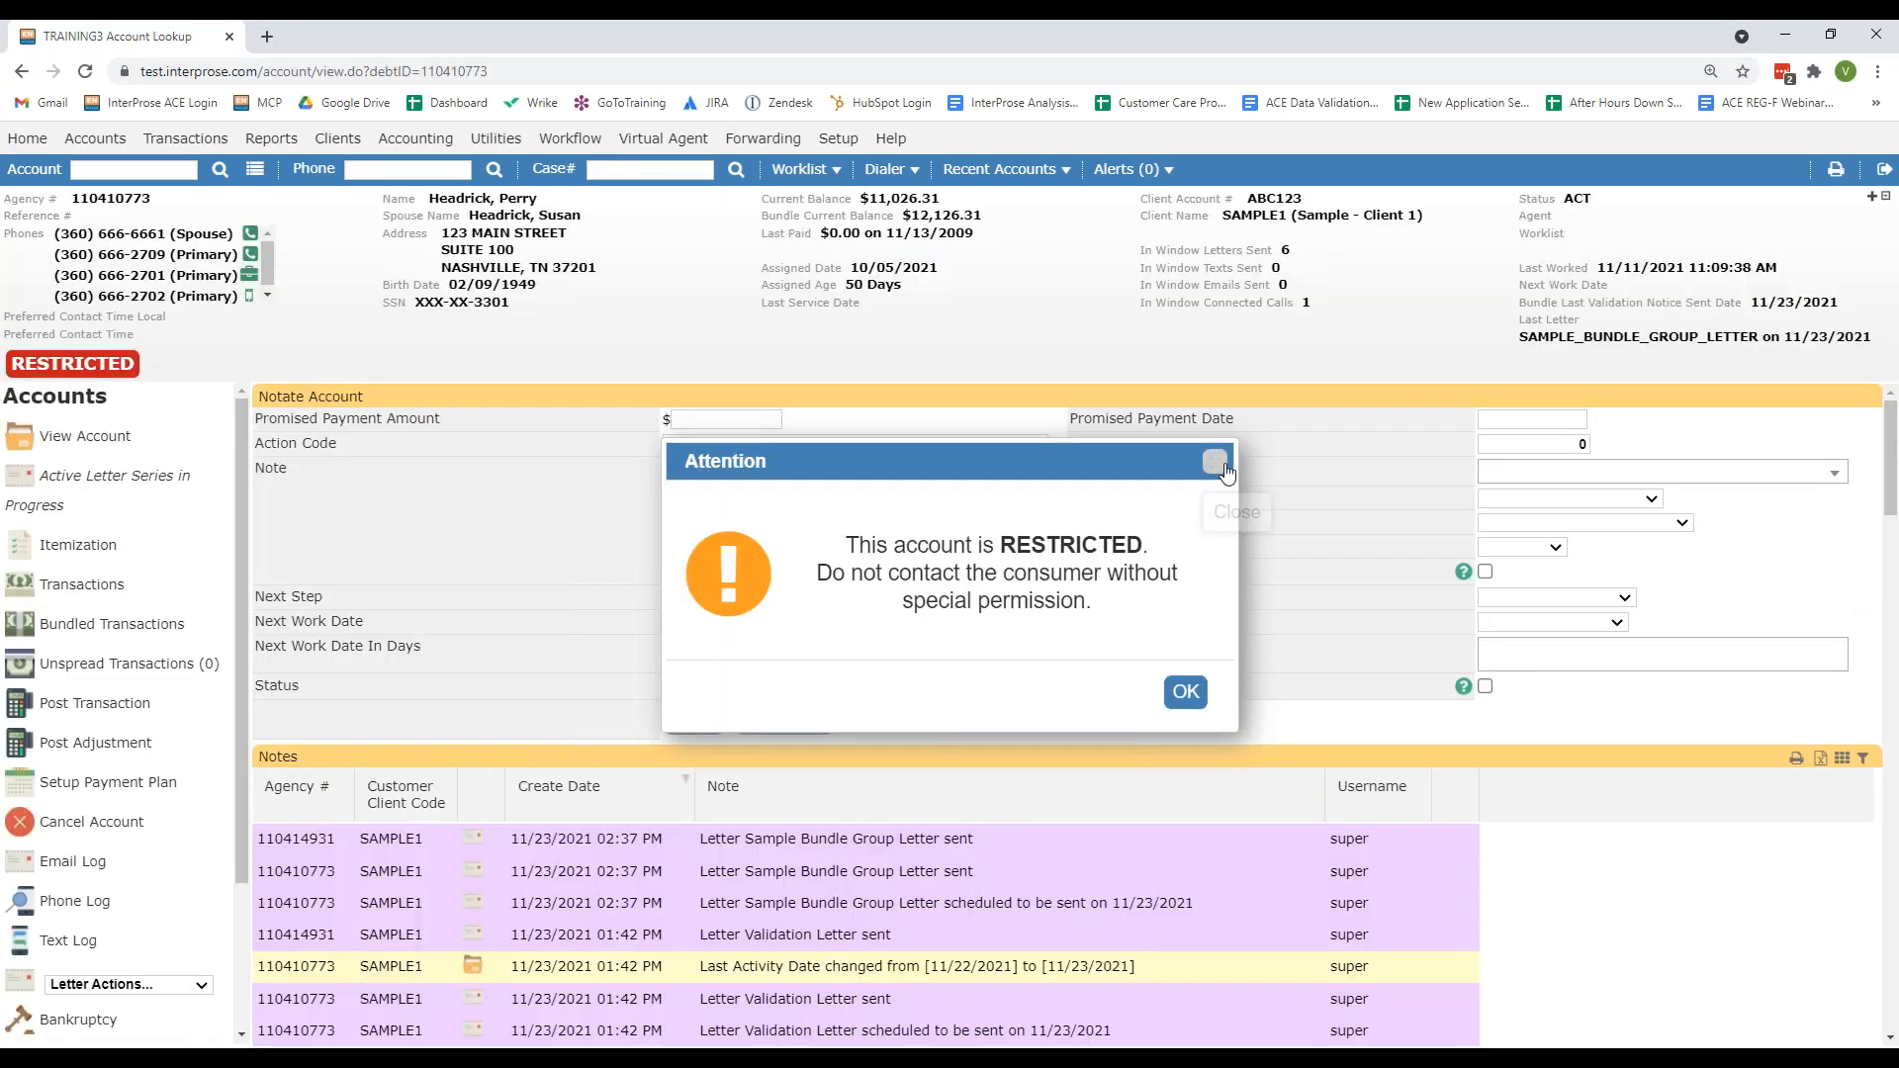
{"action": "left_click", "coordinate": [1183, 687]}
{"action": "scroll", "coordinate": [109, 799], "scroll_direction": "down", "scroll_amount": 1}
{"action": "left_click", "coordinate": [153, 887]}
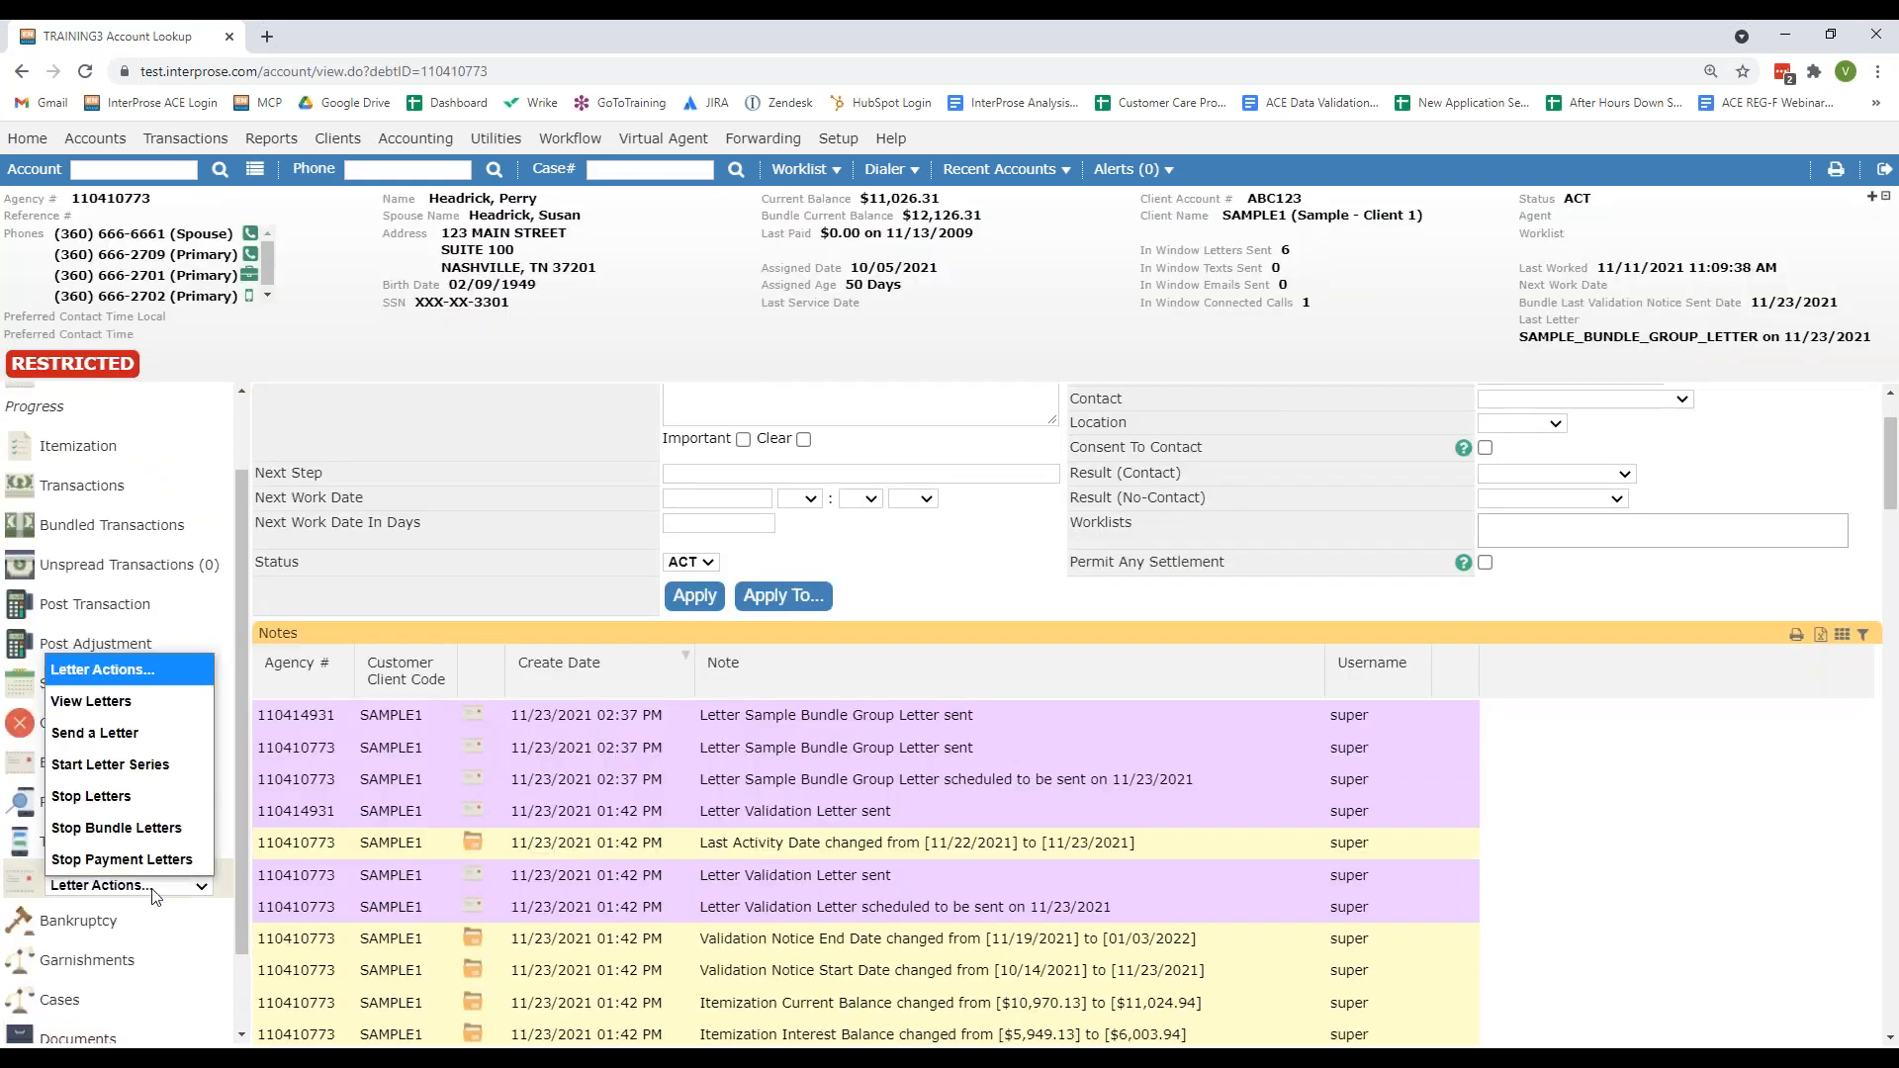
{"action": "left_click", "coordinate": [153, 736]}
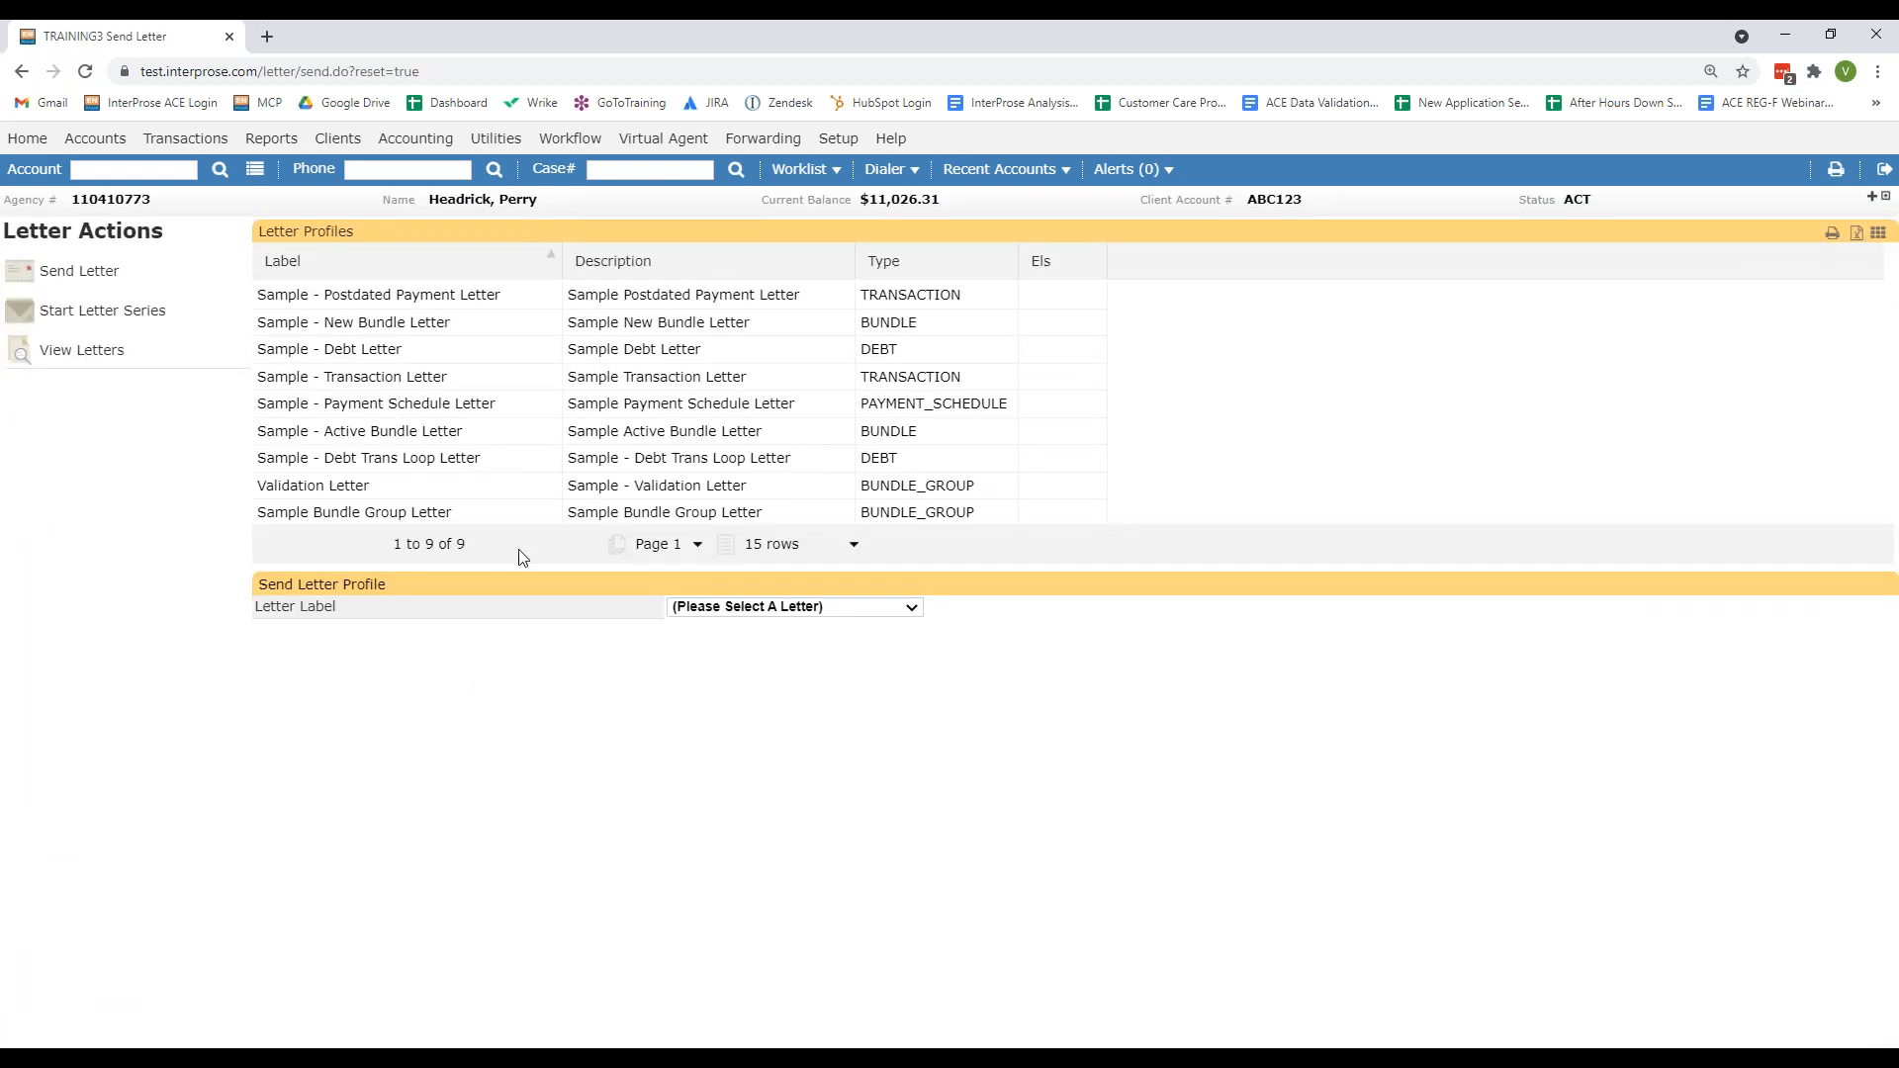
Step: Print the Sample Bundle Group Letter for the bundle group Itemization Date - 2009-10-06 CHARGE_OFF_DATE
{"action": "left_click", "coordinate": [392, 522]}
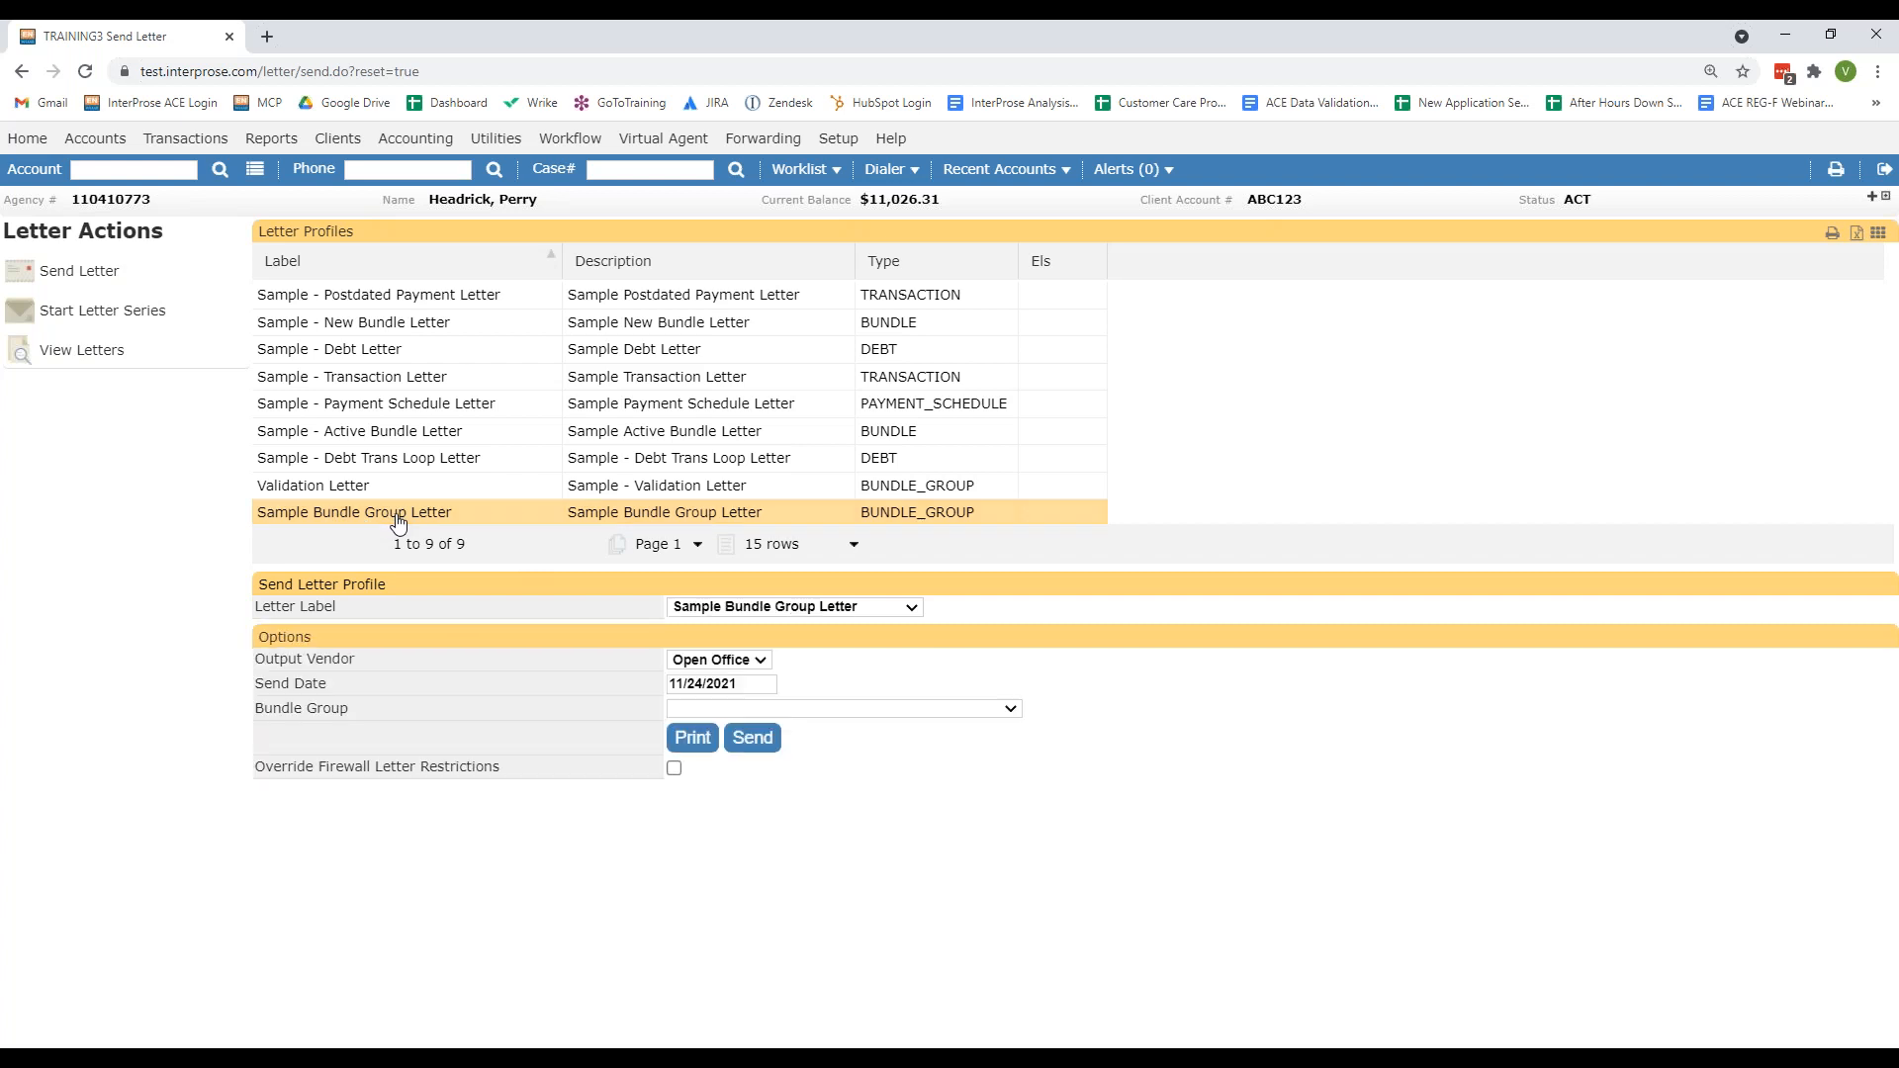
{"action": "left_click", "coordinate": [794, 711]}
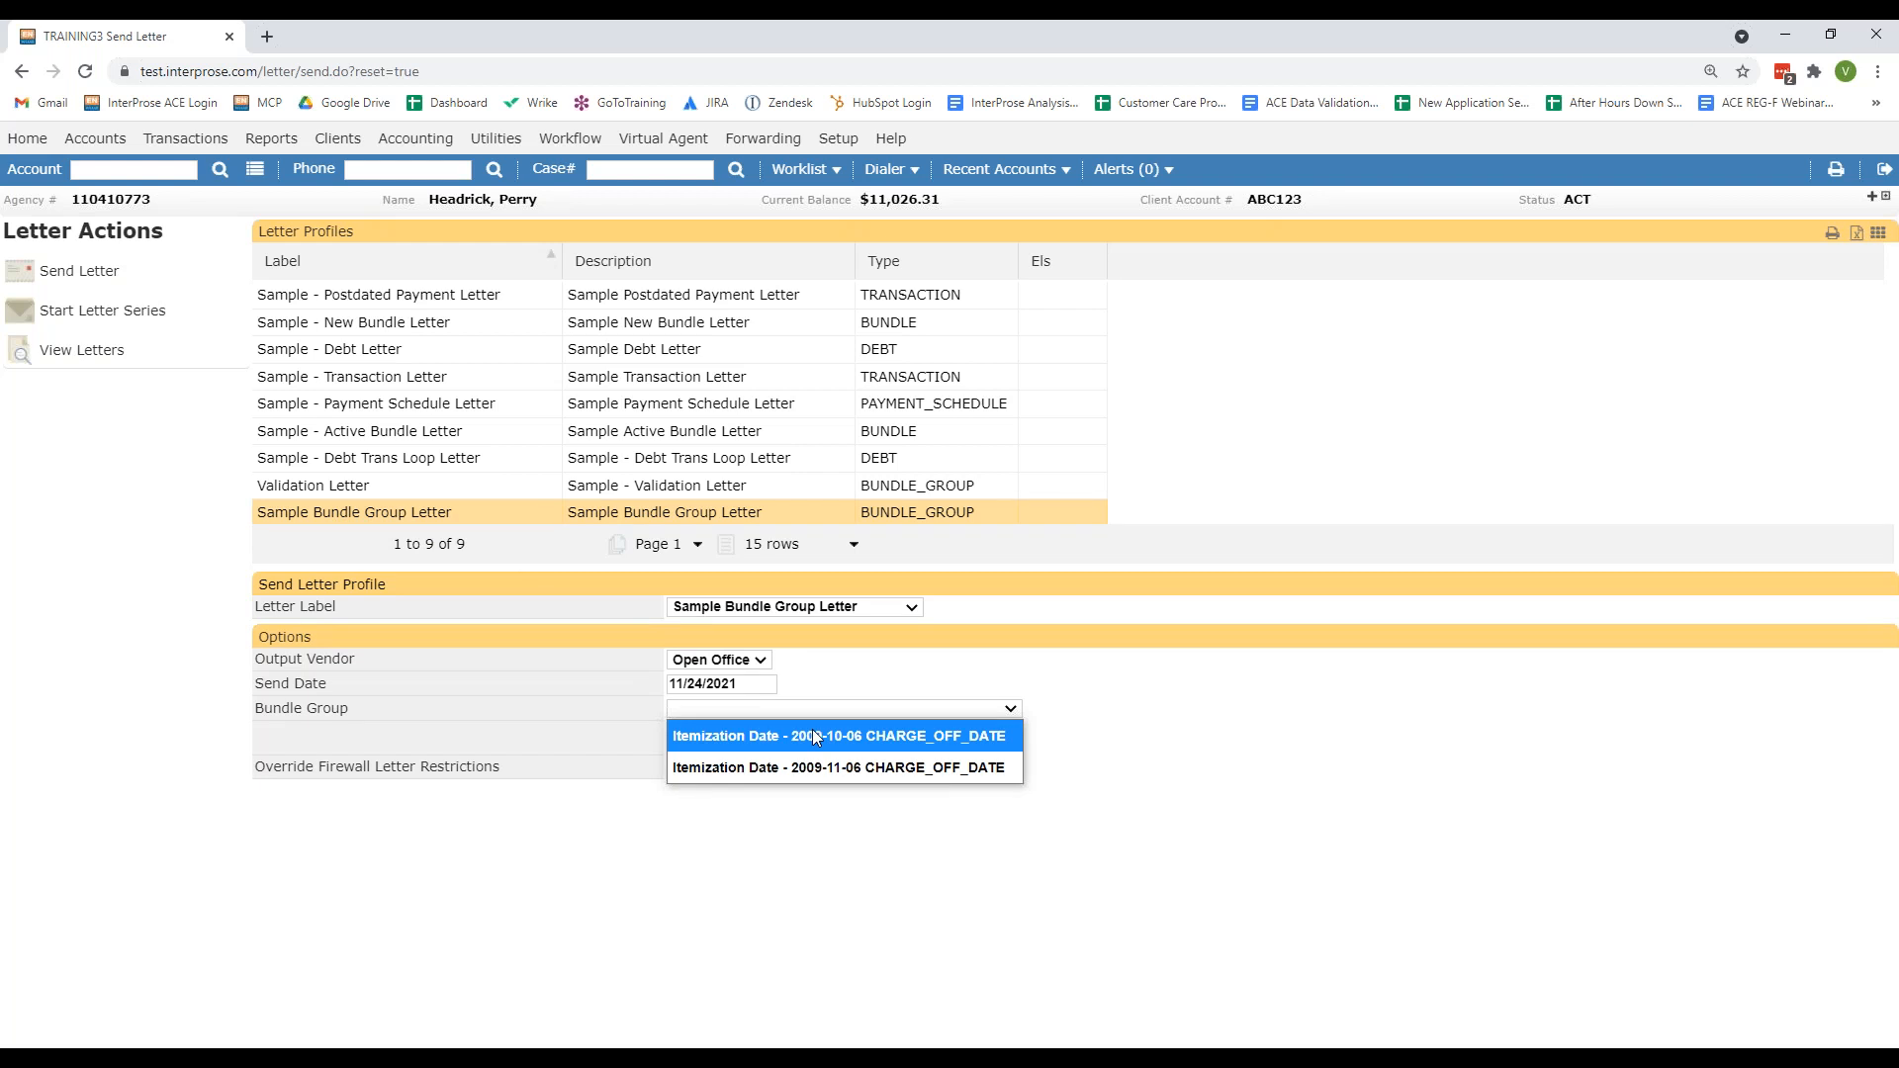
{"action": "left_click", "coordinate": [896, 744]}
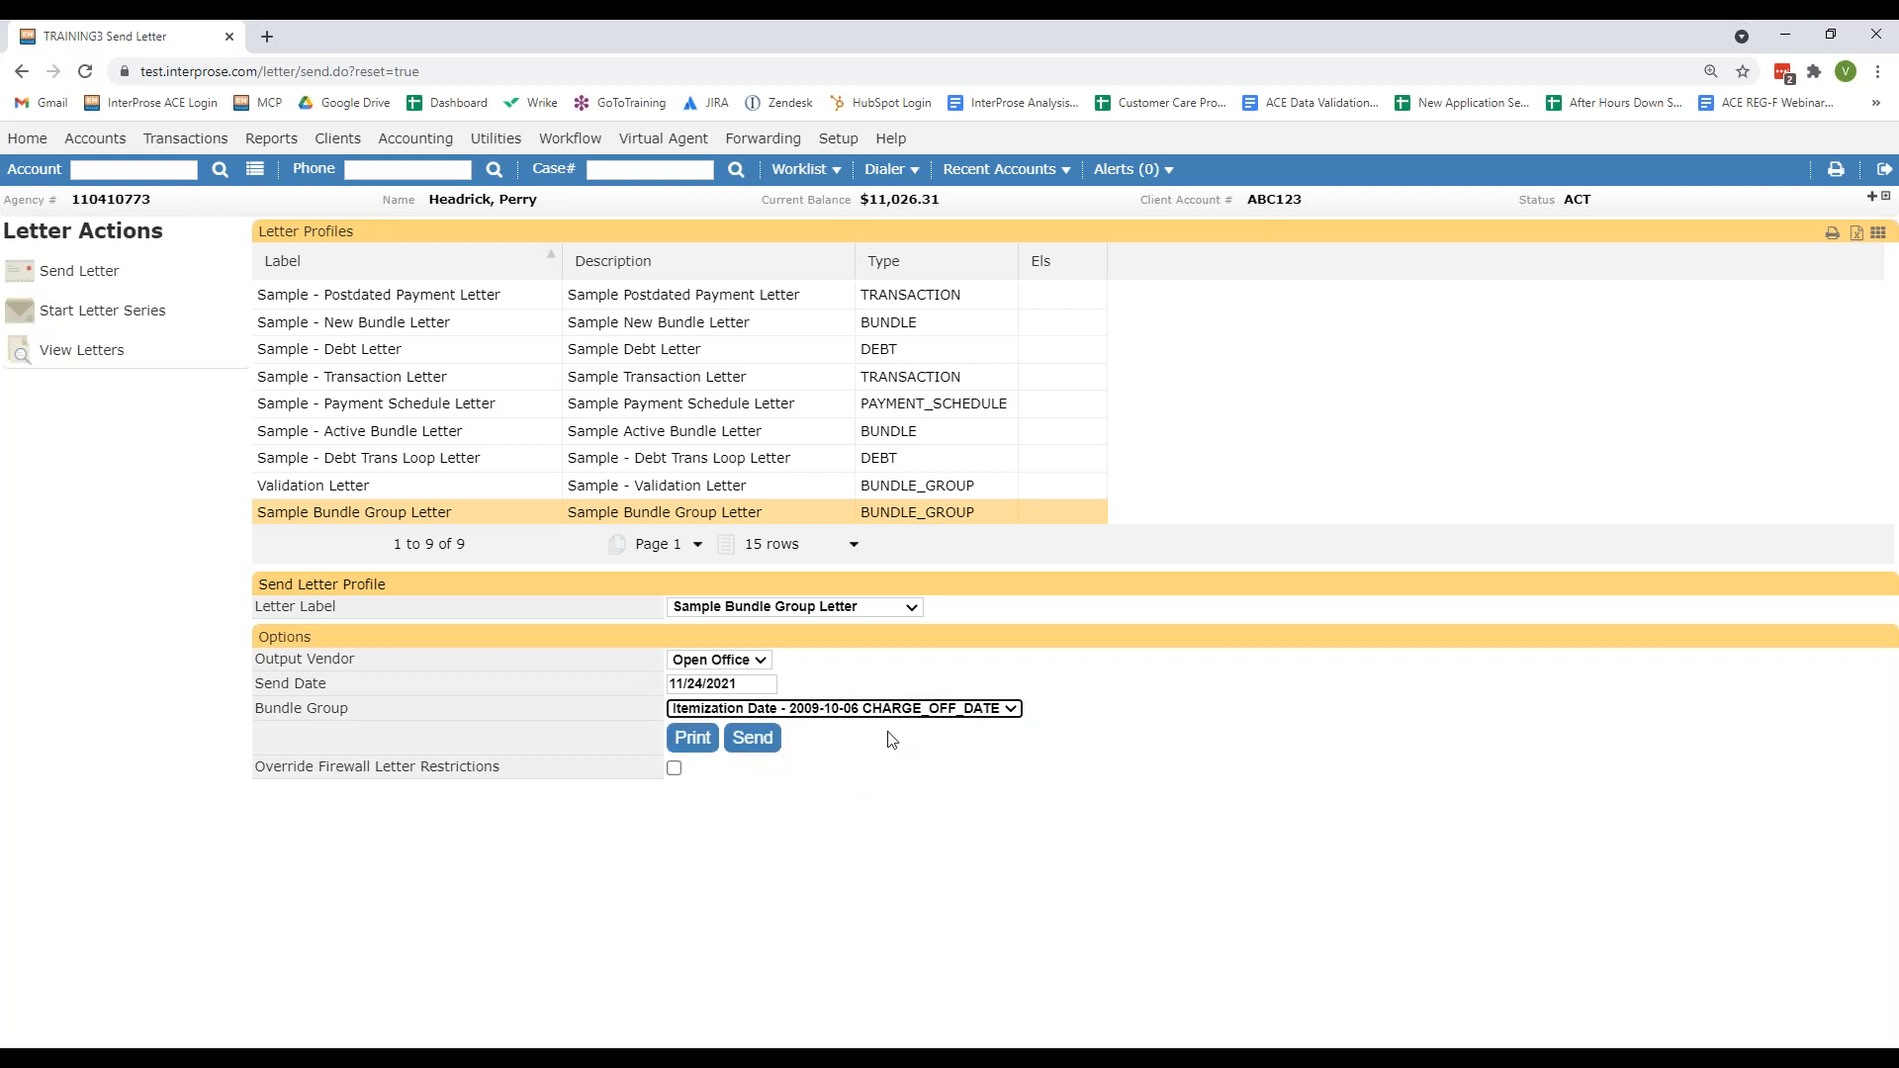
{"action": "left_click", "coordinate": [692, 742]}
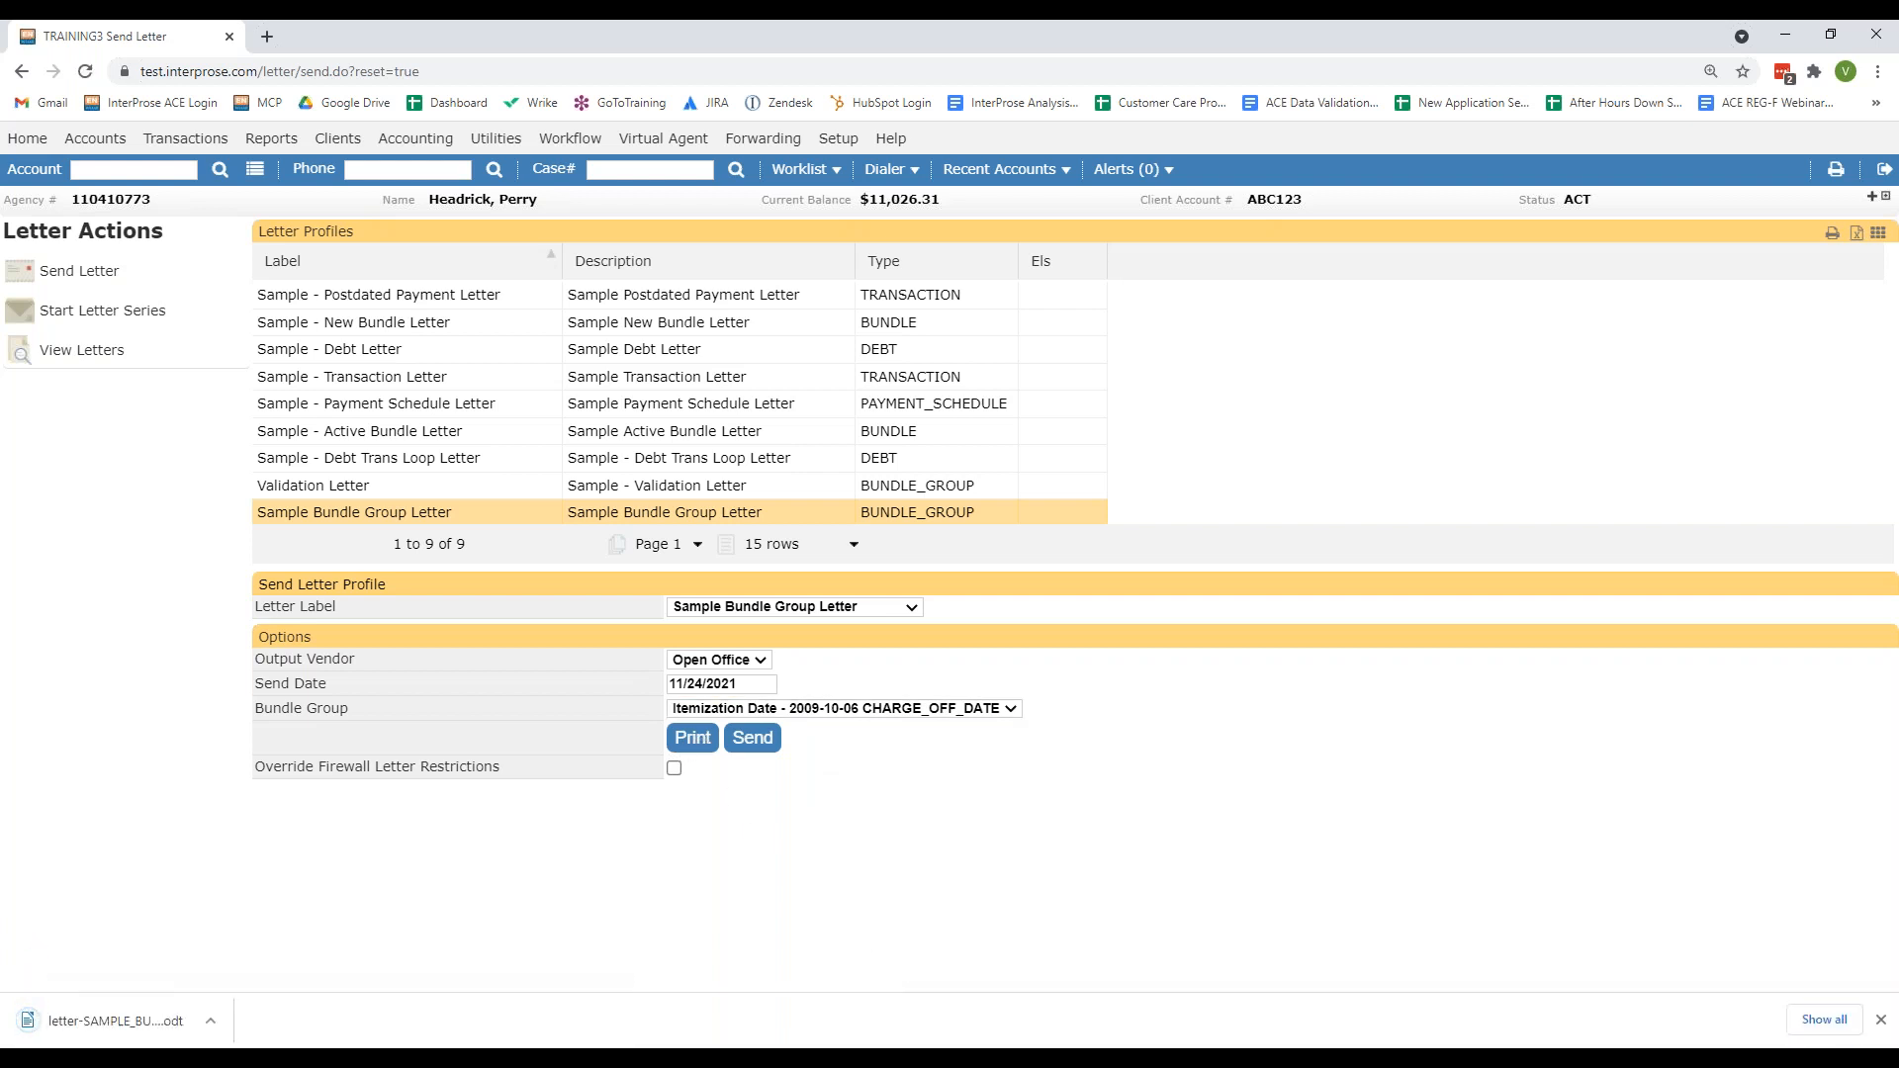
Step: Open the generated bundle group letter in LibreOffice Writer to review its contents, and minimize its window
{"action": "left_click", "coordinate": [162, 1022]}
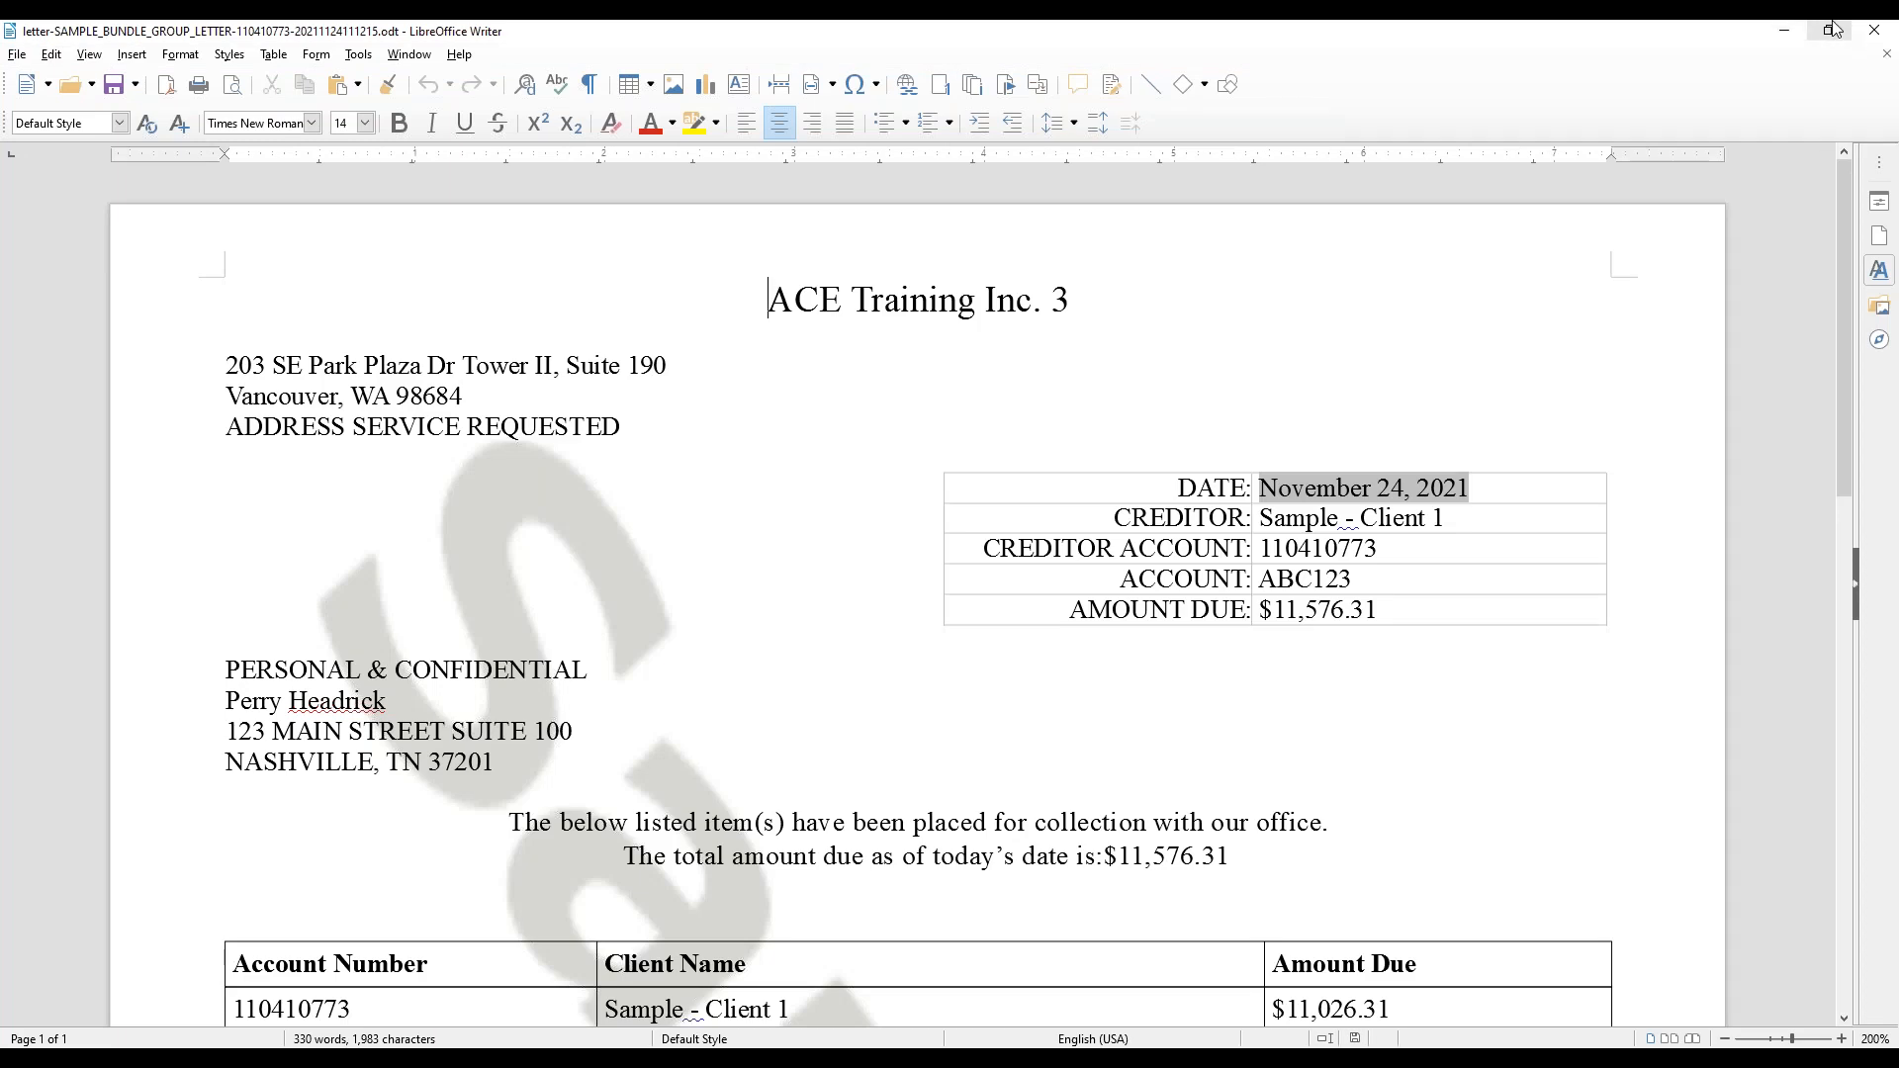
{"action": "left_click", "coordinate": [1832, 28]}
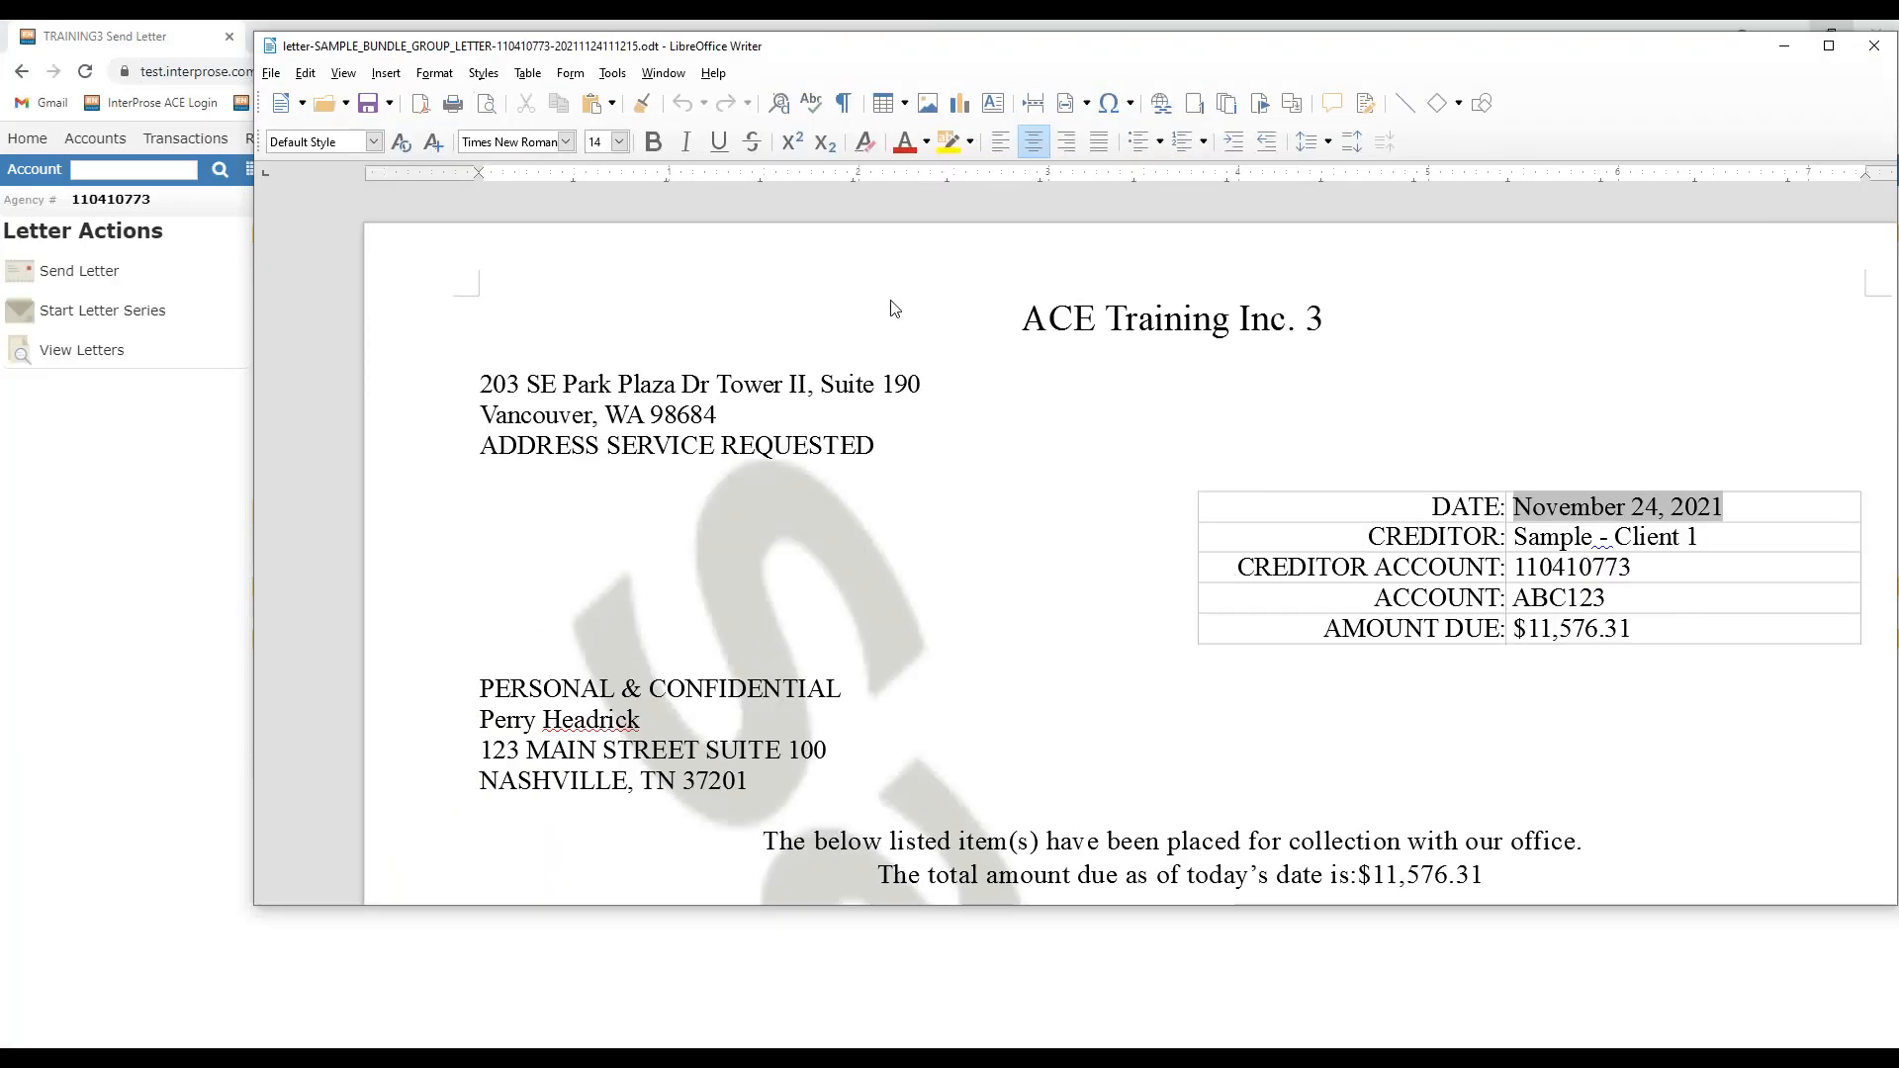
{"action": "left_click", "coordinate": [1784, 46]}
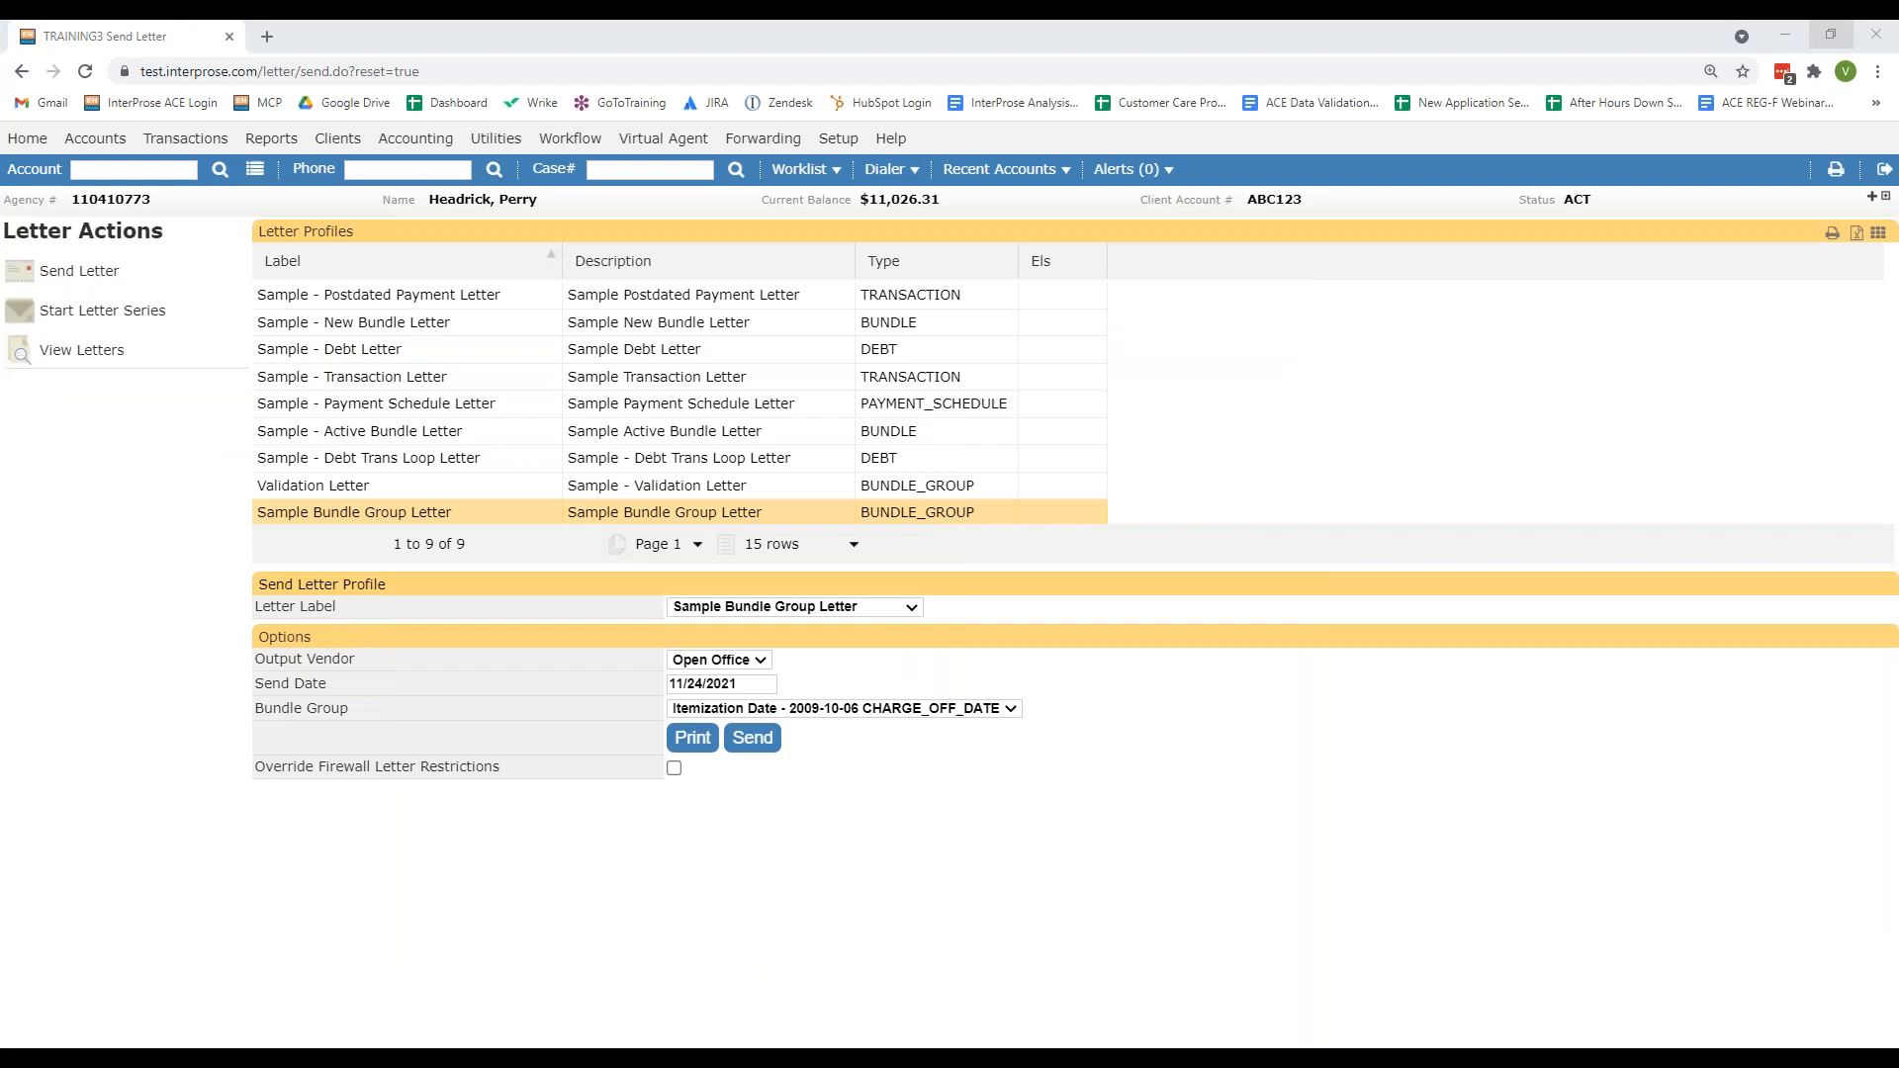
Step: Return to the current account's page, dismiss its restriction alert, and filter its Bundle list by Itemization Date - 2009-10-06 CHARGE_OFF_DATE
{"action": "left_click", "coordinate": [140, 205]}
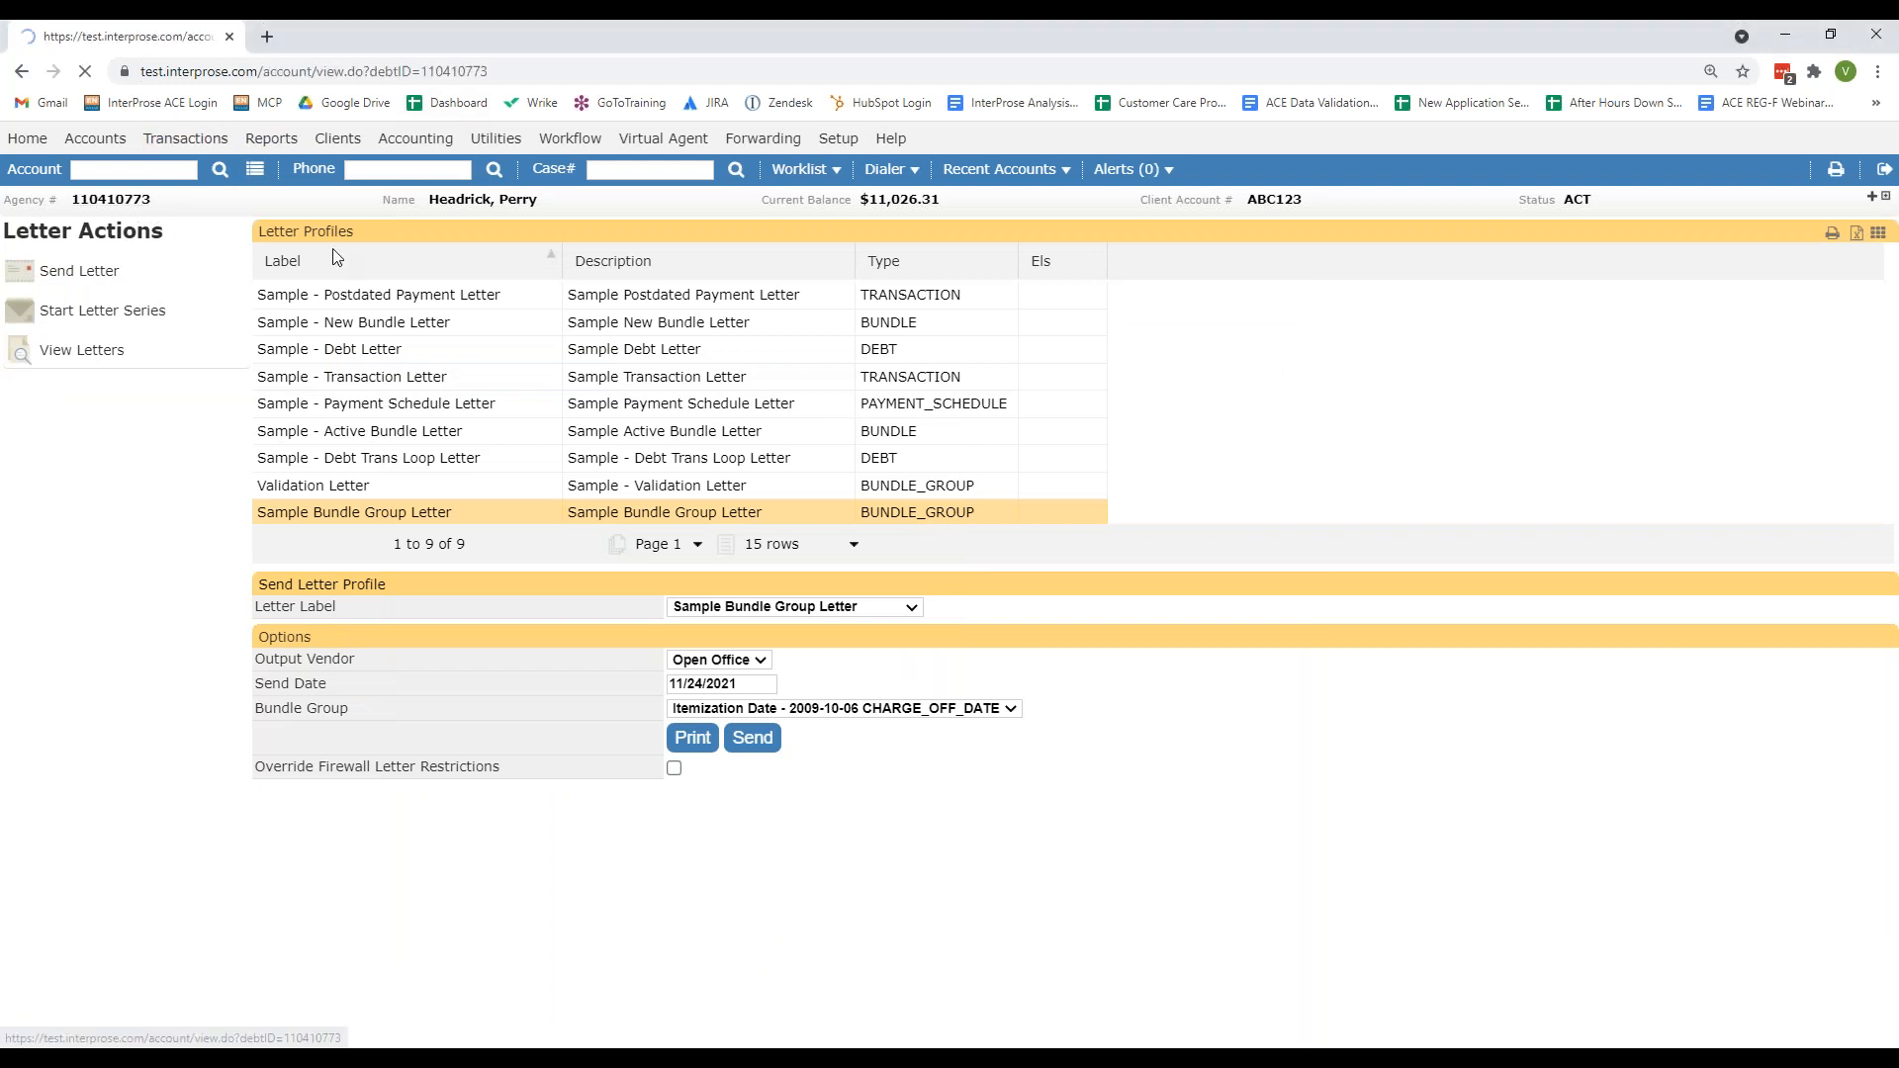
{"action": "left_click", "coordinate": [1214, 462]}
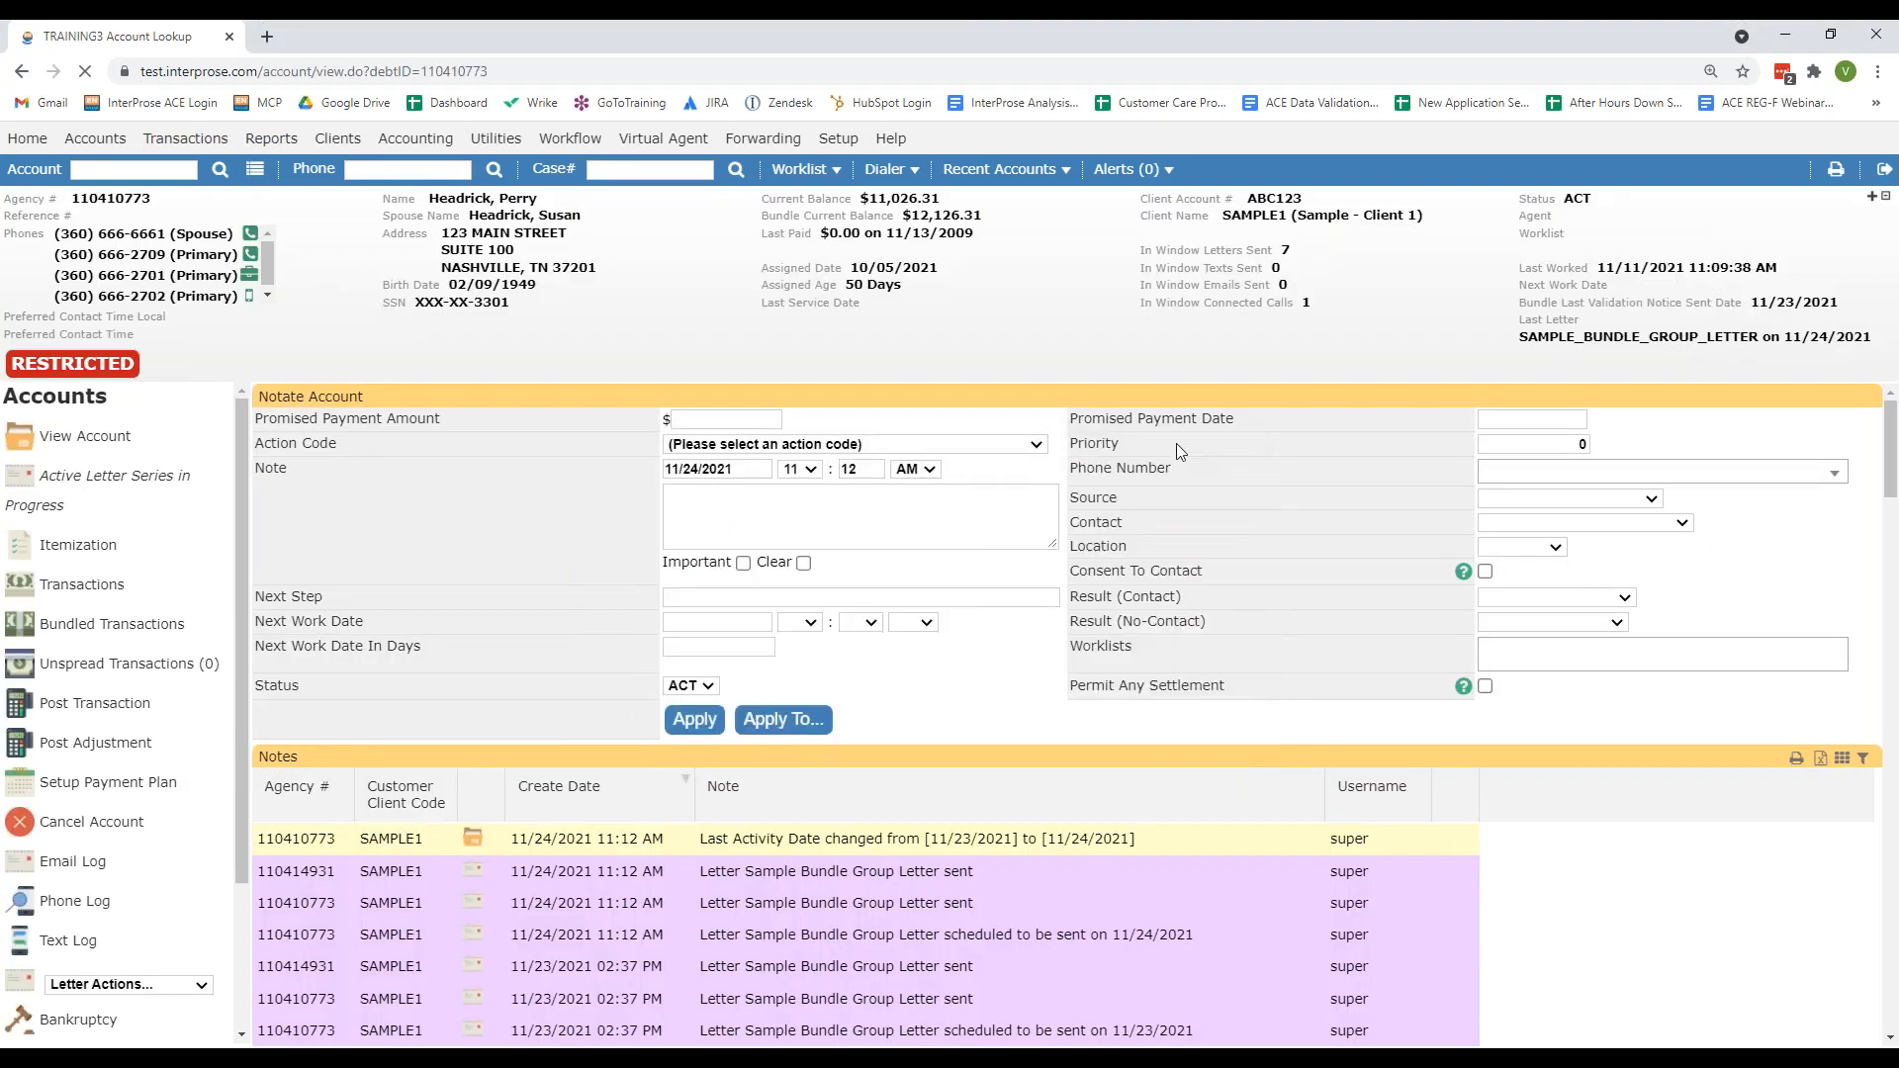
{"action": "scroll", "coordinate": [1177, 442], "scroll_direction": "down", "scroll_amount": 3}
{"action": "scroll", "coordinate": [1177, 444], "scroll_direction": "down", "scroll_amount": 15}
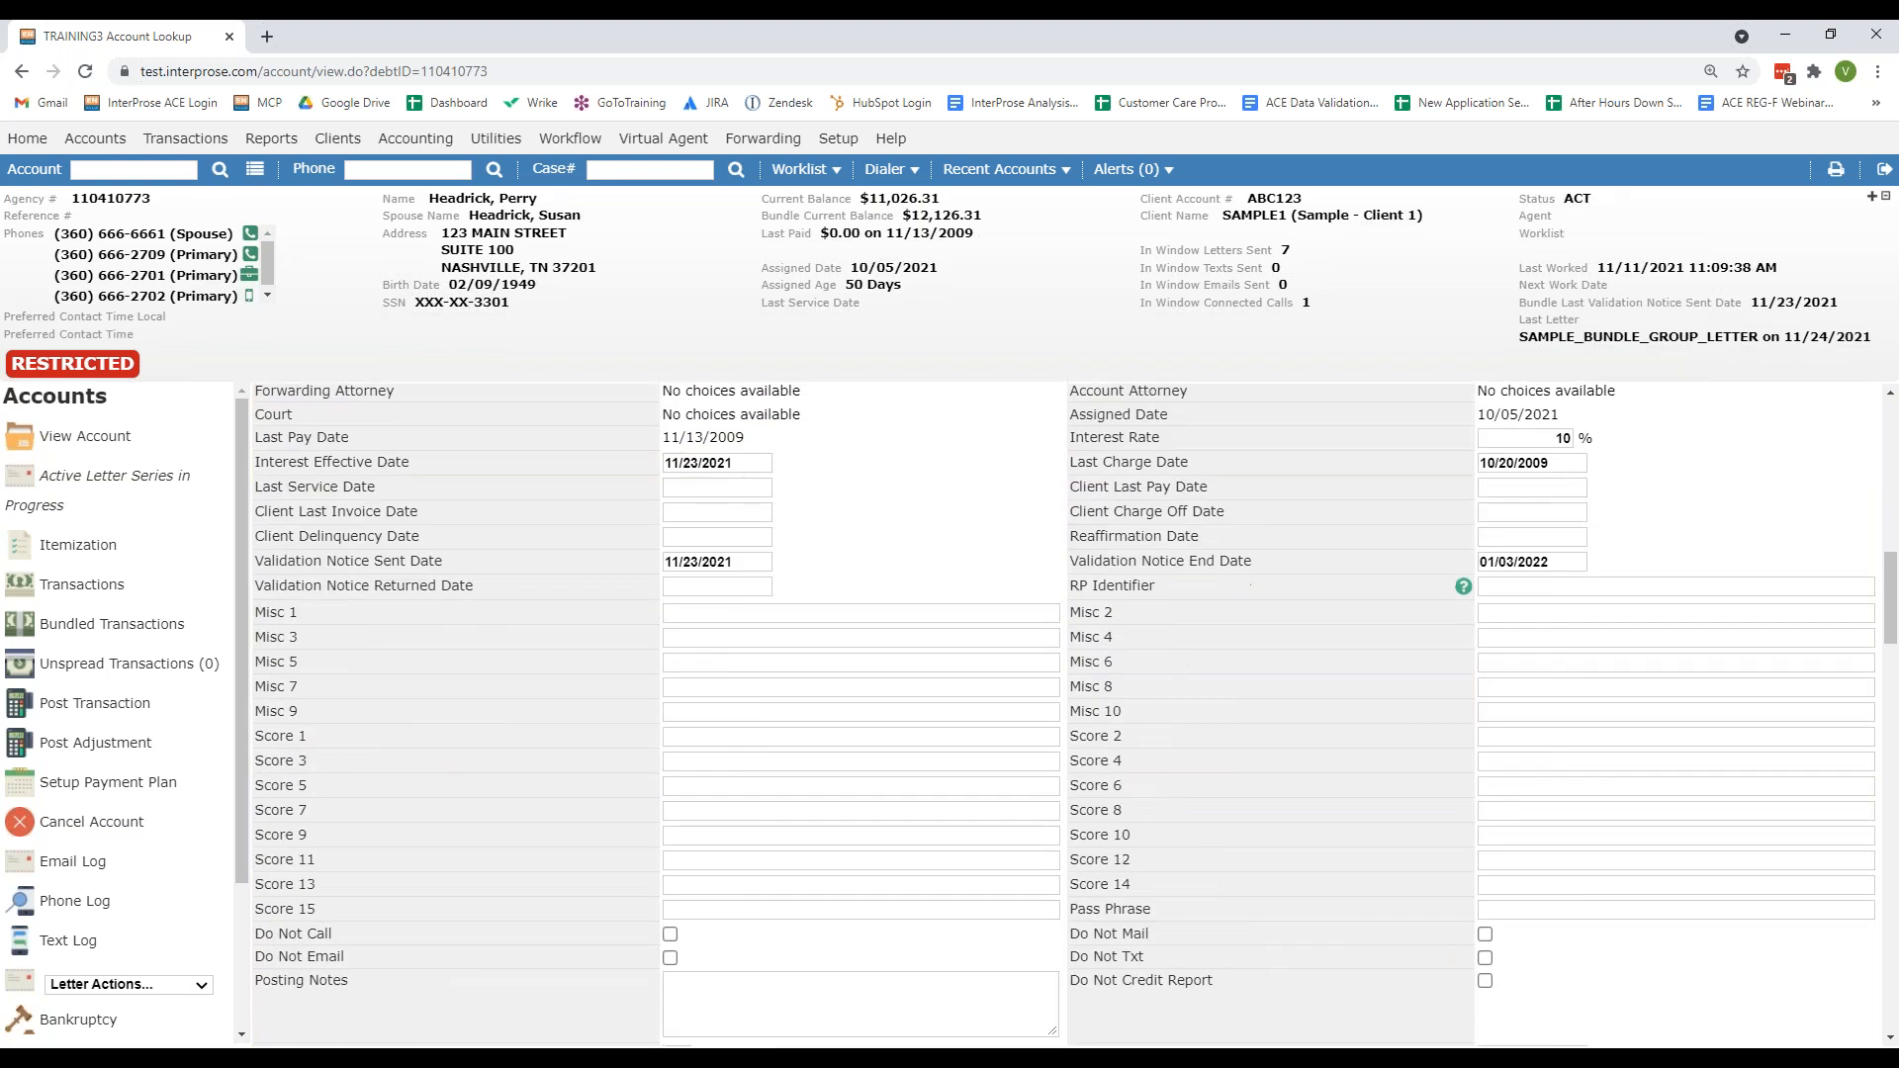
{"action": "scroll", "coordinate": [1690, 492], "scroll_direction": "down", "scroll_amount": 9}
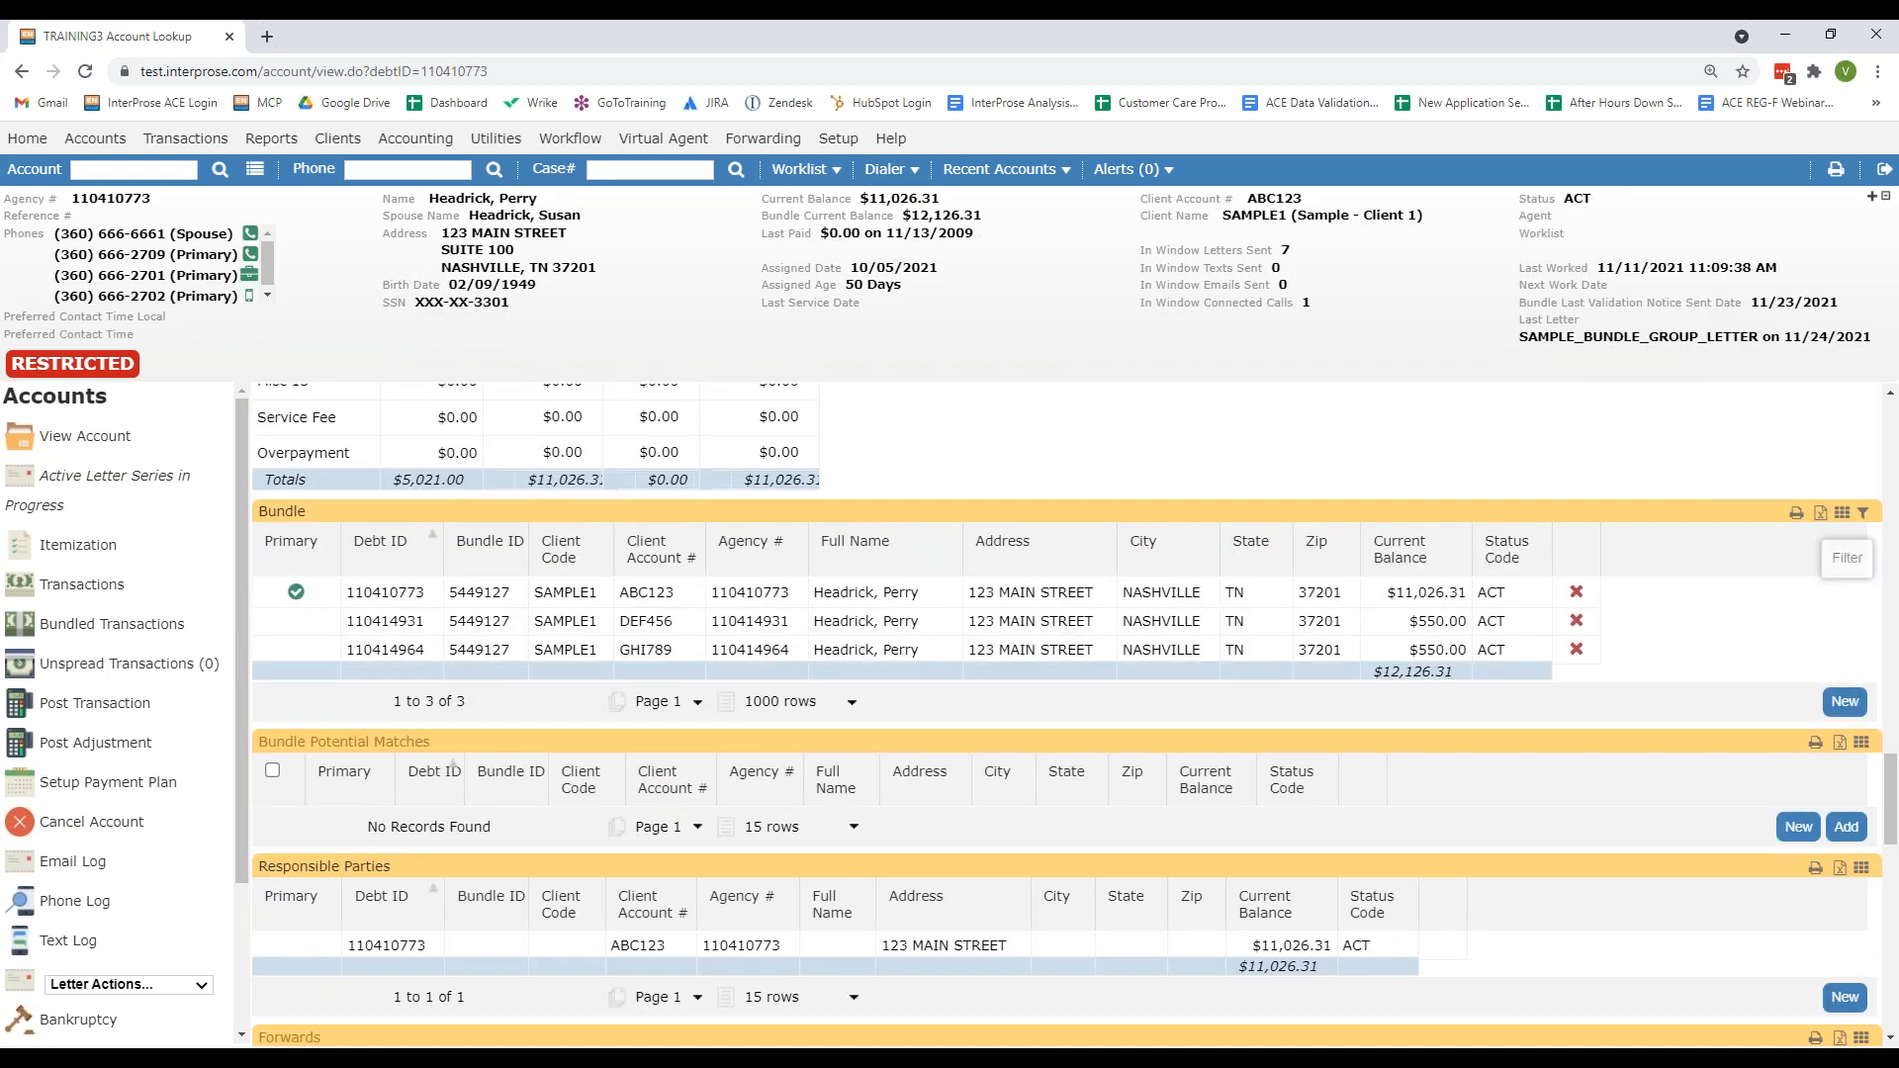
{"action": "left_click", "coordinate": [1862, 513]}
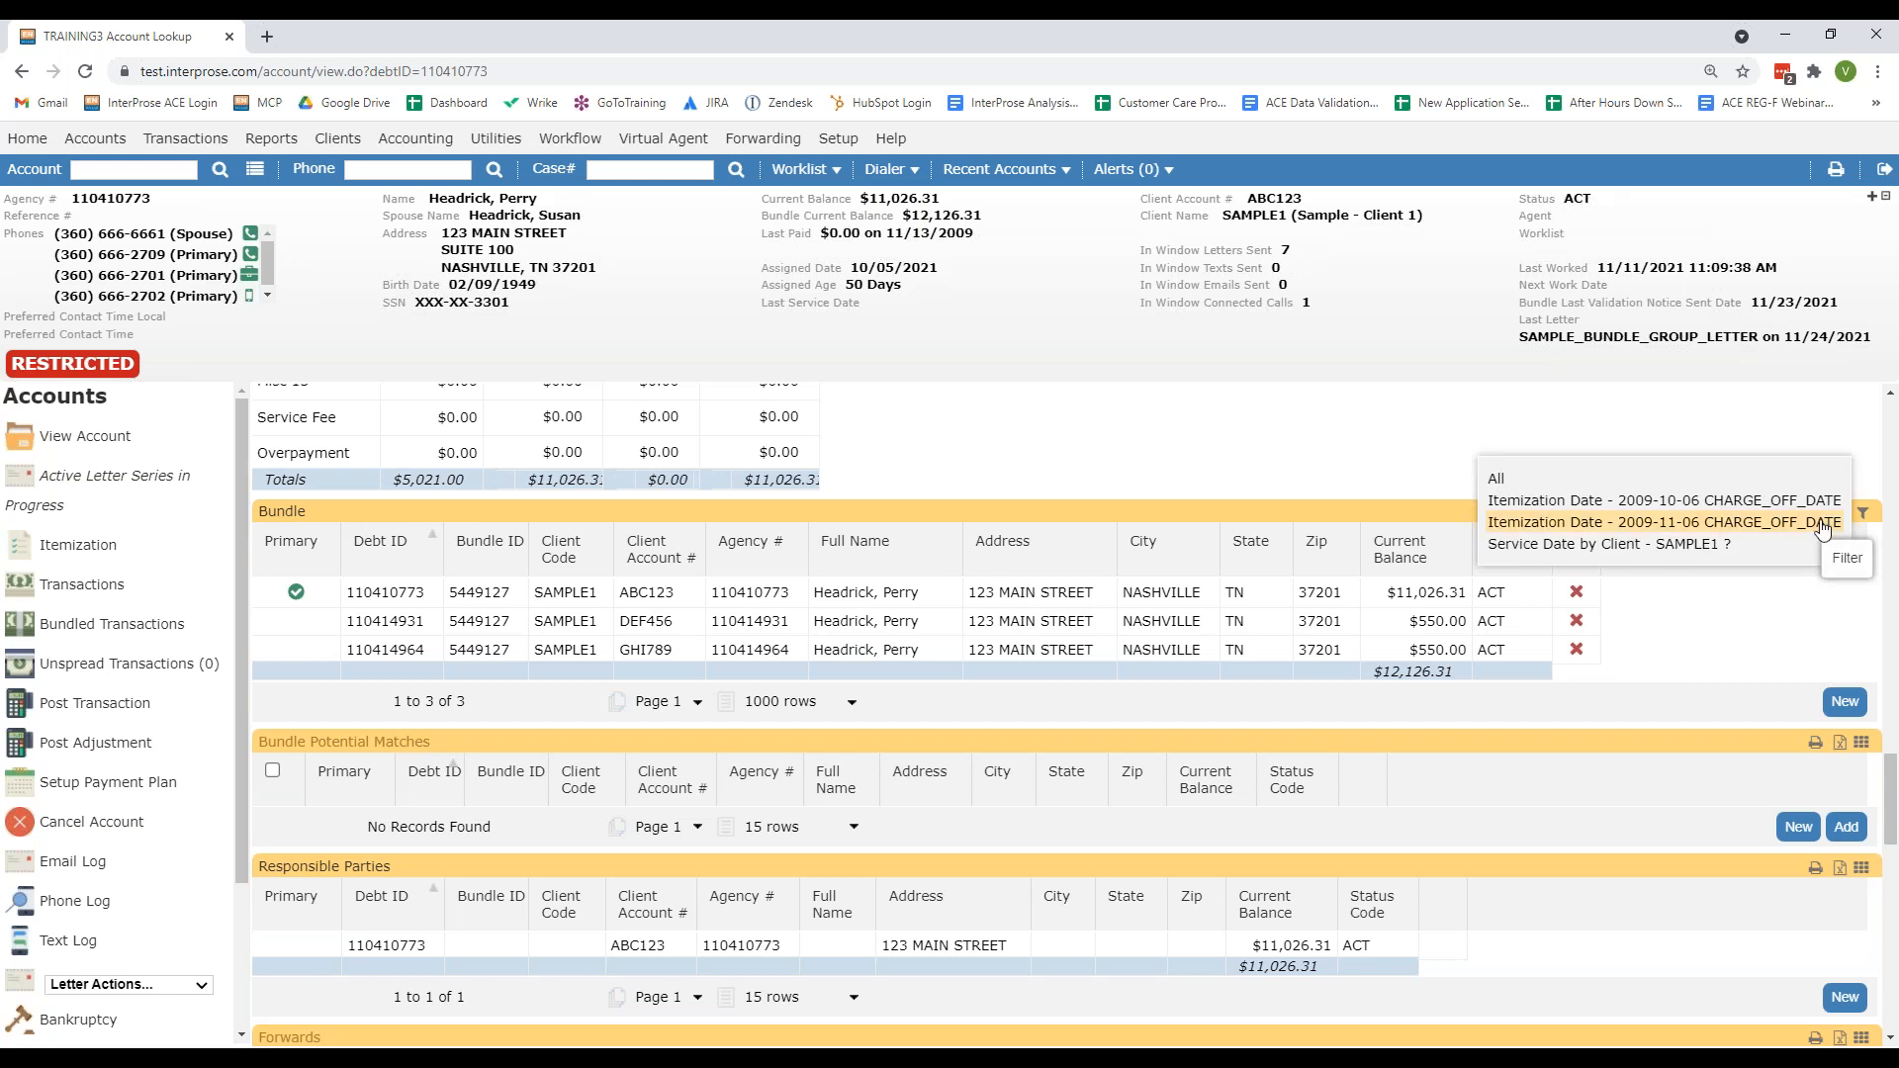
{"action": "left_click", "coordinate": [1647, 509]}
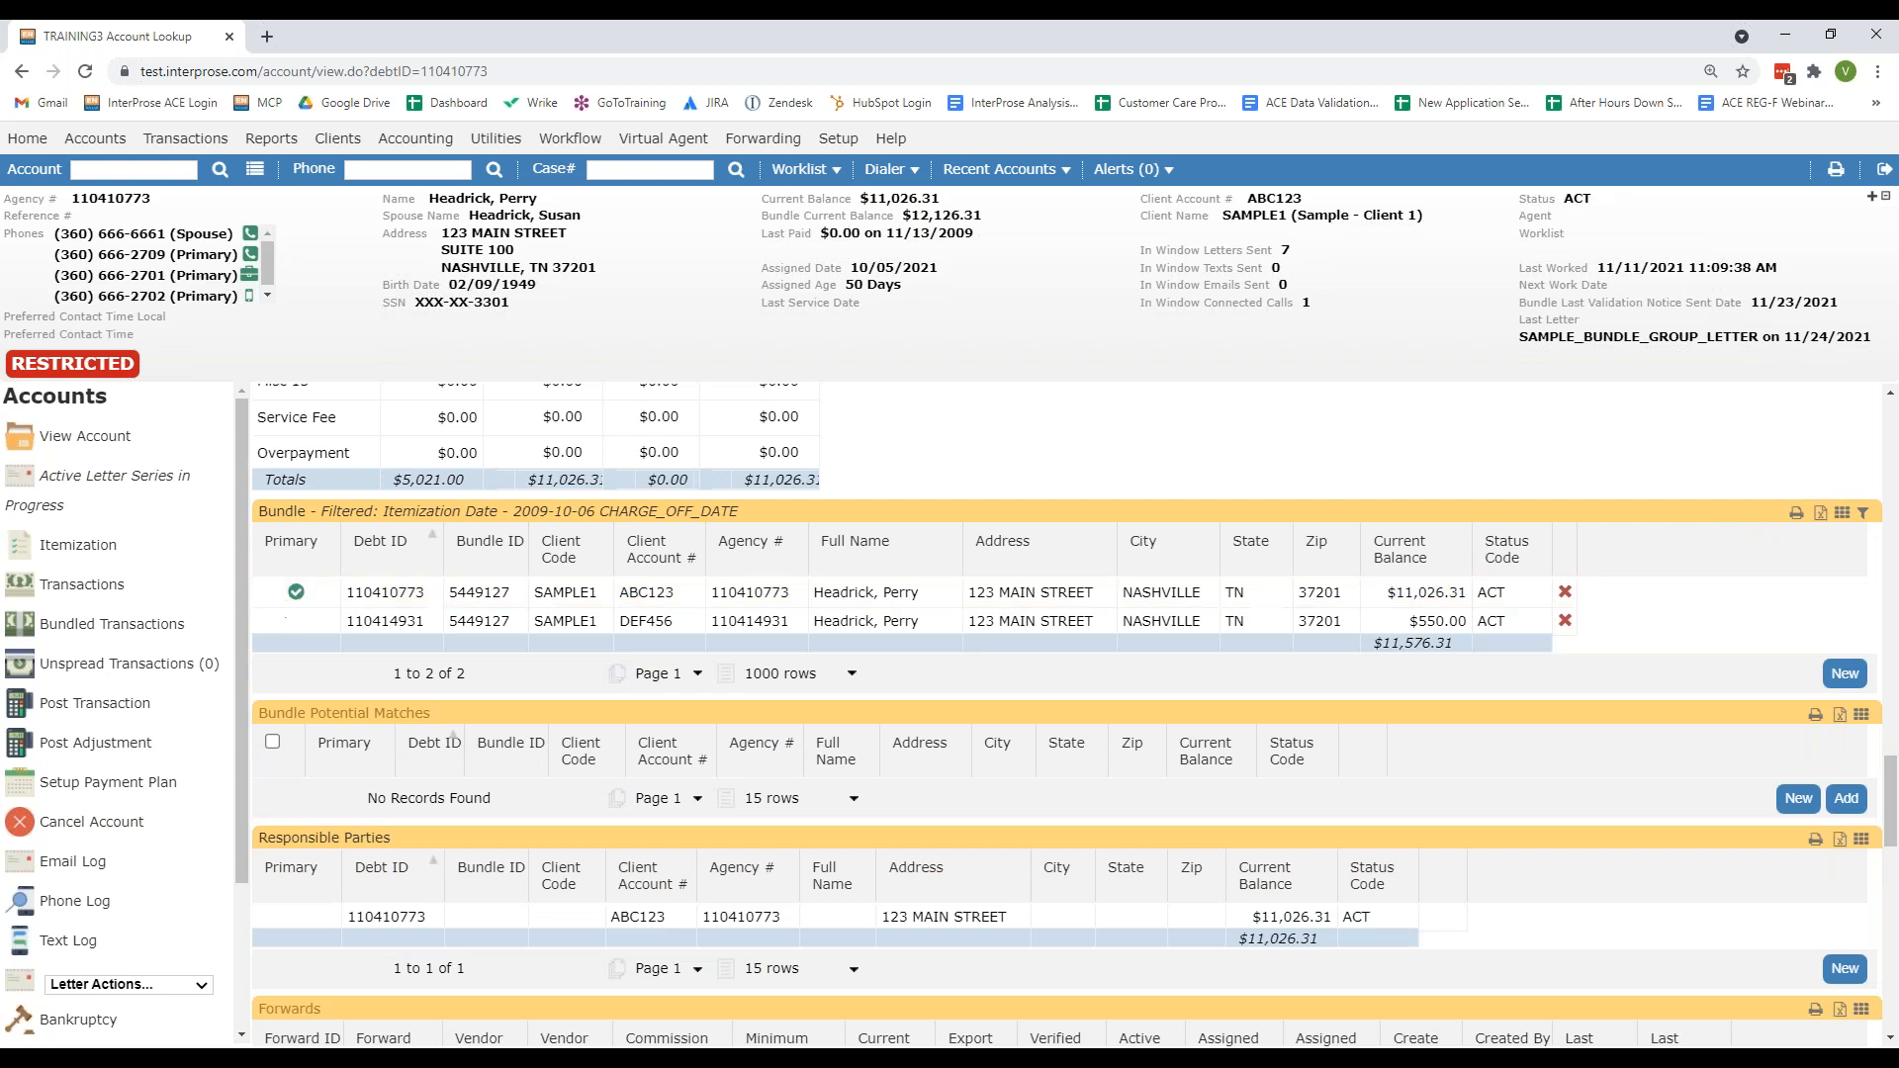
Step: Bring back the generated bundle group letter and resize its window so its account table sits directly above the filtered Bundle list
{"action": "left_click_drag", "start_coordinate": [0, 280], "coordinate": [1231, 69]}
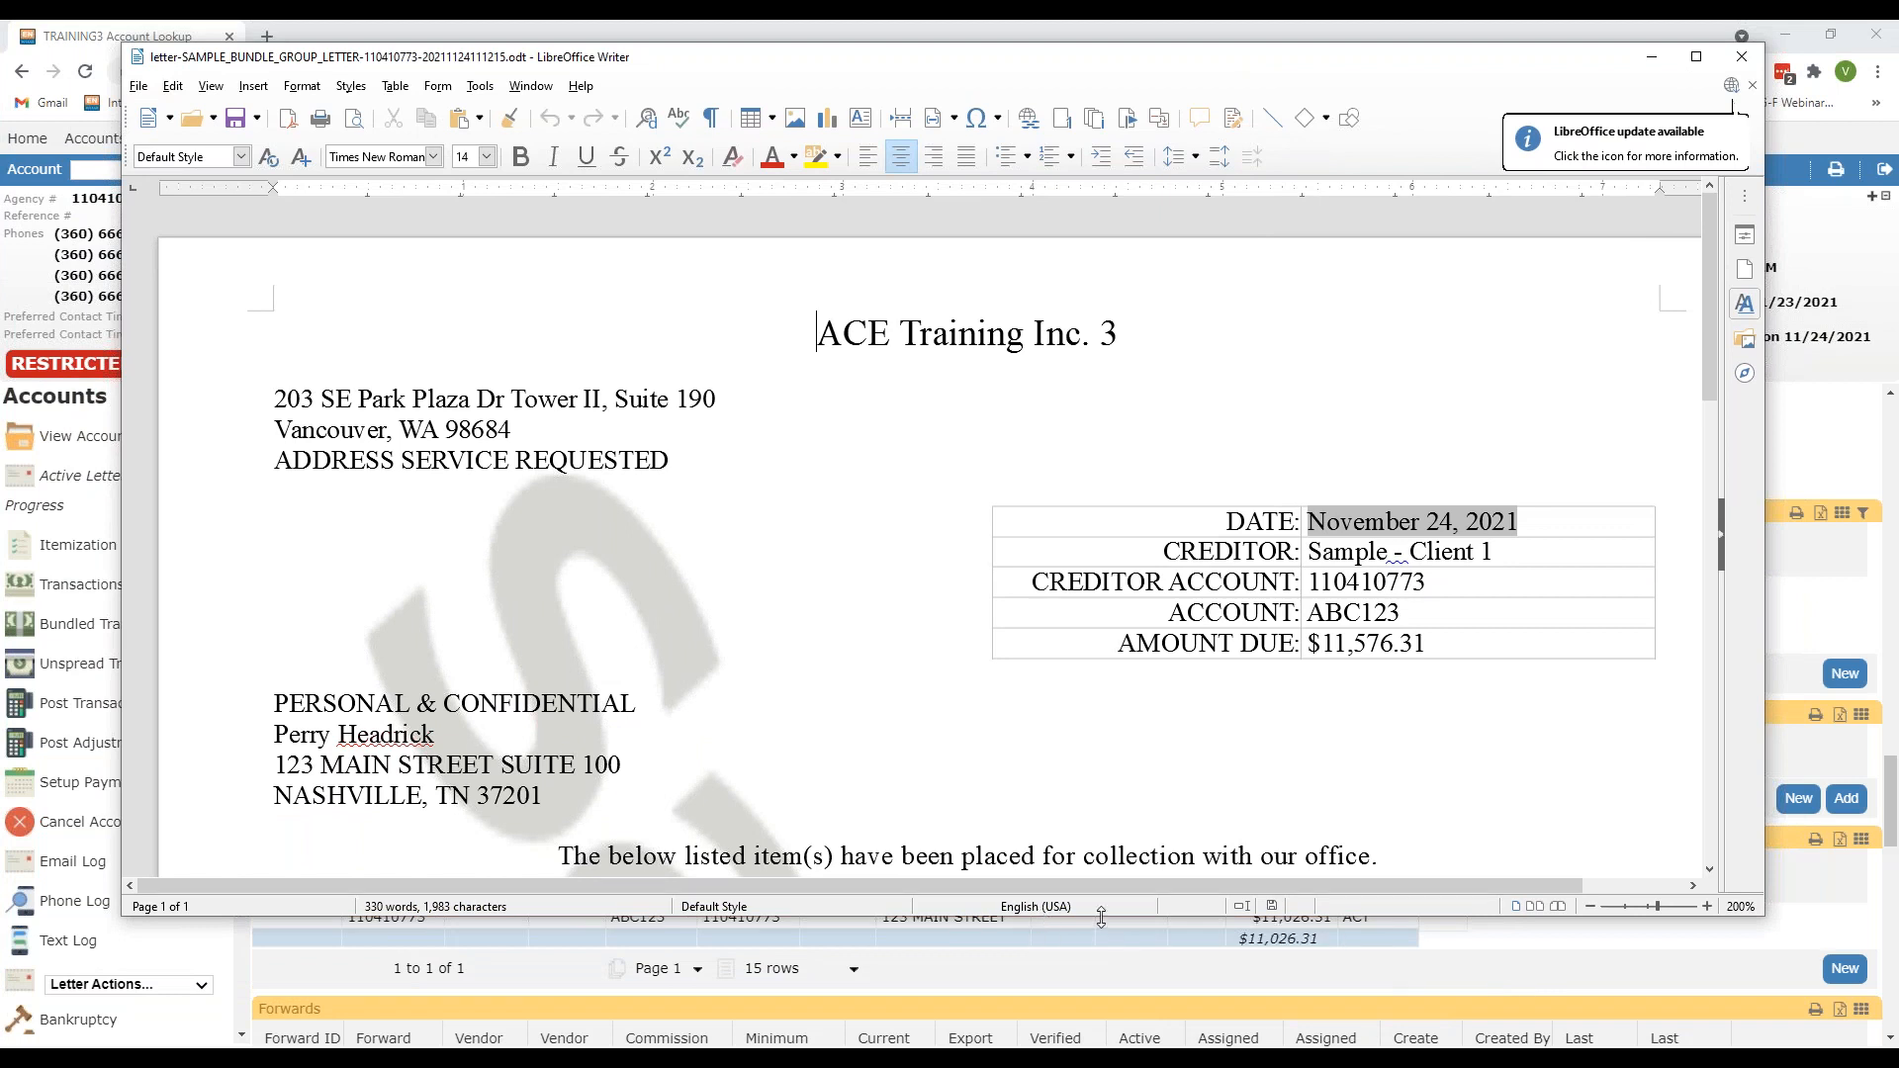
{"action": "left_click_drag", "start_coordinate": [1100, 918], "coordinate": [1105, 1048]}
{"action": "scroll", "coordinate": [1028, 1024], "scroll_direction": "down", "scroll_amount": 5}
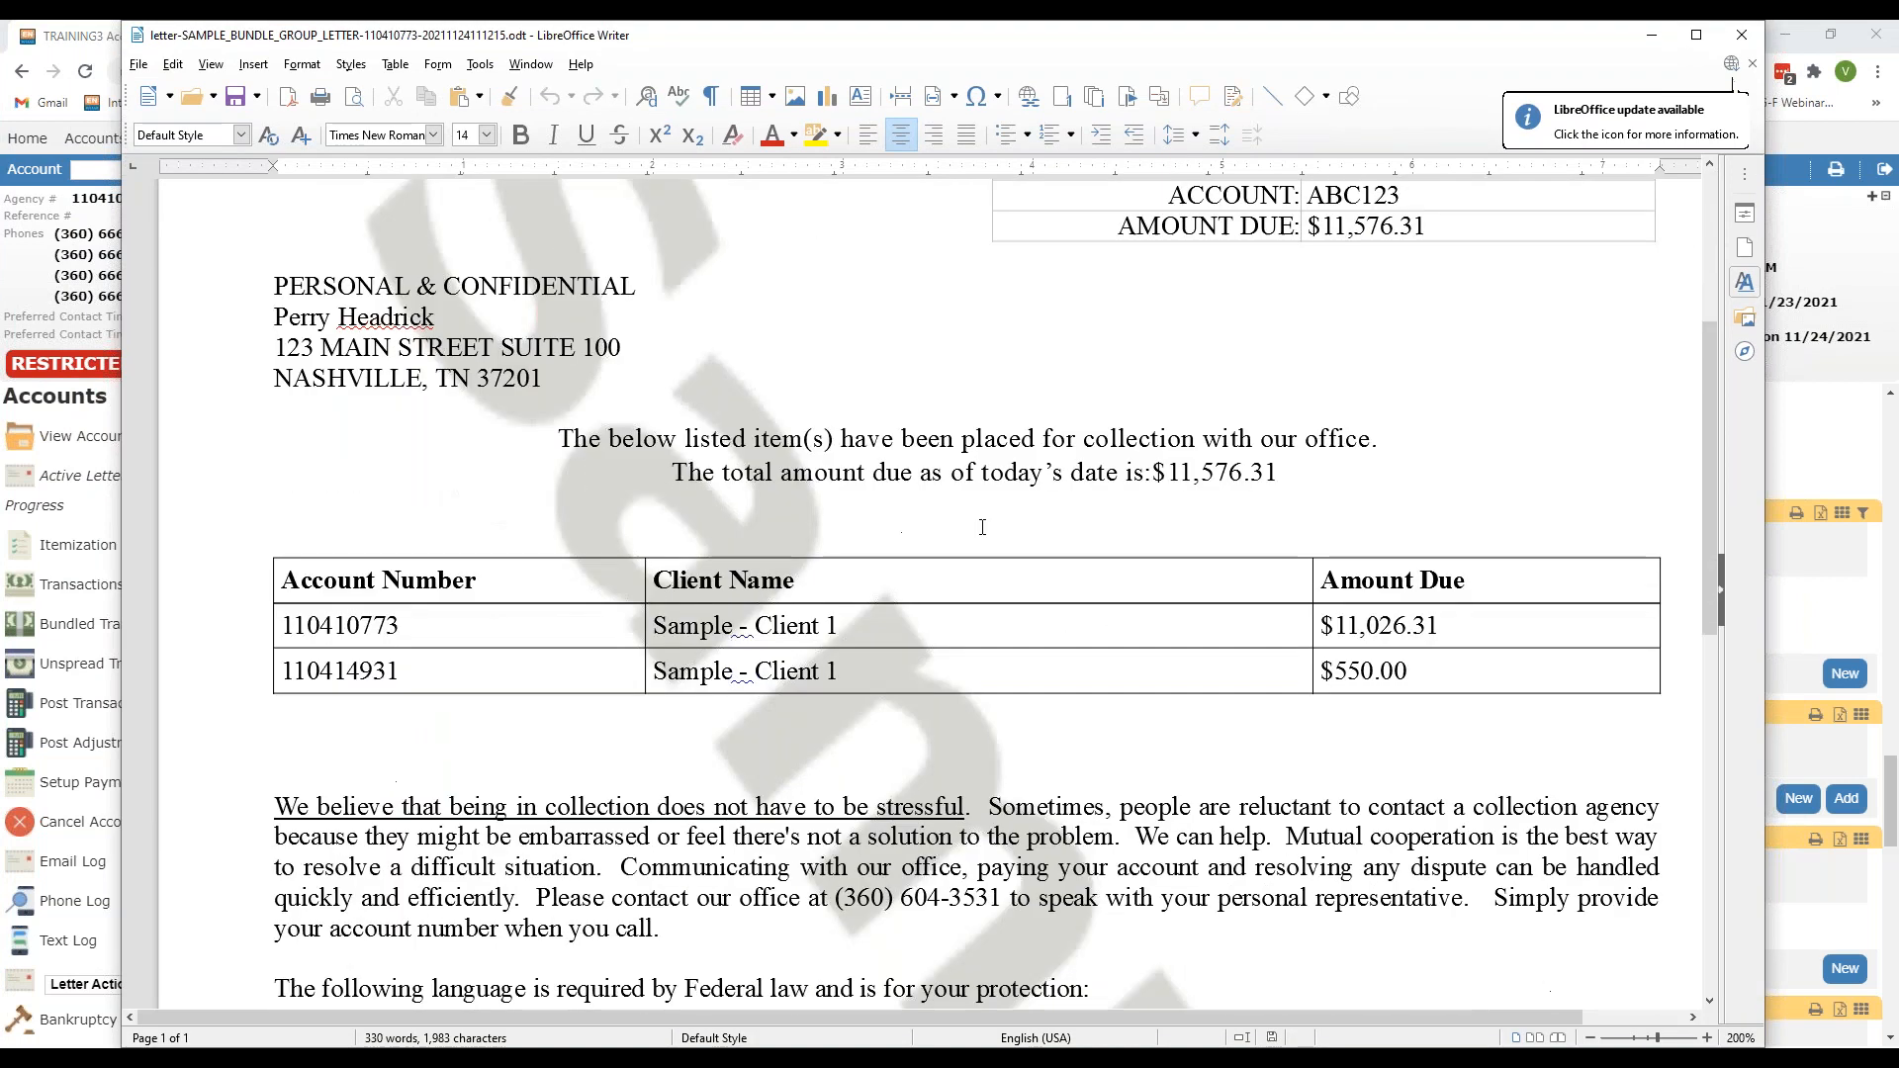
{"action": "left_click", "coordinate": [1696, 35]}
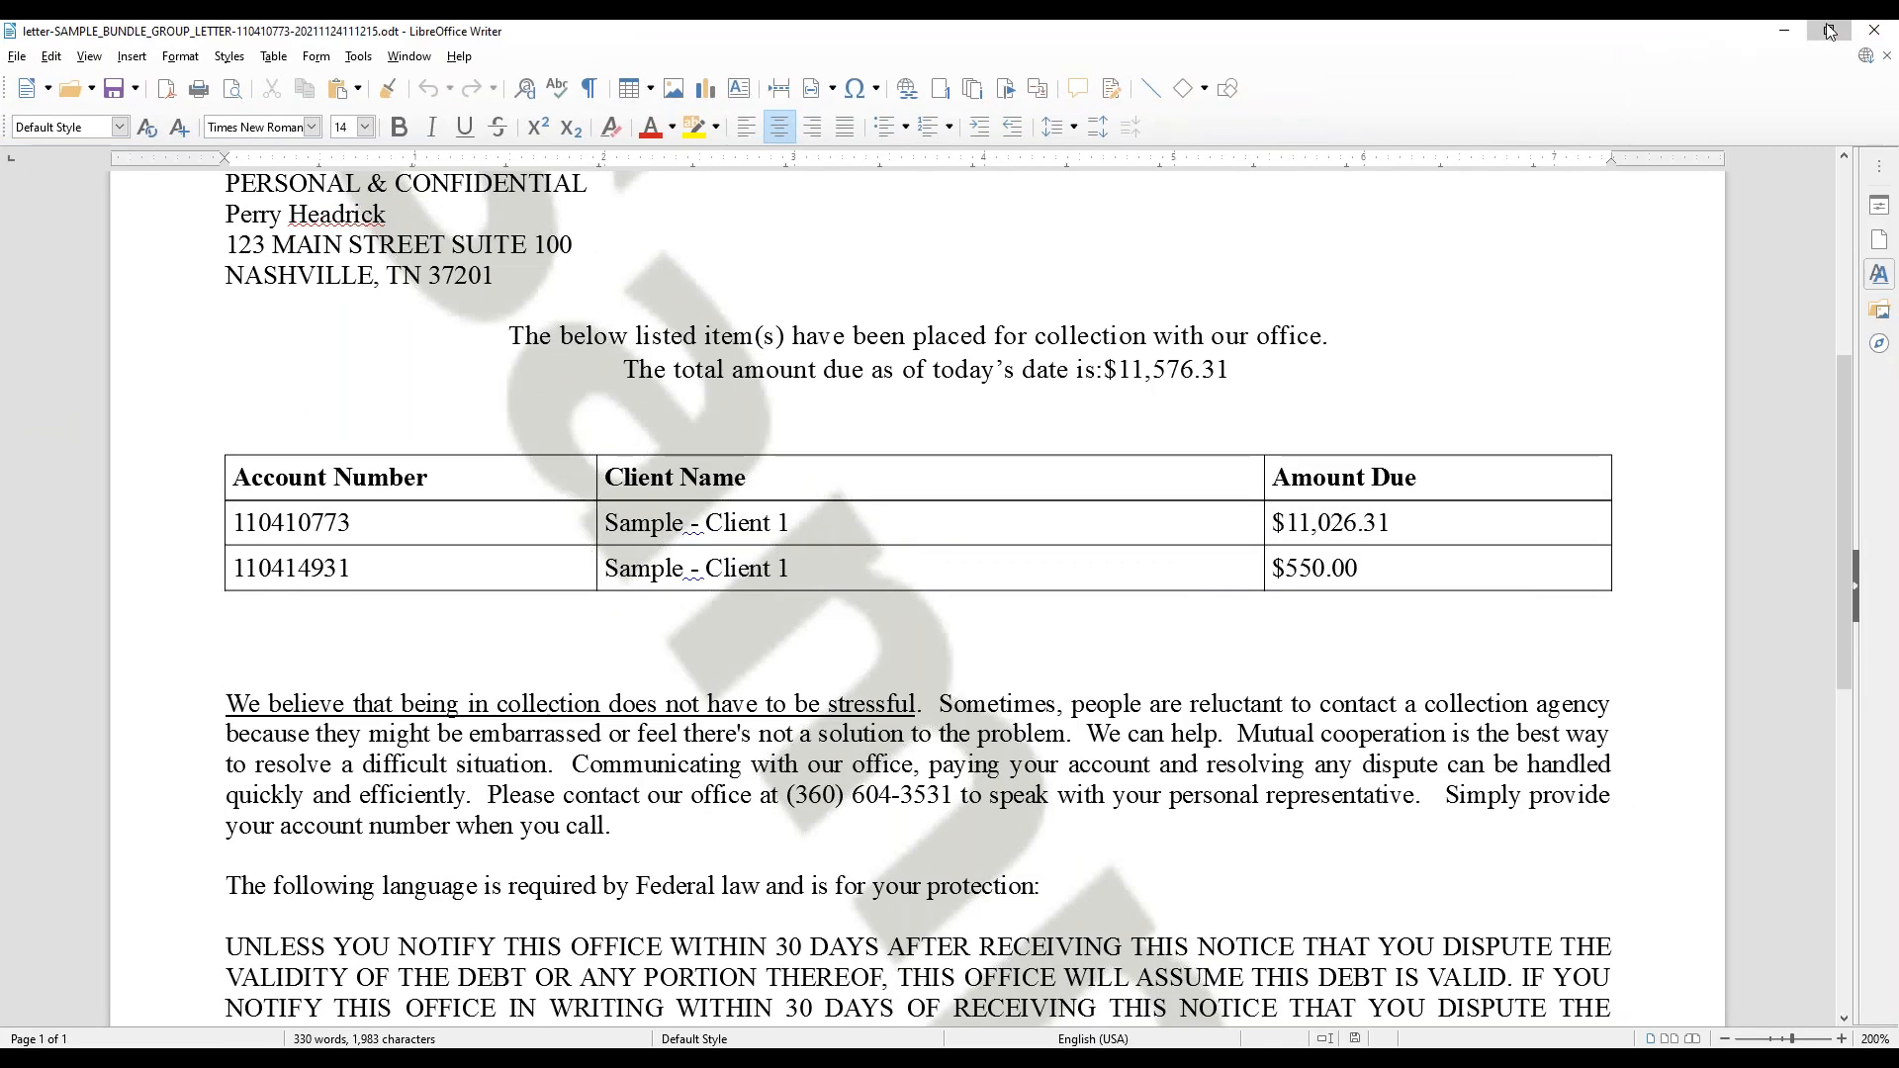
{"action": "left_click", "coordinate": [1829, 32]}
{"action": "left_click_drag", "start_coordinate": [1090, 911], "coordinate": [1146, 555]}
{"action": "scroll", "coordinate": [1014, 384], "scroll_direction": "down", "scroll_amount": 3}
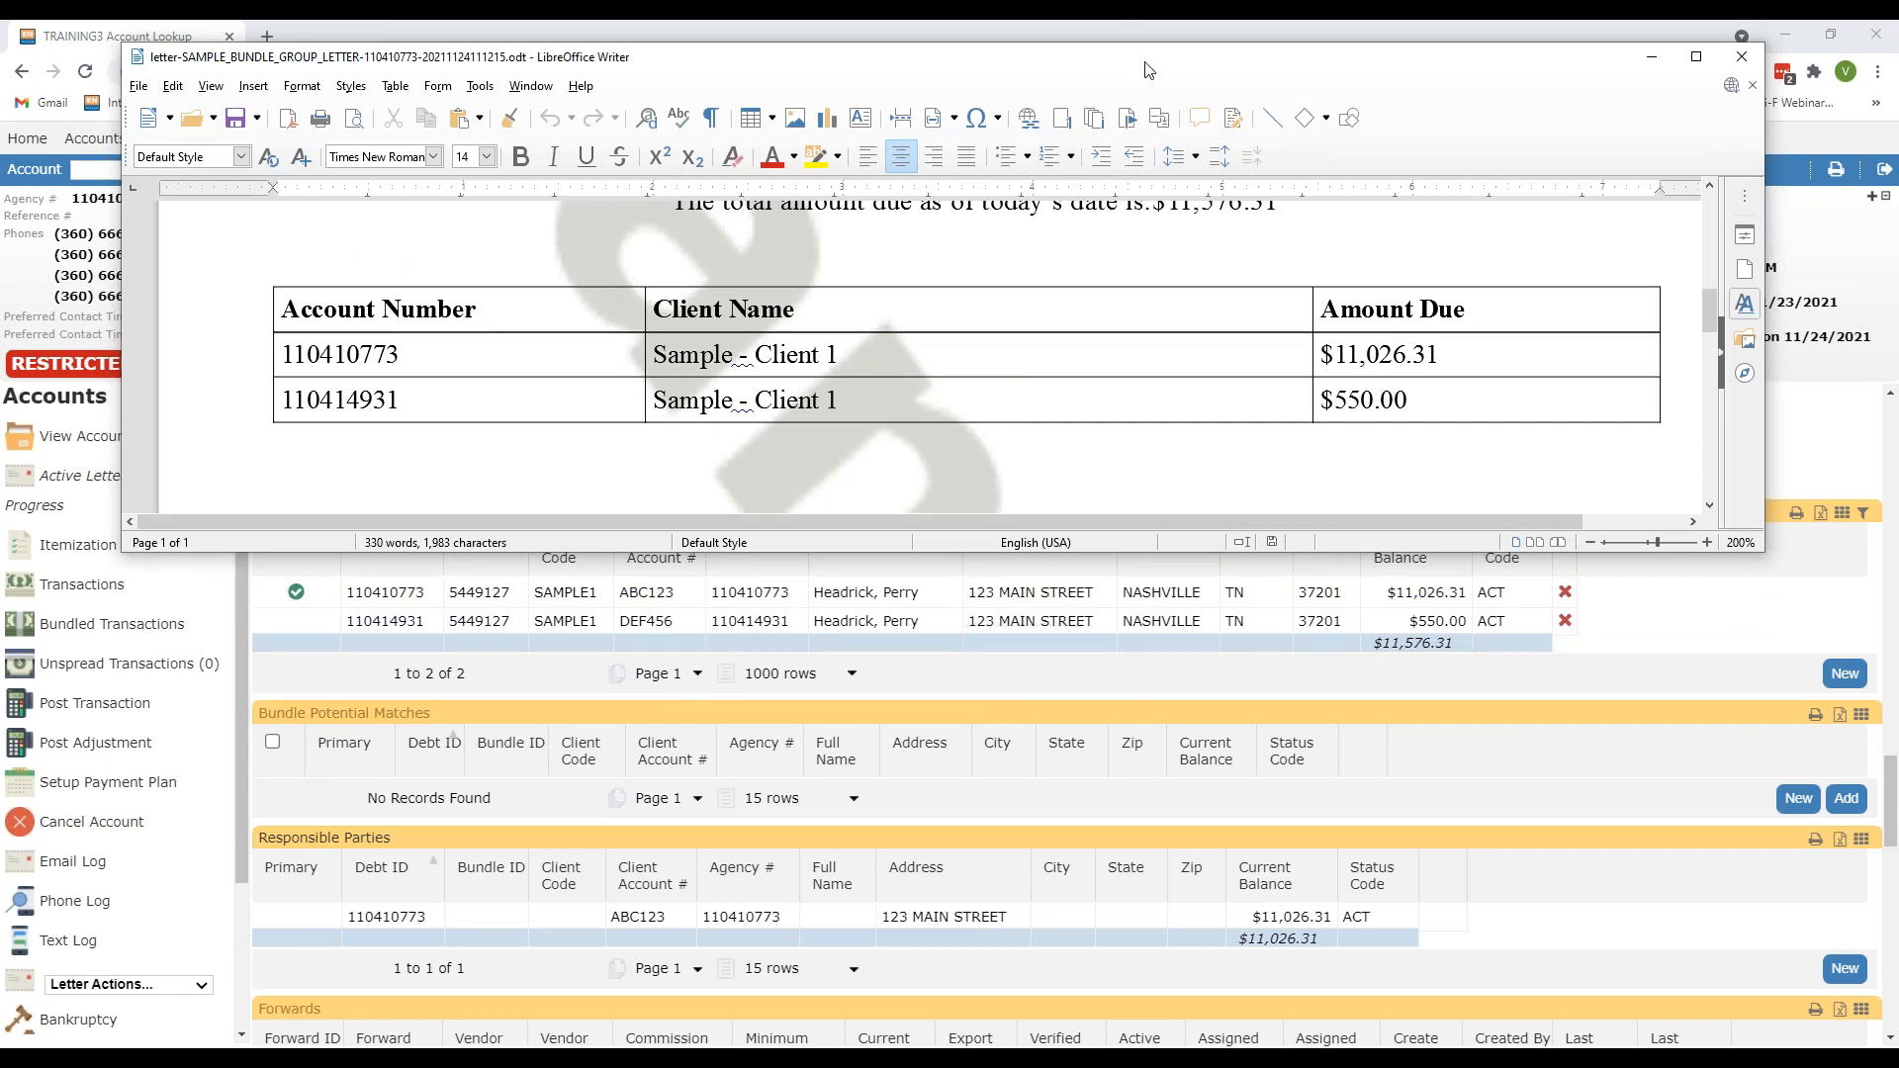
{"action": "left_click_drag", "start_coordinate": [1145, 69], "coordinate": [1145, 47]}
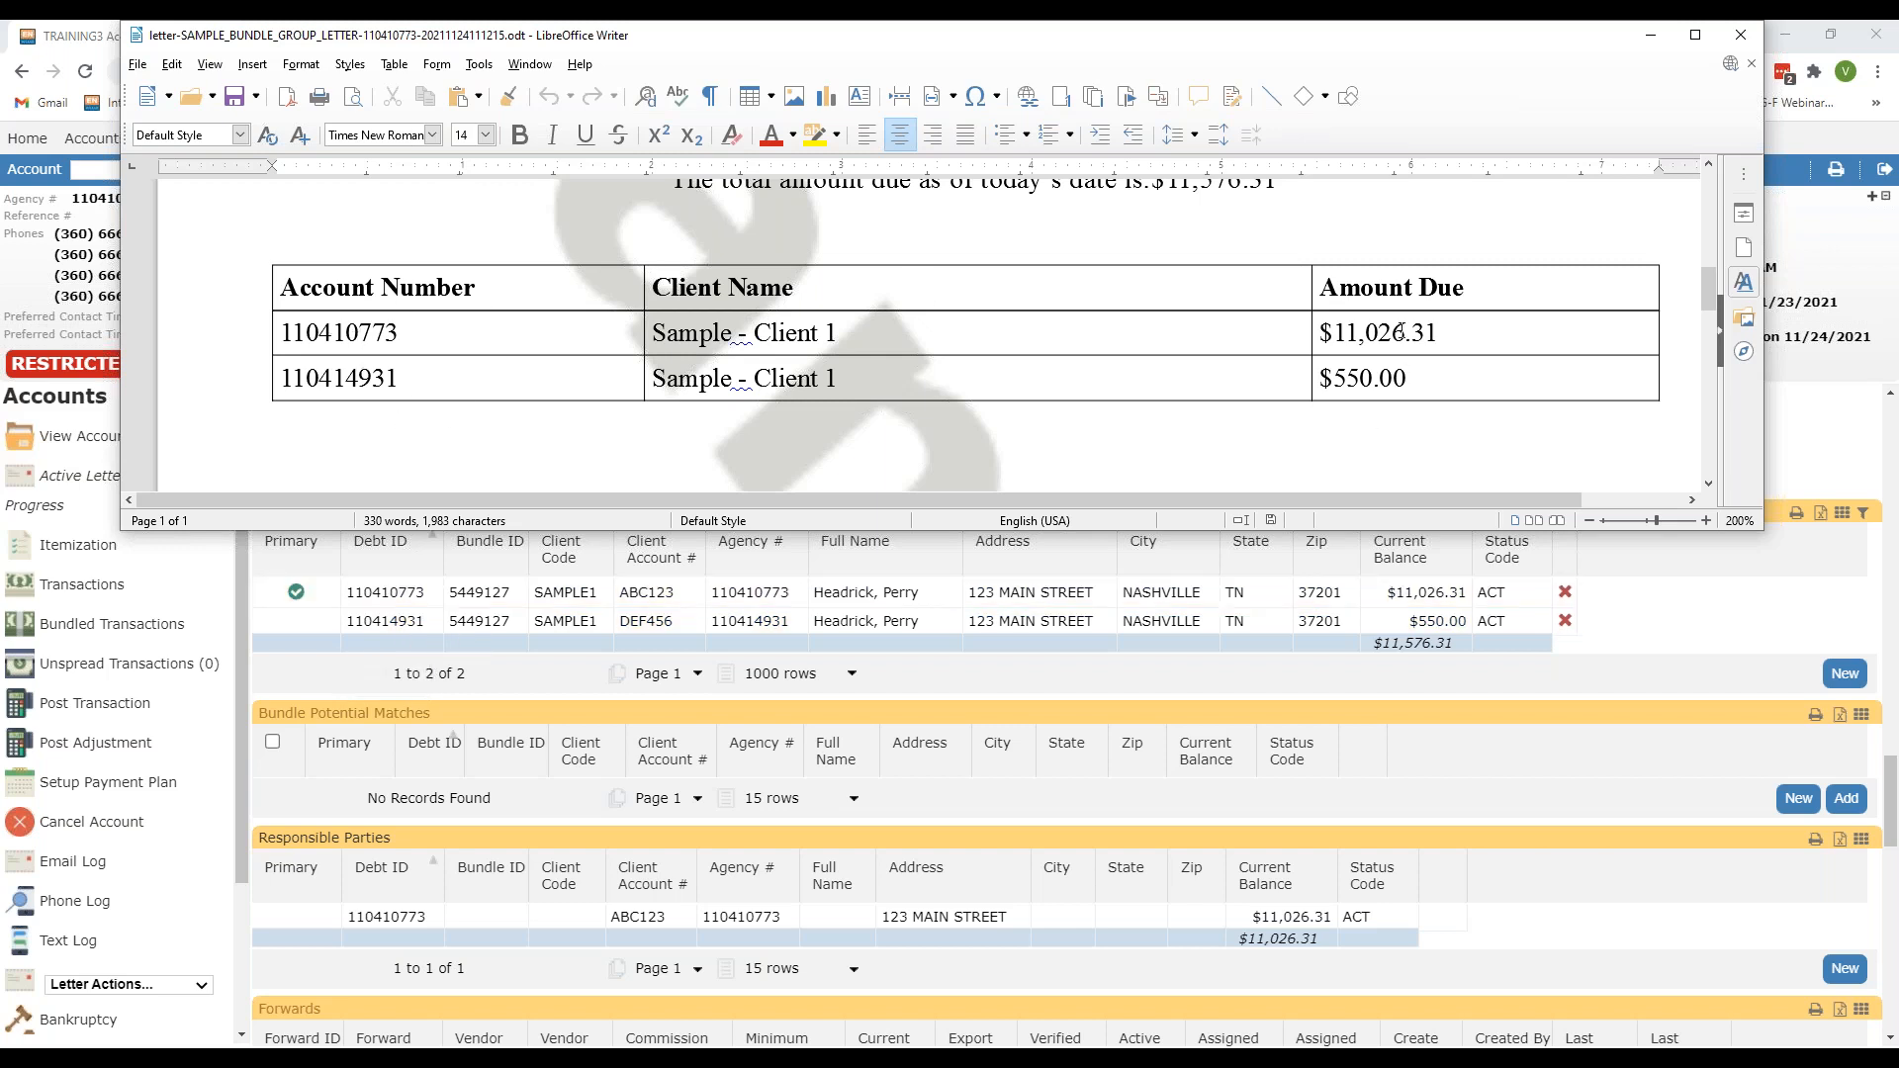
Step: Compare the letter's total and account amounts with the filtered Bundle list, and close the letter
{"action": "scroll", "coordinate": [1315, 364], "scroll_direction": "up", "scroll_amount": 3}
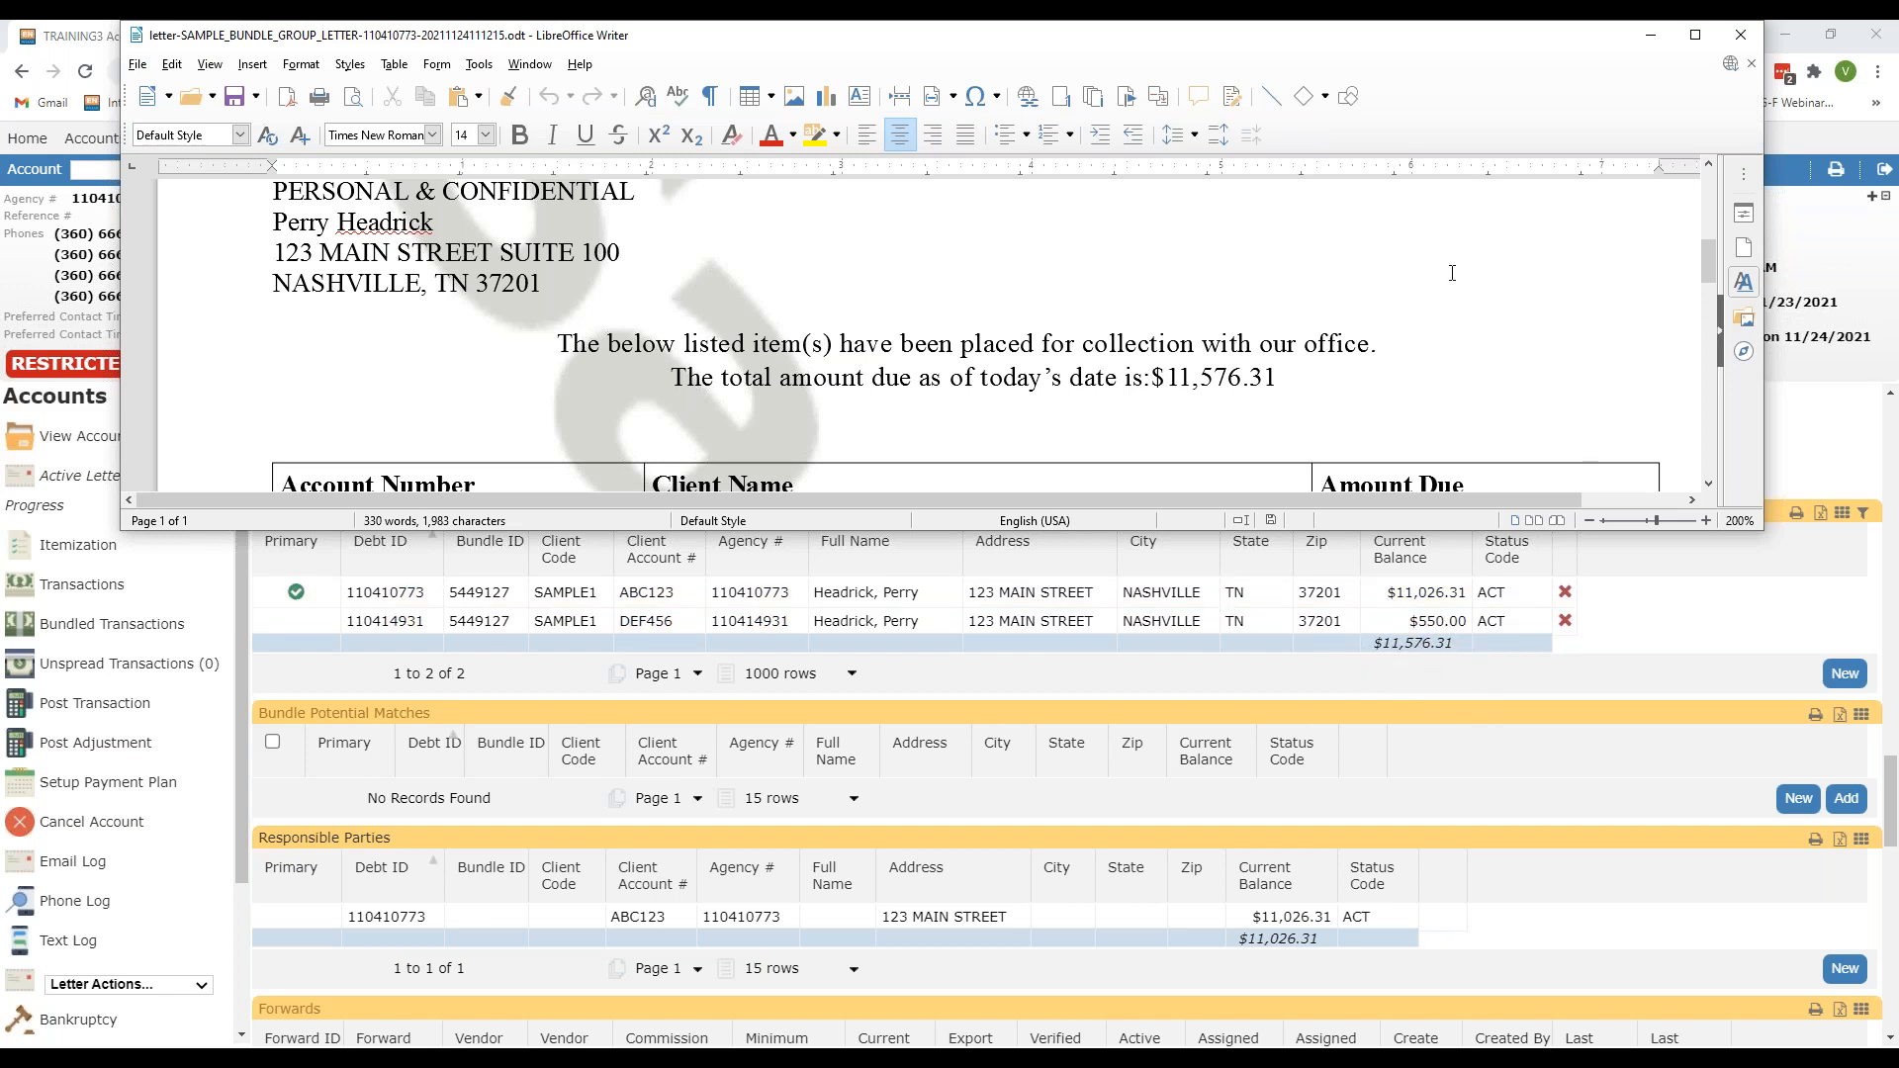
{"action": "scroll", "coordinate": [1255, 473], "scroll_direction": "down", "scroll_amount": 2}
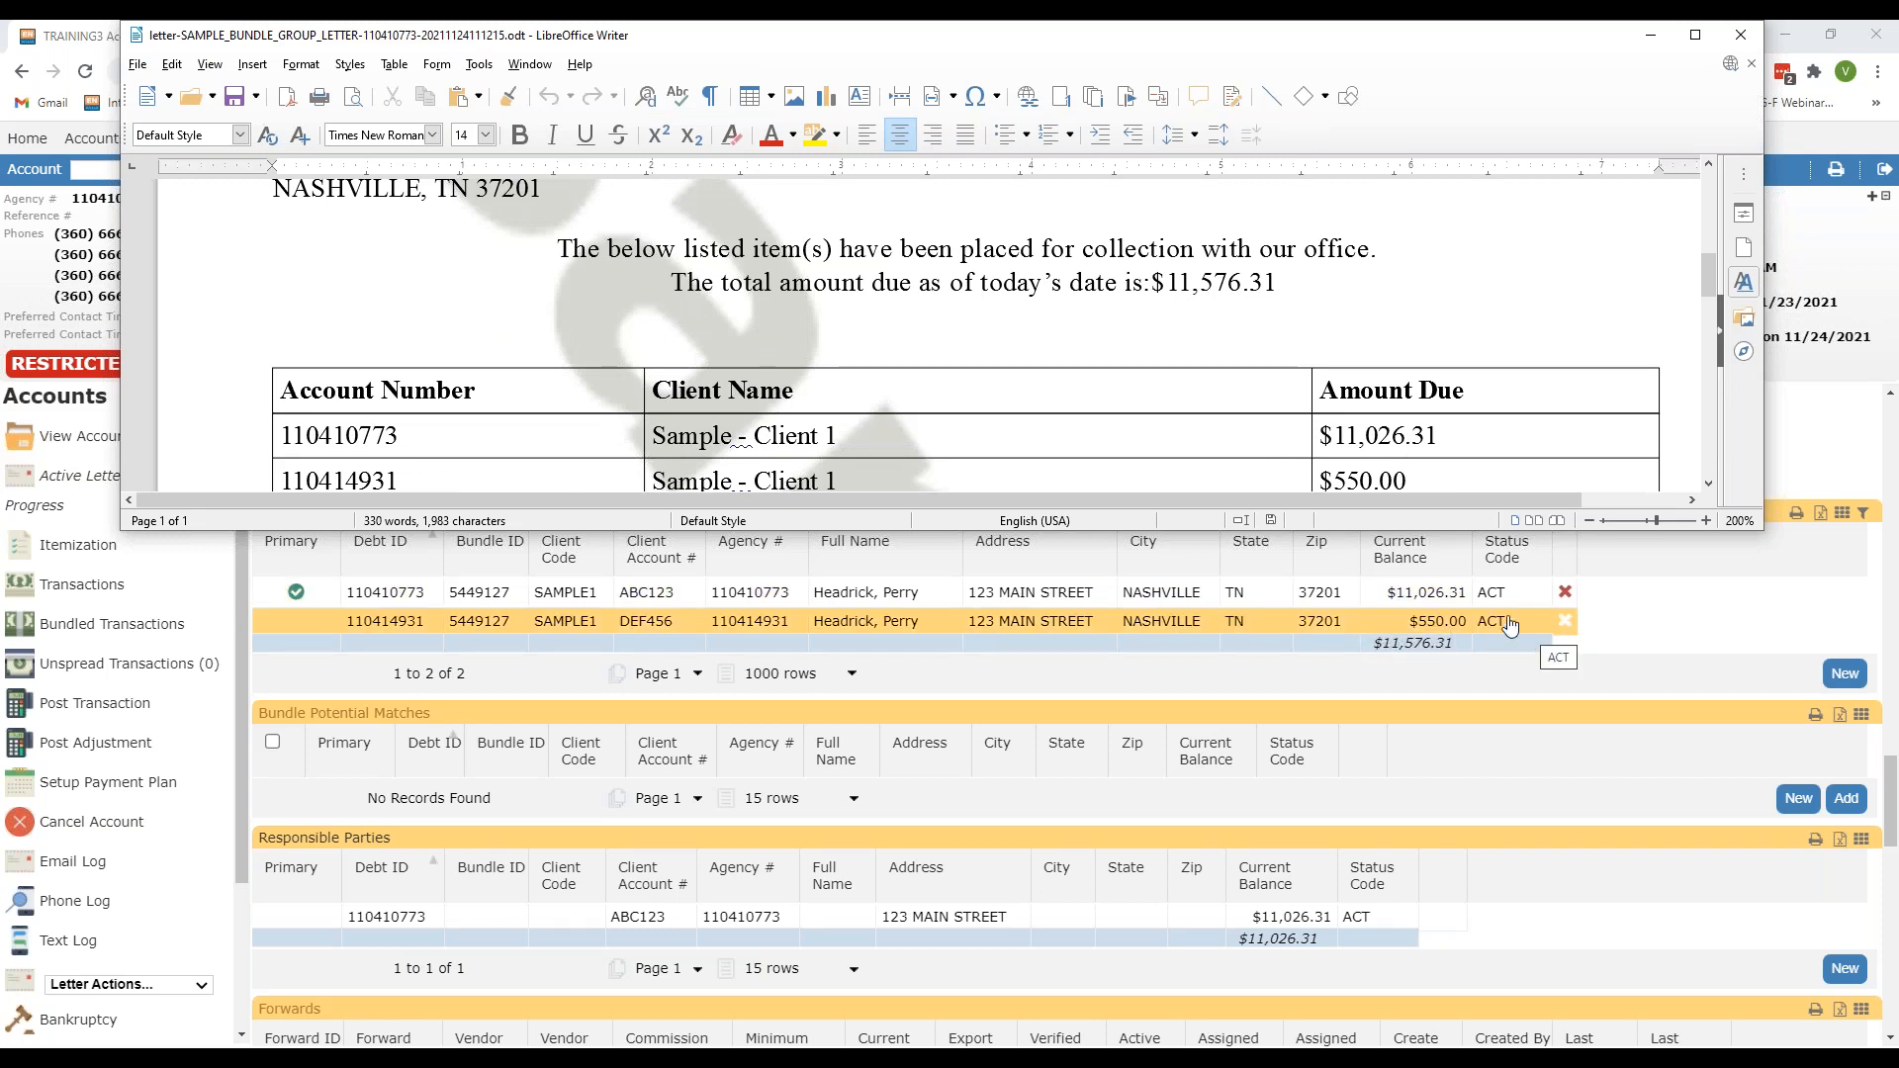
{"action": "left_click", "coordinate": [1741, 38]}
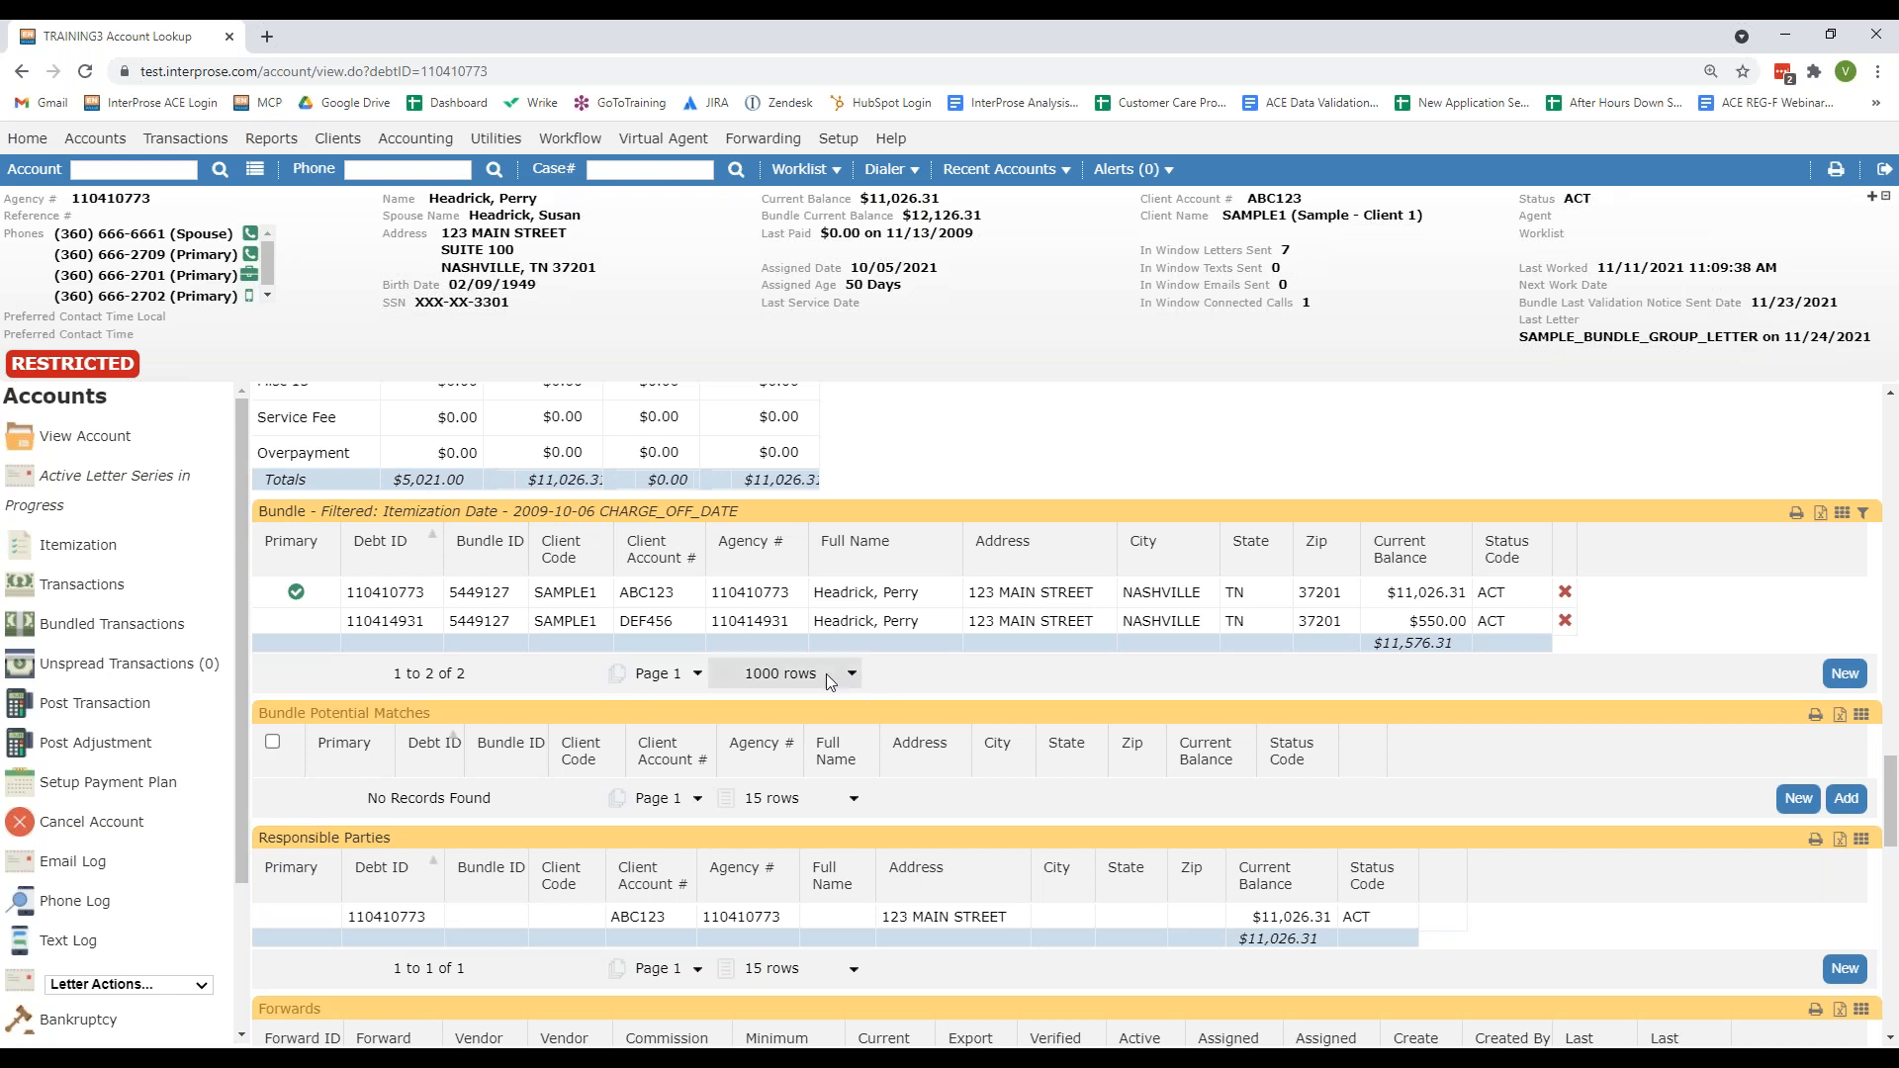
Step: Open the Apply To accounts selection for the account notation and filter it by Itemization Date - 2009-10-06 CHARGE_OFF_DATE
{"action": "scroll", "coordinate": [827, 673], "scroll_direction": "up", "scroll_amount": 8}
{"action": "scroll", "coordinate": [824, 682], "scroll_direction": "up", "scroll_amount": 10}
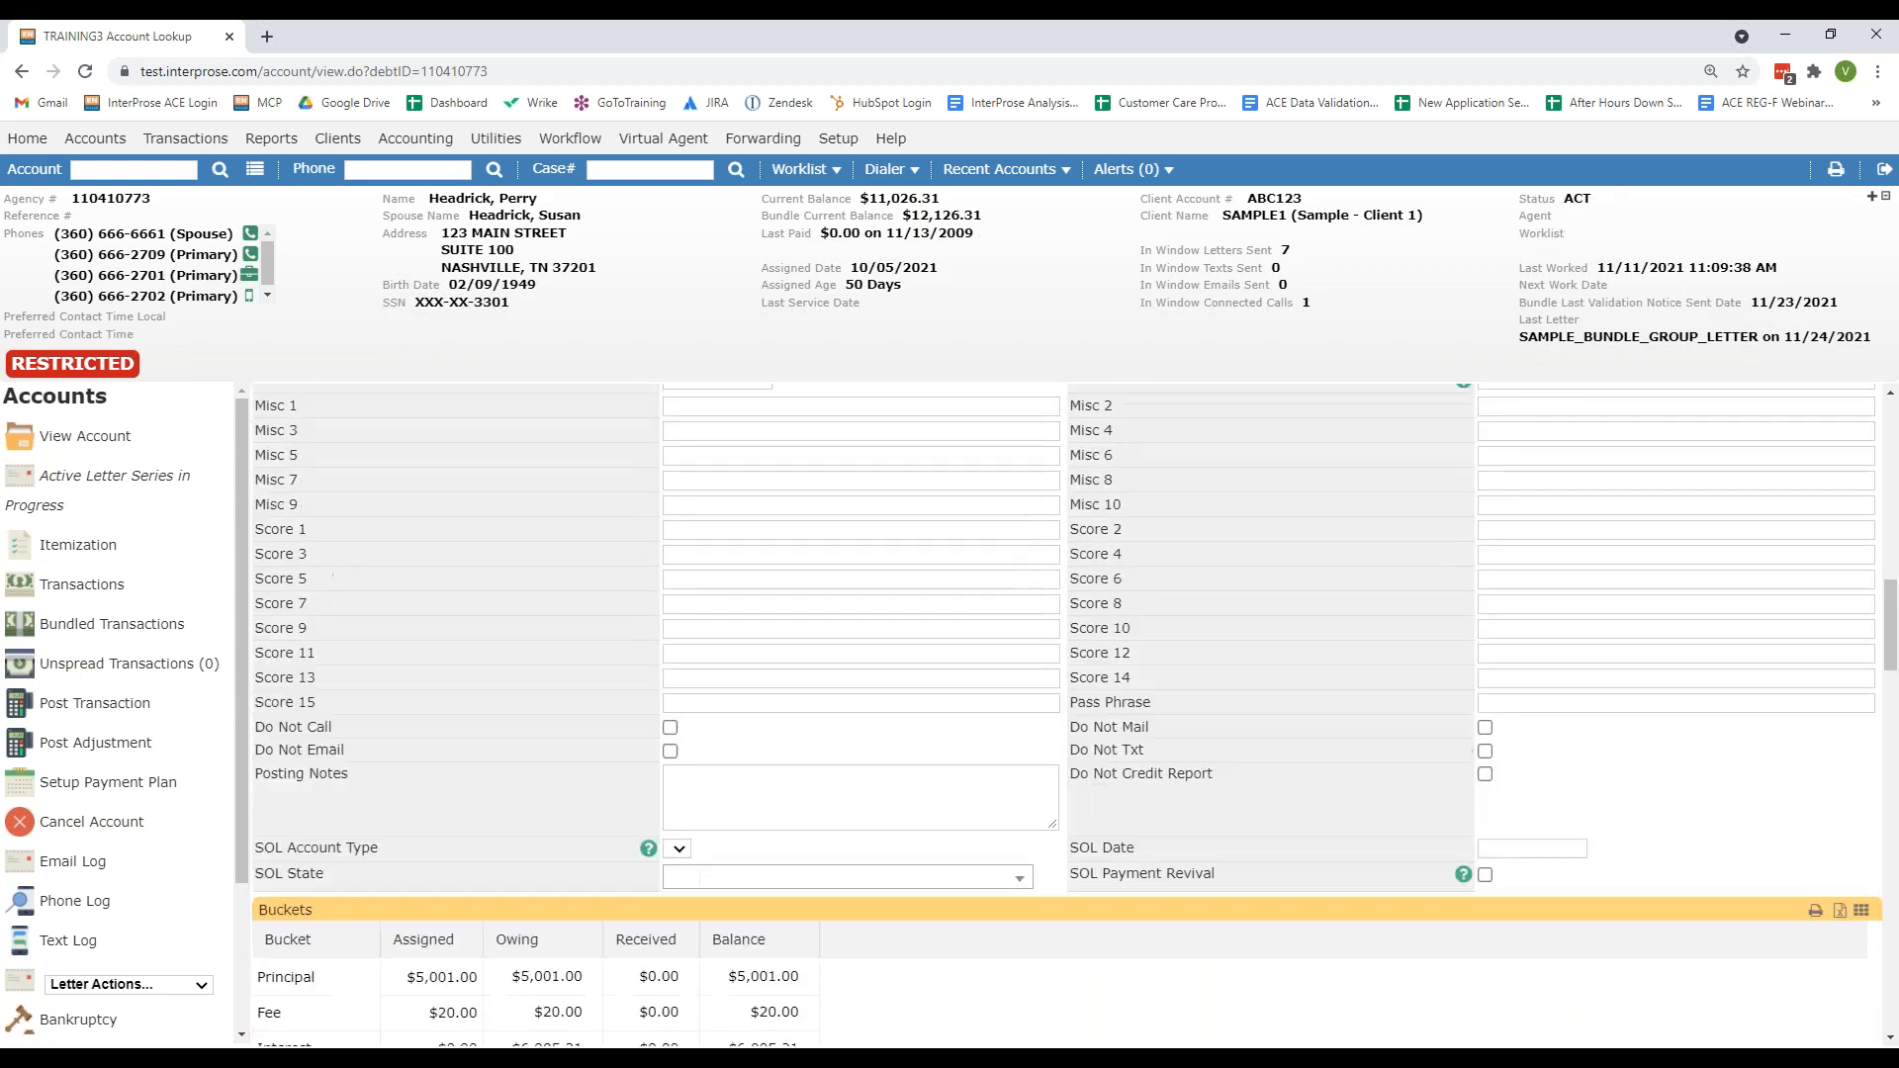
{"action": "scroll", "coordinate": [861, 732], "scroll_direction": "up", "scroll_amount": 1}
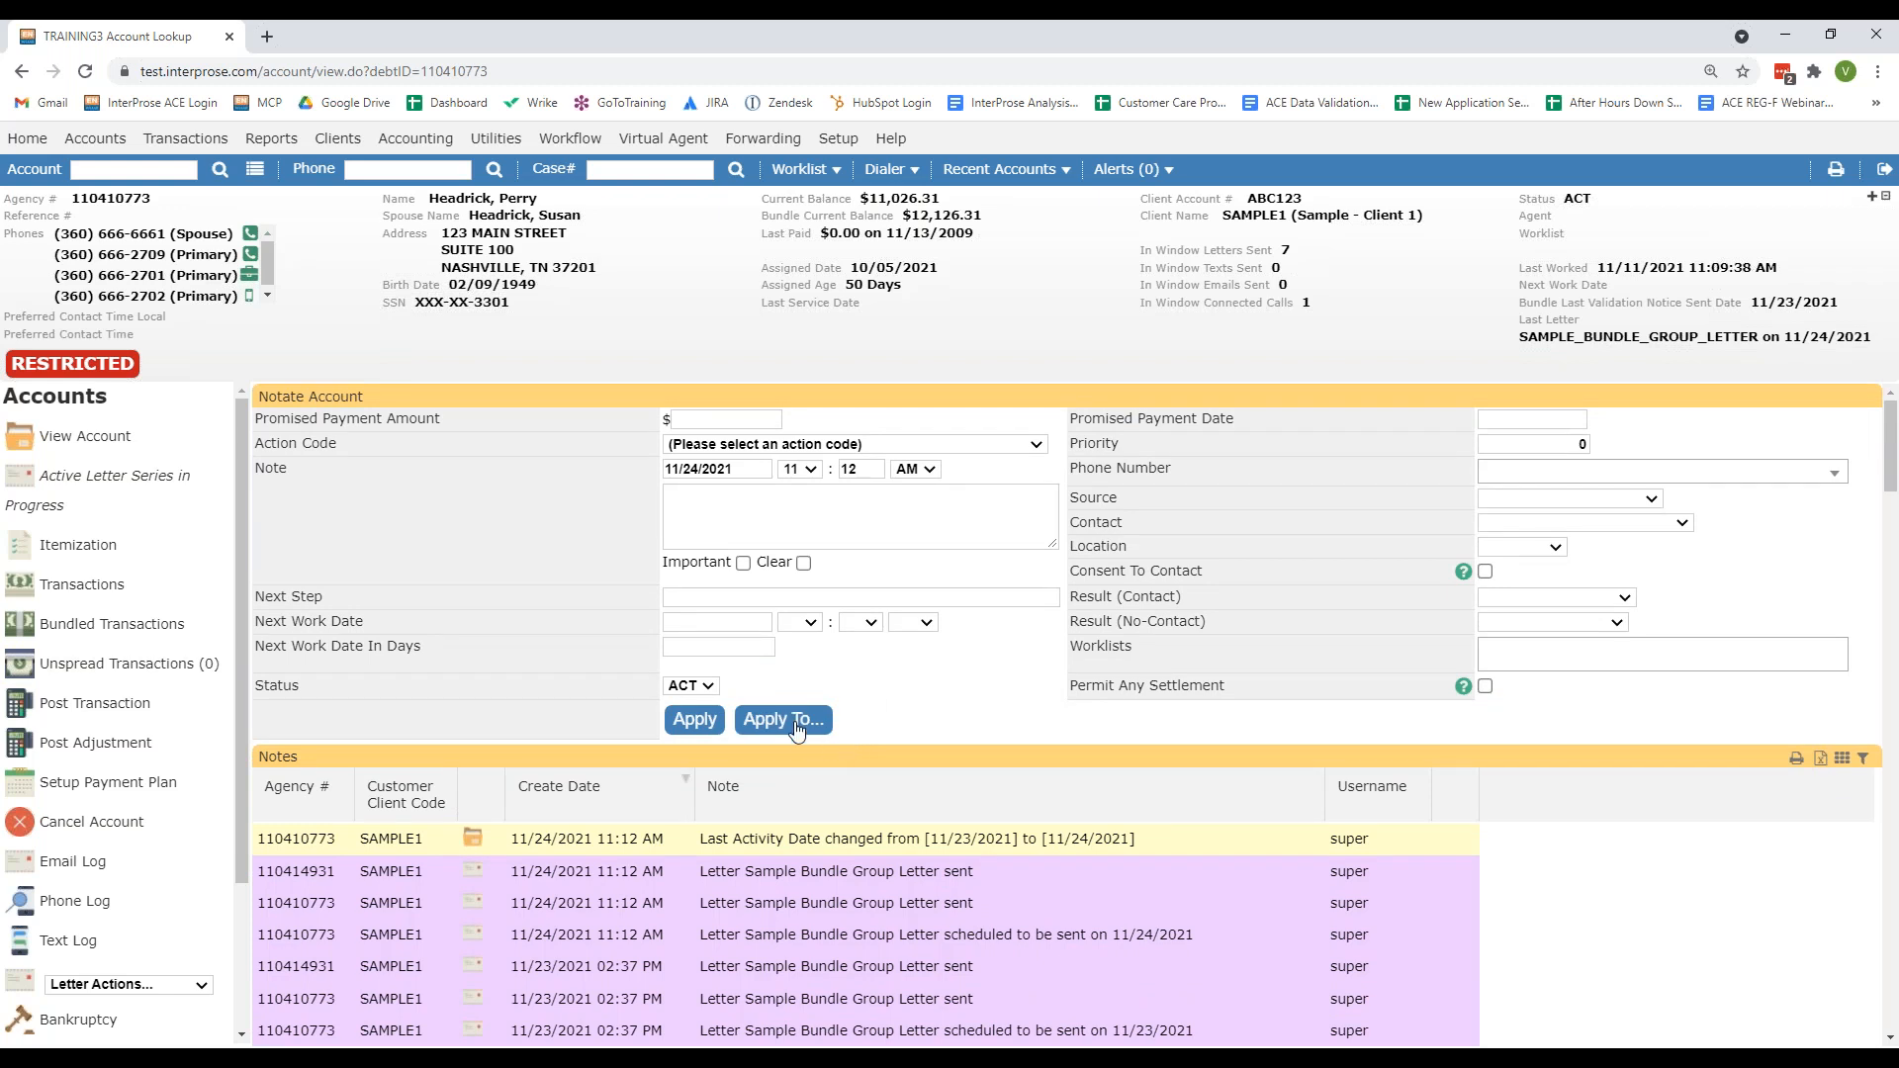
{"action": "left_click", "coordinate": [797, 727]}
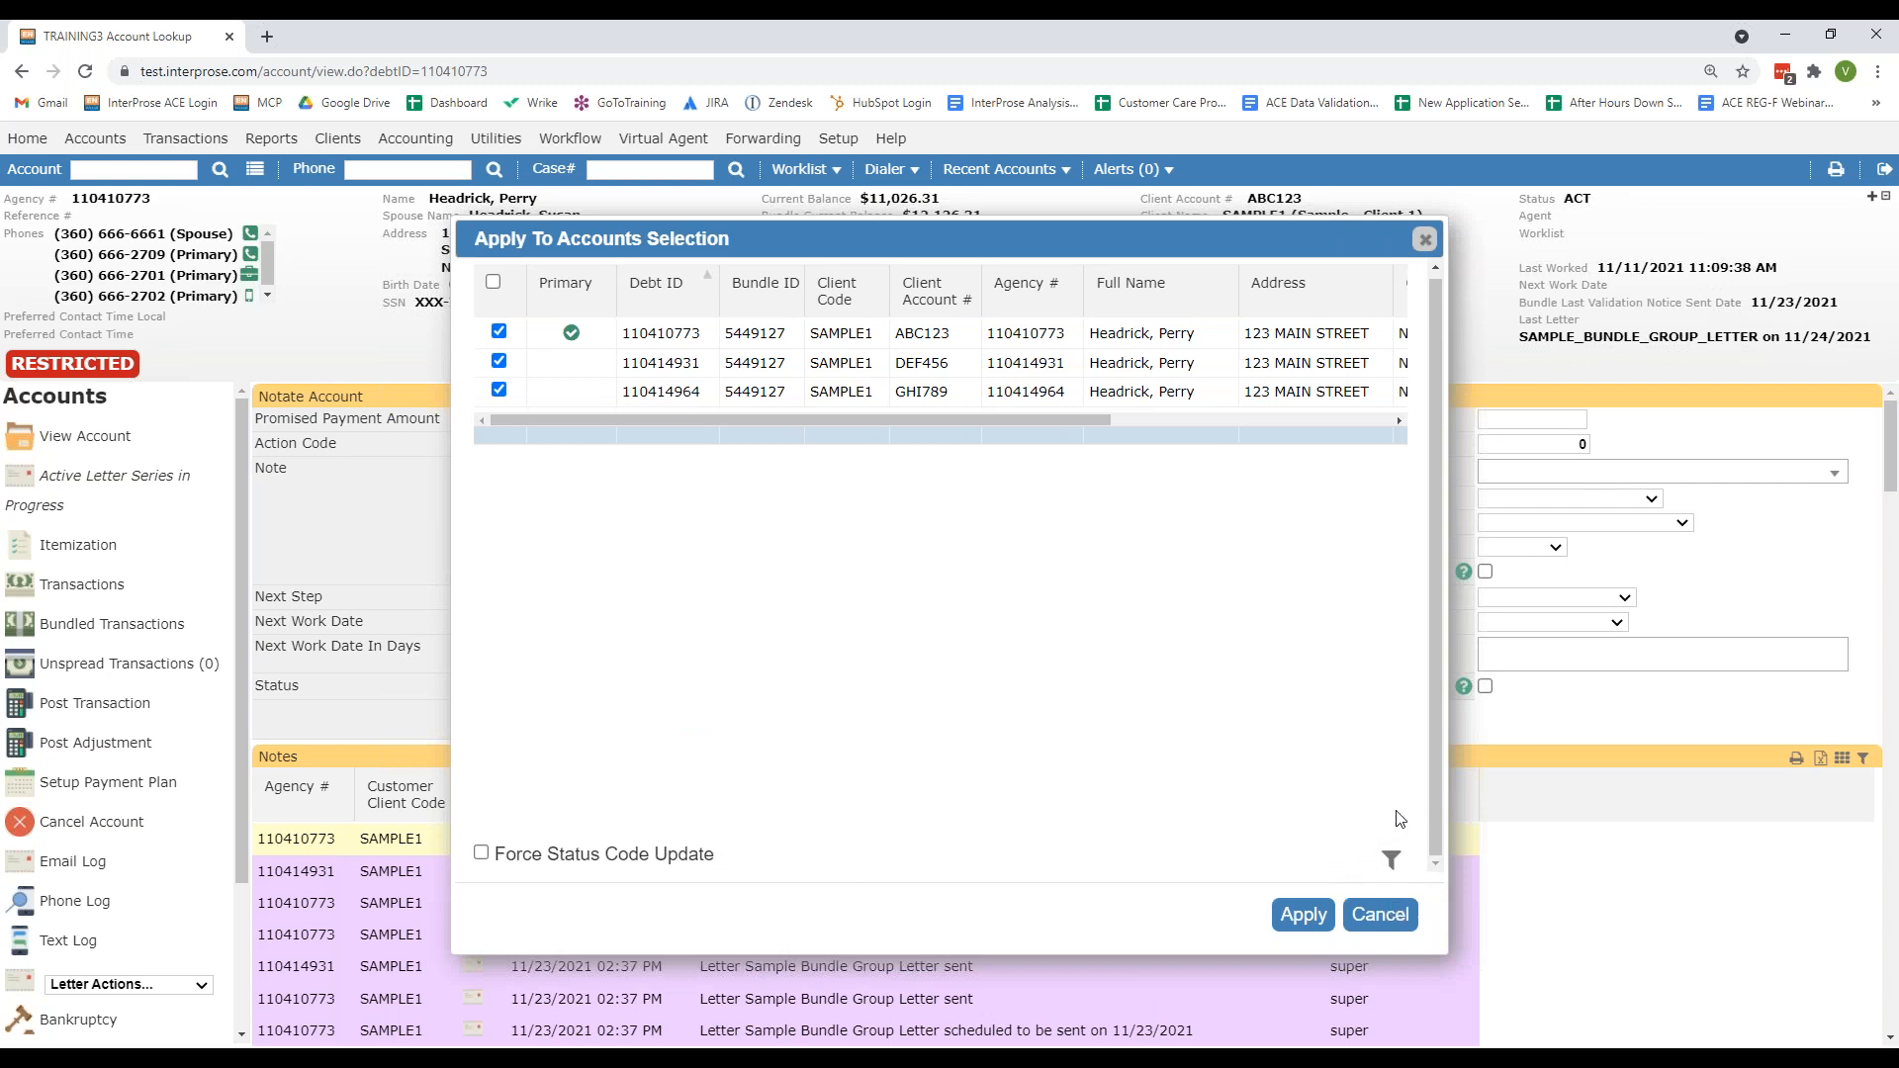
{"action": "left_click", "coordinate": [1394, 868]}
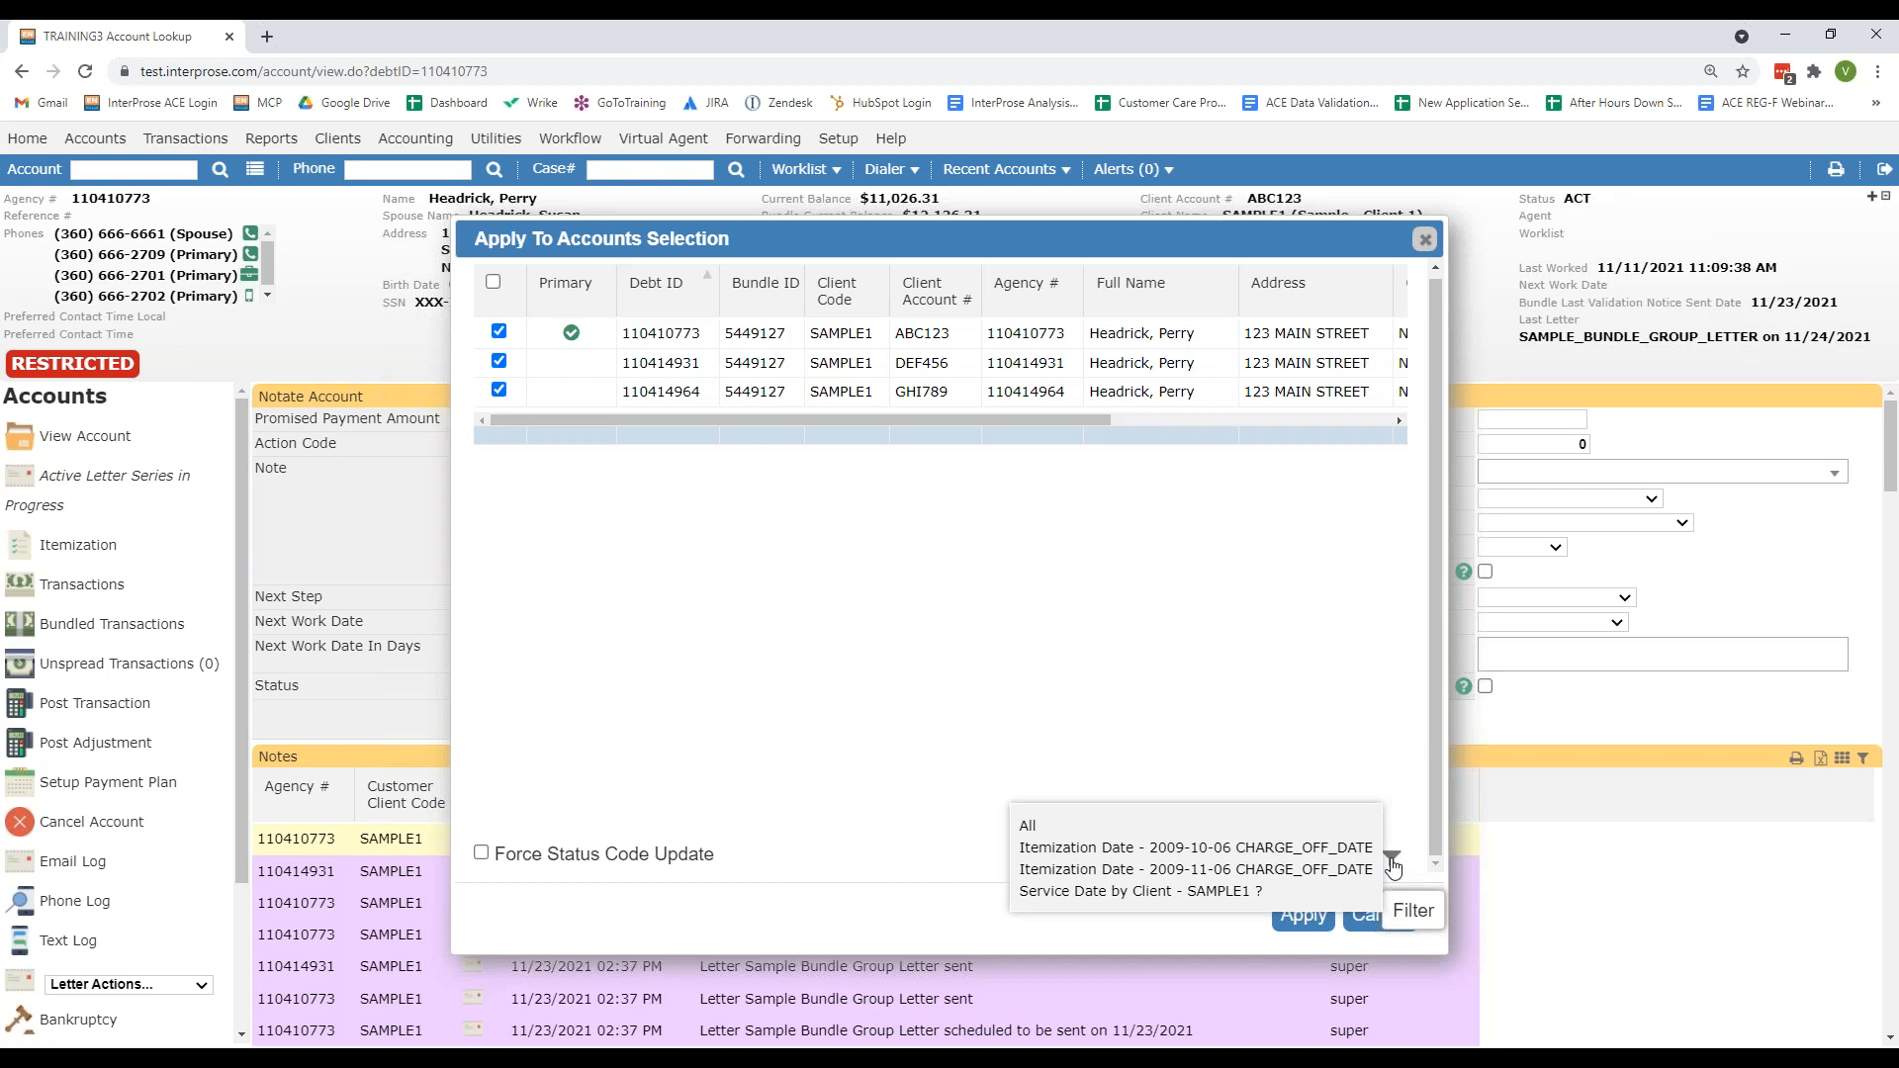
{"action": "left_click", "coordinate": [1264, 851]}
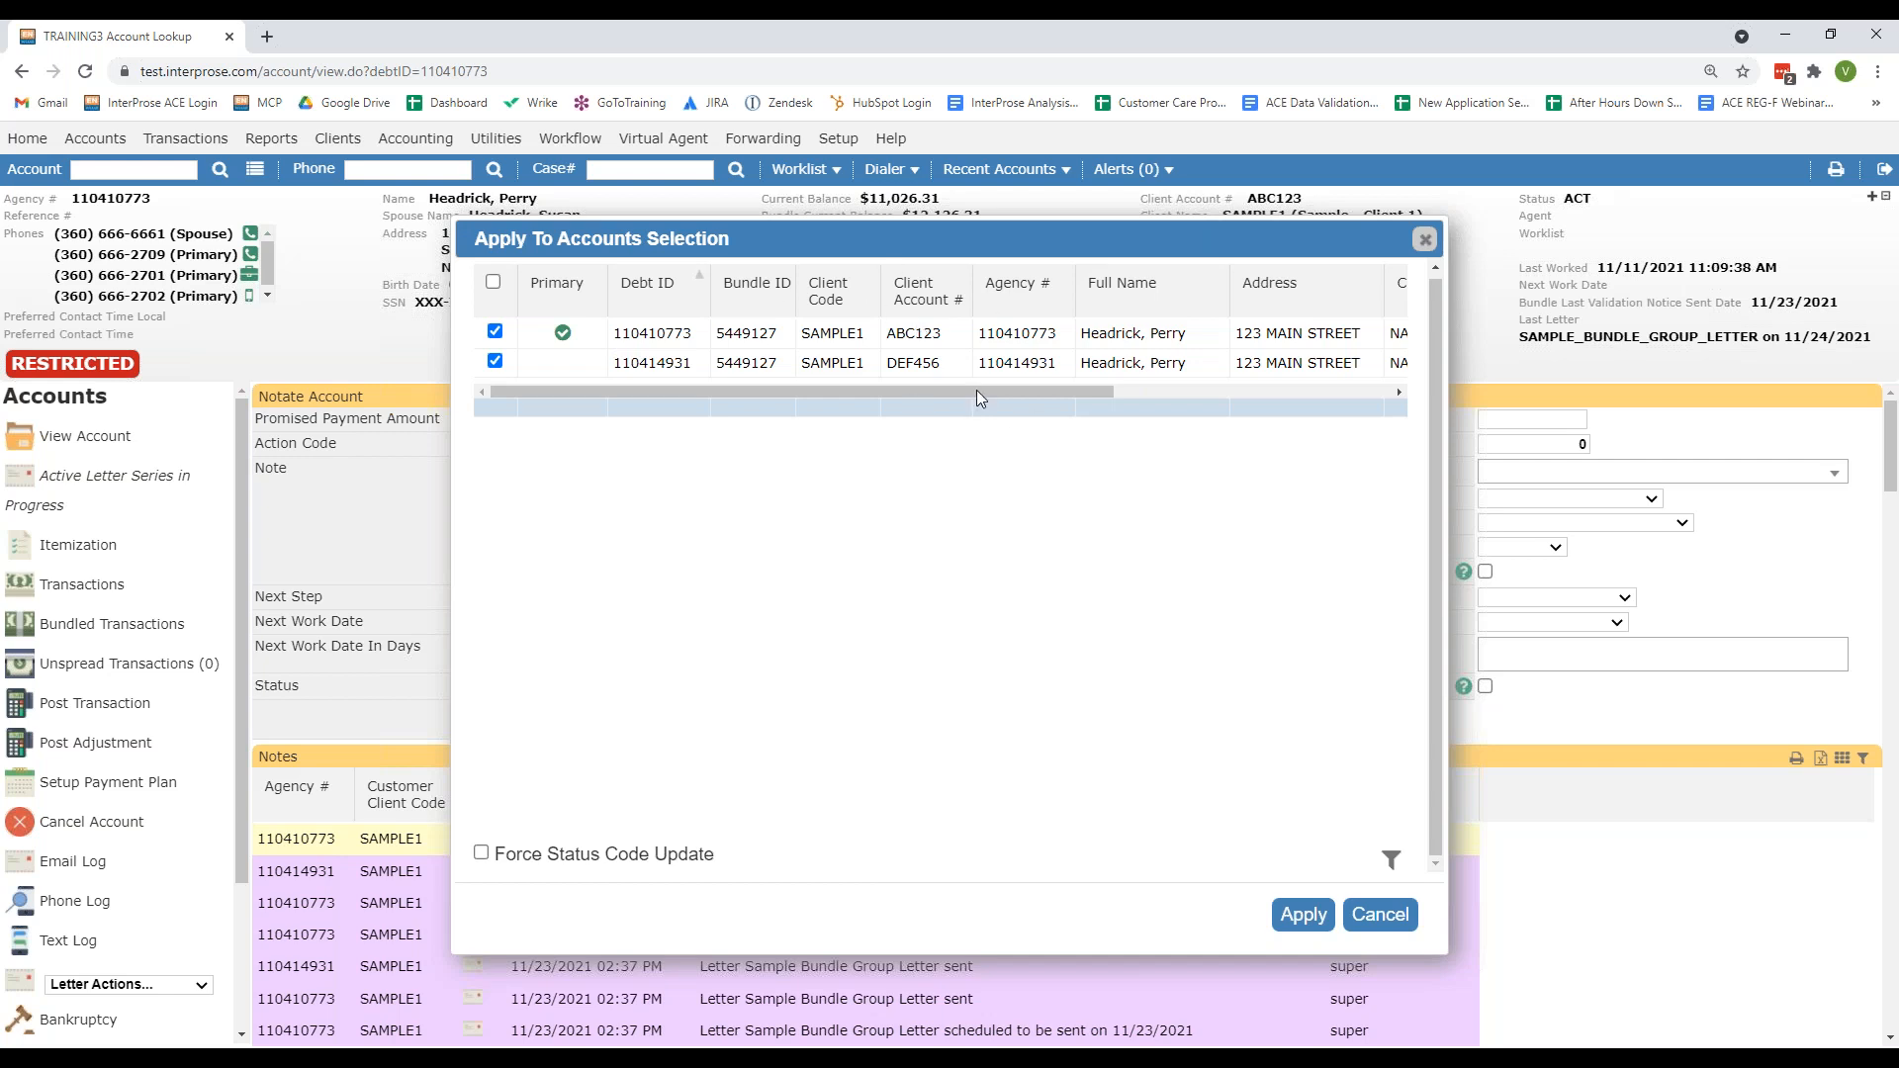
Step: Filter the Apply To accounts selection by Itemization Date - 2009-11-06 CHARGE_OFF_DATE and close it without applying
{"action": "left_click", "coordinate": [1391, 864]}
{"action": "left_click", "coordinate": [1344, 878]}
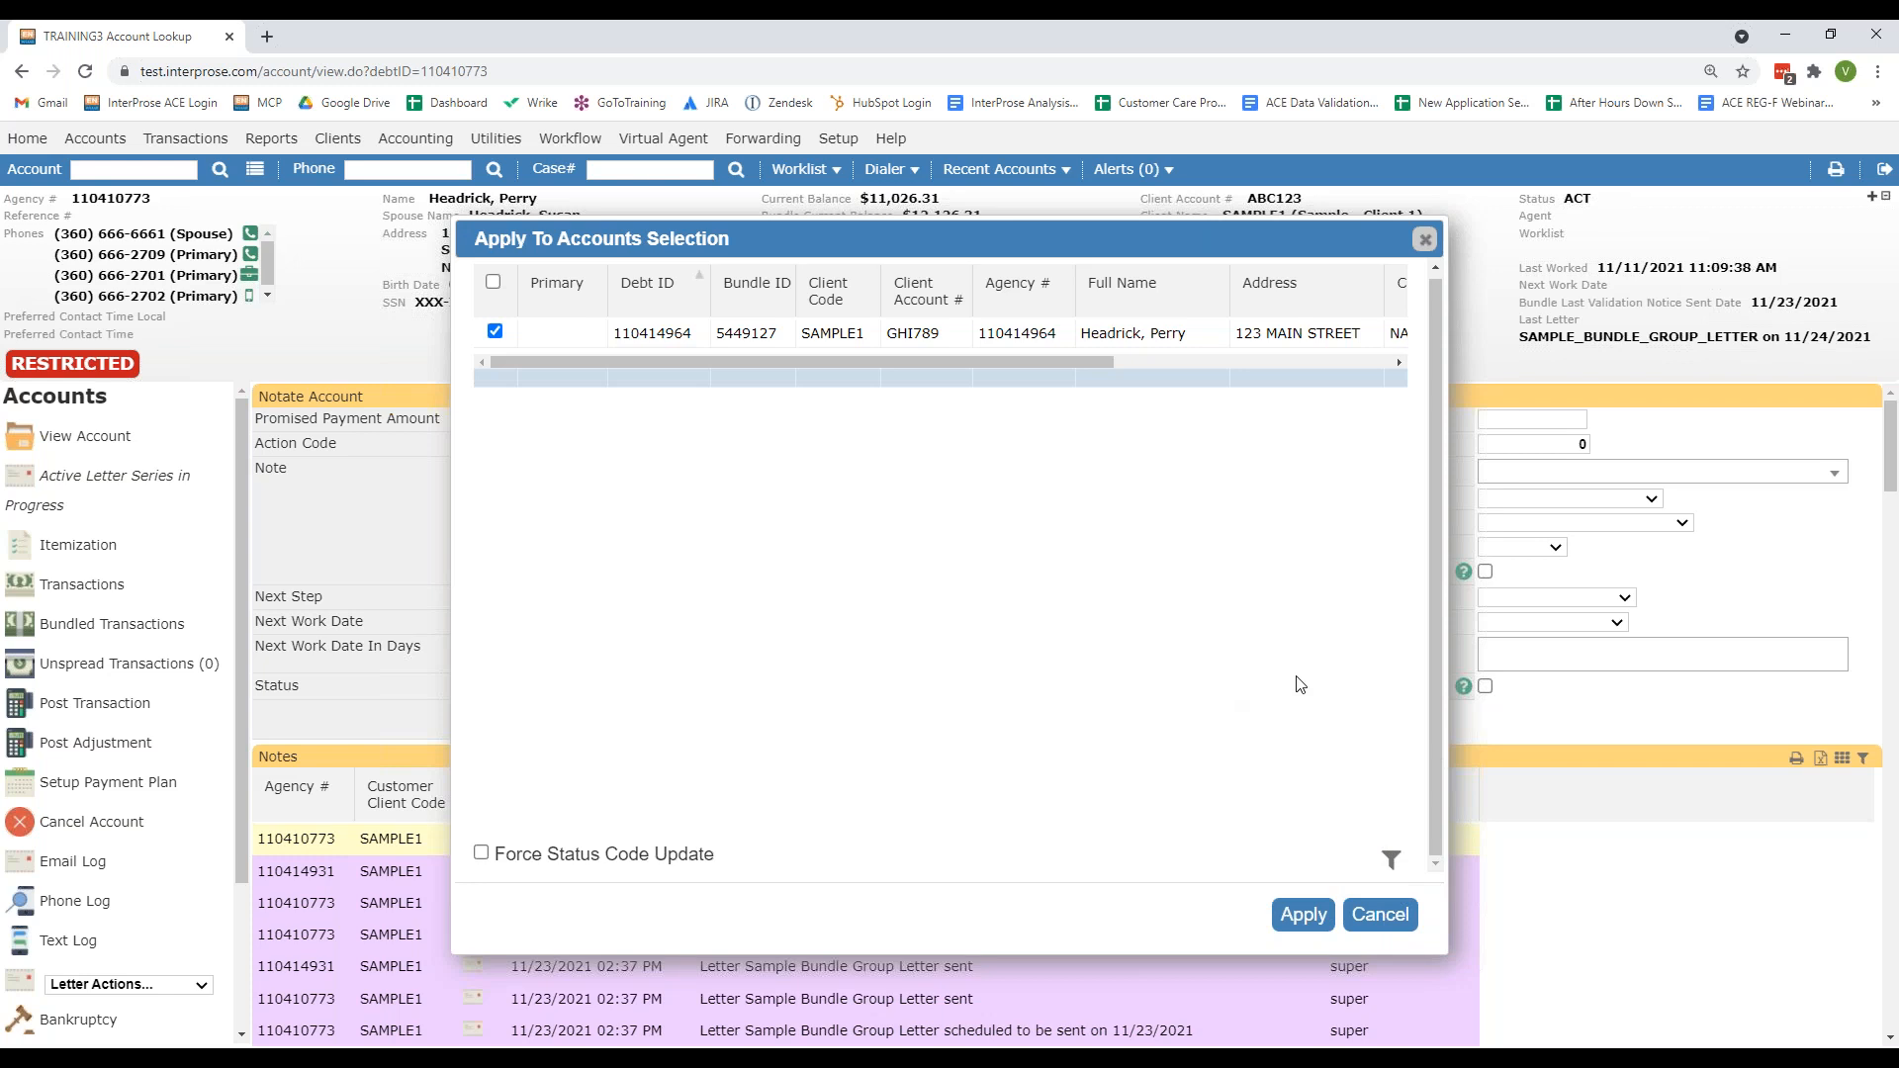
{"action": "left_click", "coordinate": [1424, 239]}
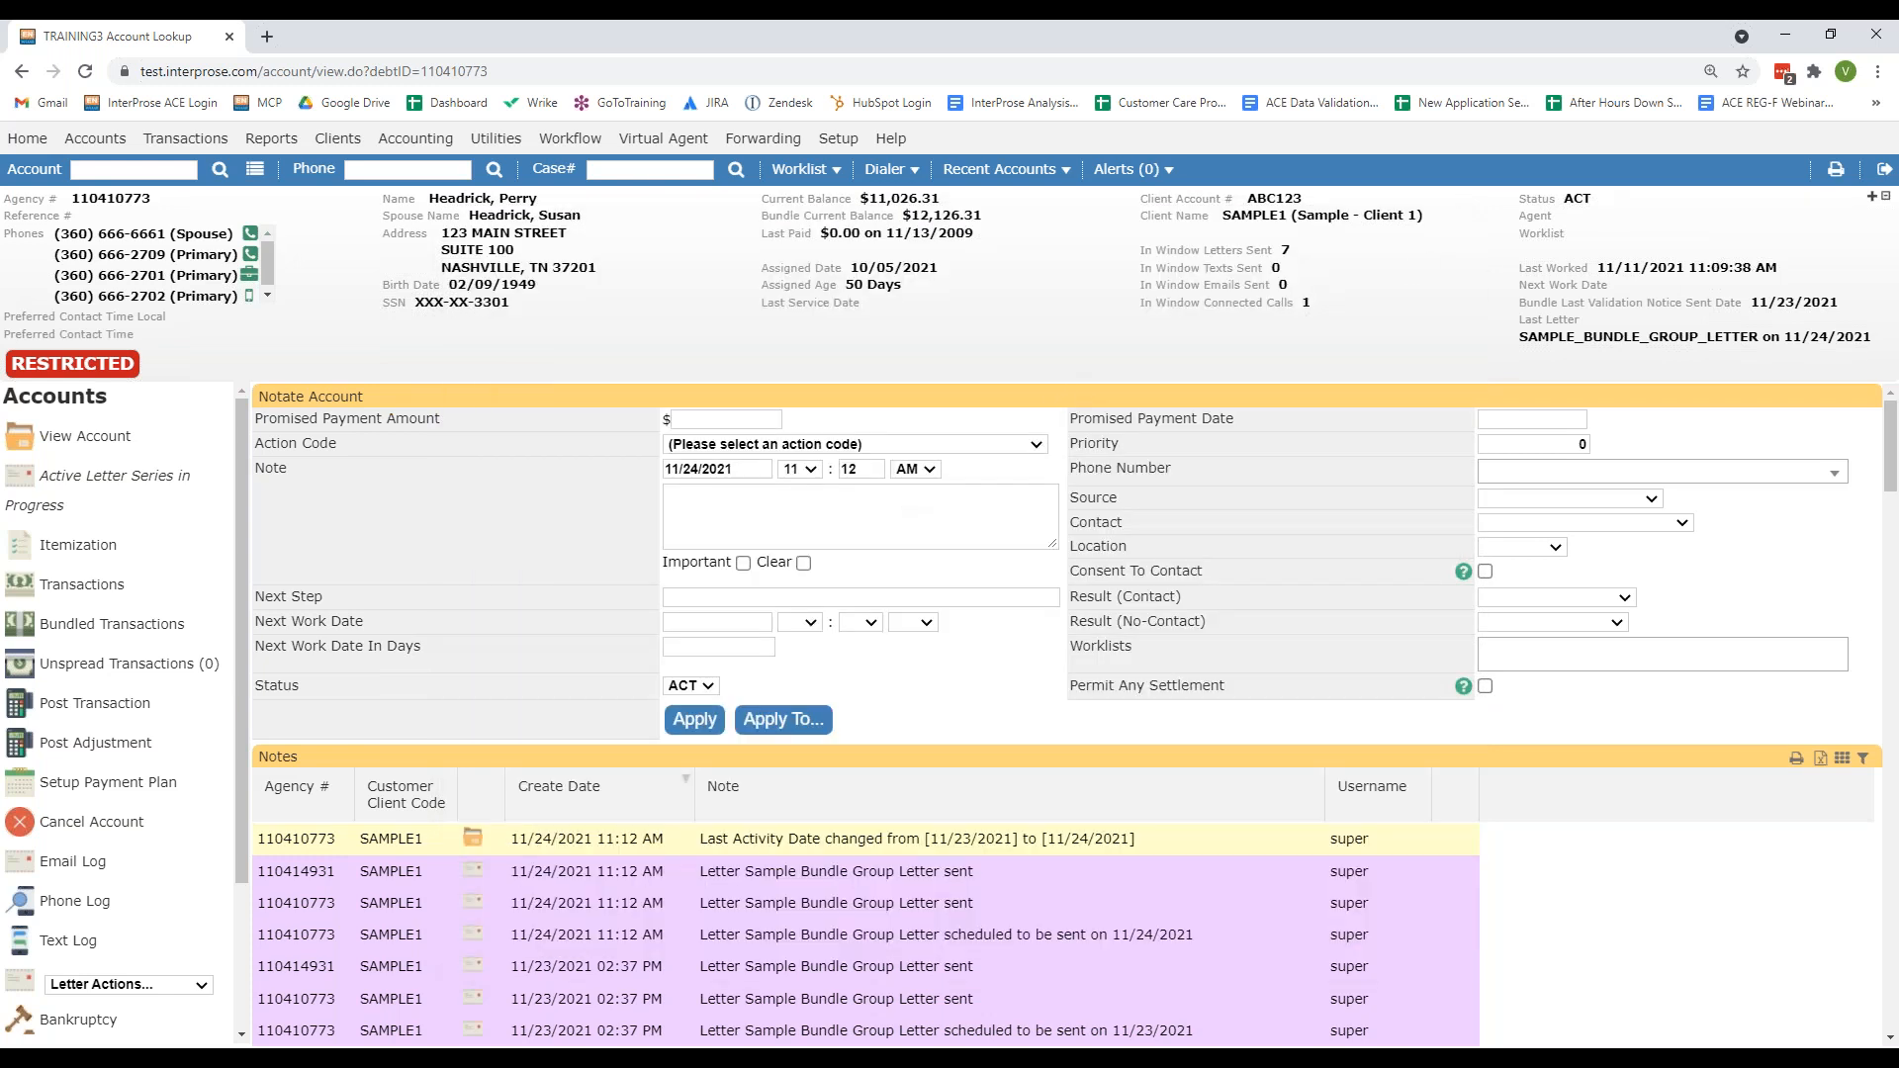
Step: Go to the account's Post Transaction page and filter its Bundle list by Itemization Date - 2009-10-06 CHARGE_OFF_DATE
{"action": "left_click", "coordinate": [136, 721]}
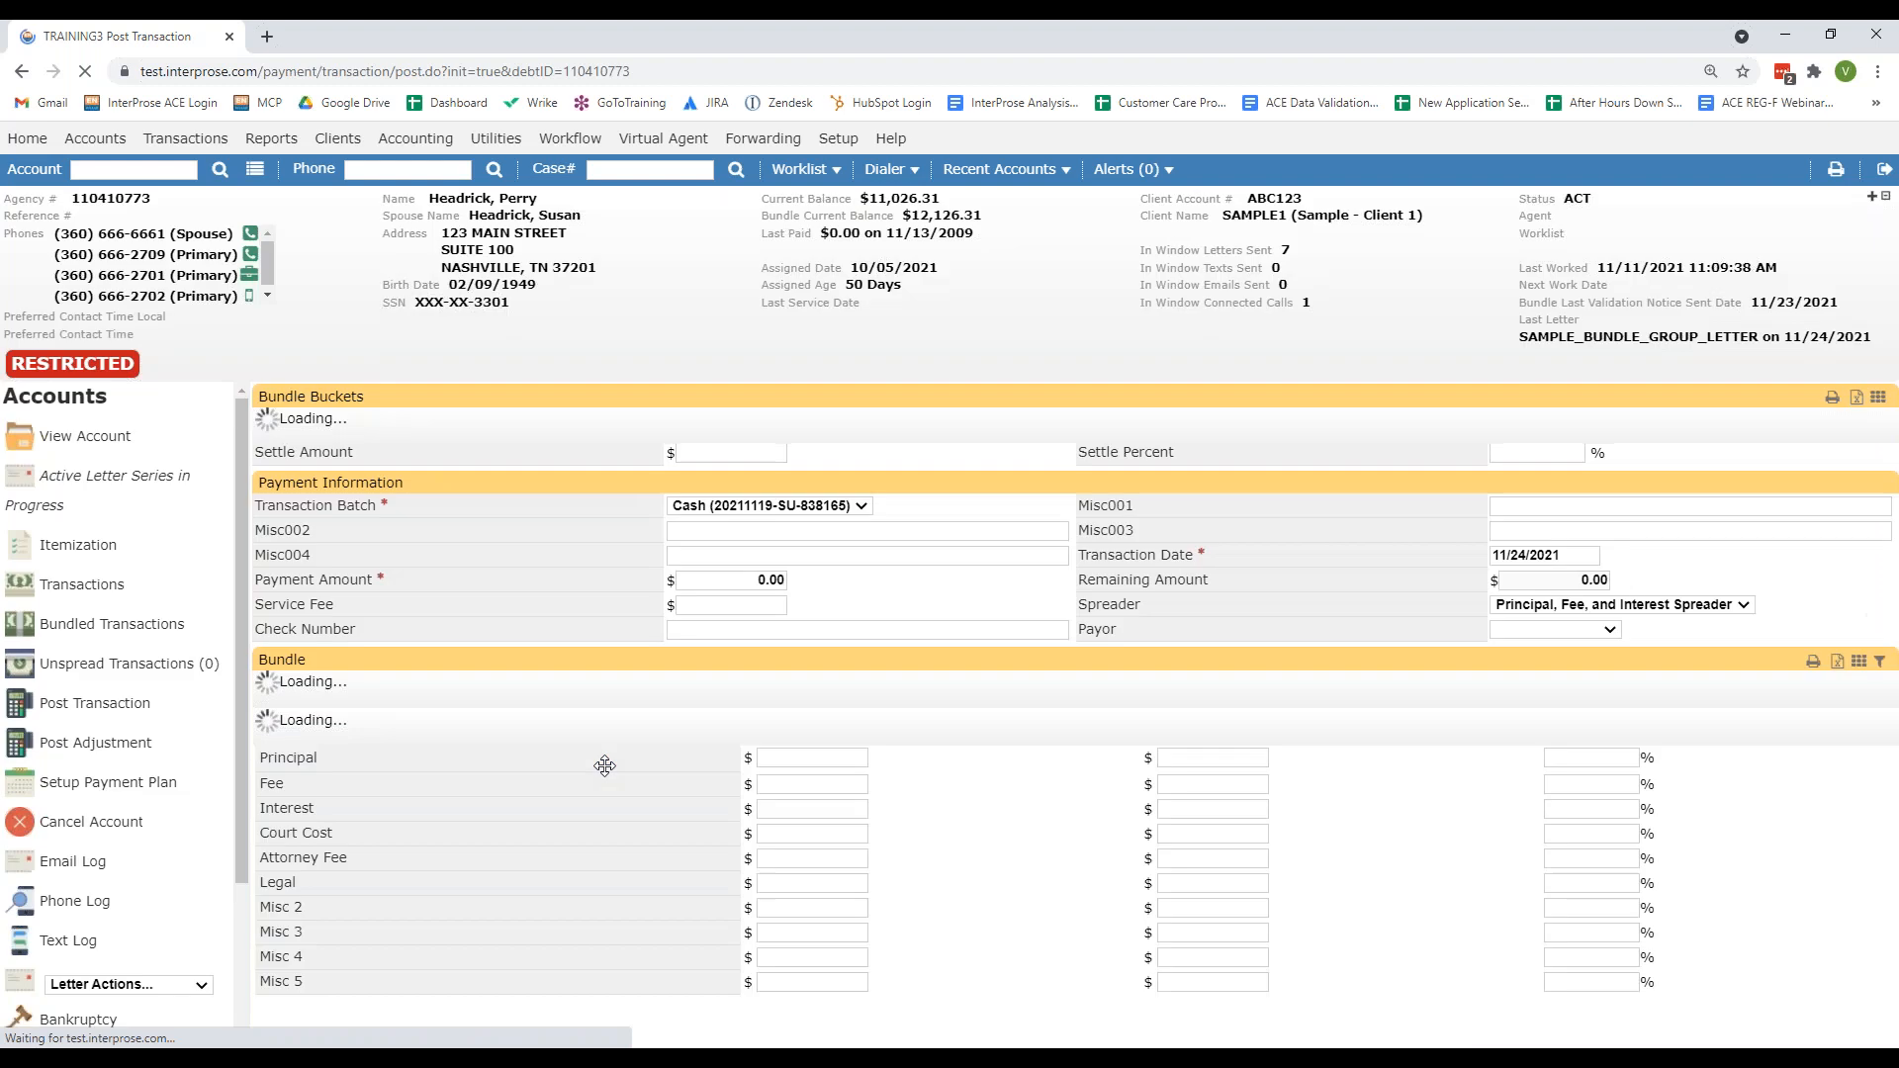
{"action": "scroll", "coordinate": [643, 638], "scroll_direction": "down", "scroll_amount": 7}
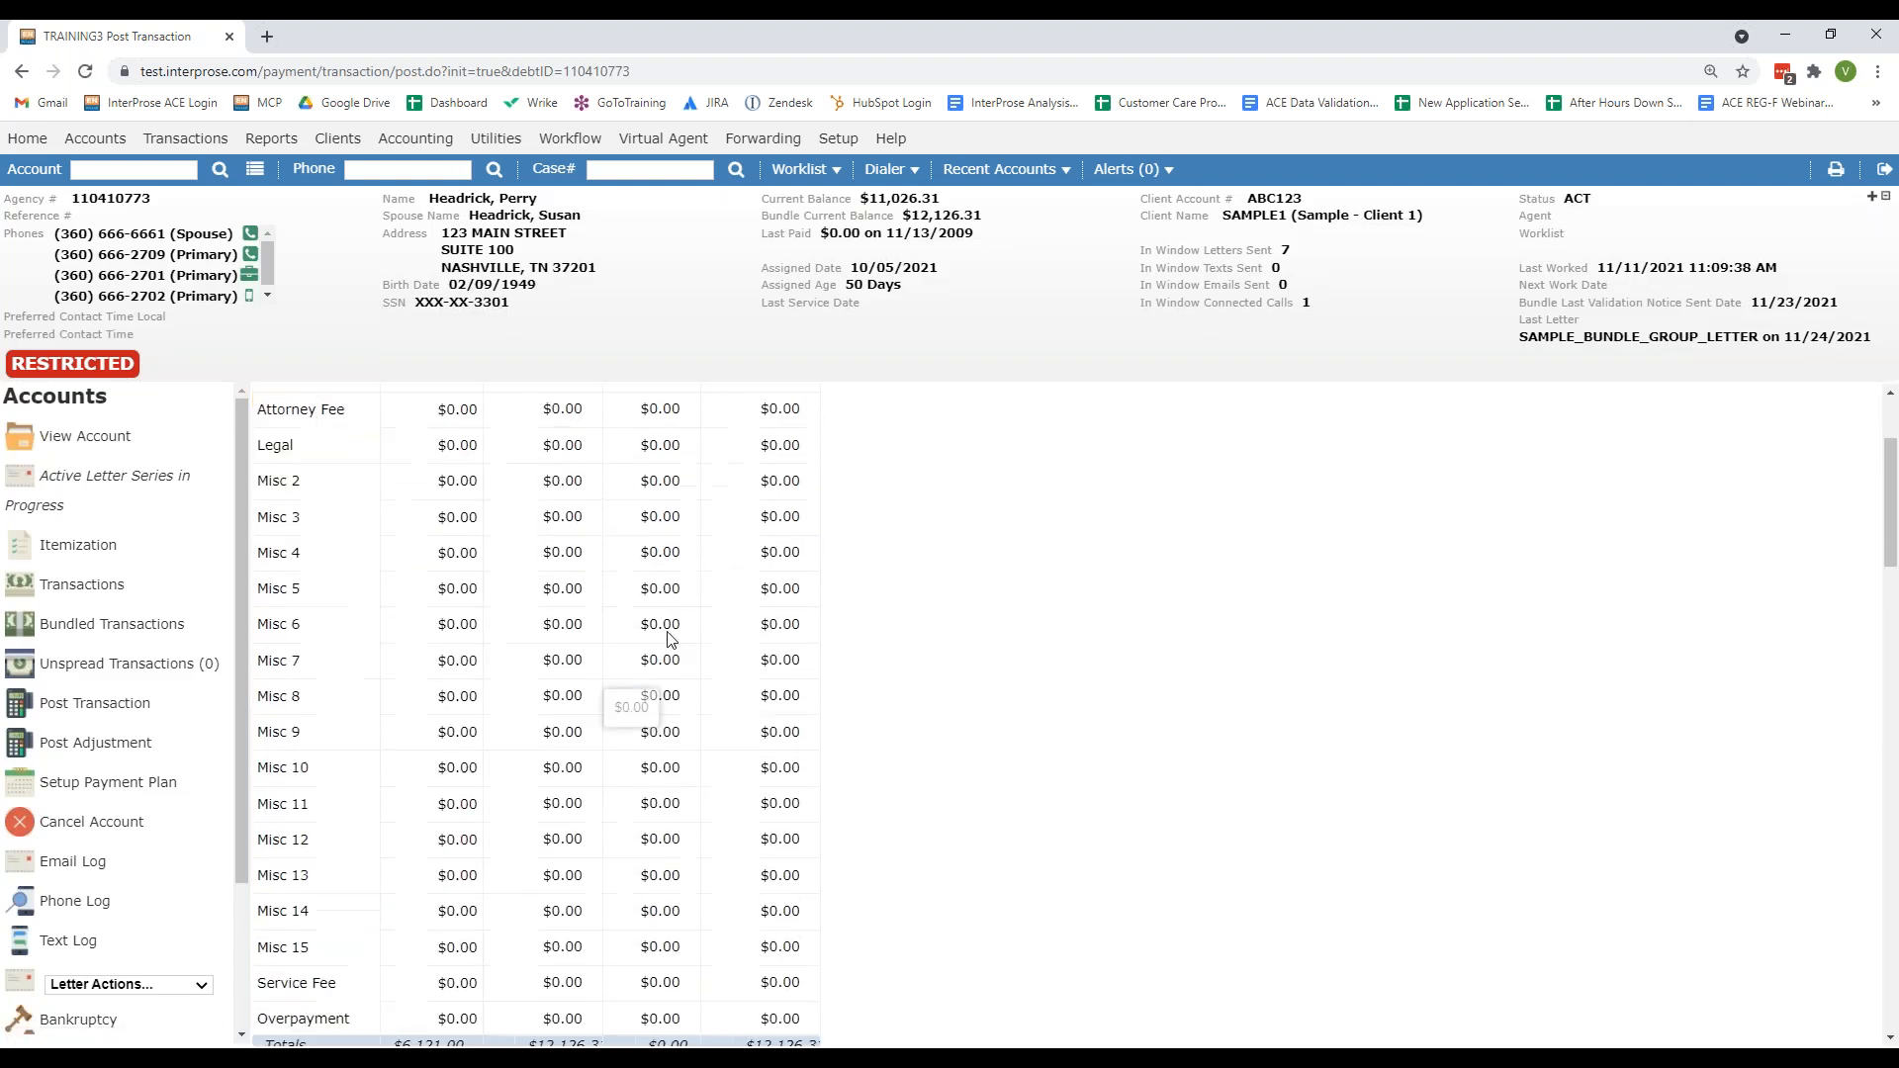
{"action": "scroll", "coordinate": [672, 633], "scroll_direction": "down", "scroll_amount": 2}
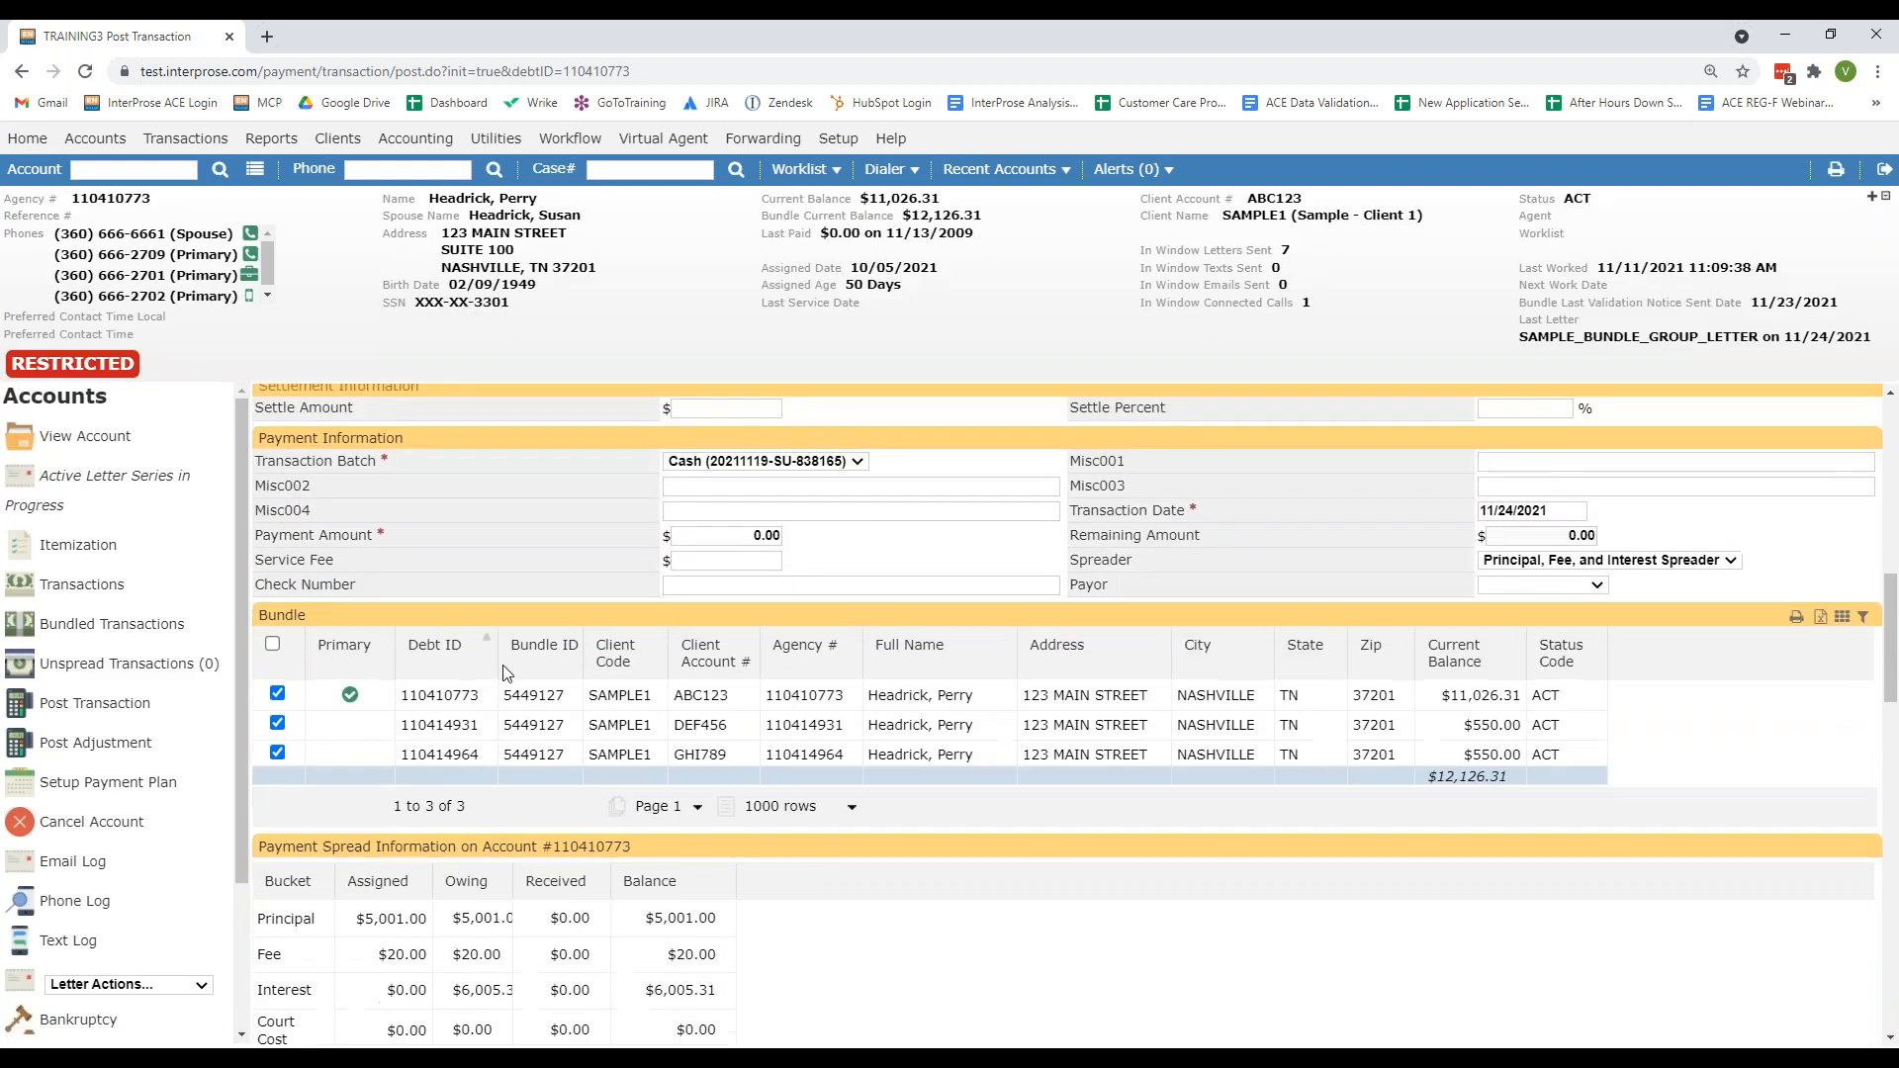
{"action": "left_click", "coordinate": [1866, 622]}
{"action": "left_click", "coordinate": [1756, 615]}
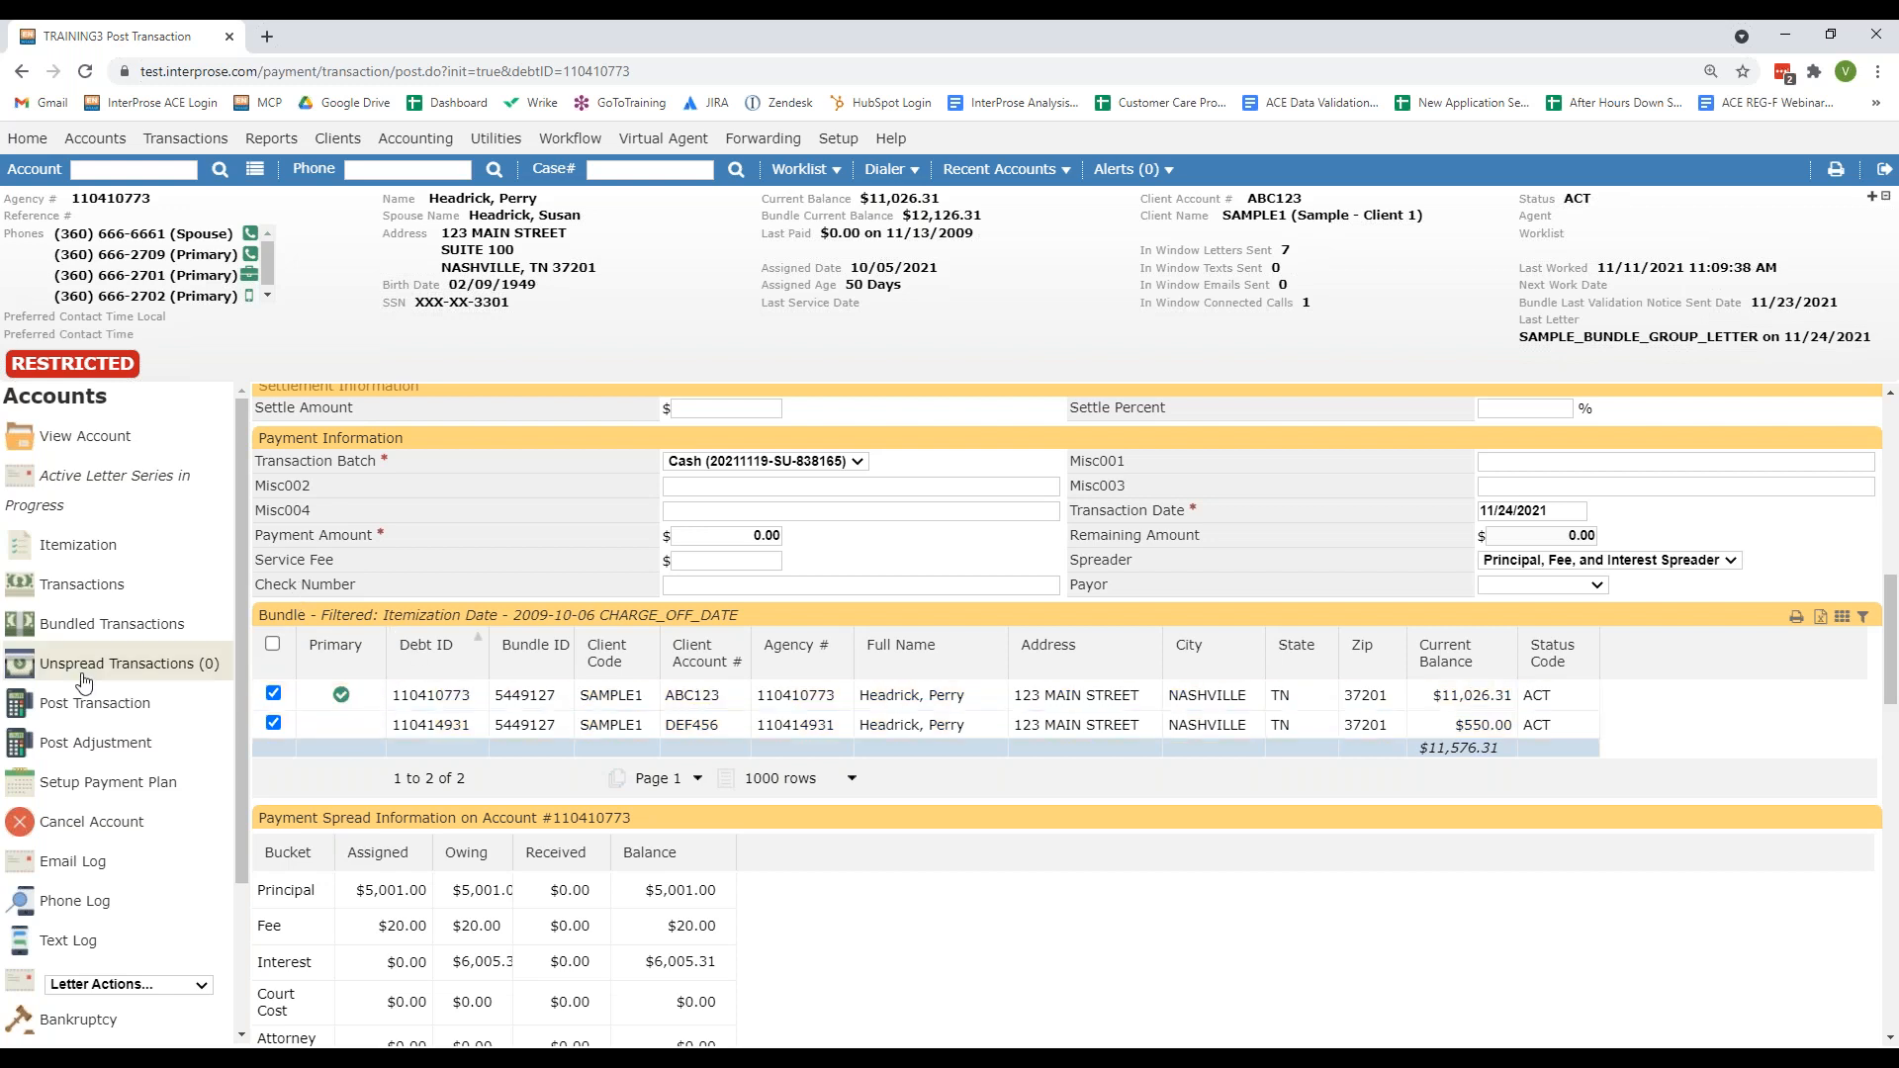
Step: On the account's Bankruptcy page, filter the Bundle list by Itemization Date - 2009-10-06 CHARGE_OFF_DATE and include the second bundled account
{"action": "scroll", "coordinate": [119, 708], "scroll_direction": "down", "scroll_amount": 5}
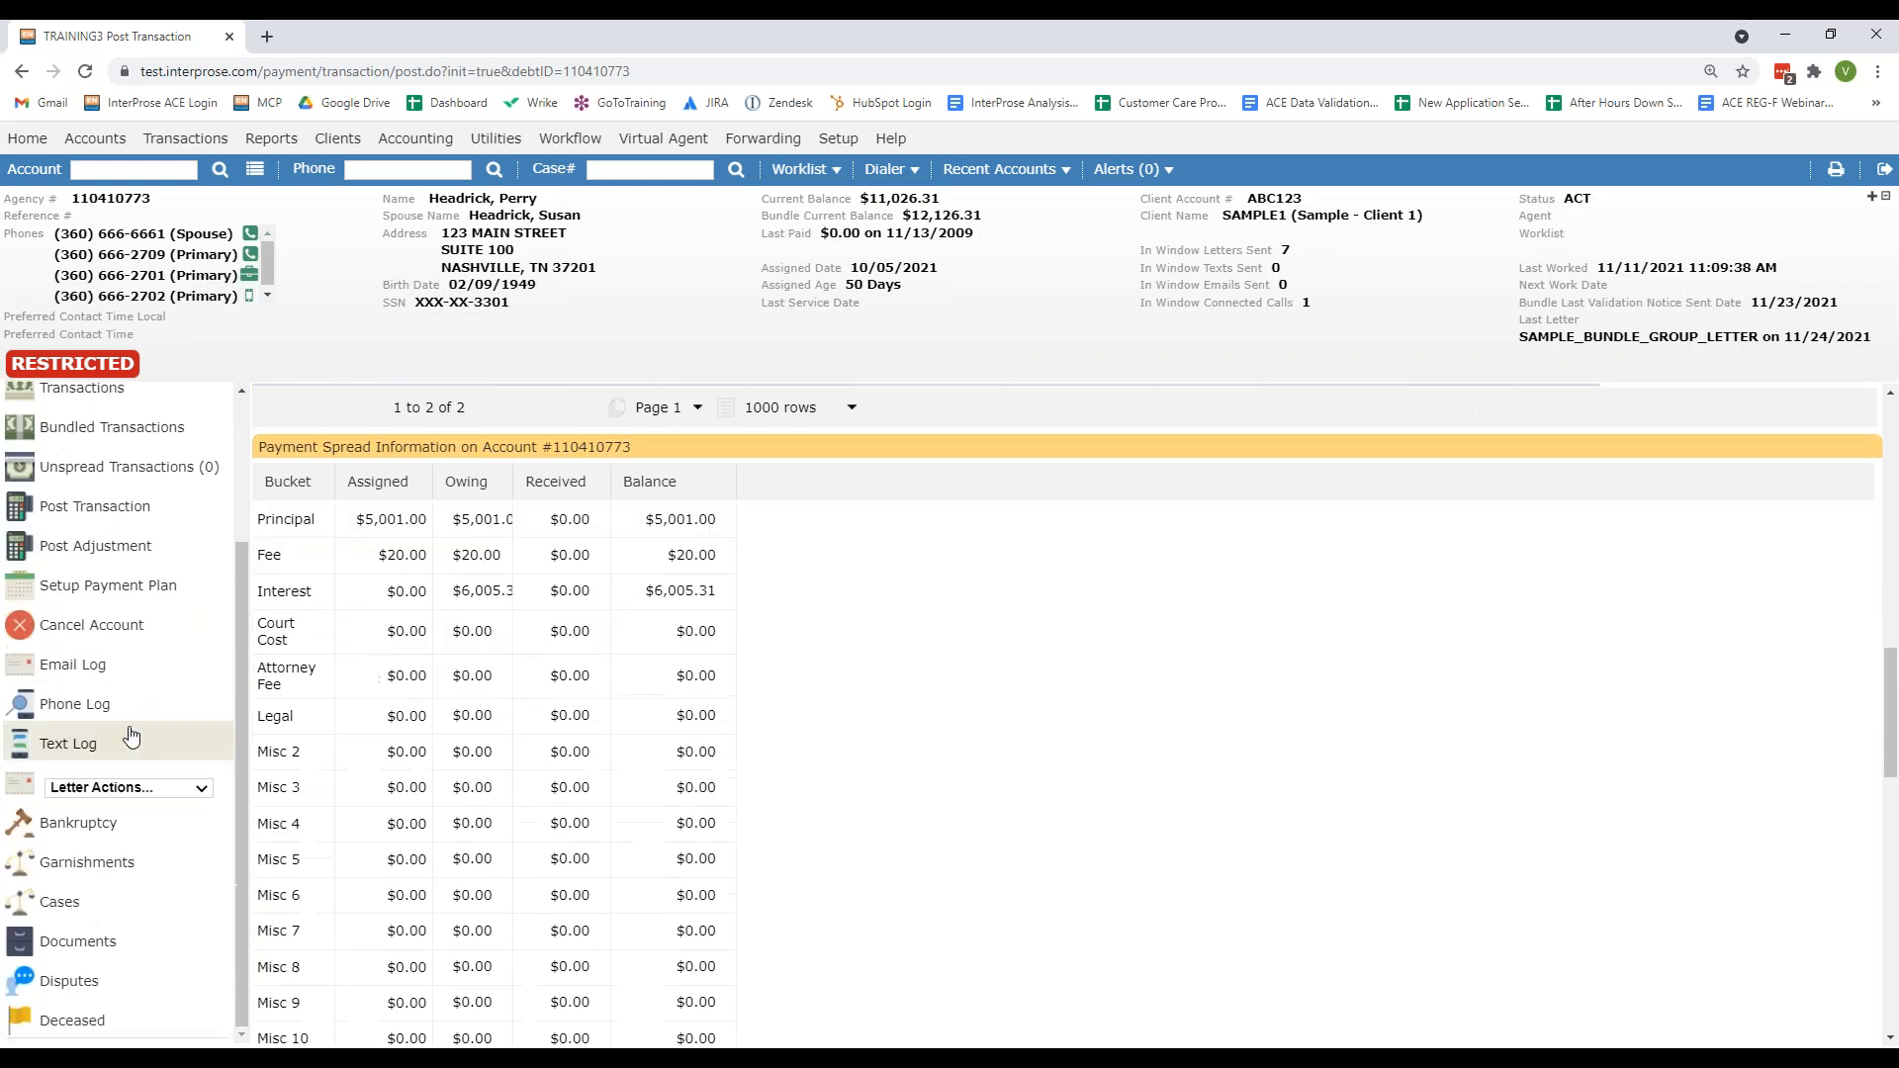
{"action": "left_click", "coordinate": [115, 833]}
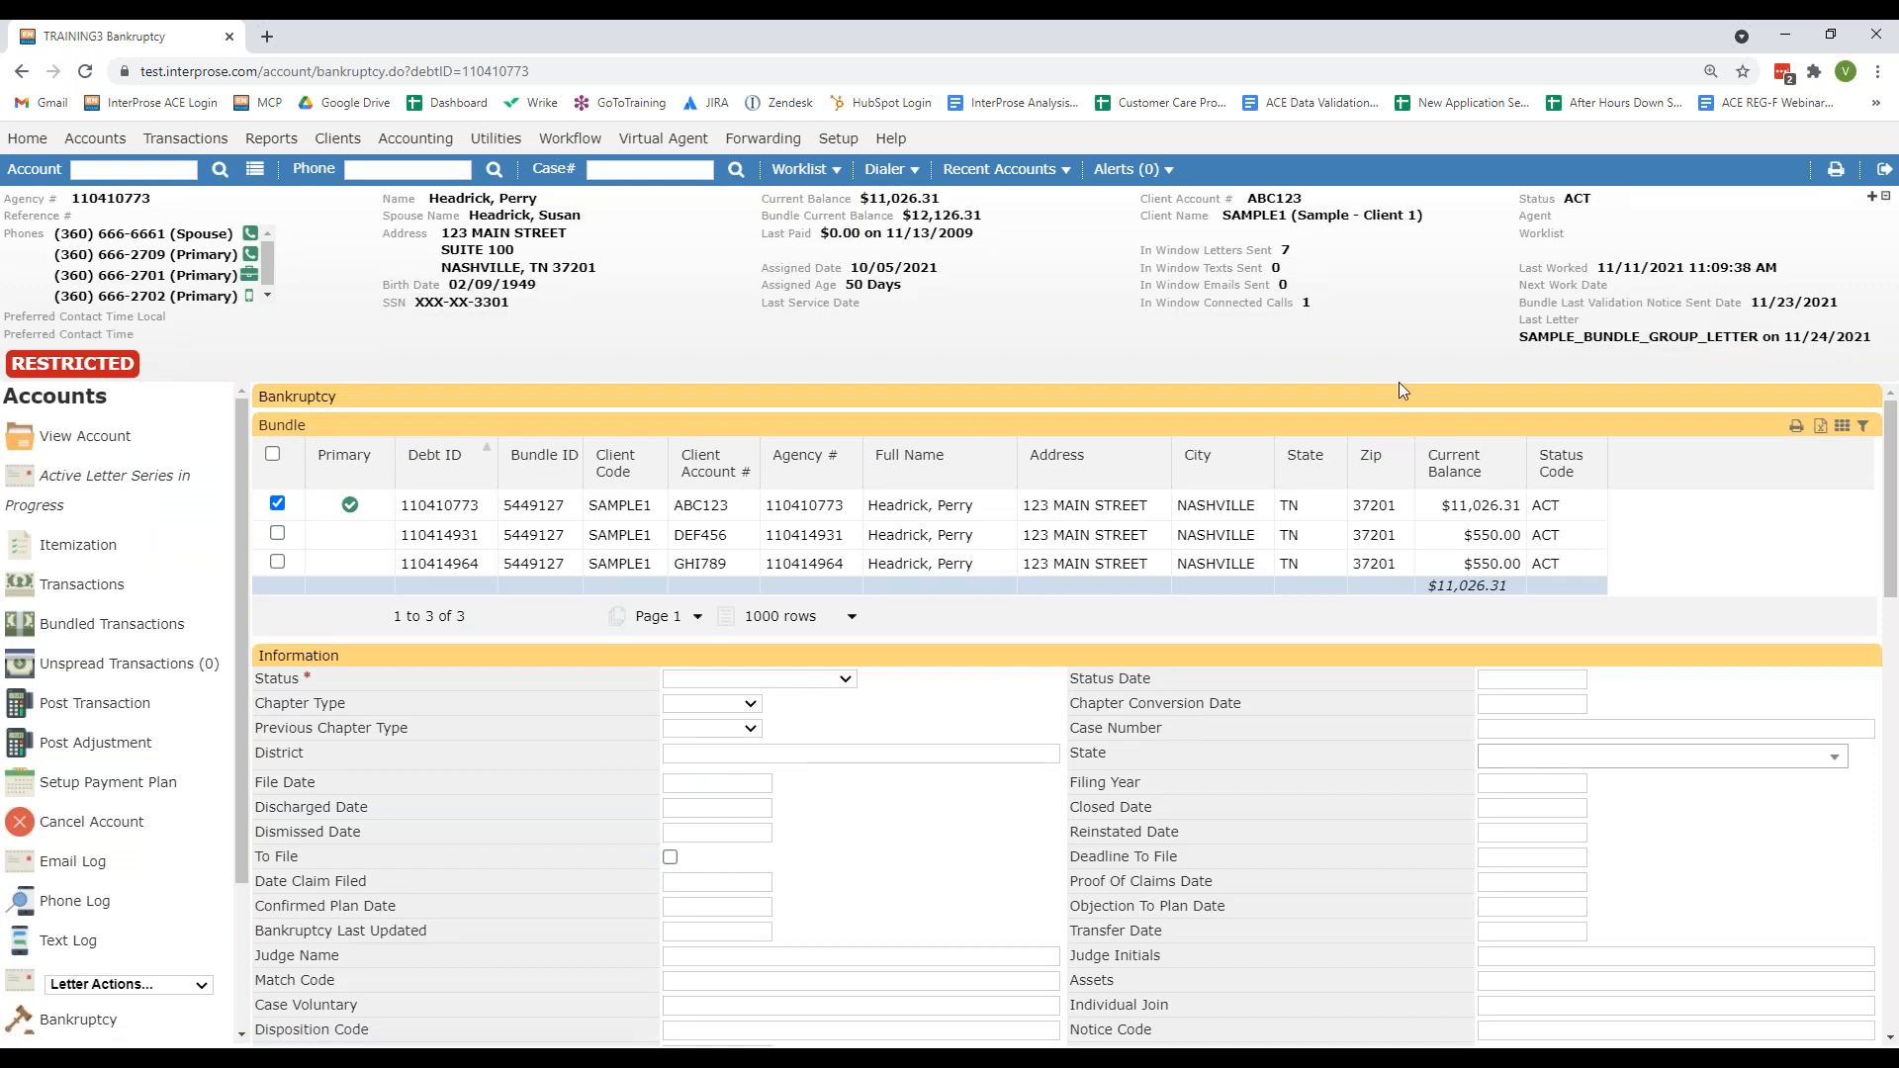
{"action": "left_click", "coordinate": [1864, 441]}
{"action": "left_click", "coordinate": [1650, 413]}
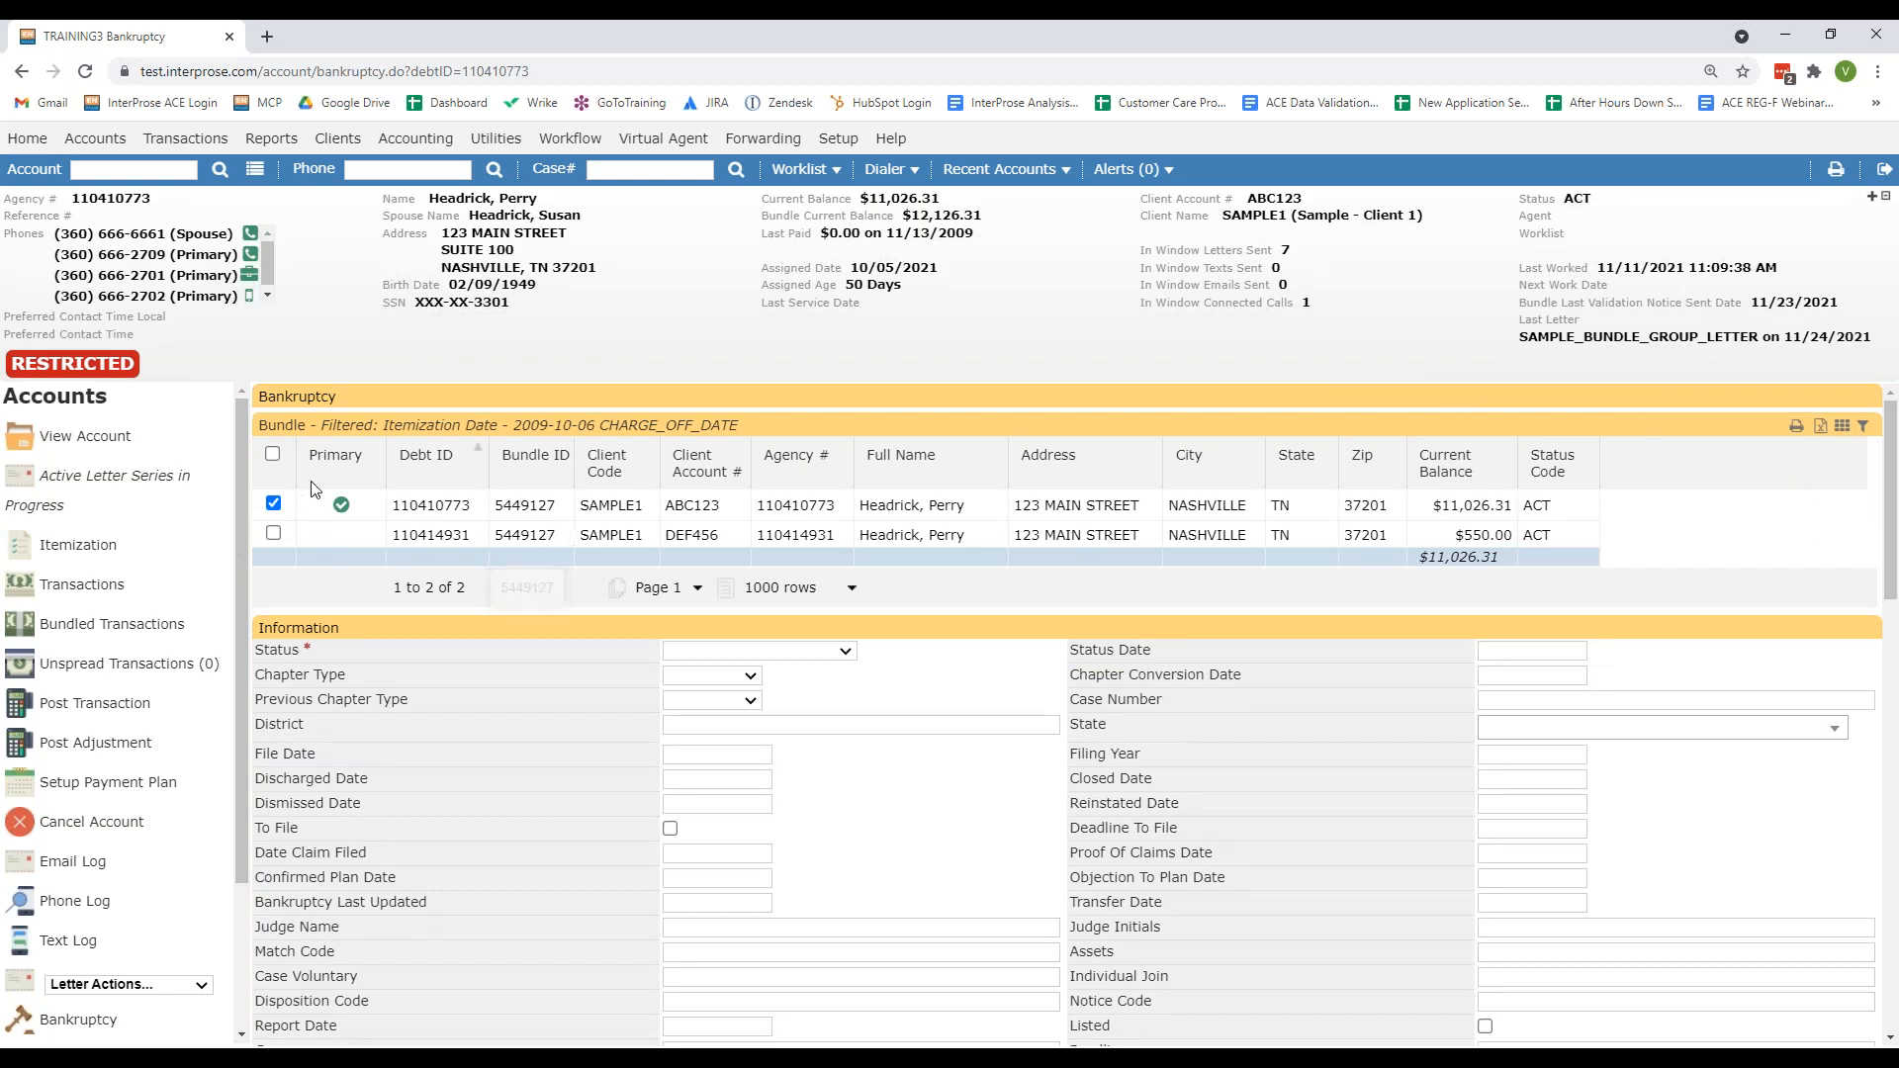
{"action": "left_click", "coordinate": [280, 534]}
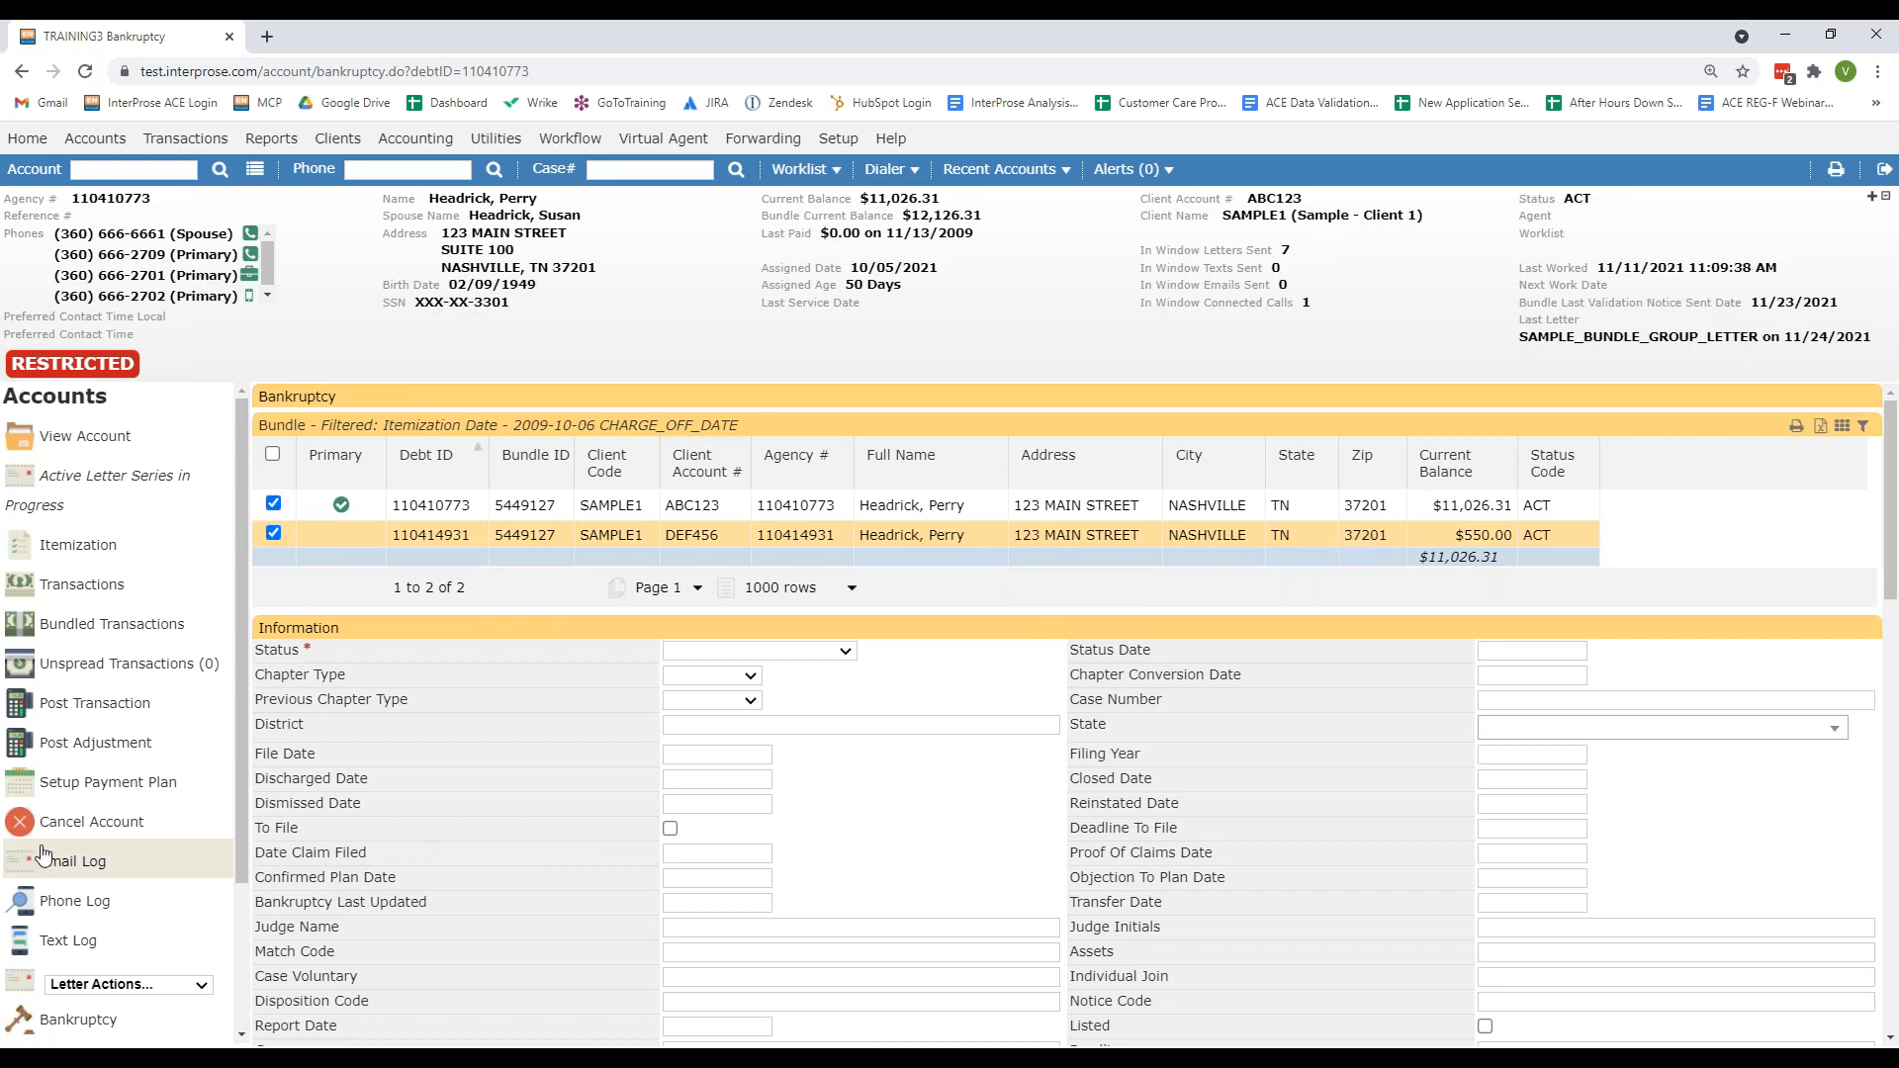
Step: Go to the account's Deceased page and filter its Bundle list by Itemization Date - 2009-10-06 CHARGE_OFF_DATE
{"action": "scroll", "coordinate": [44, 856], "scroll_direction": "down", "scroll_amount": 6}
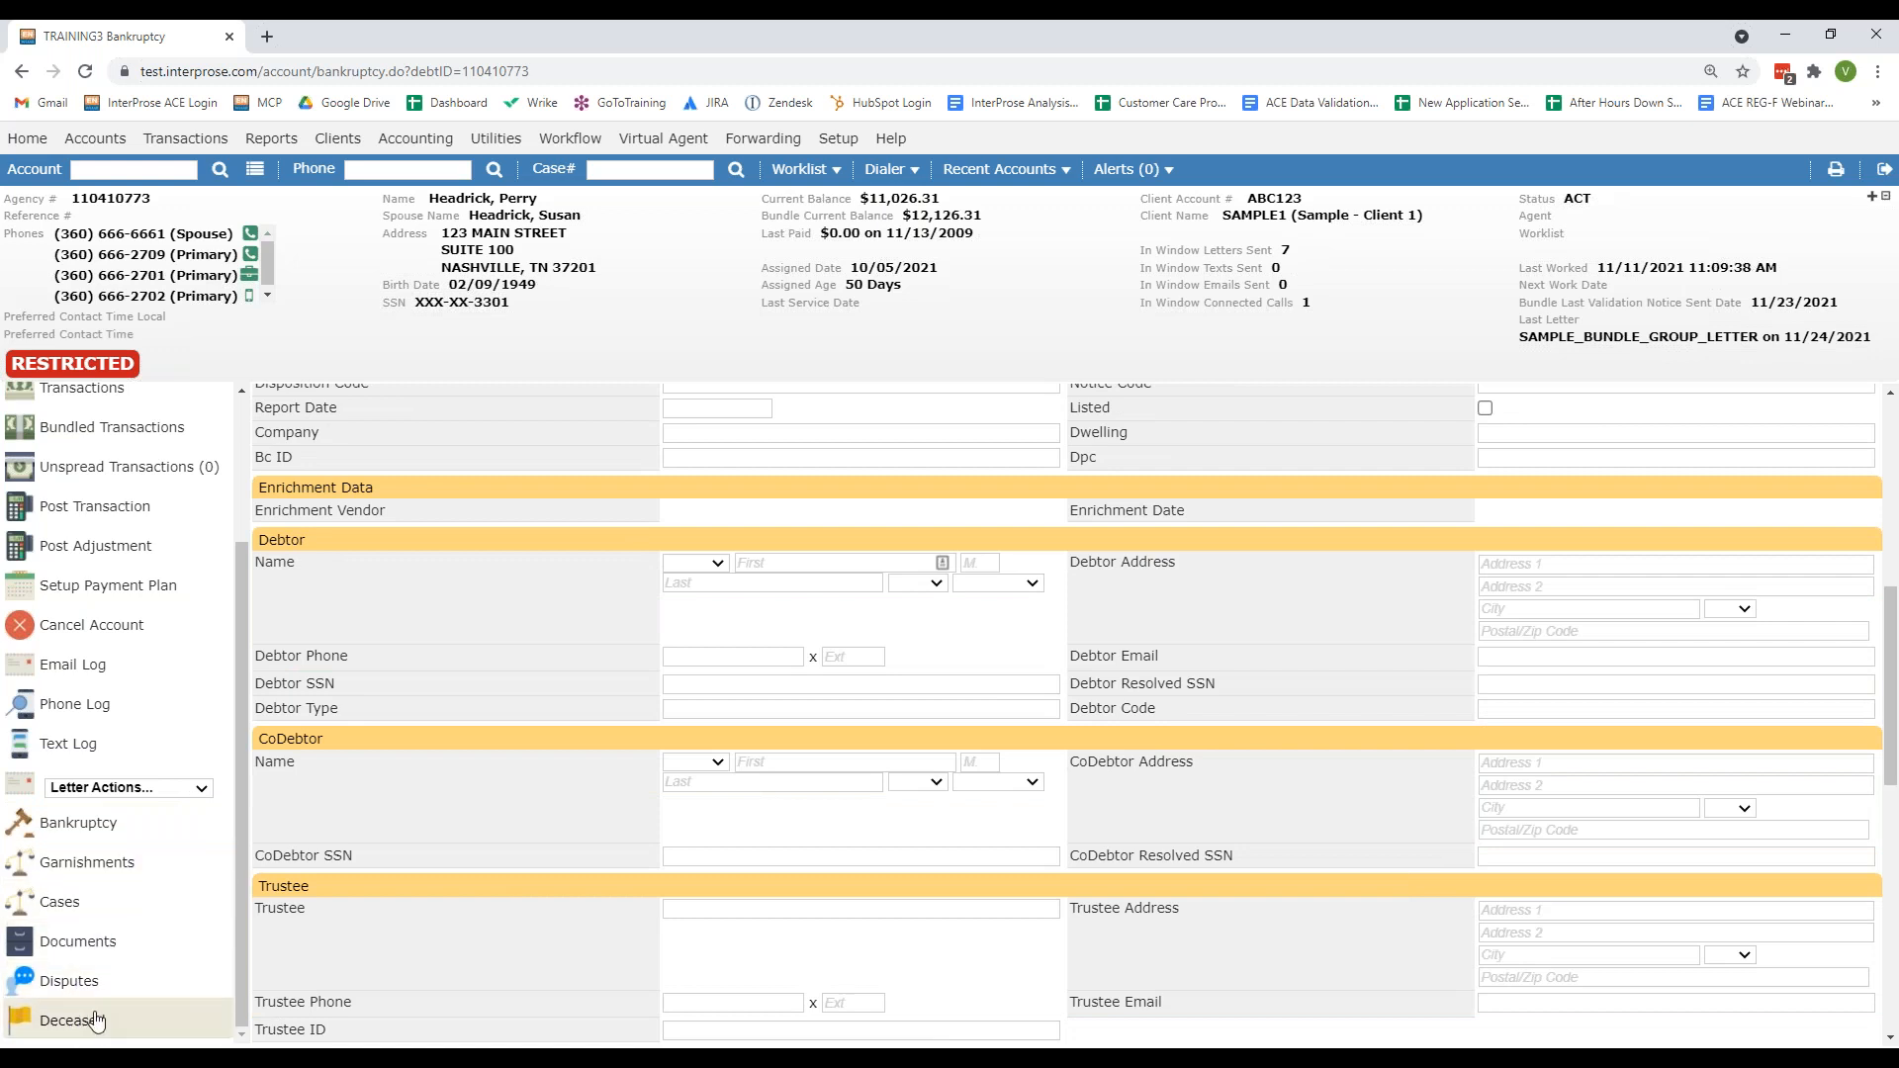
{"action": "left_click", "coordinate": [122, 1028]}
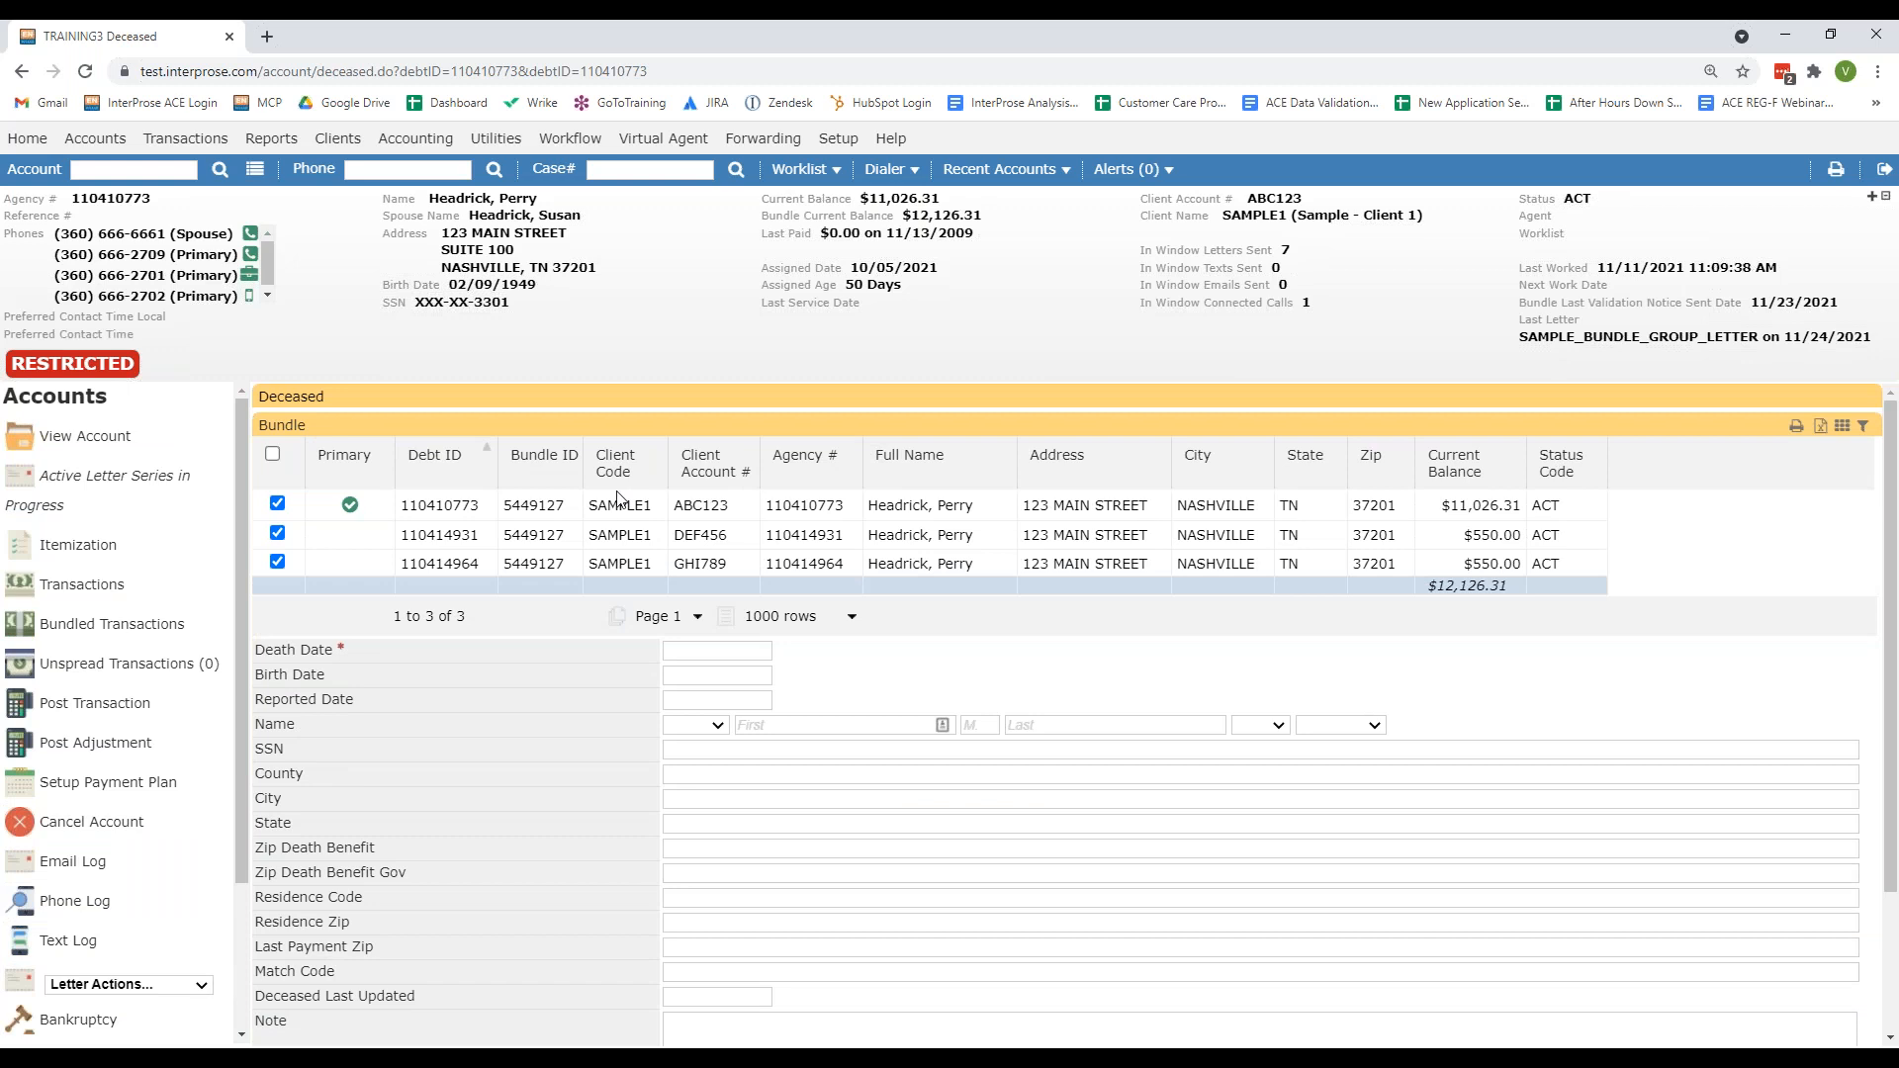
{"action": "left_click", "coordinate": [1864, 436]}
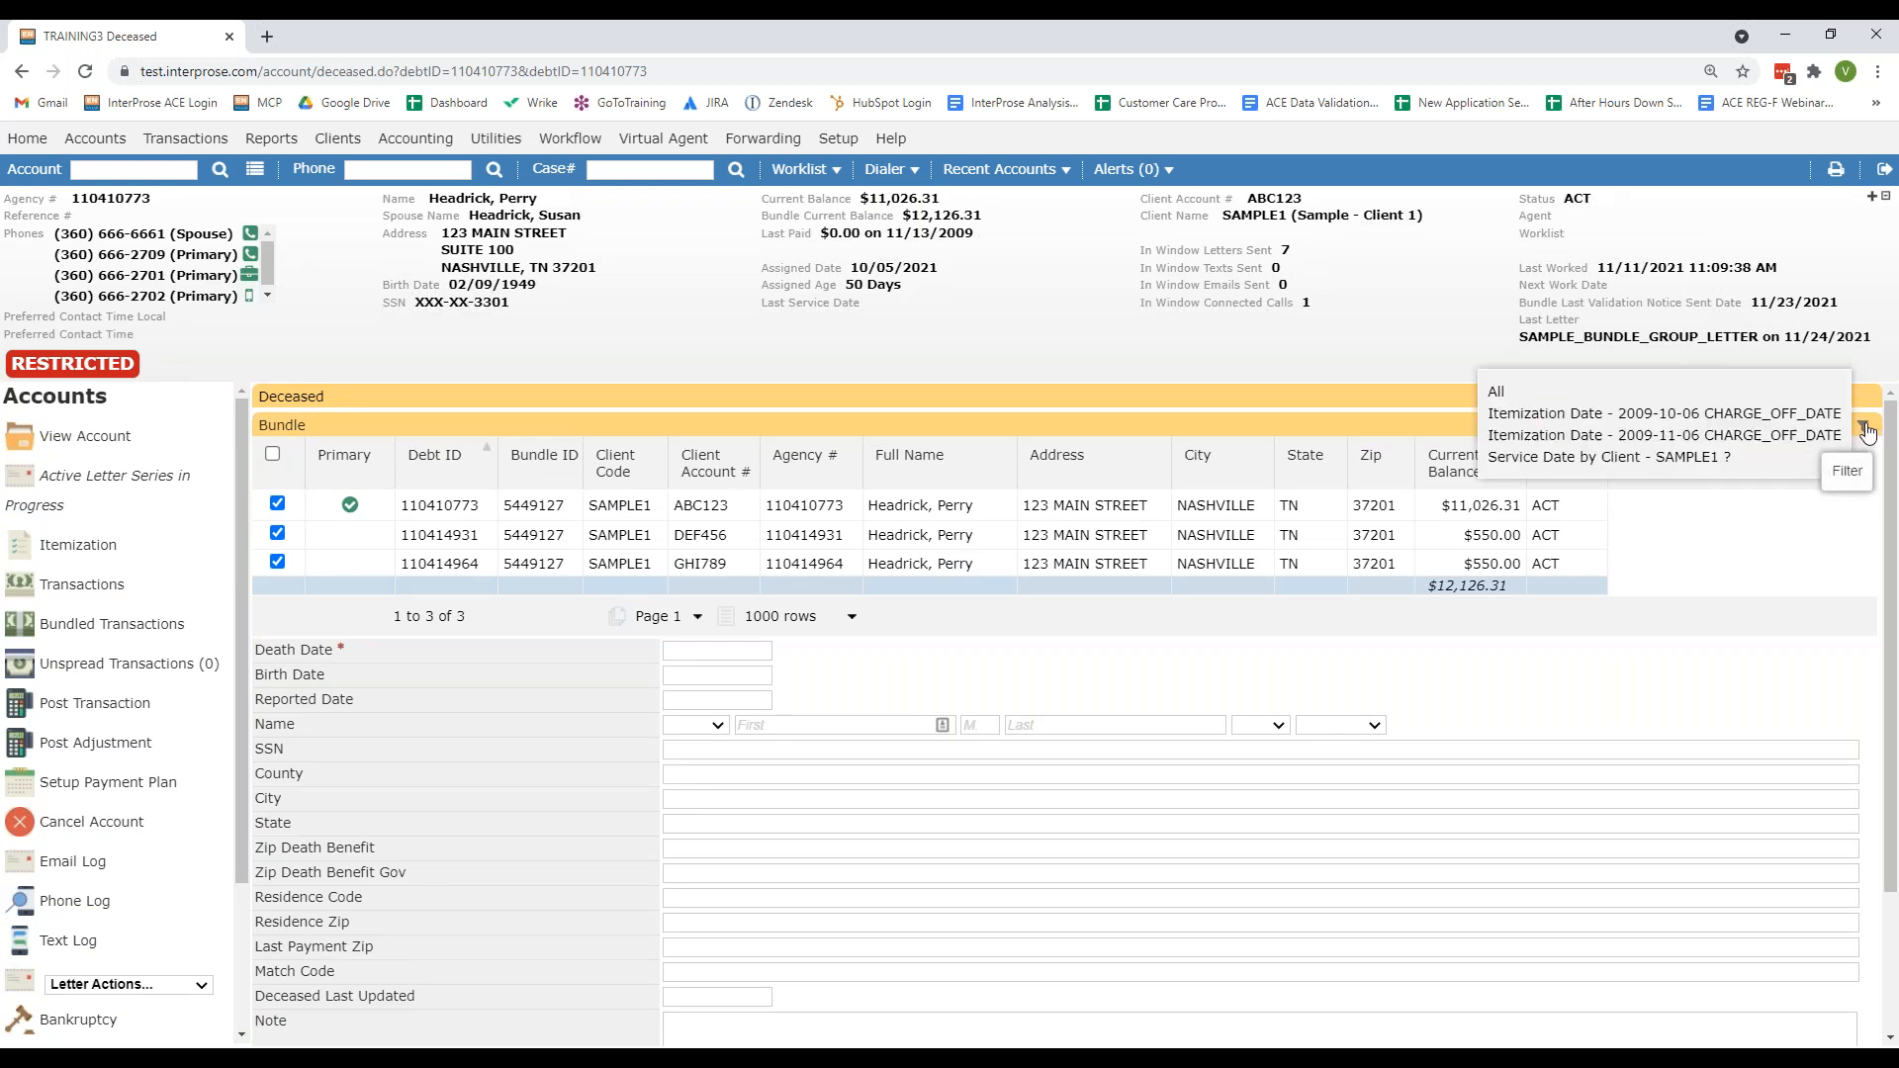
{"action": "left_click", "coordinate": [1757, 419]}
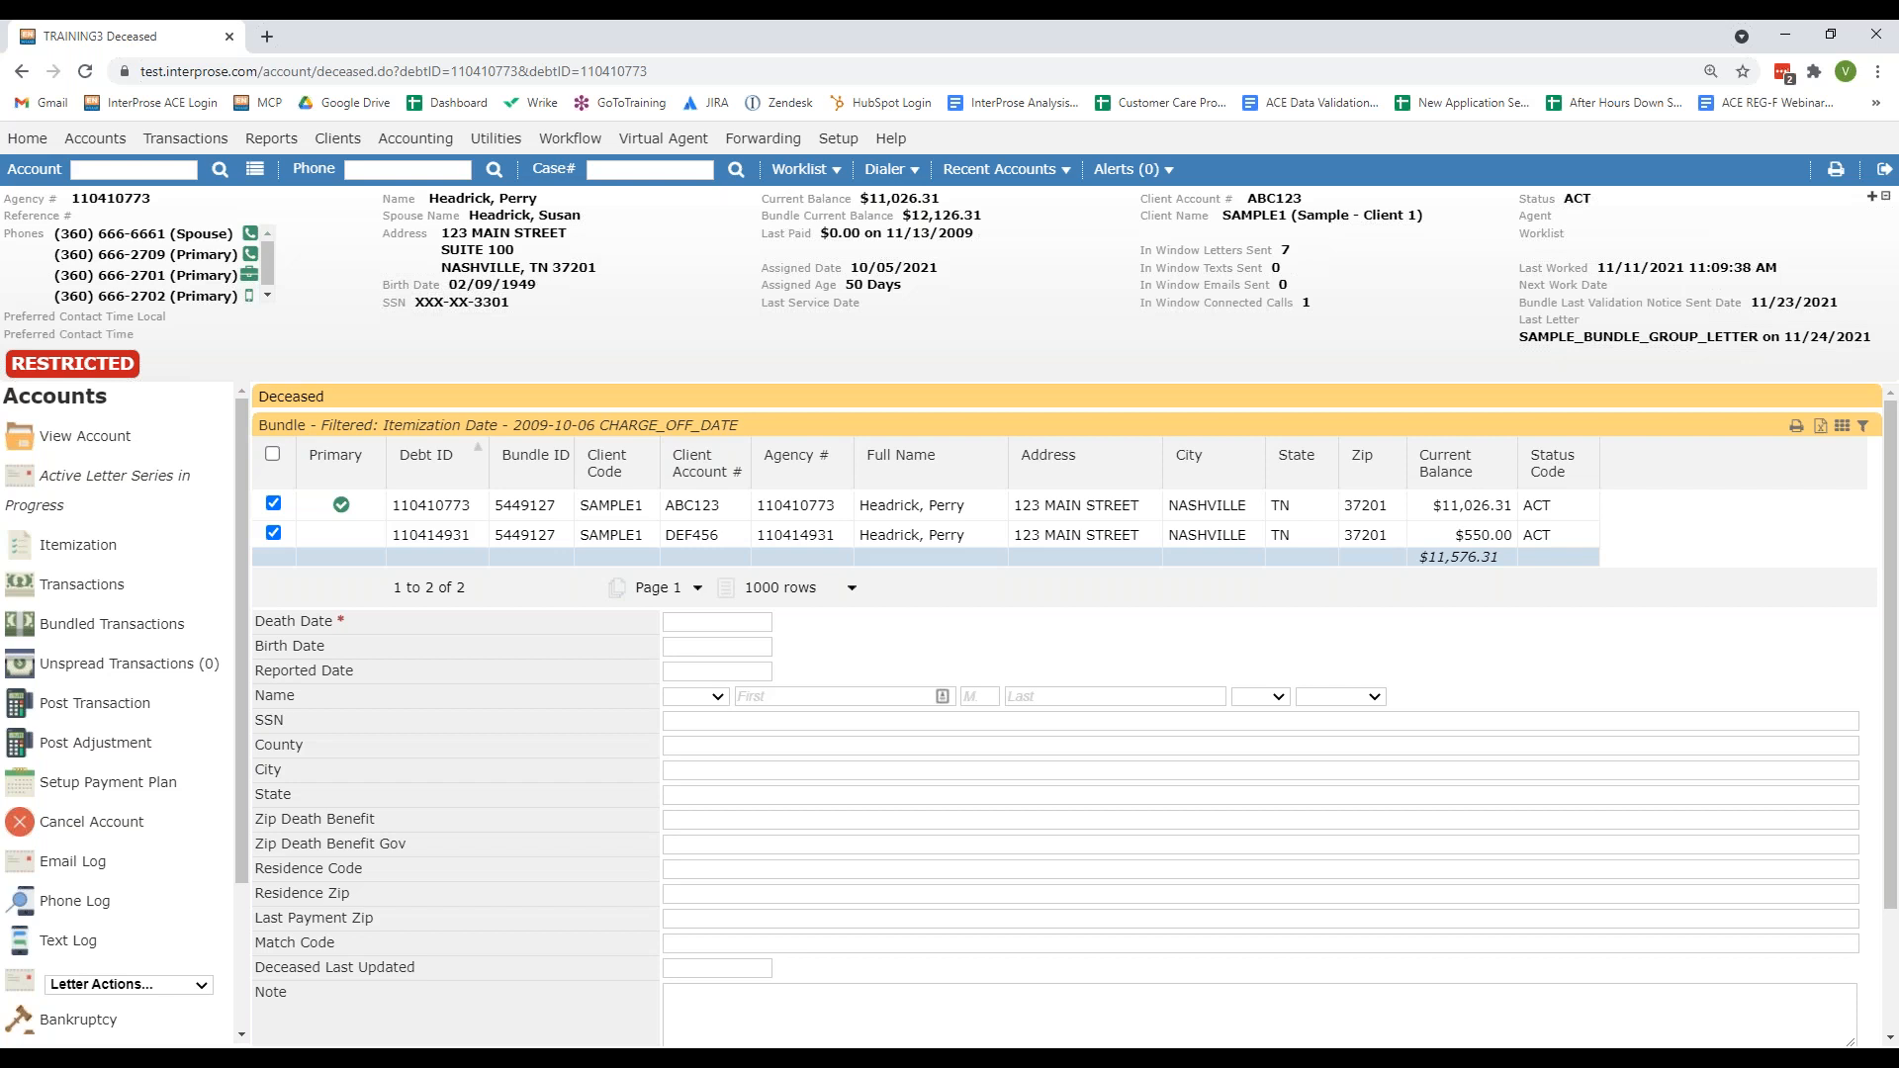
Step: Search the workflow Action Paths for "bundle group" and open the Bundle Group Loop Action path
{"action": "left_click", "coordinate": [820, 139]}
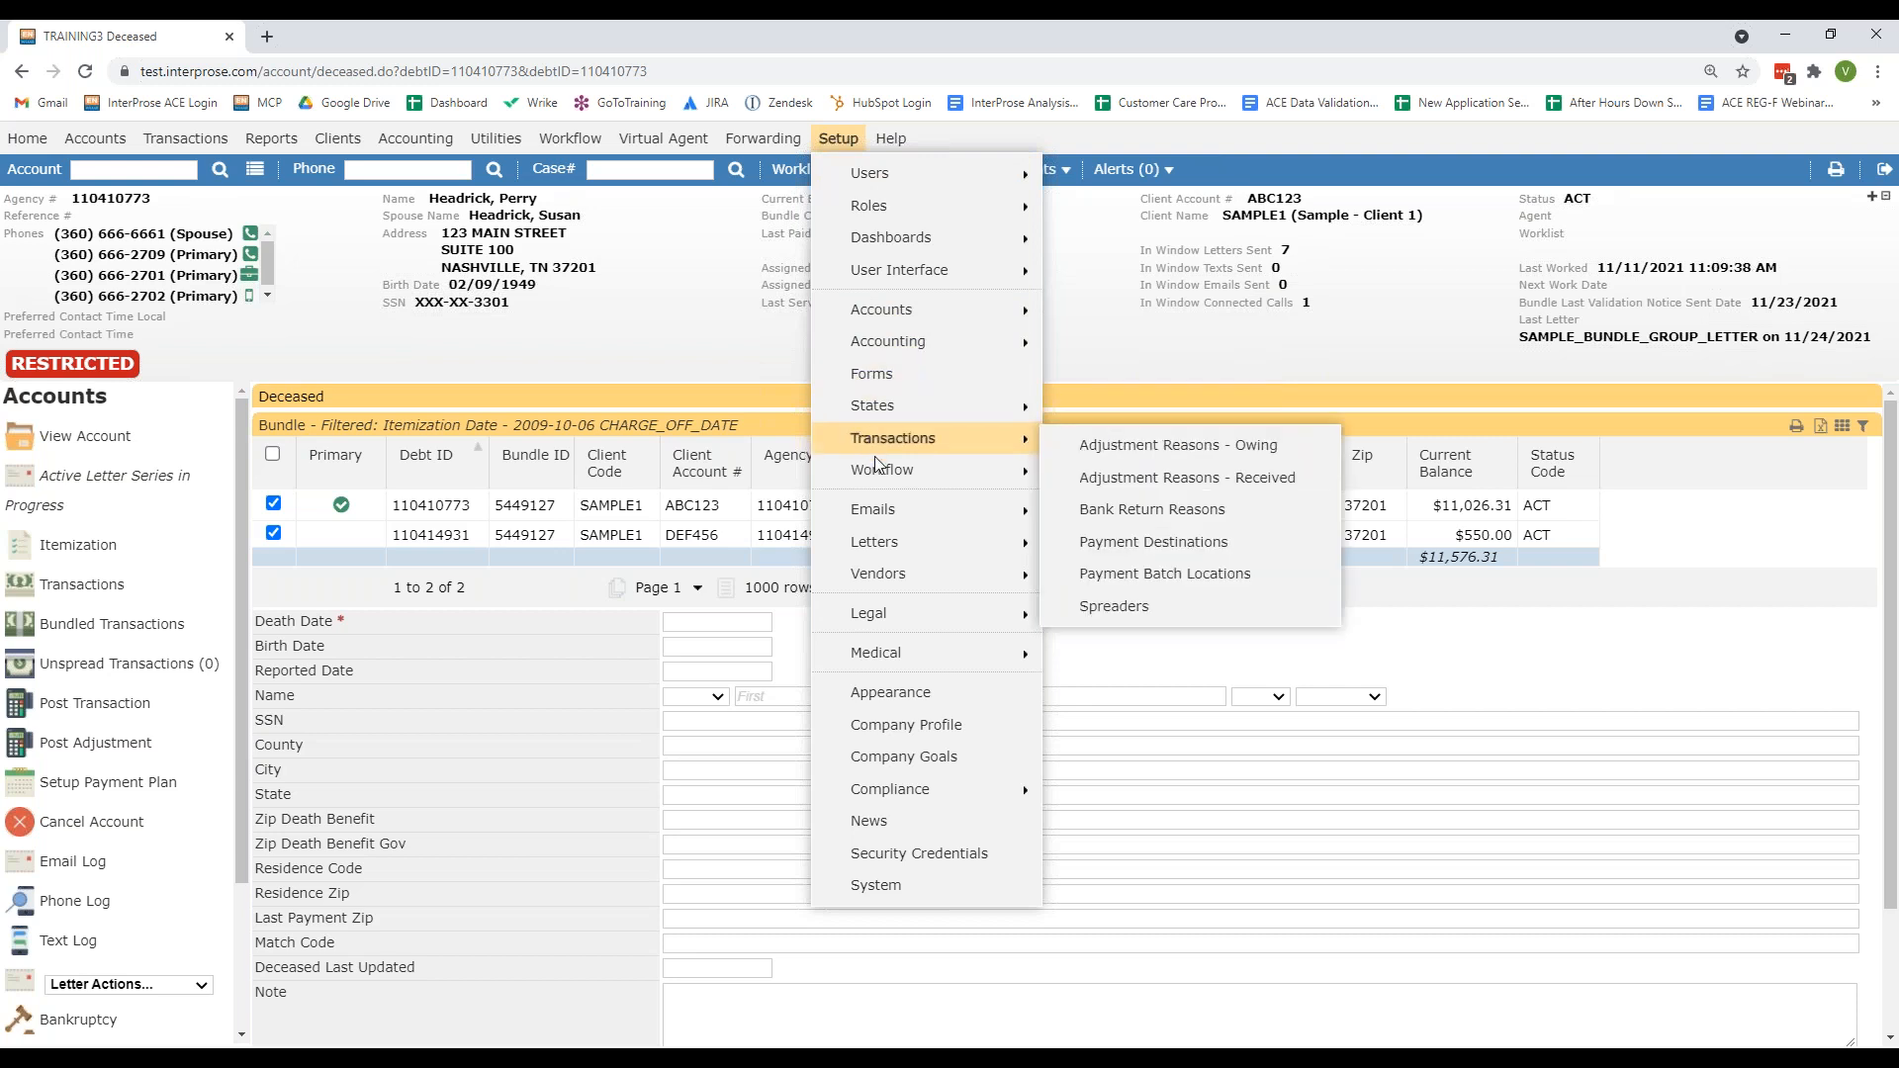
{"action": "mouse_move", "coordinate": [877, 467]}
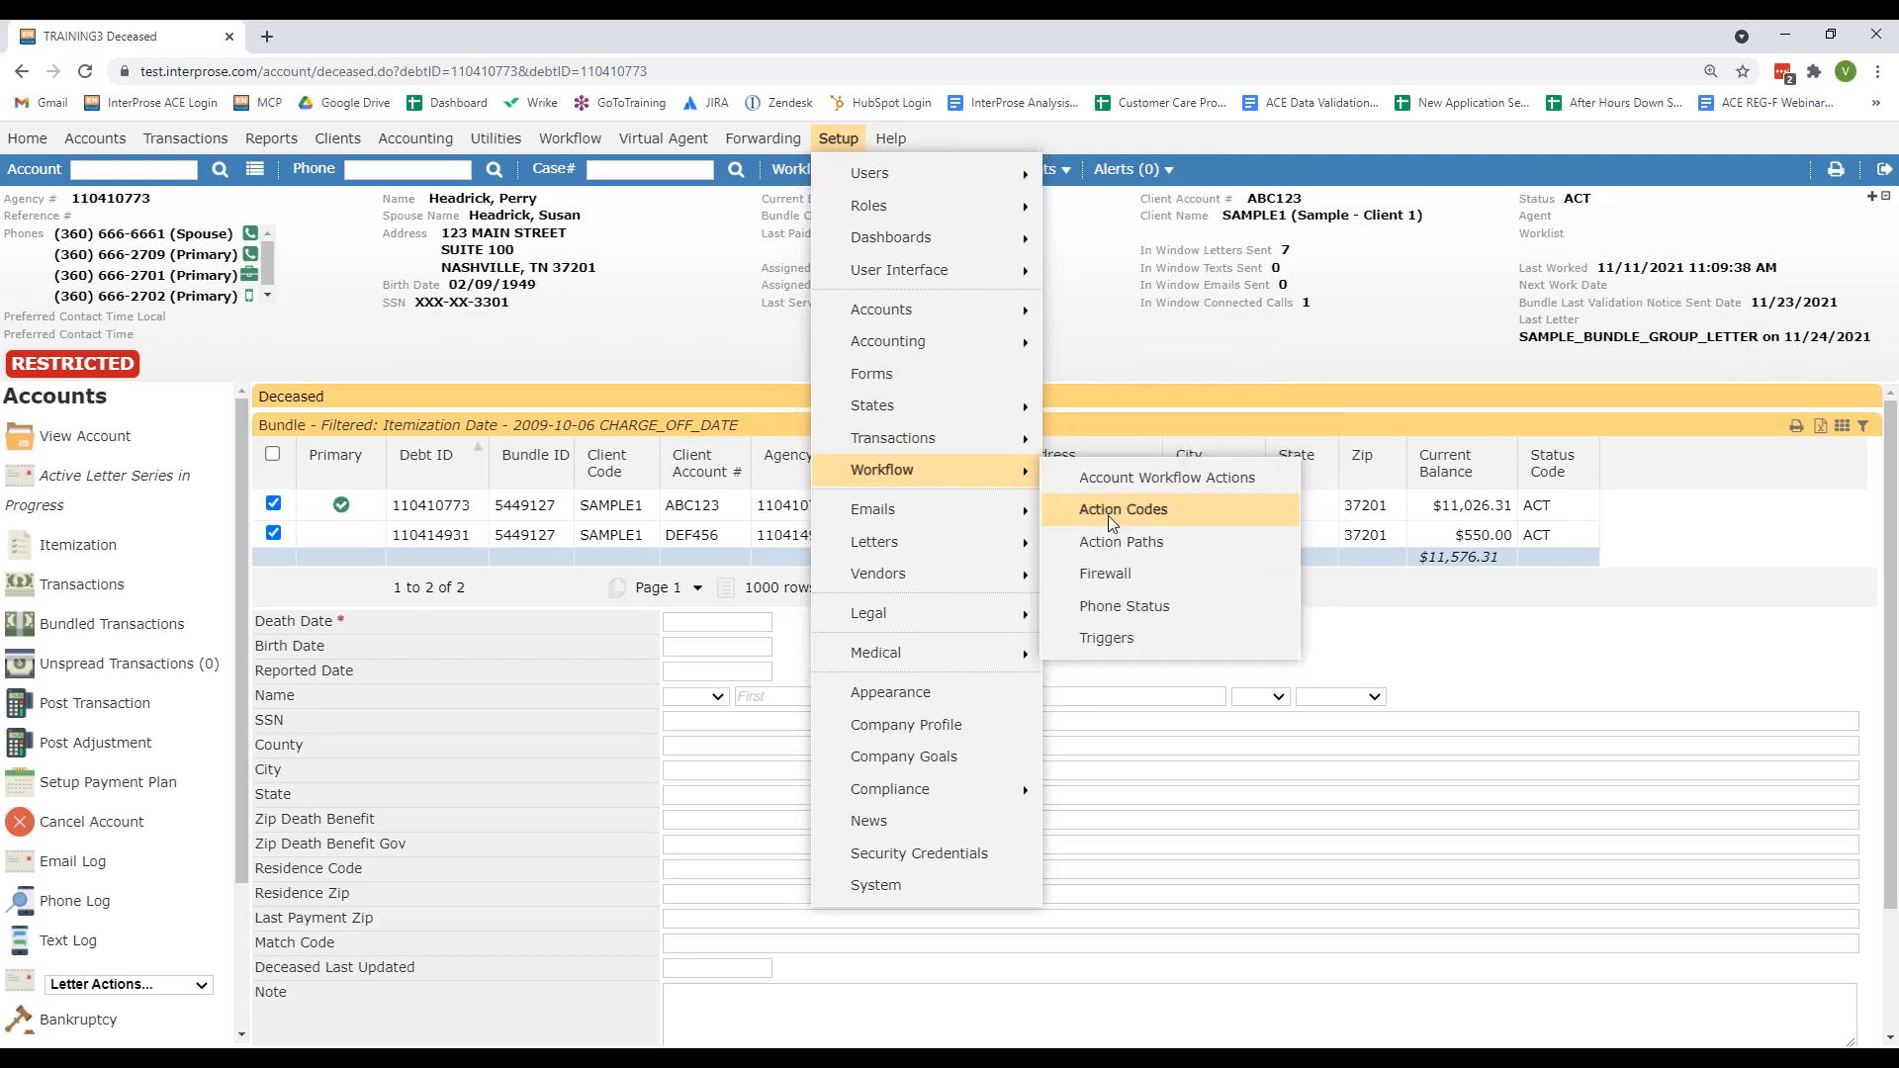
{"action": "left_click", "coordinate": [1118, 541]}
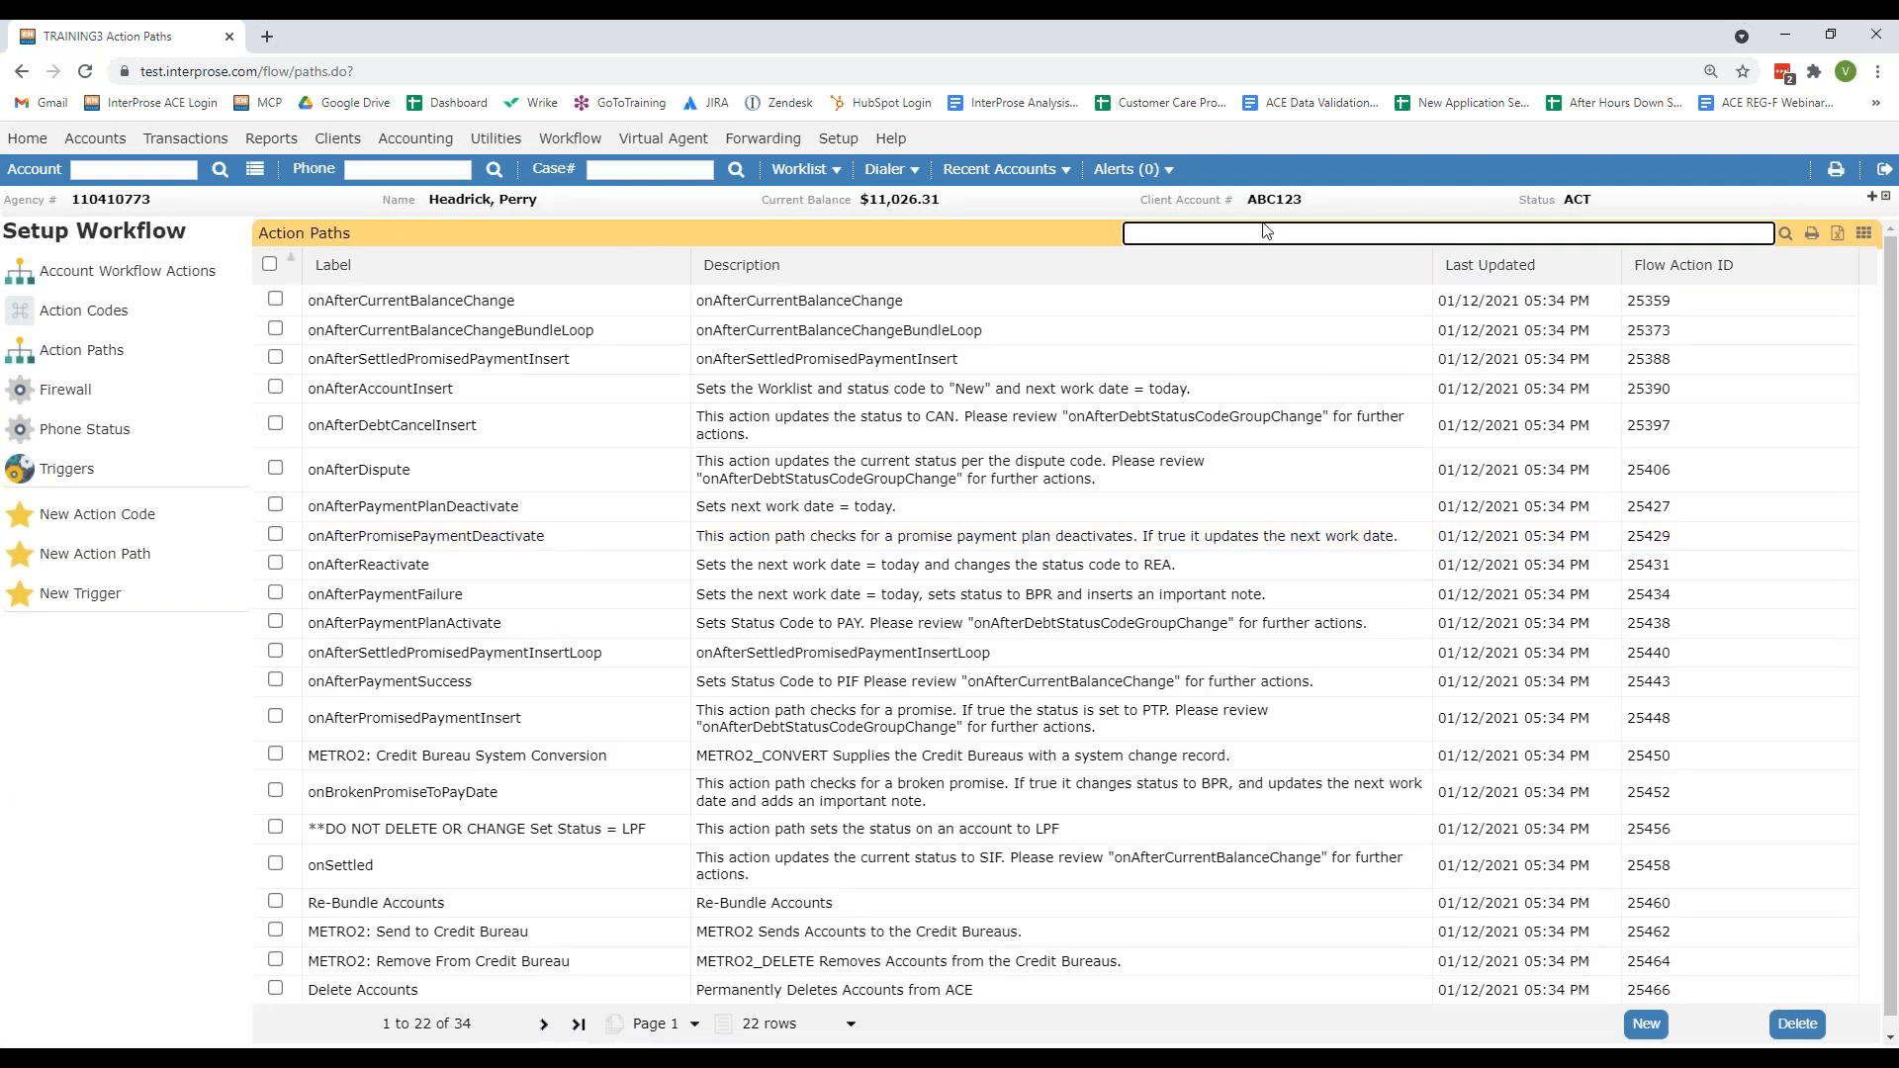
{"action": "type", "text": "bundle group"}
{"action": "key", "text": "Return"}
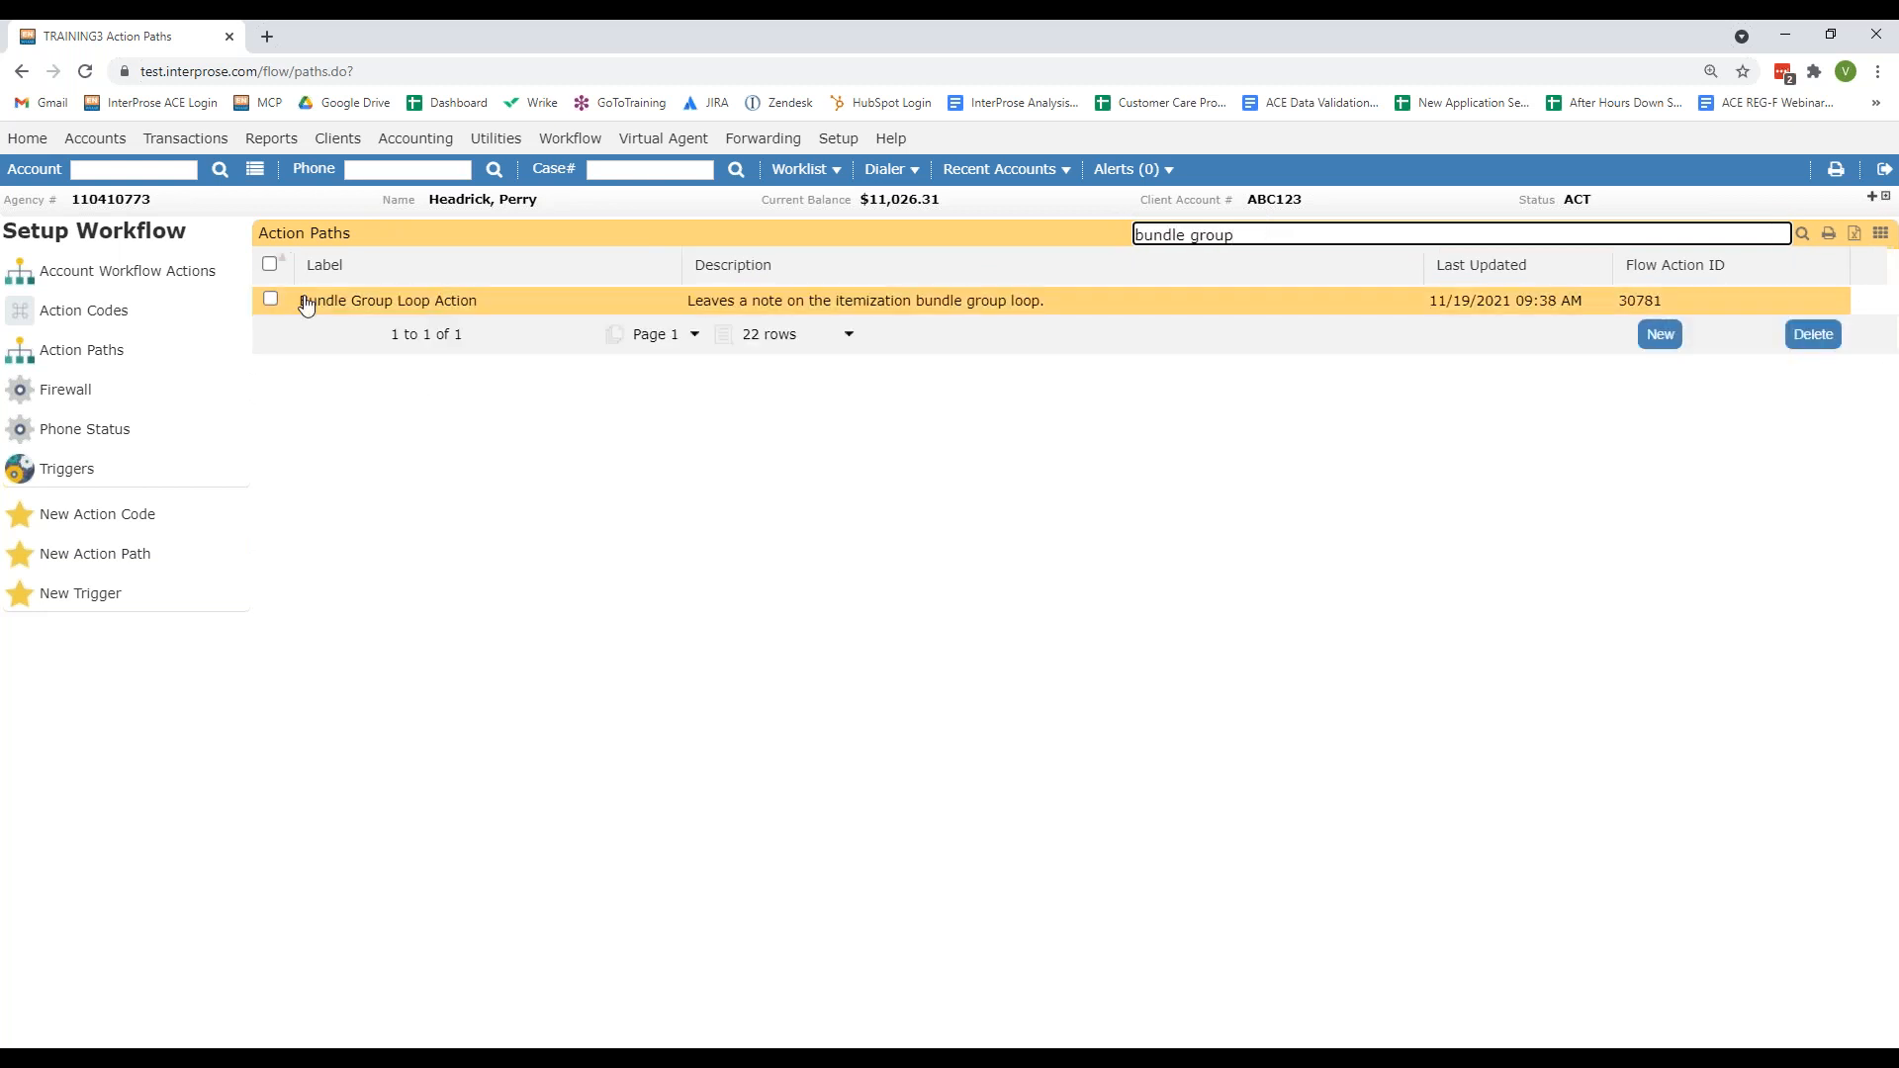
{"action": "left_click", "coordinate": [436, 310]}
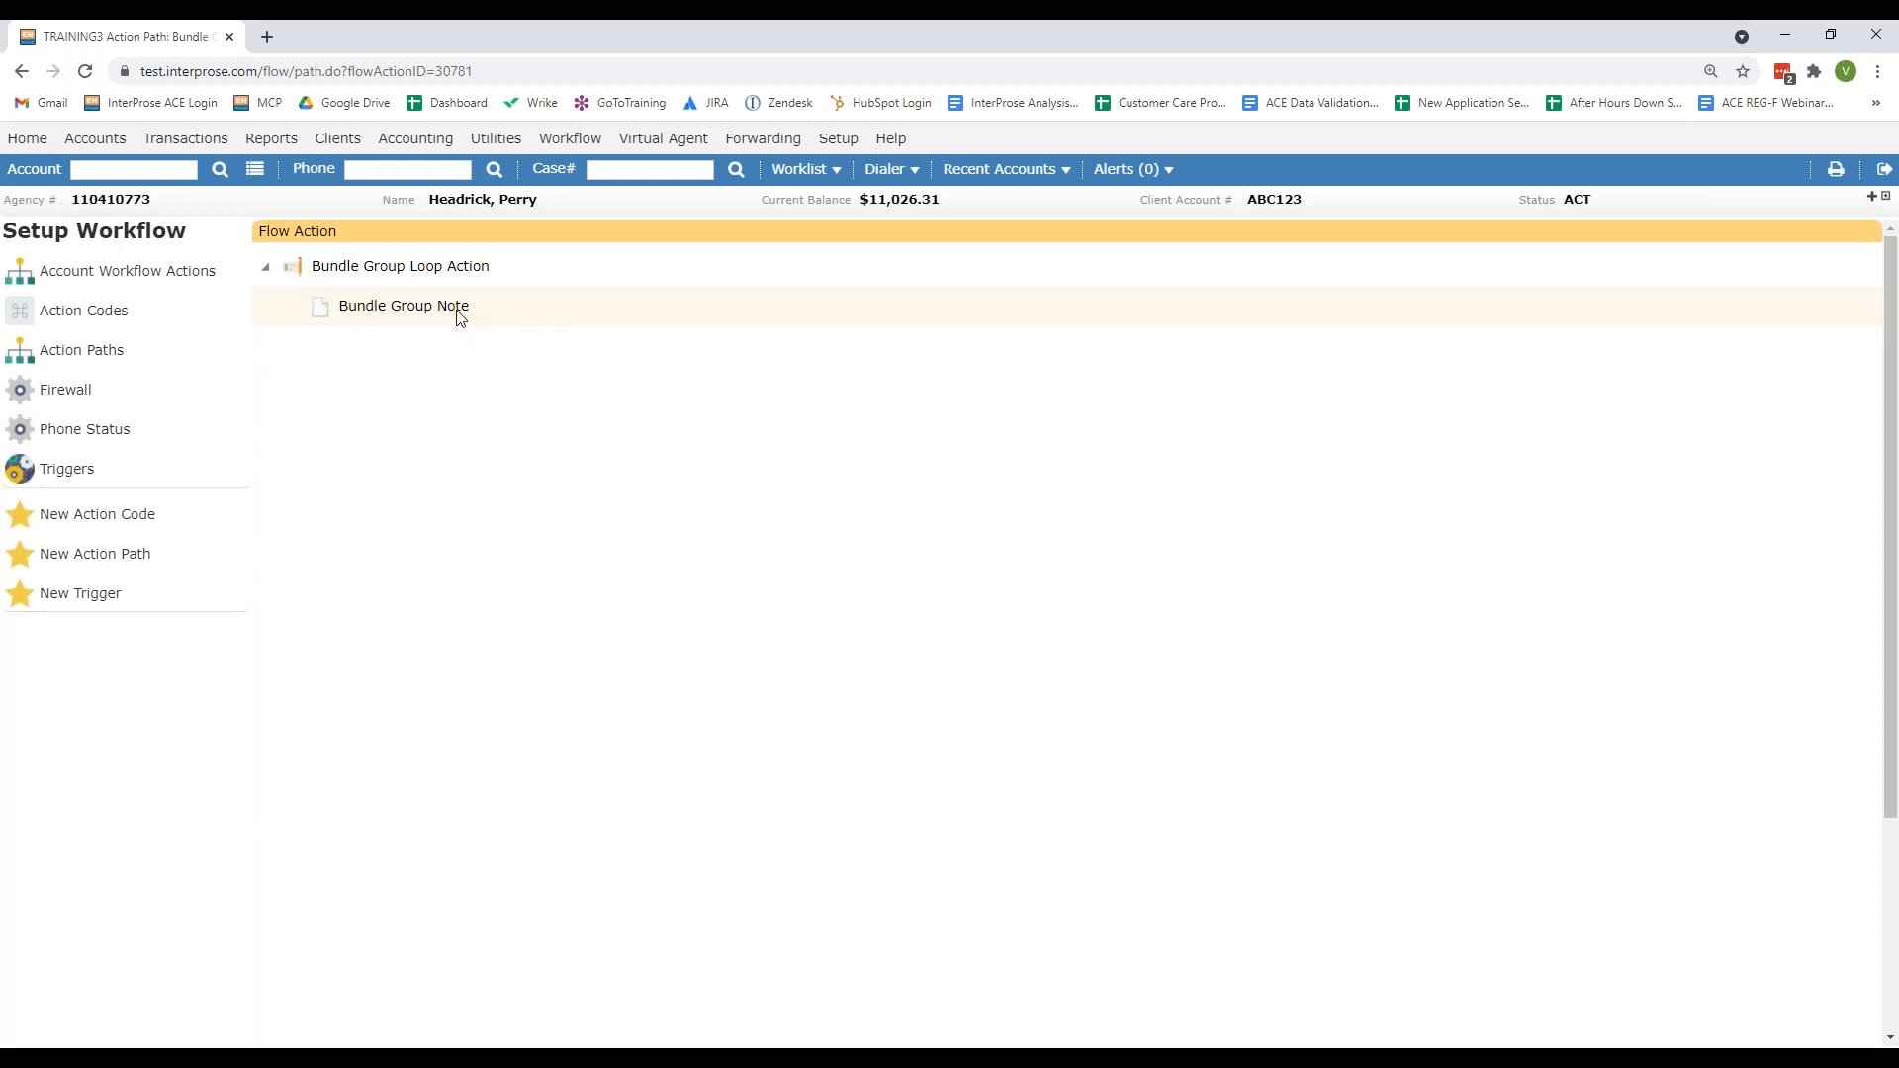
Step: Open the Bundle Group Note action for editing and review its class name and the available Bundle Group options
{"action": "right_click", "coordinate": [464, 307]}
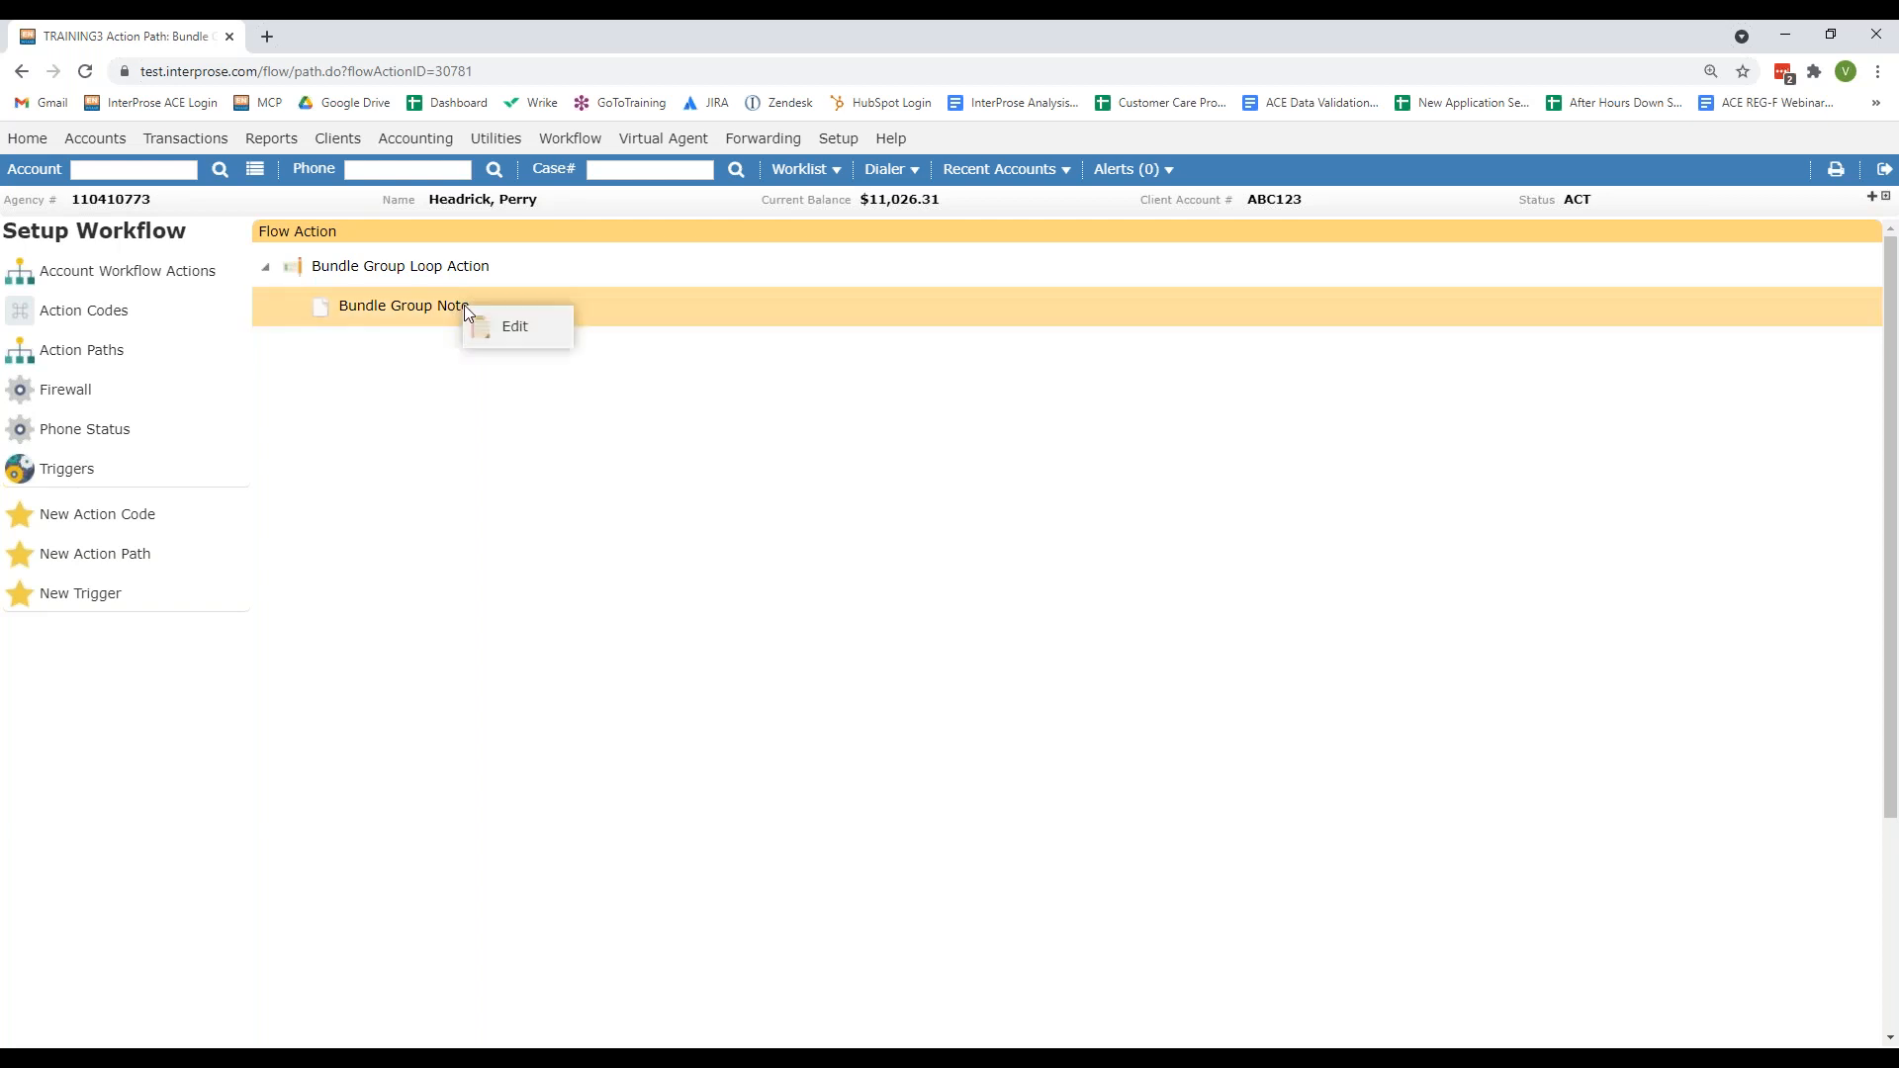
{"action": "left_click", "coordinate": [520, 330]}
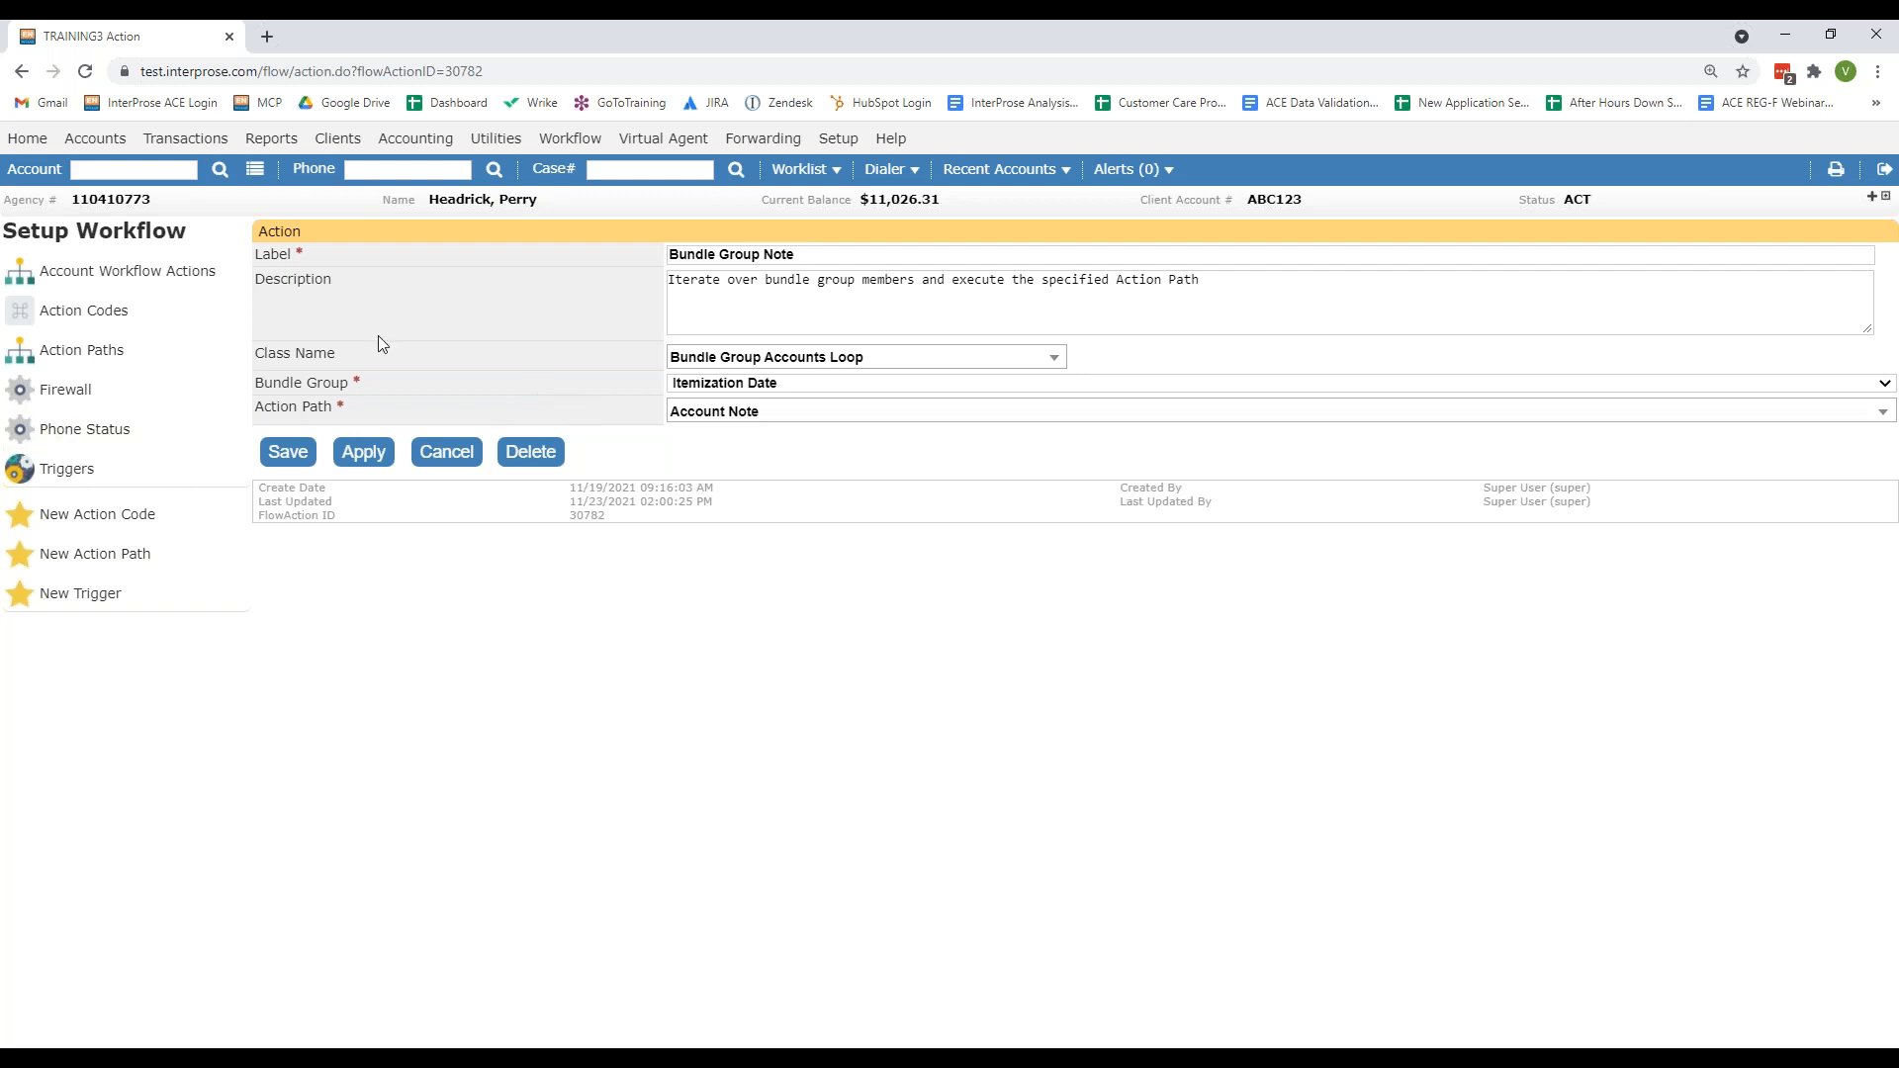
{"action": "left_click_drag", "start_coordinate": [353, 348], "coordinate": [257, 364]}
{"action": "left_click_drag", "start_coordinate": [360, 387], "coordinate": [255, 388]}
{"action": "left_click", "coordinate": [749, 385]}
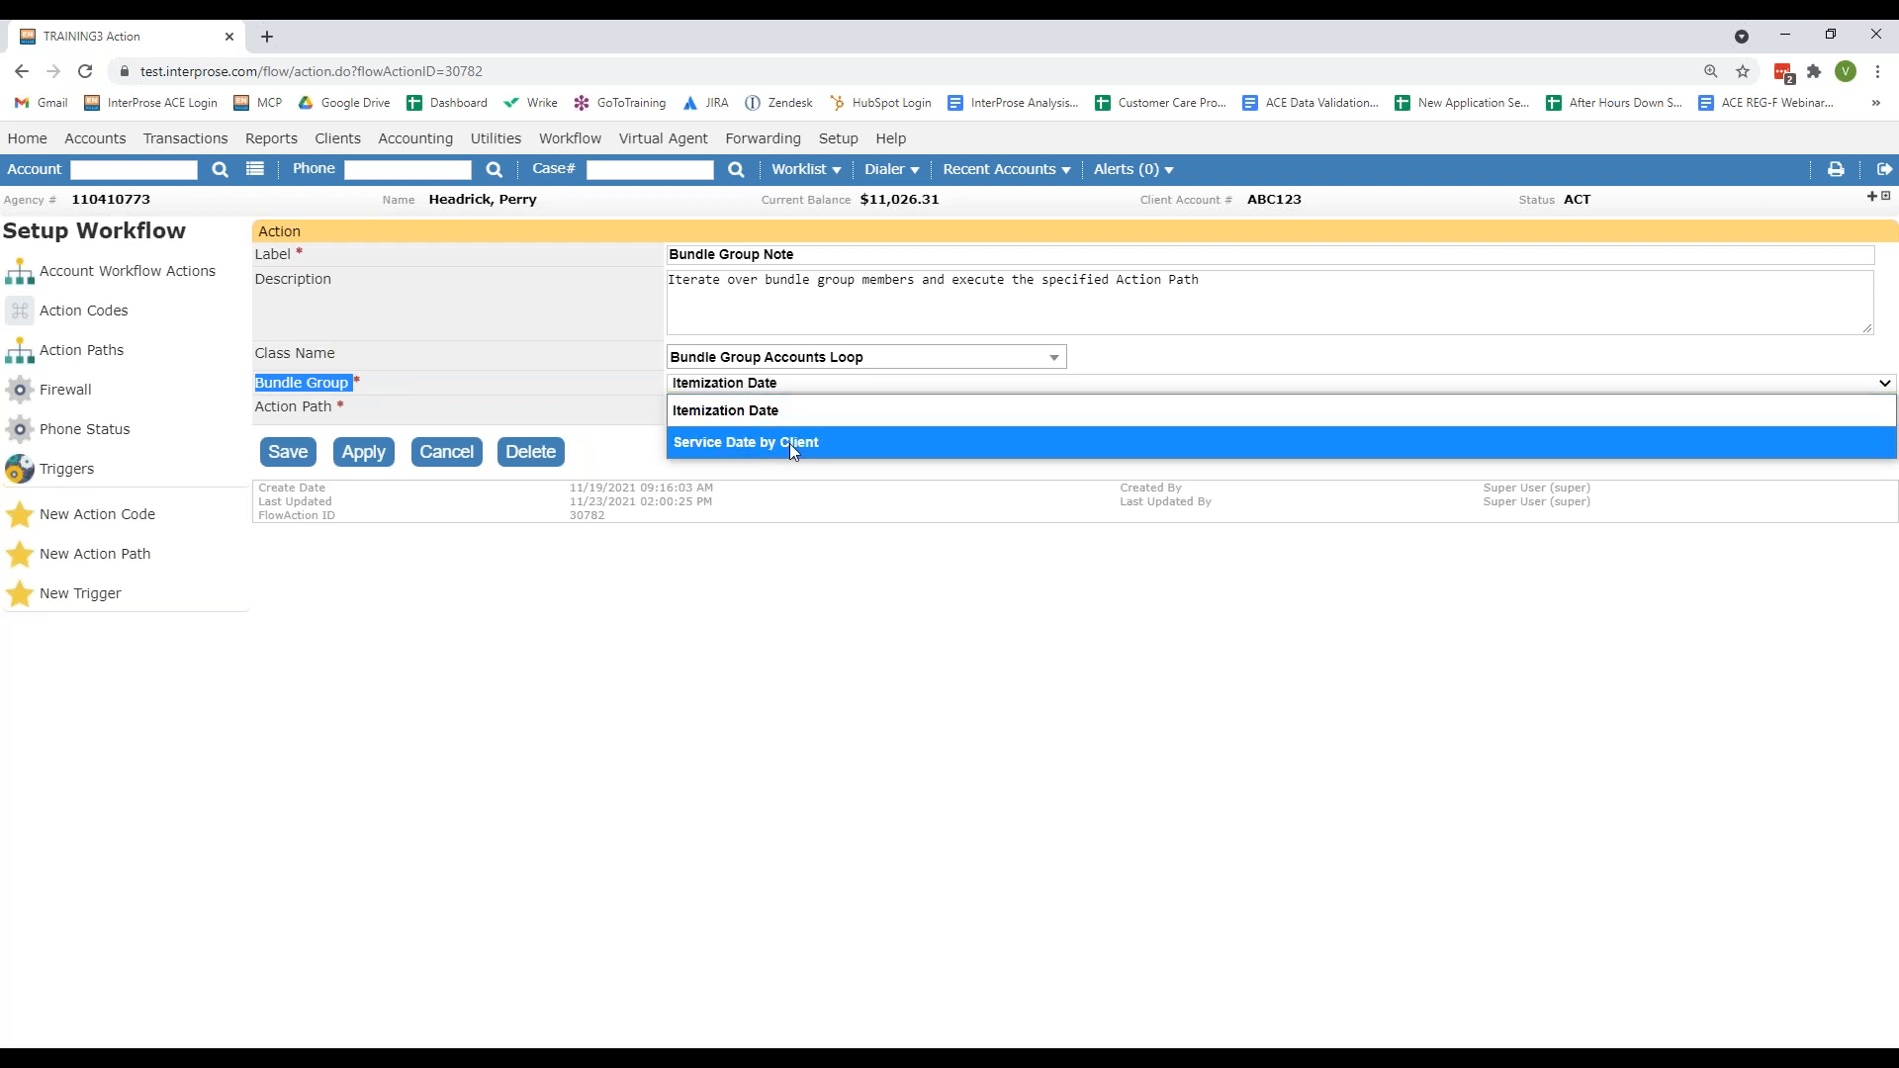
{"action": "left_click", "coordinate": [557, 366]}
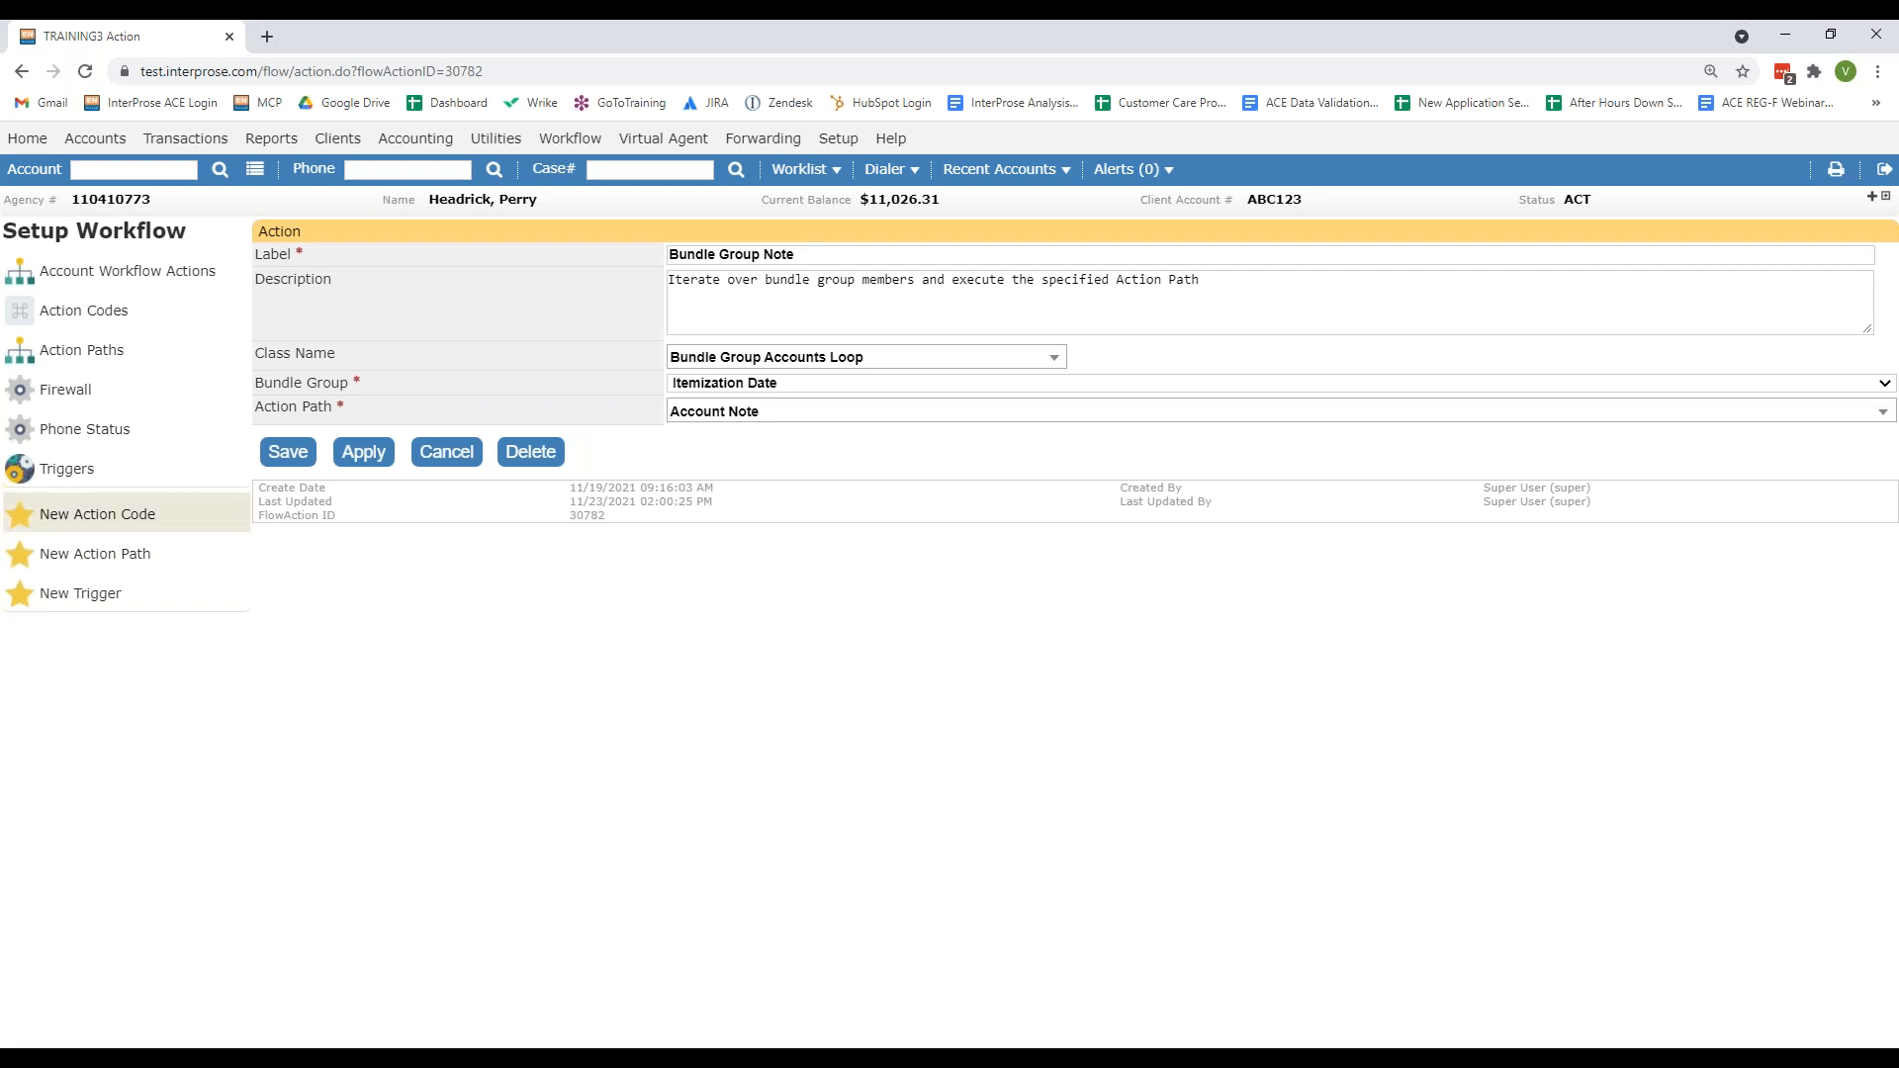
Step: Open the Client Access user interface configuration and review the Enable Itemization, Fields and Itemization Transaction Types settings
{"action": "left_click", "coordinate": [842, 140]}
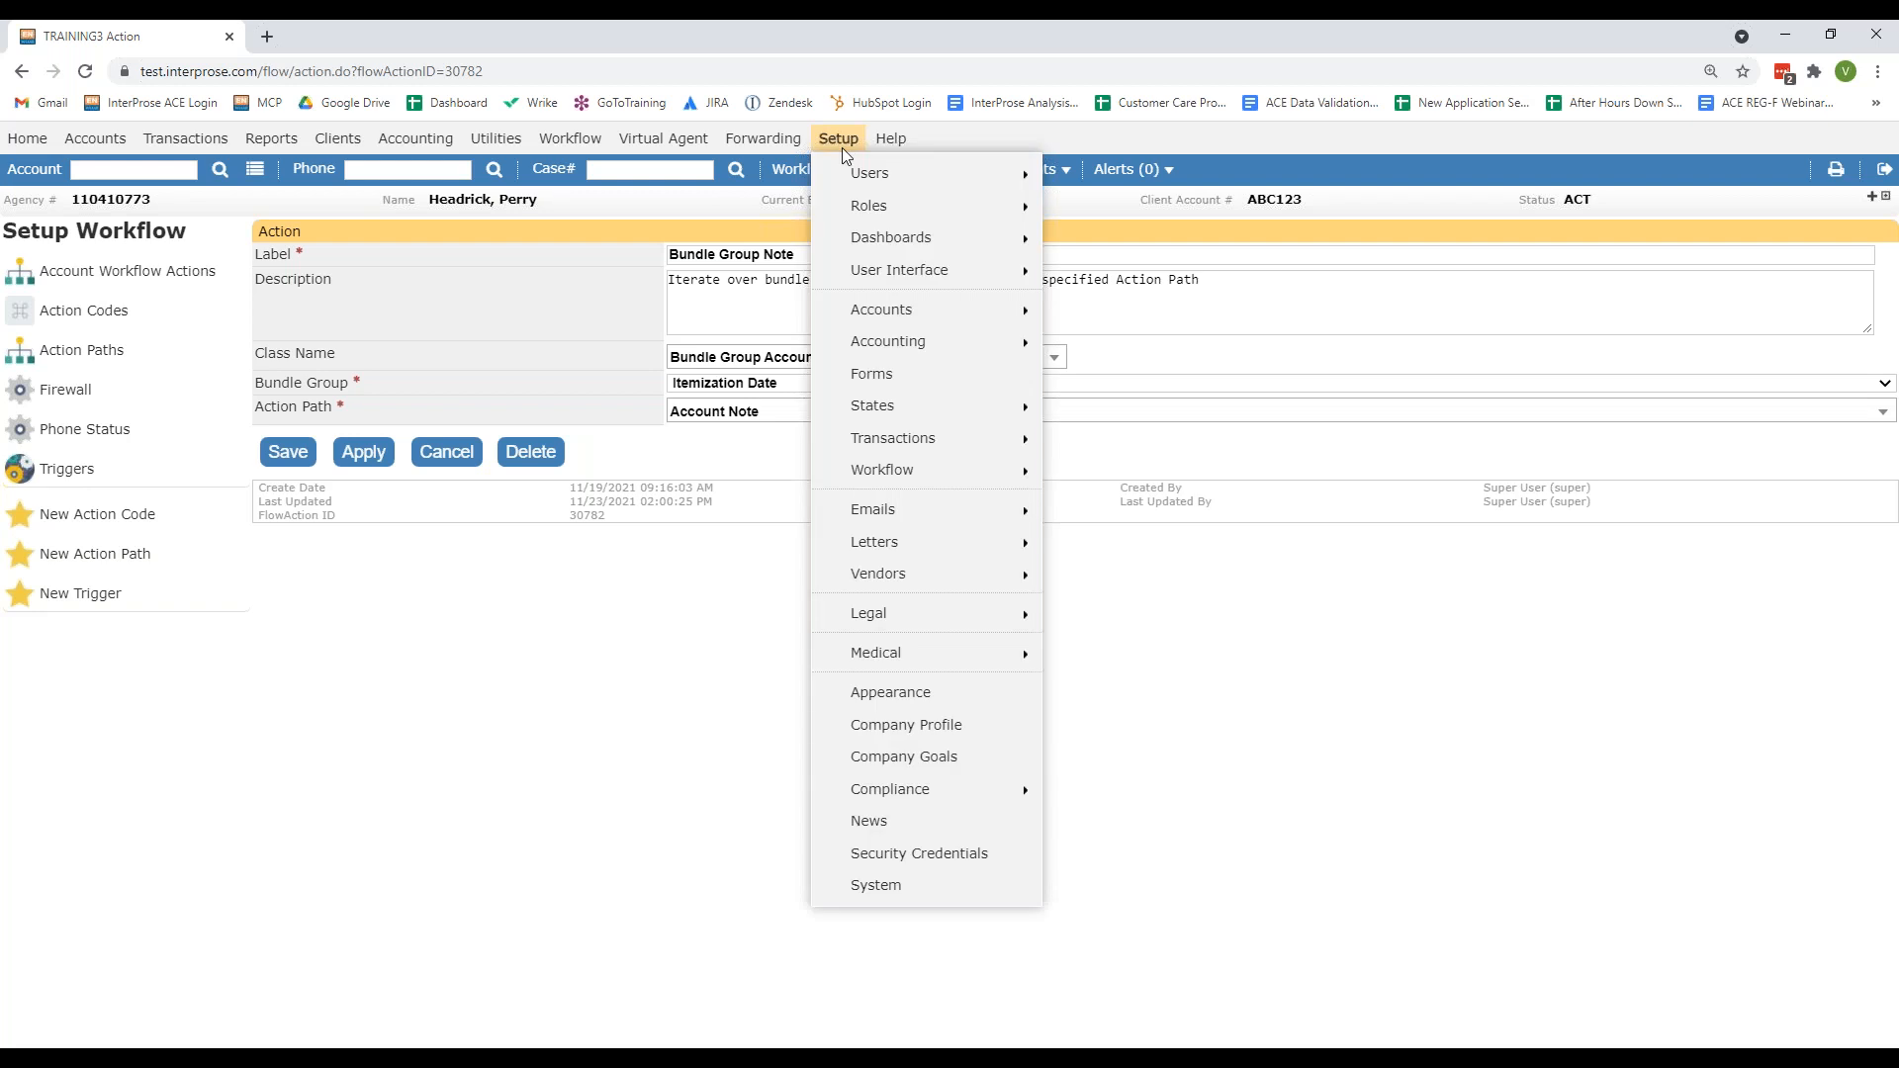
{"action": "mouse_move", "coordinate": [888, 269]}
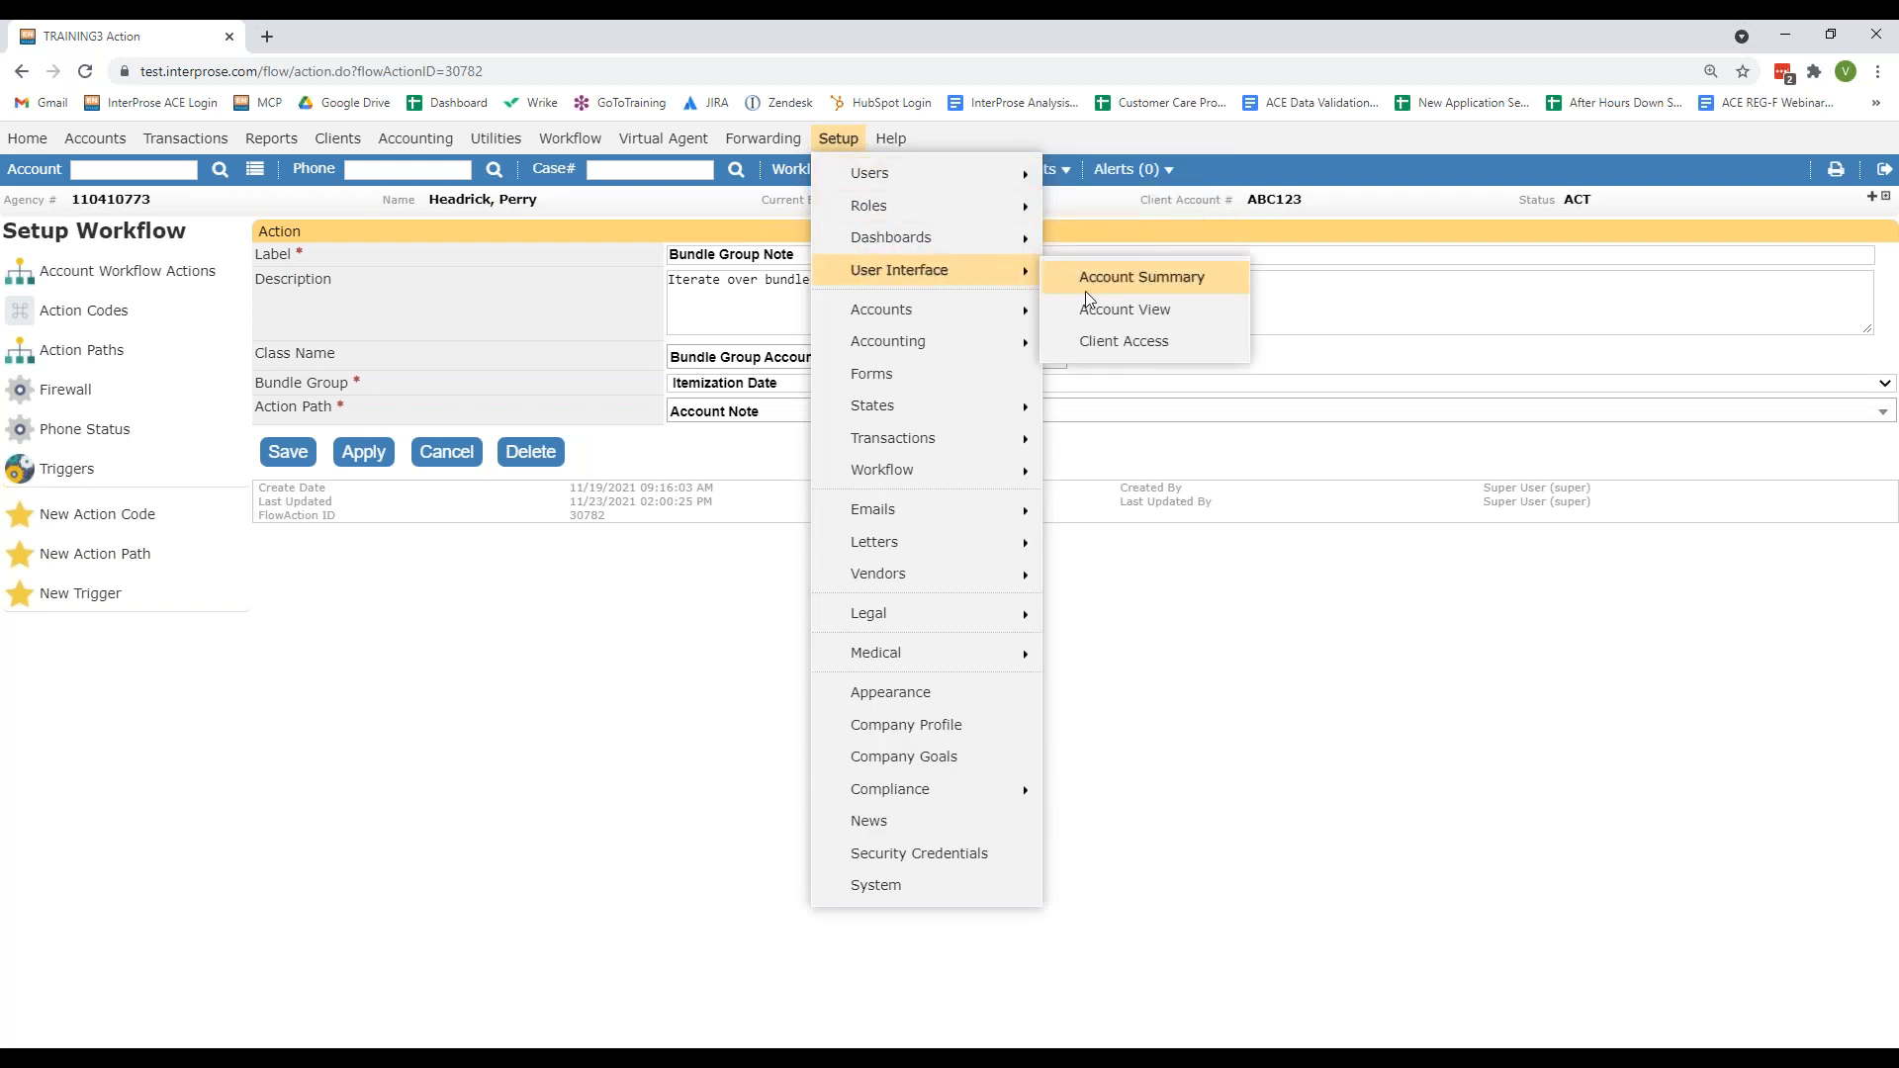
{"action": "left_click", "coordinate": [1096, 343]}
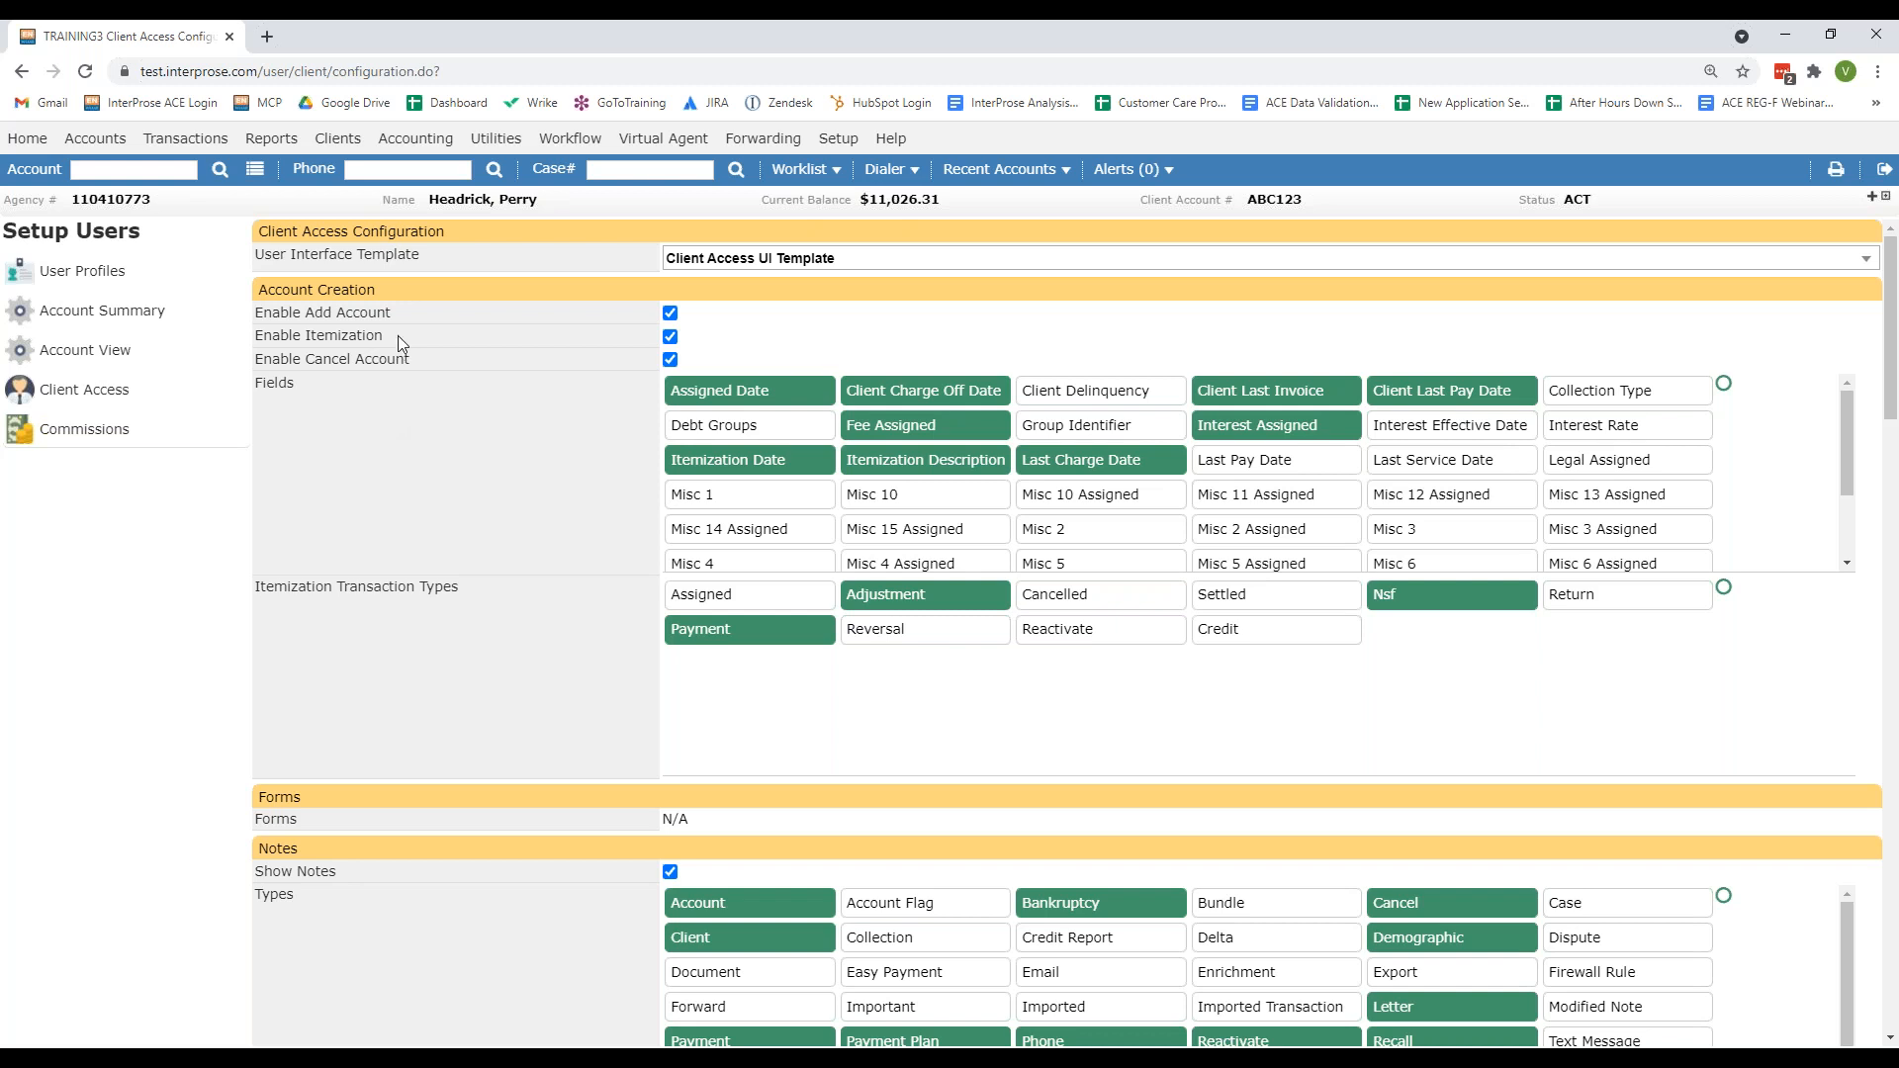
{"action": "left_click_drag", "start_coordinate": [386, 335], "coordinate": [257, 345]}
{"action": "left_click", "coordinate": [427, 405]}
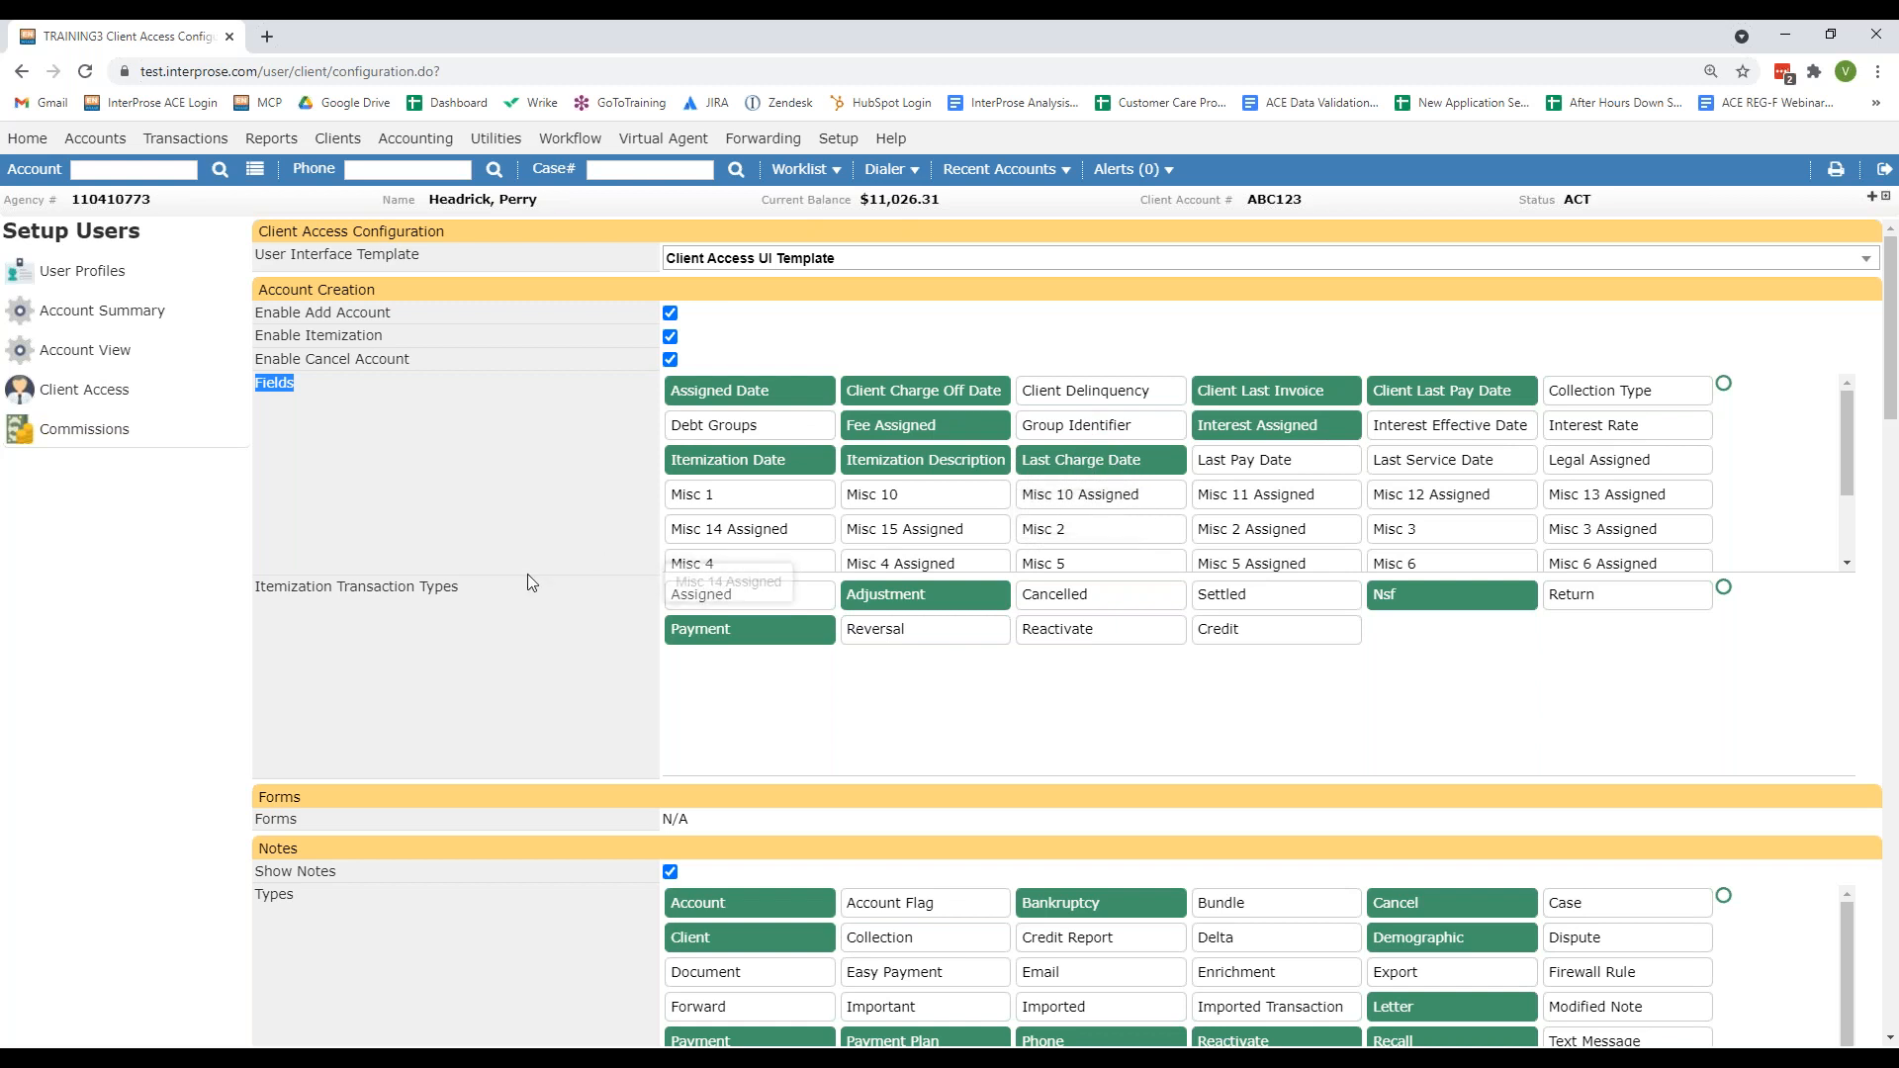
{"action": "scroll", "coordinate": [526, 582], "scroll_direction": "down", "scroll_amount": 1}
{"action": "left_click_drag", "start_coordinate": [259, 491], "coordinate": [473, 489]}
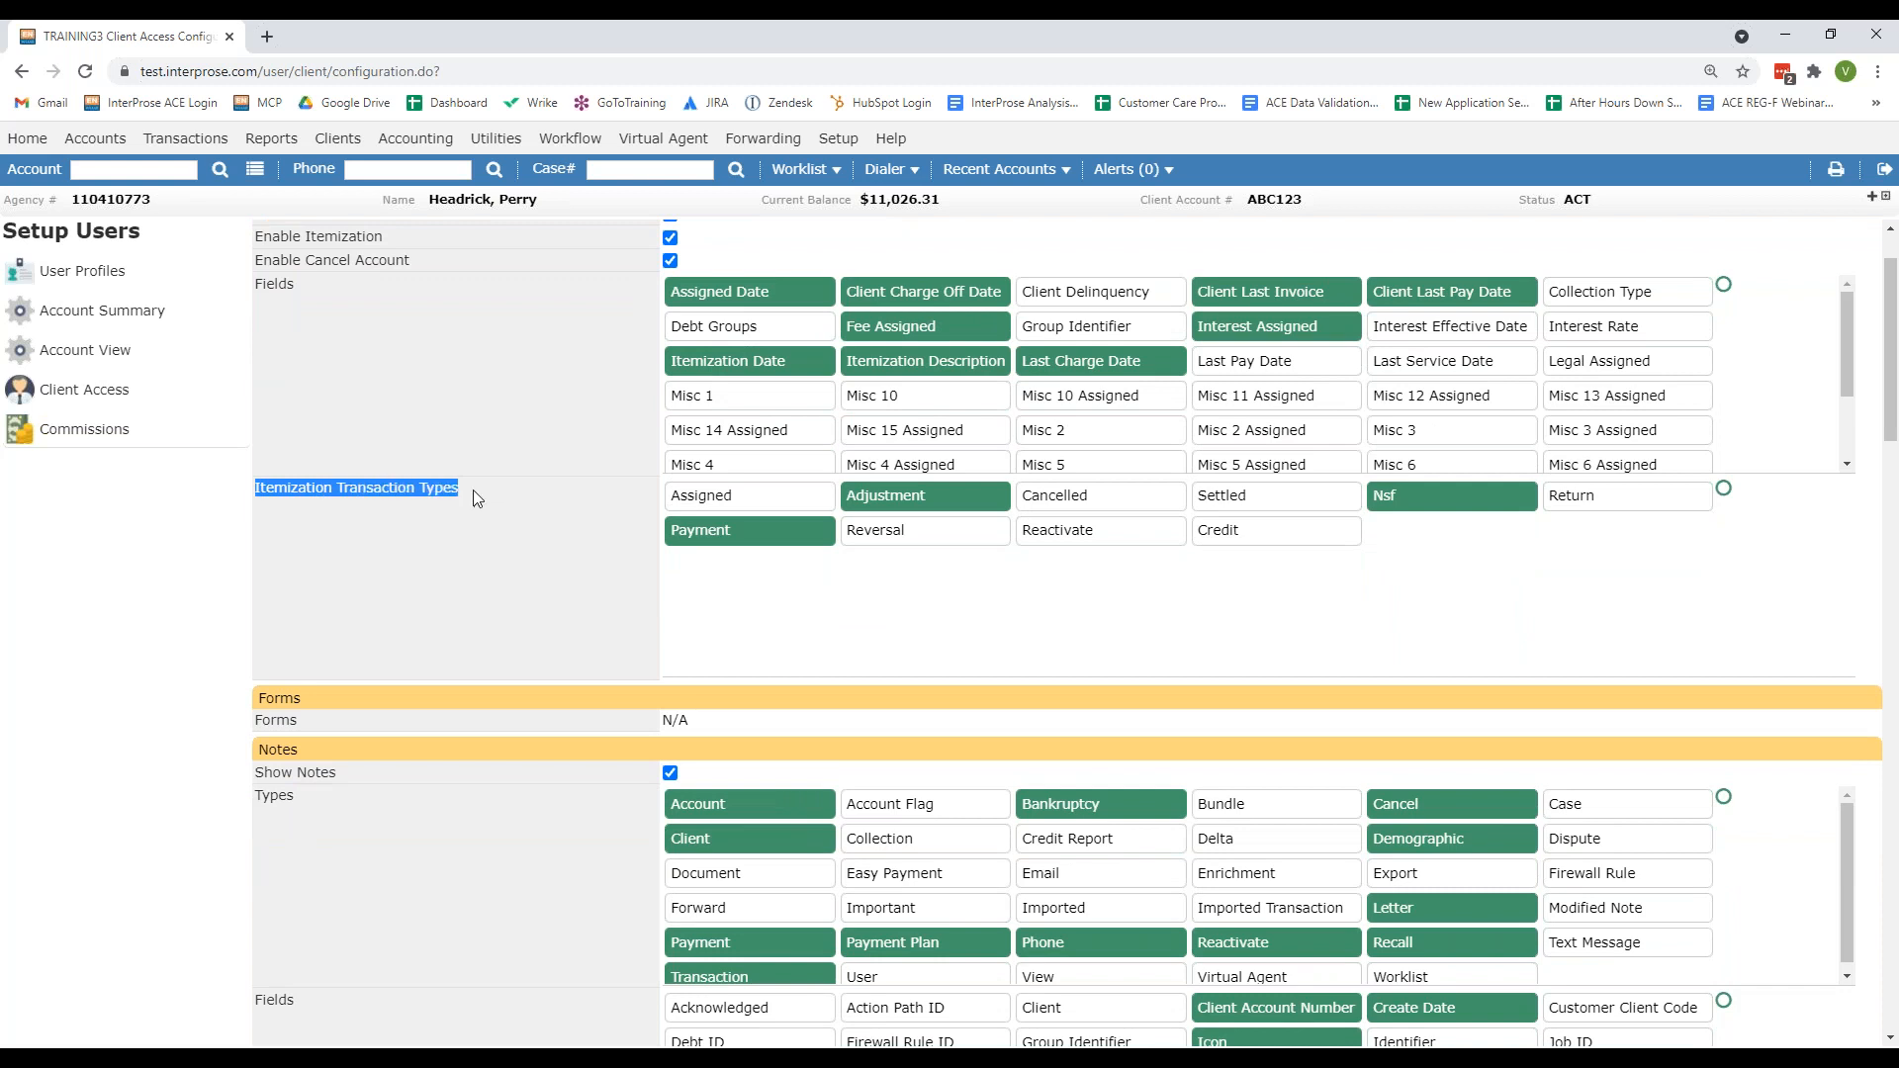
{"action": "scroll", "coordinate": [609, 574], "scroll_direction": "up", "scroll_amount": 1}
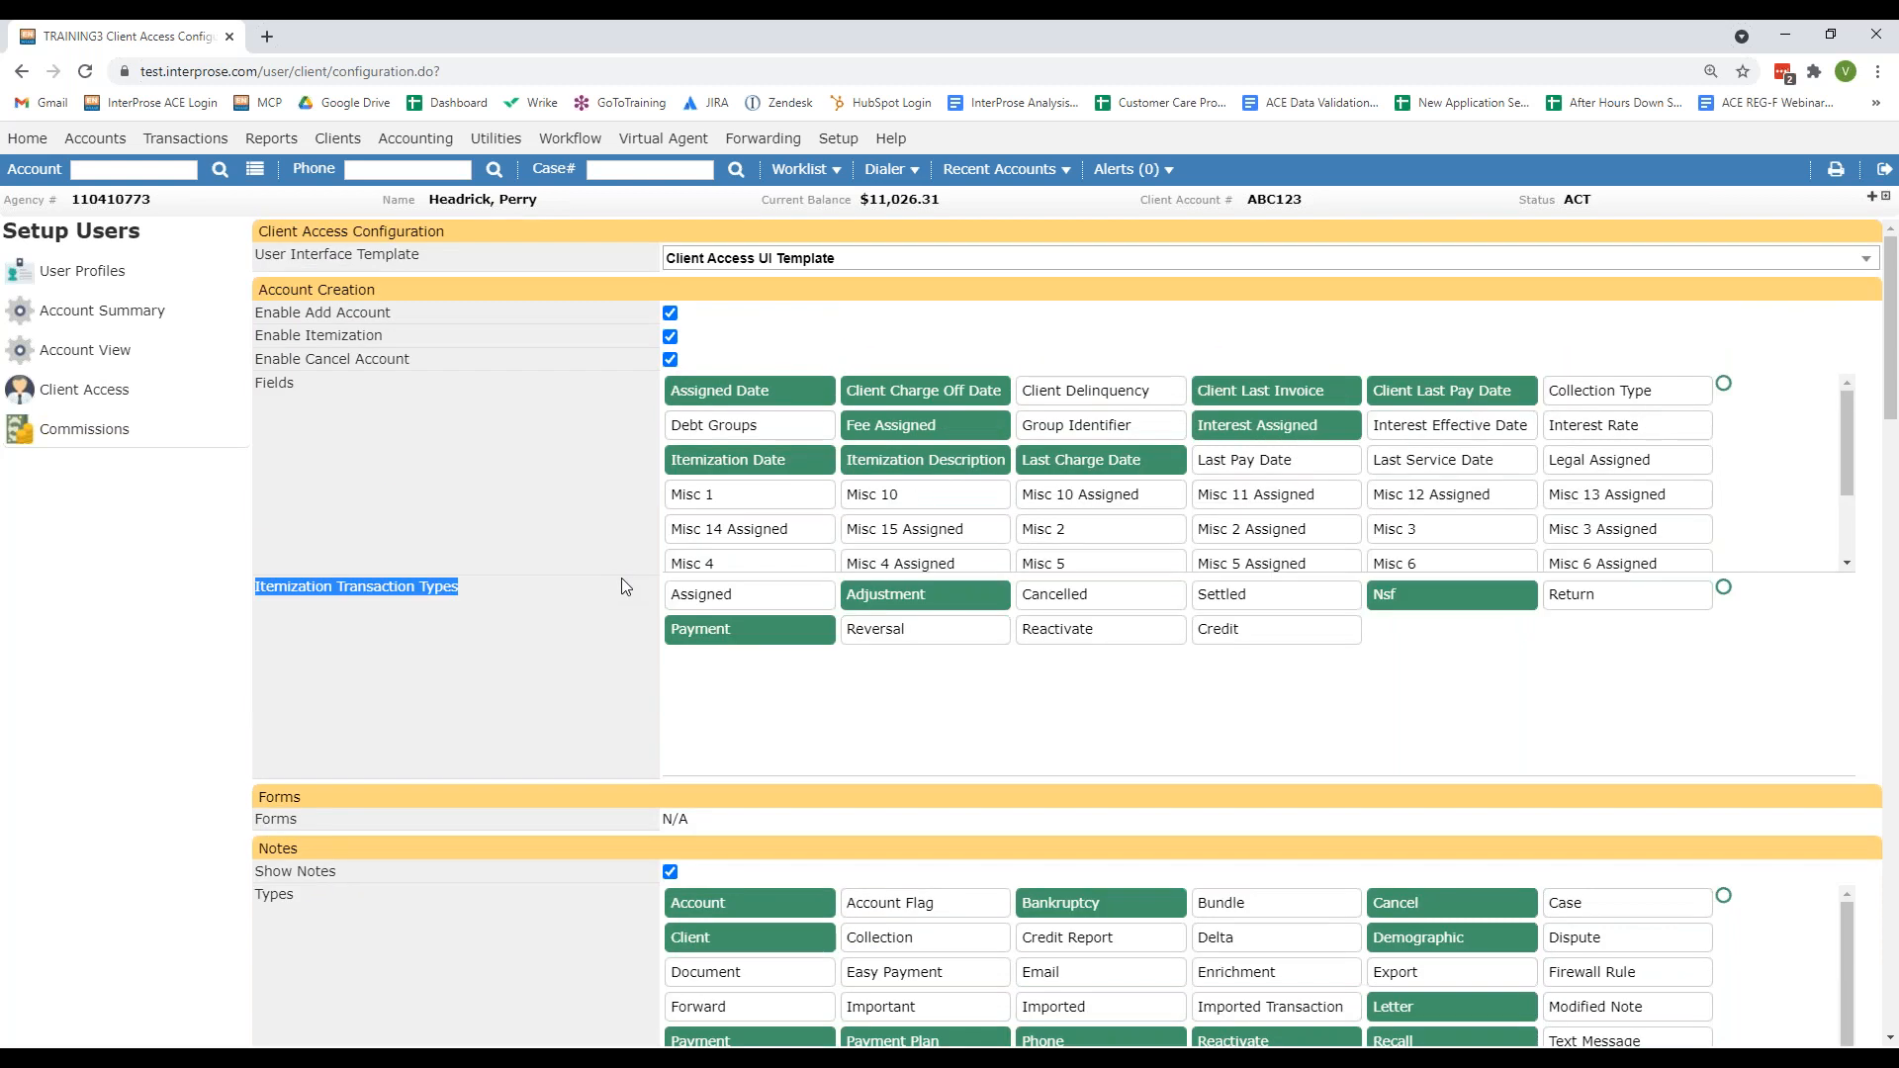
{"action": "left_click_drag", "start_coordinate": [686, 597], "coordinate": [871, 625]}
Step: Open the profile of the sample client access user from the user profiles and become that user
{"action": "left_click", "coordinate": [838, 140]}
{"action": "mouse_move", "coordinate": [869, 169]}
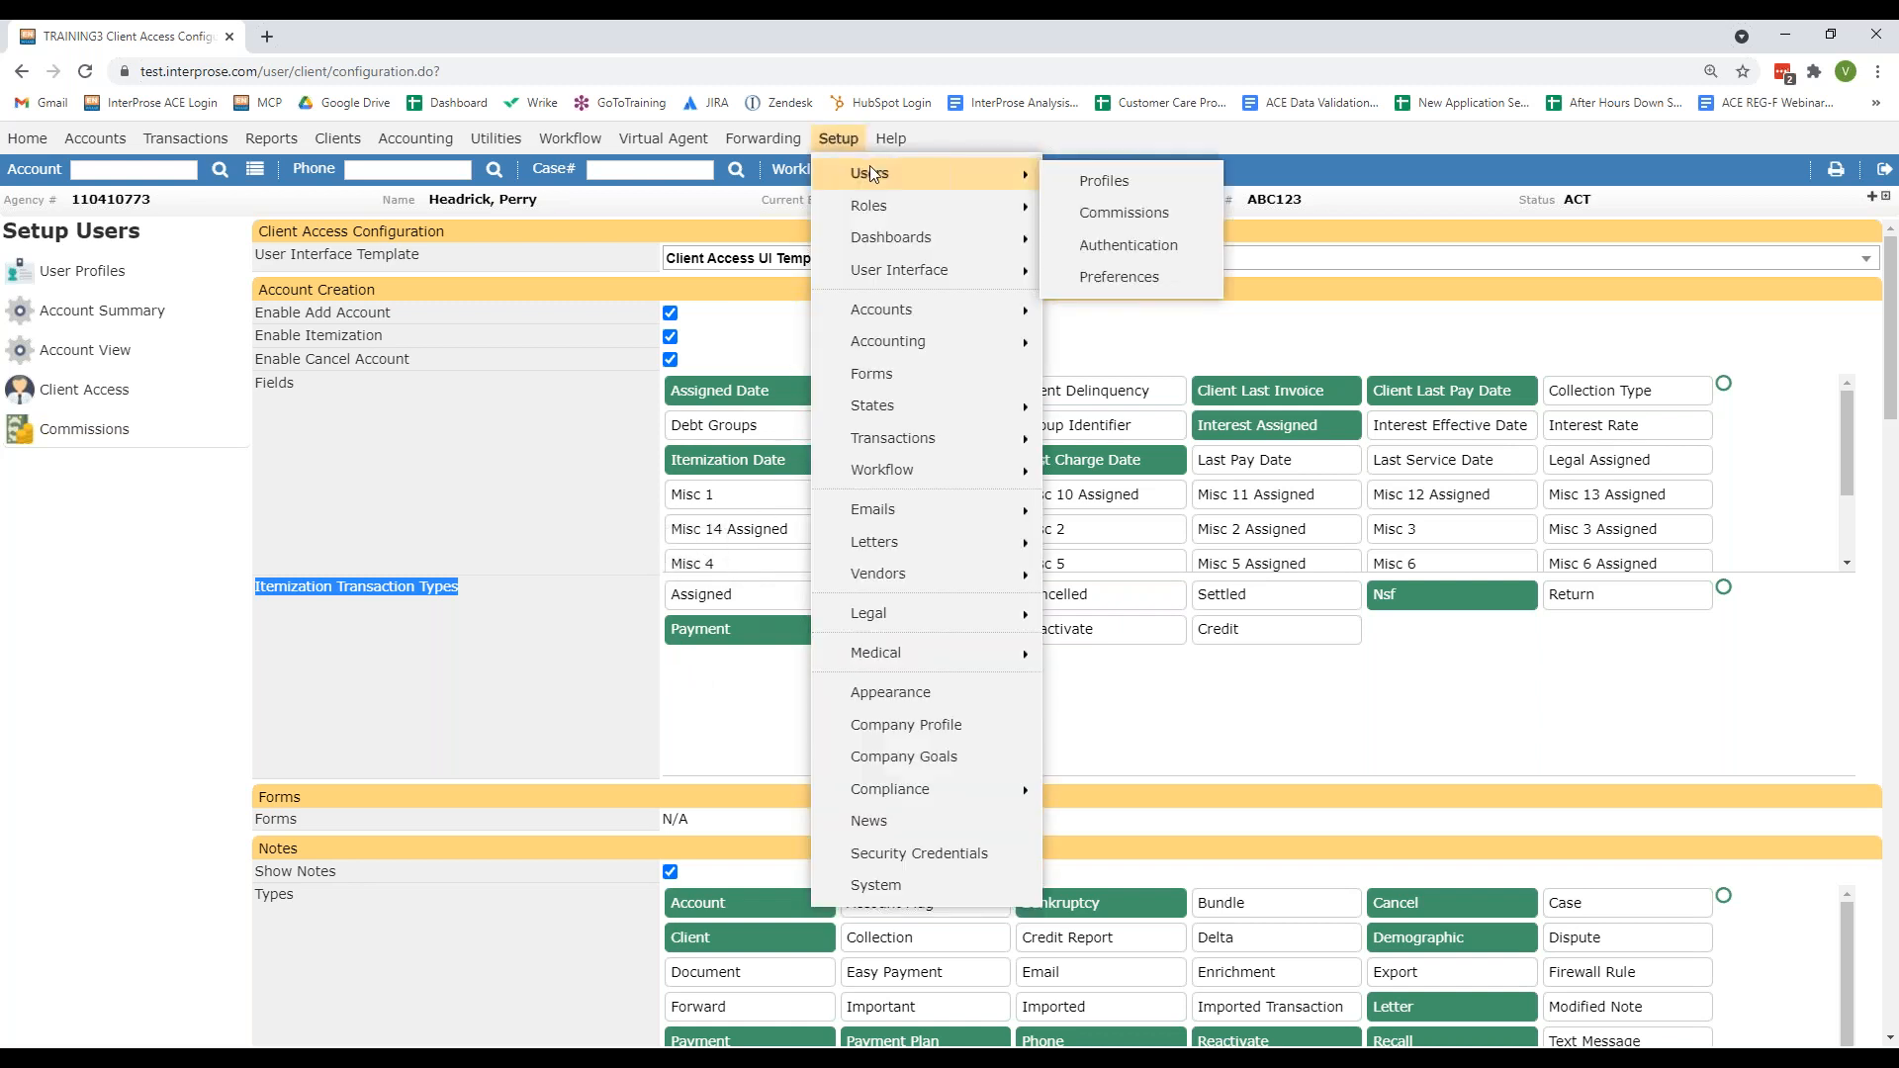
{"action": "left_click", "coordinate": [1092, 184]}
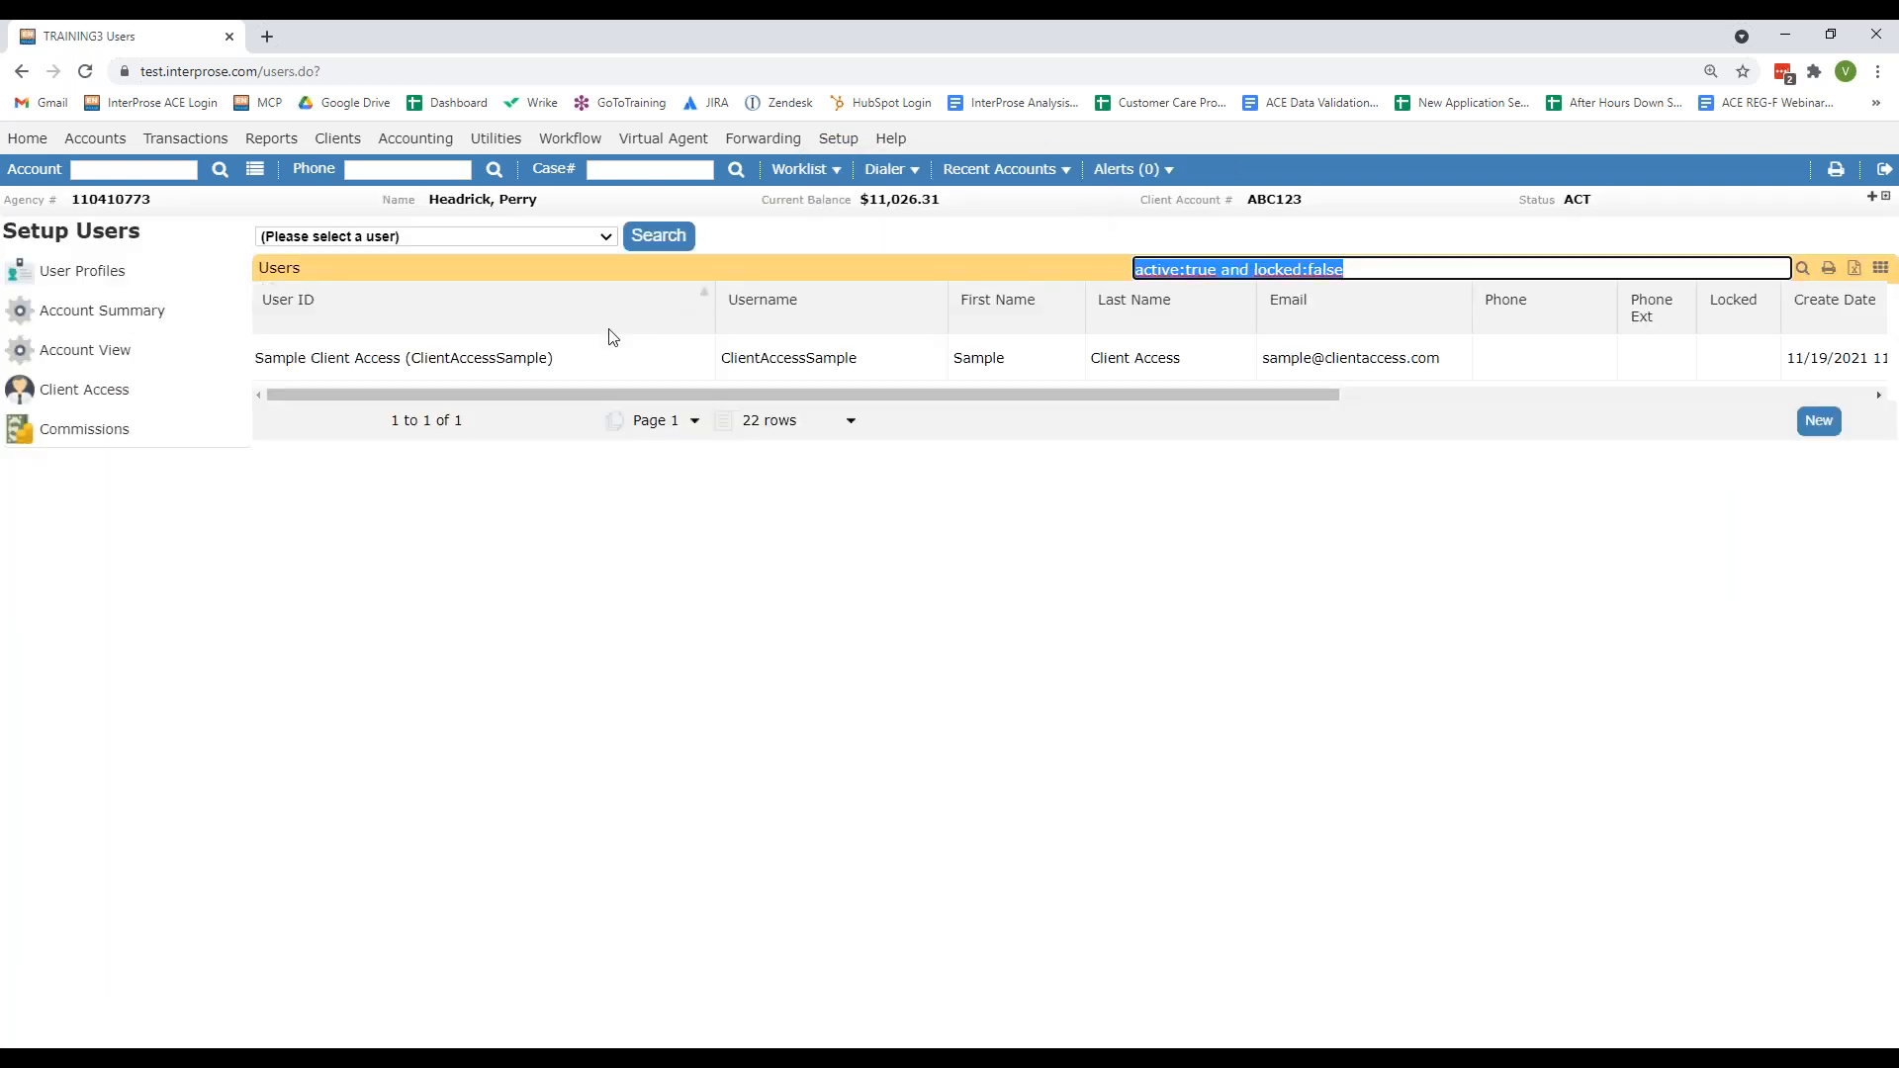
{"action": "double_click", "coordinate": [551, 363]}
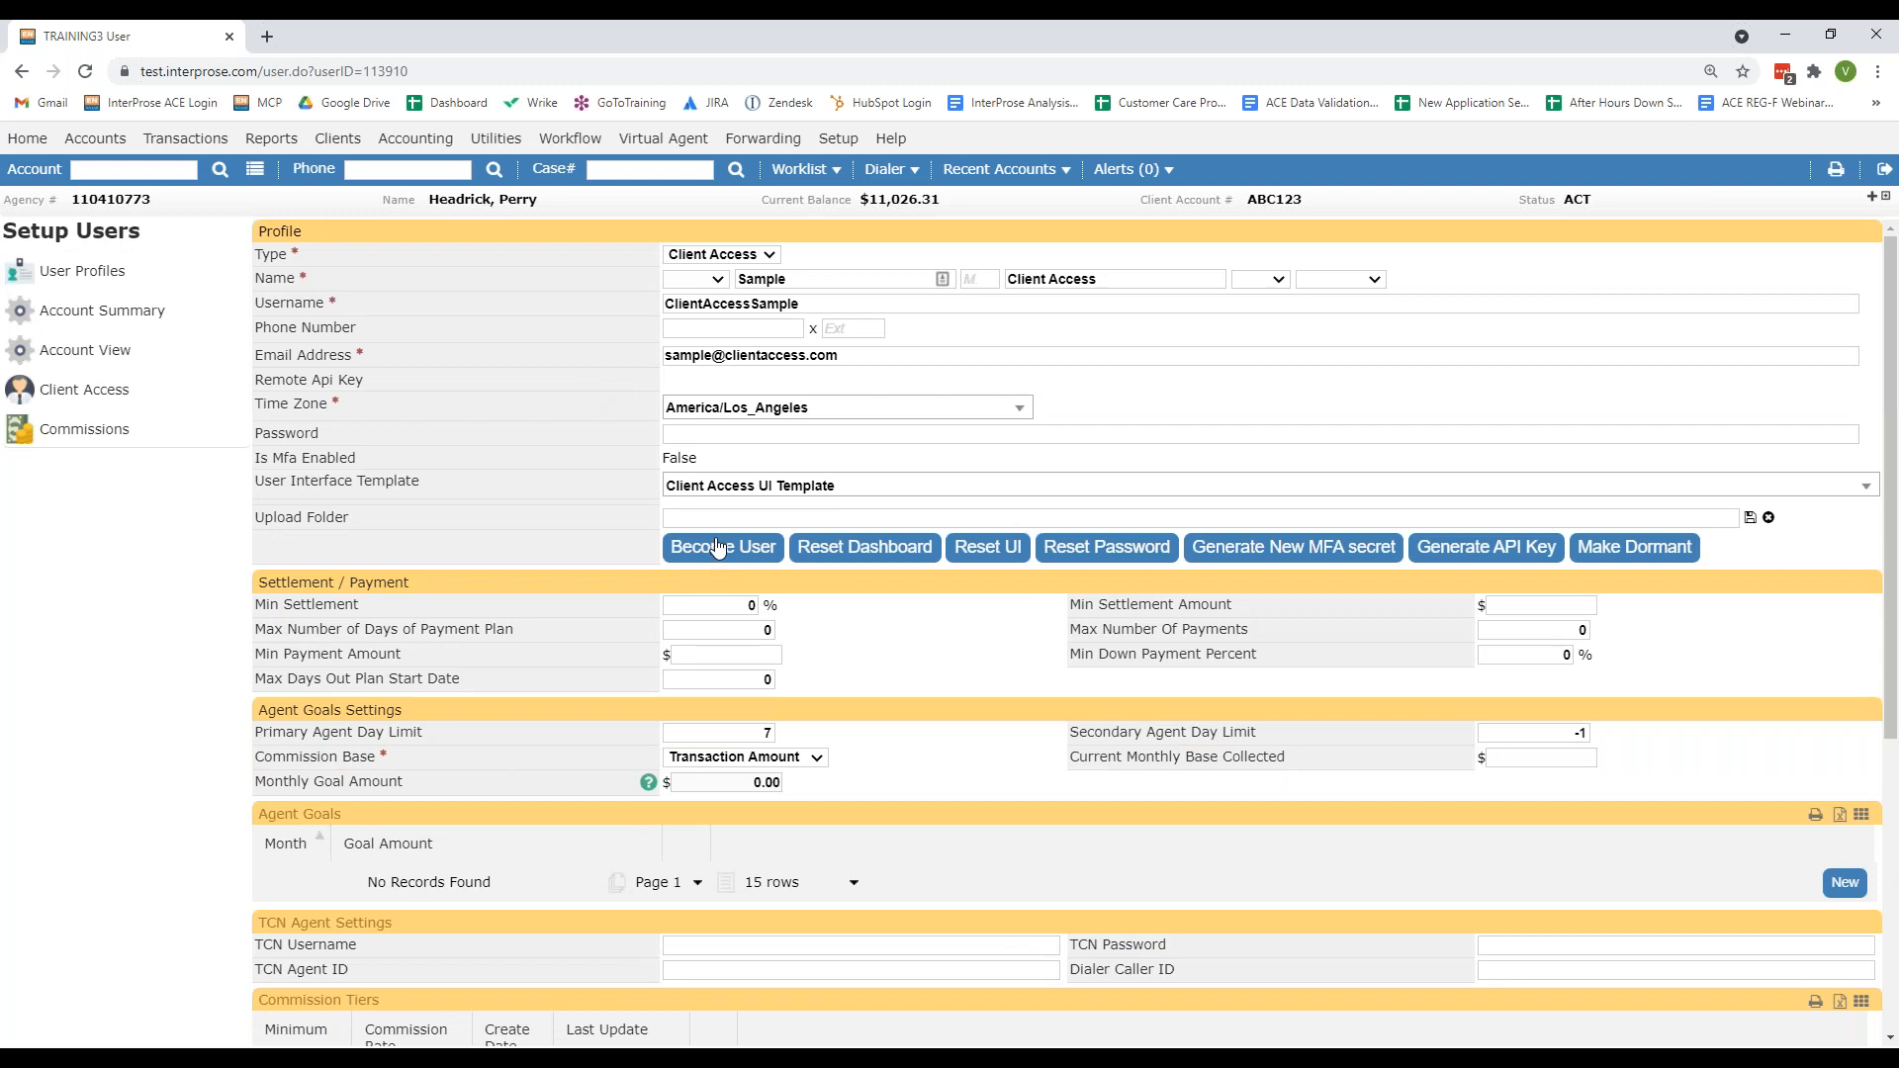
{"action": "left_click", "coordinate": [721, 549]}
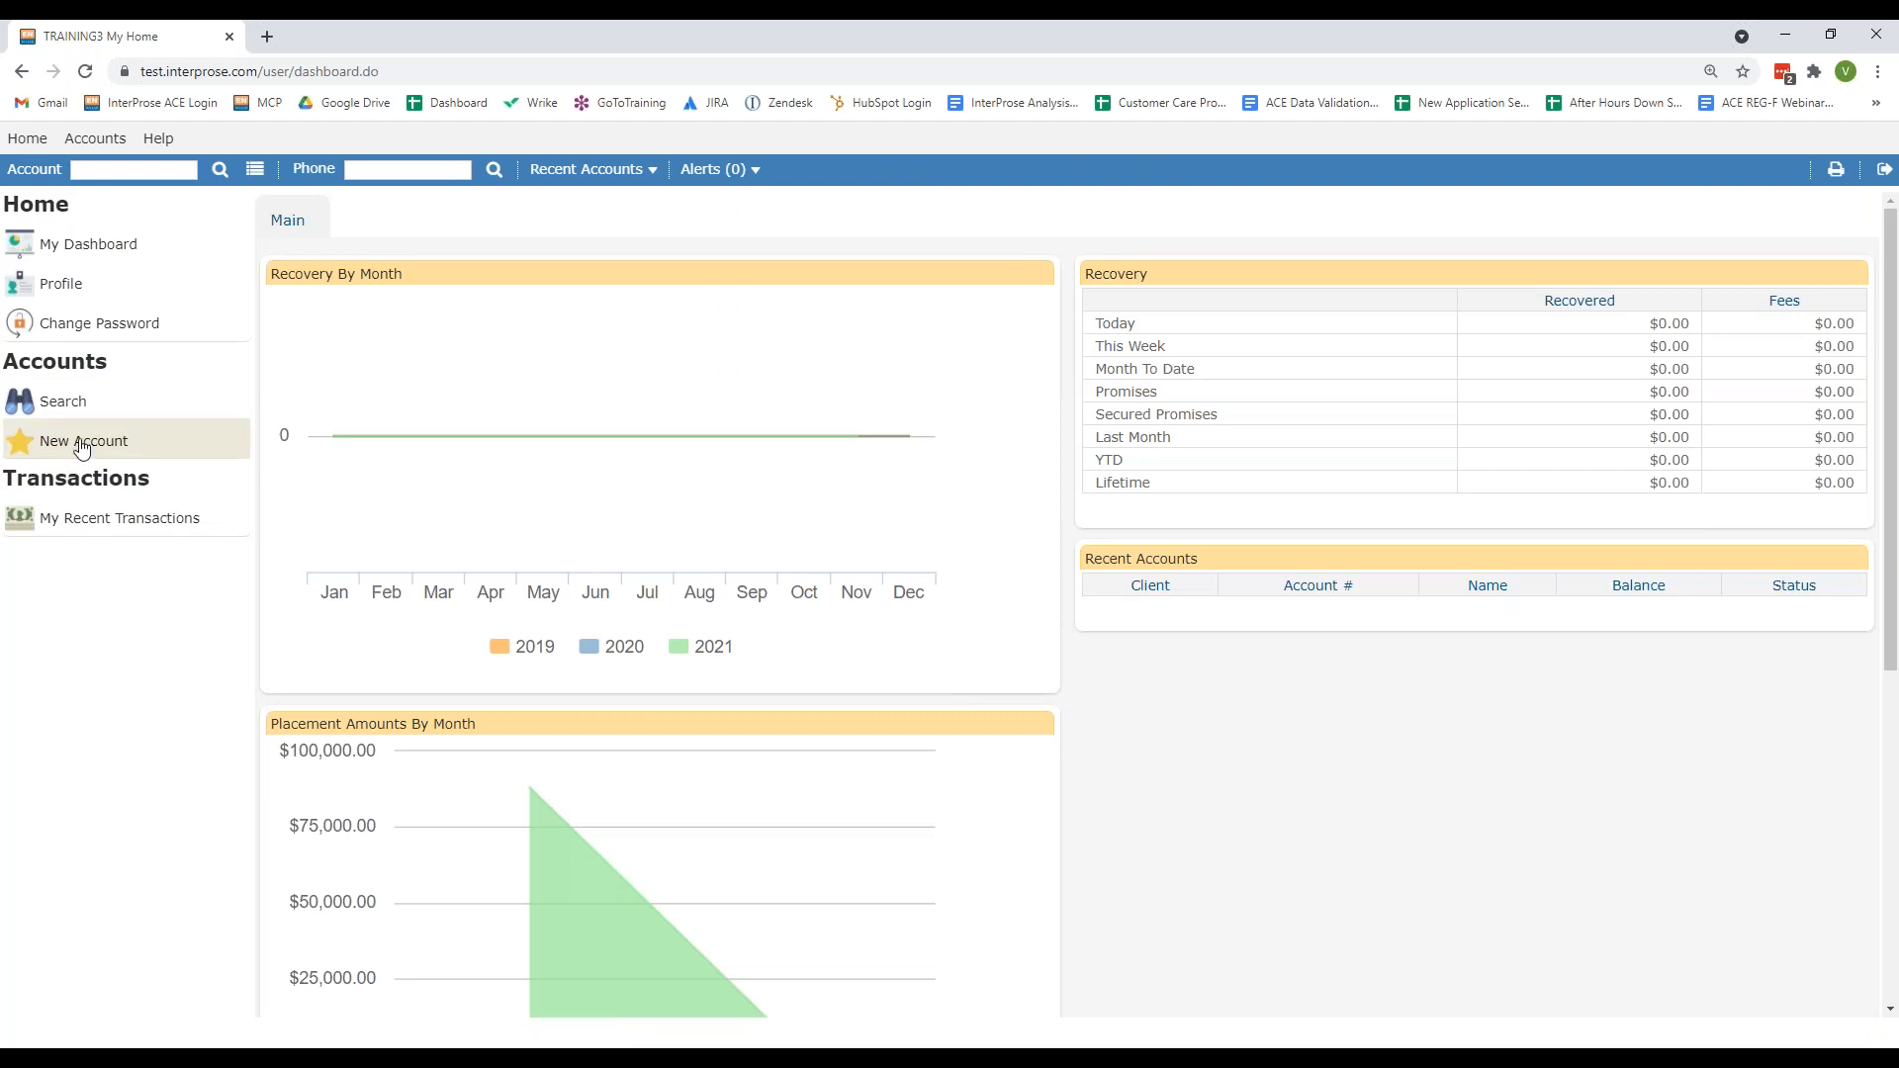
Step: Start a new account with the client set to SAMPLE1 (Sample - Client 1) and review the itemization defaults
{"action": "left_click", "coordinate": [82, 445]}
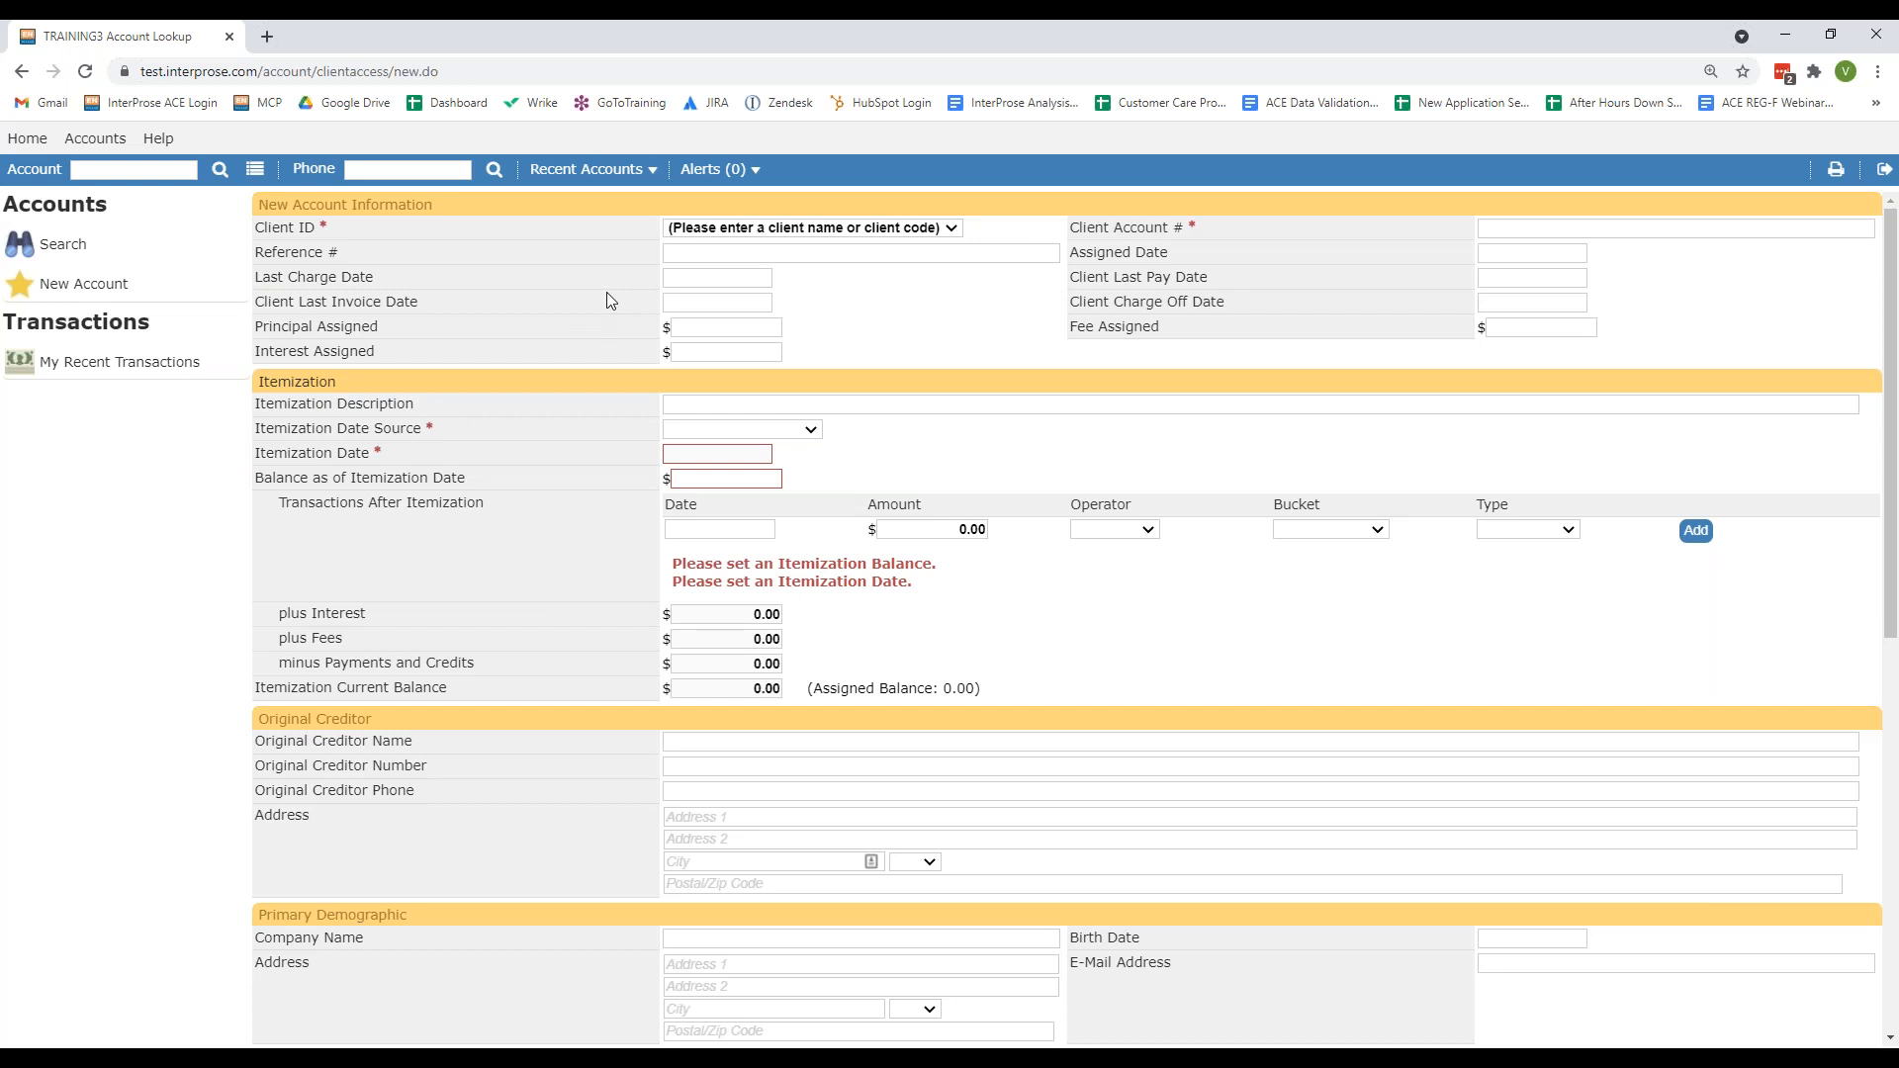
{"action": "left_click", "coordinate": [737, 227]}
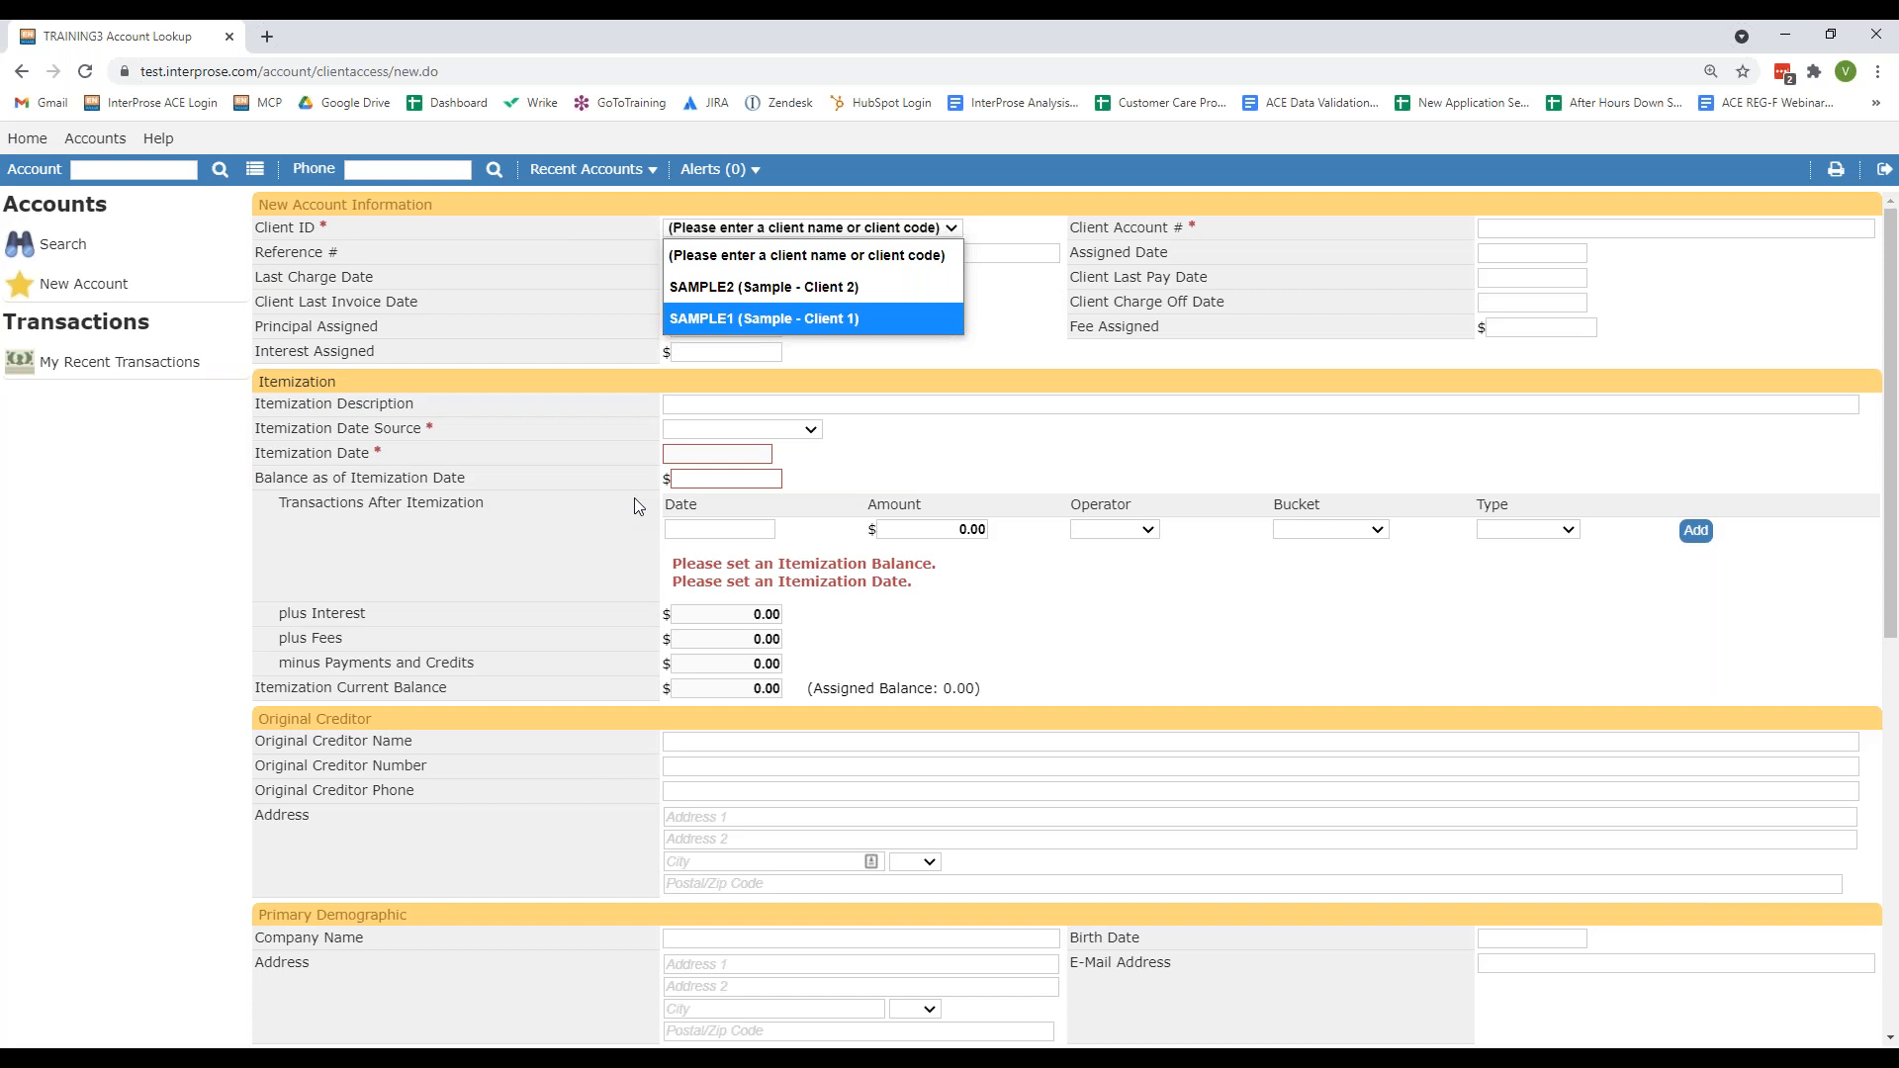
{"action": "left_click", "coordinate": [712, 317]}
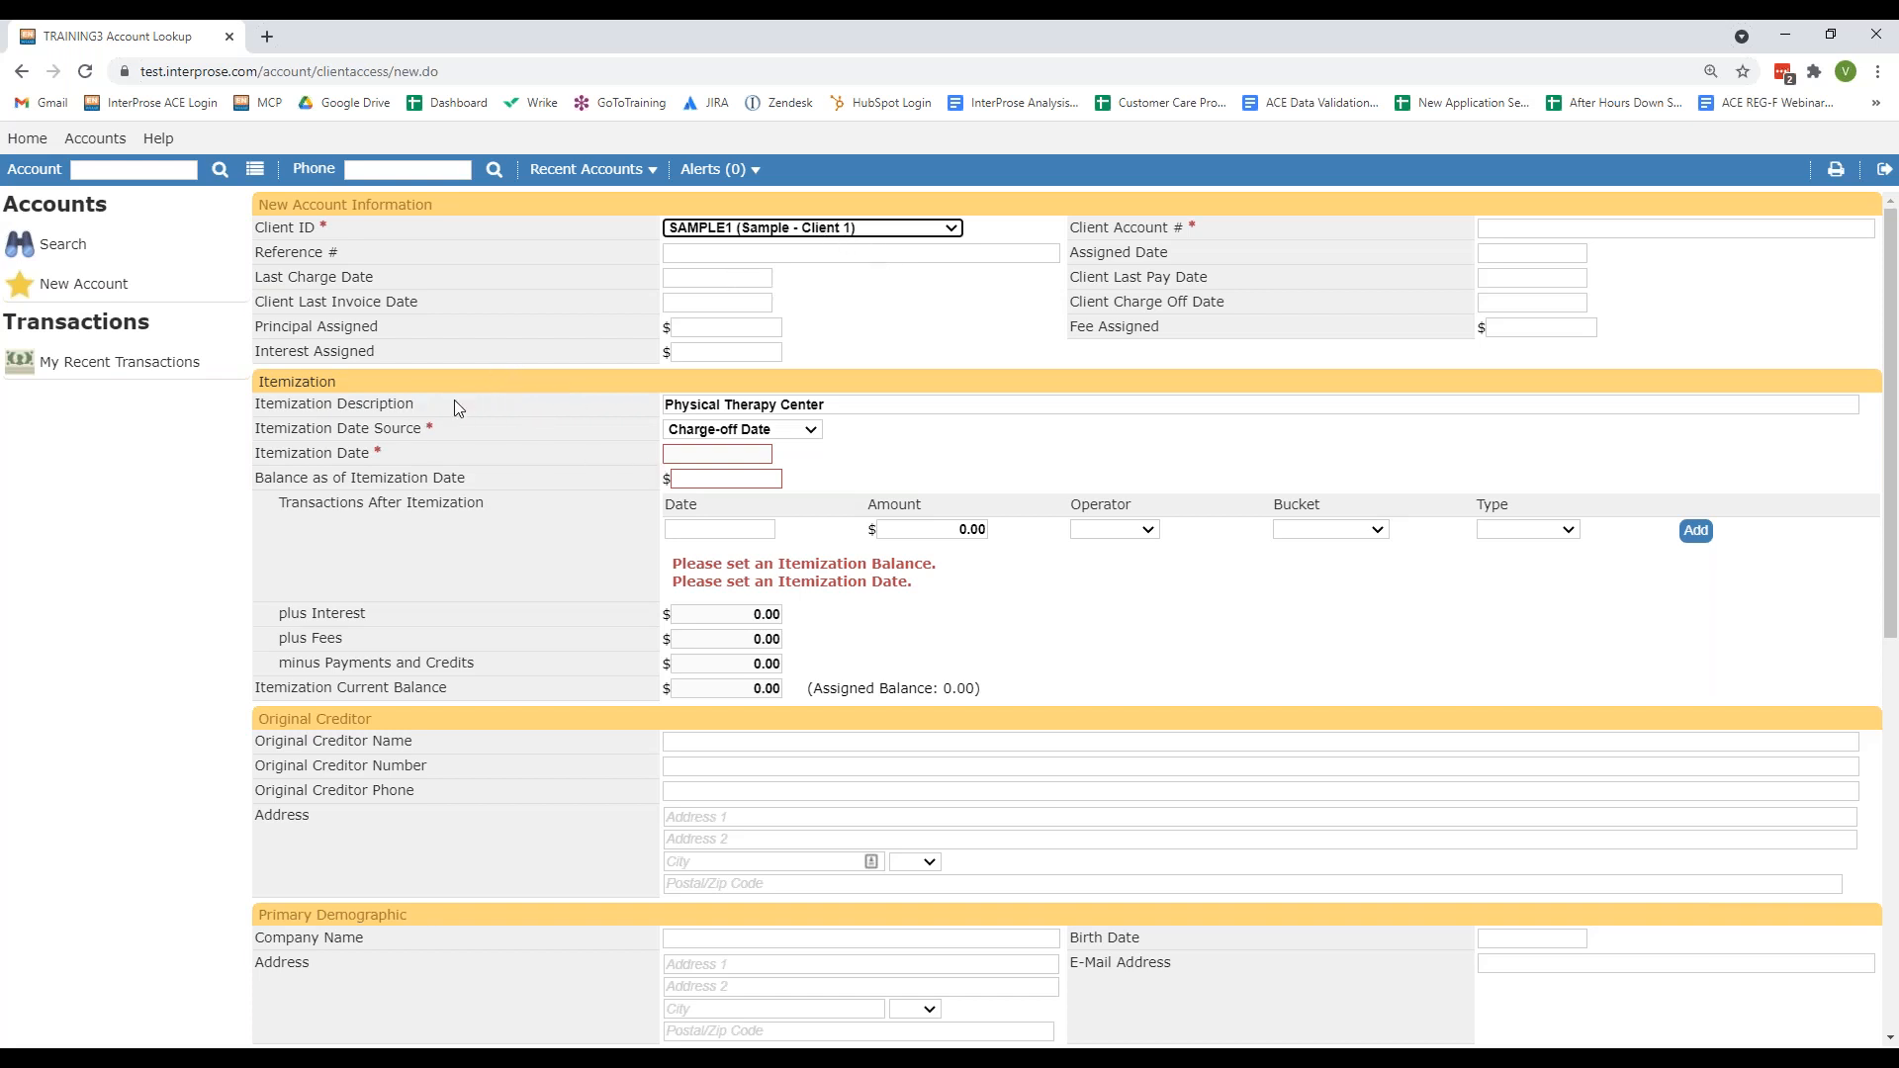
{"action": "mouse_move", "coordinate": [436, 405]}
{"action": "left_mouse_down"}
{"action": "mouse_move", "coordinate": [386, 405]}
{"action": "mouse_move", "coordinate": [441, 411]}
{"action": "left_mouse_up"}
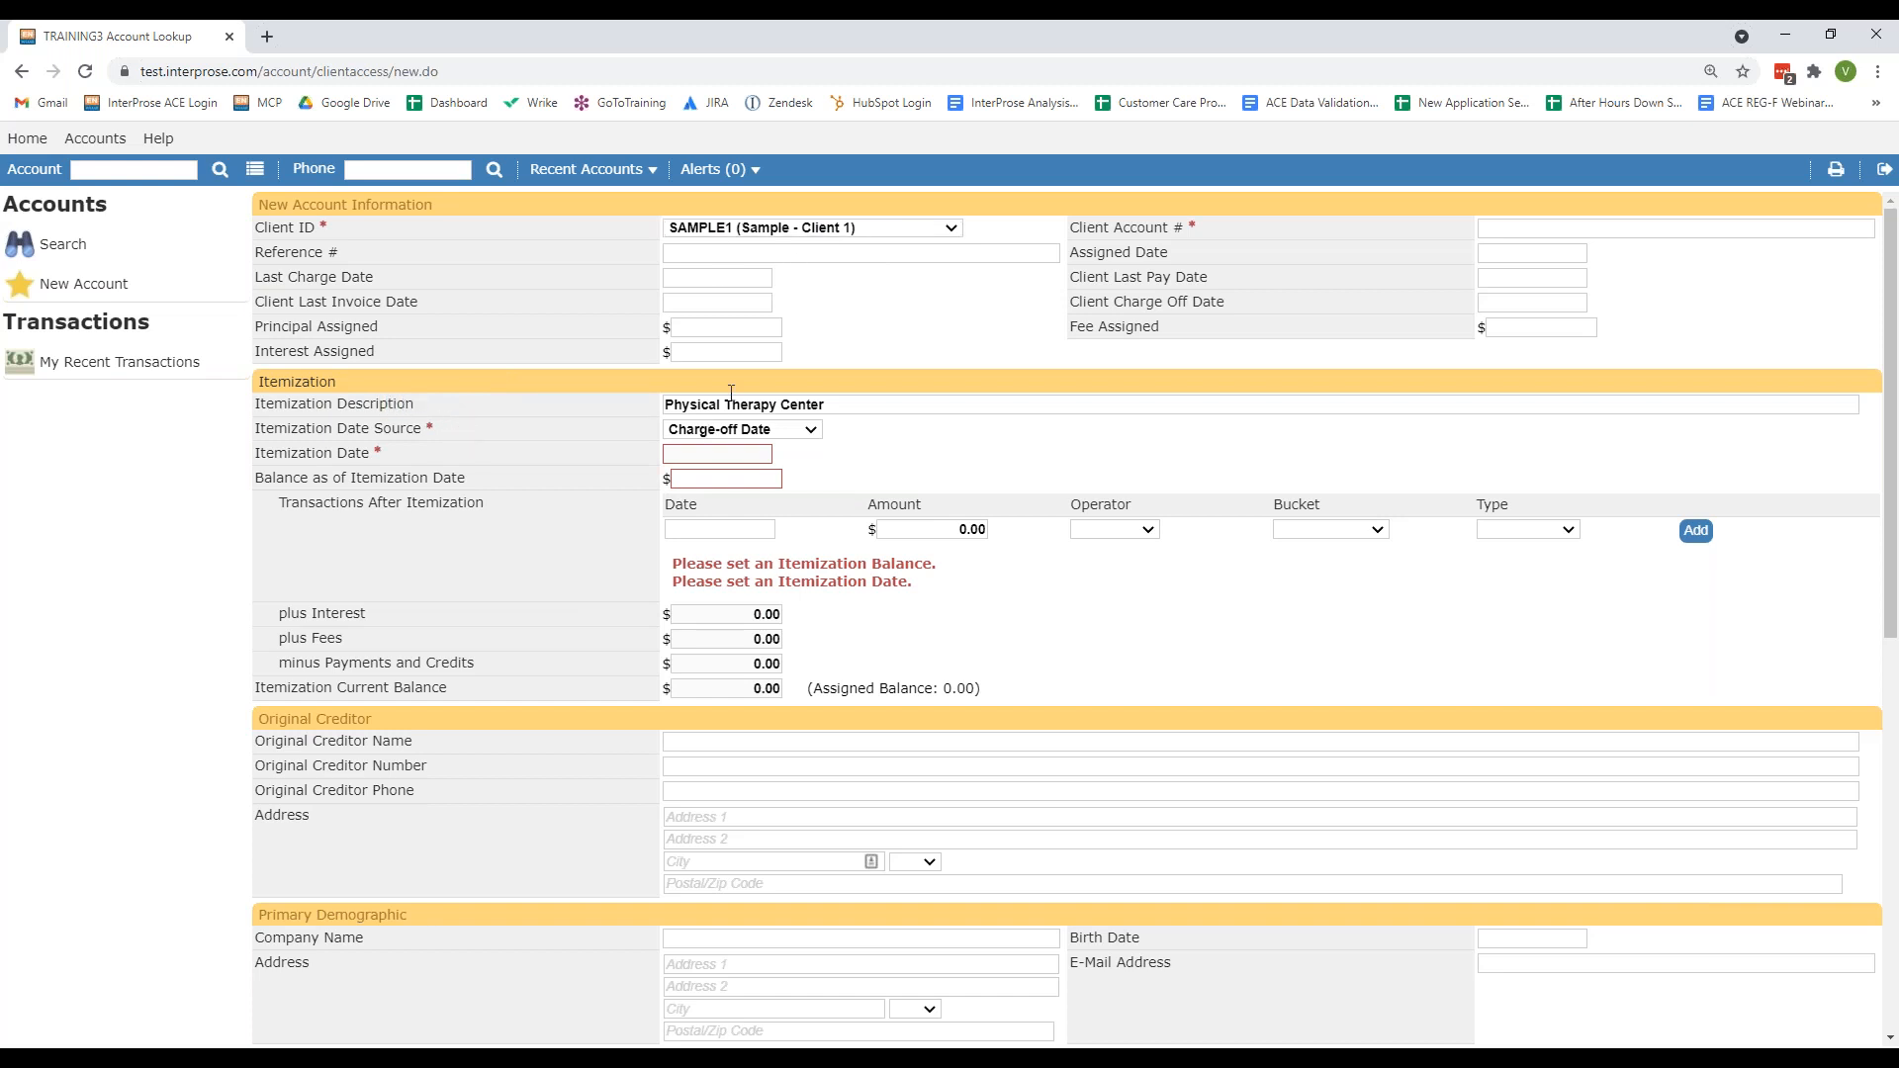
Step: Compare the clients' itemization Bucket options by switching the client to SAMPLE2 (Sample - Client 2) and back to SAMPLE1 (Sample - Client 1)
{"action": "left_click", "coordinate": [706, 233]}
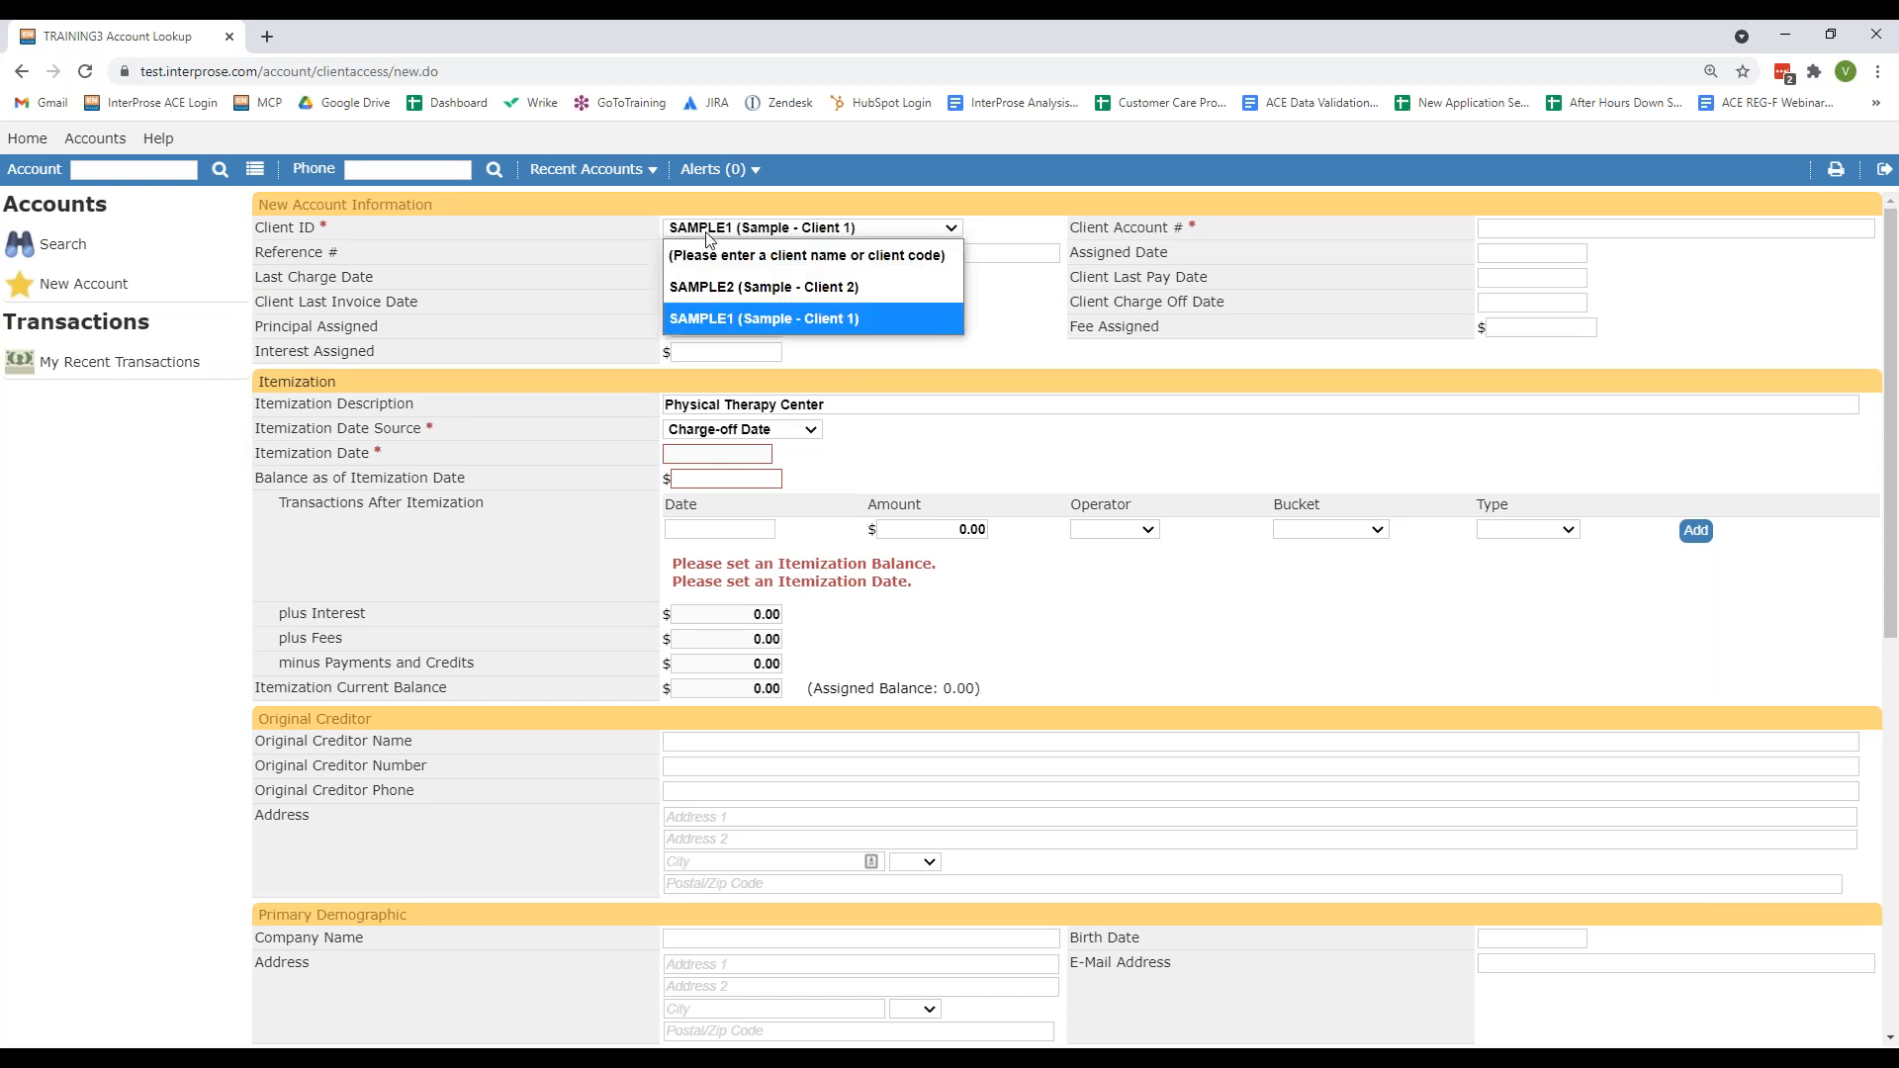
{"action": "left_click", "coordinate": [734, 289]}
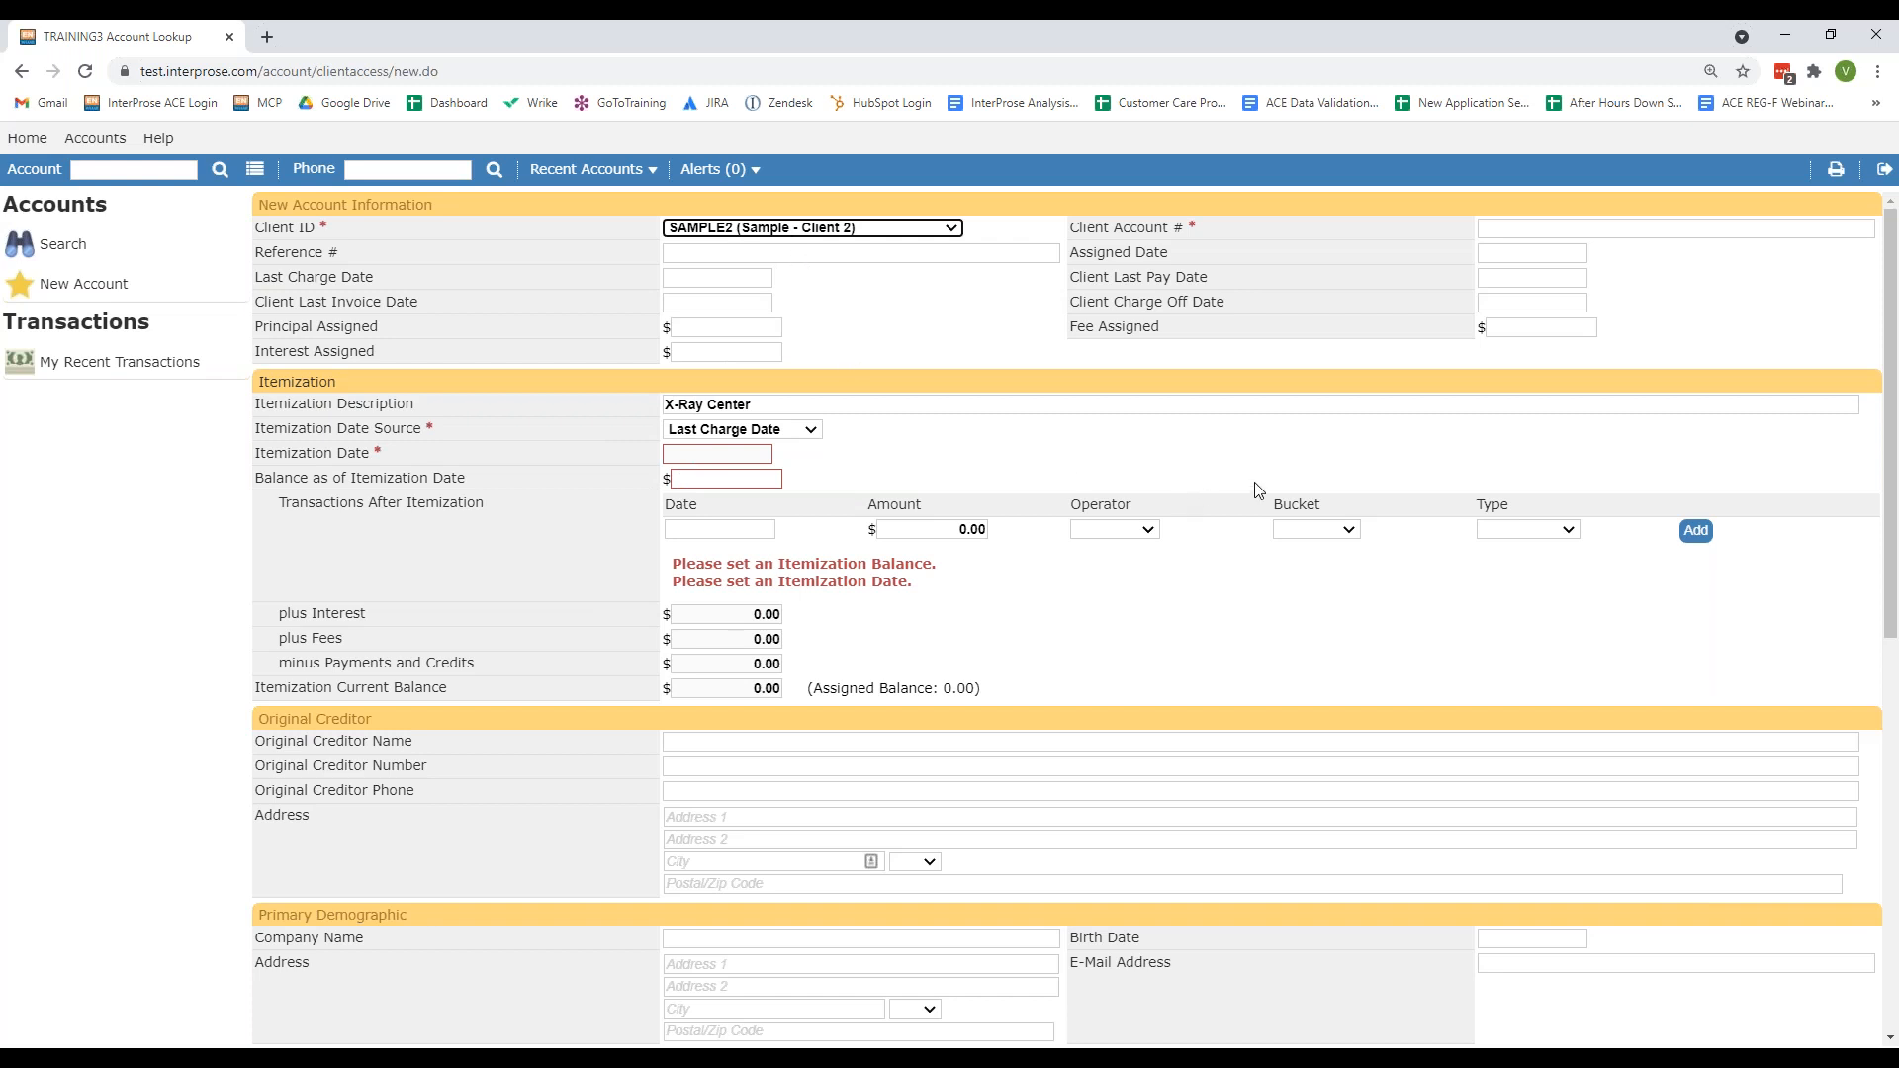
{"action": "left_click", "coordinate": [1309, 530]}
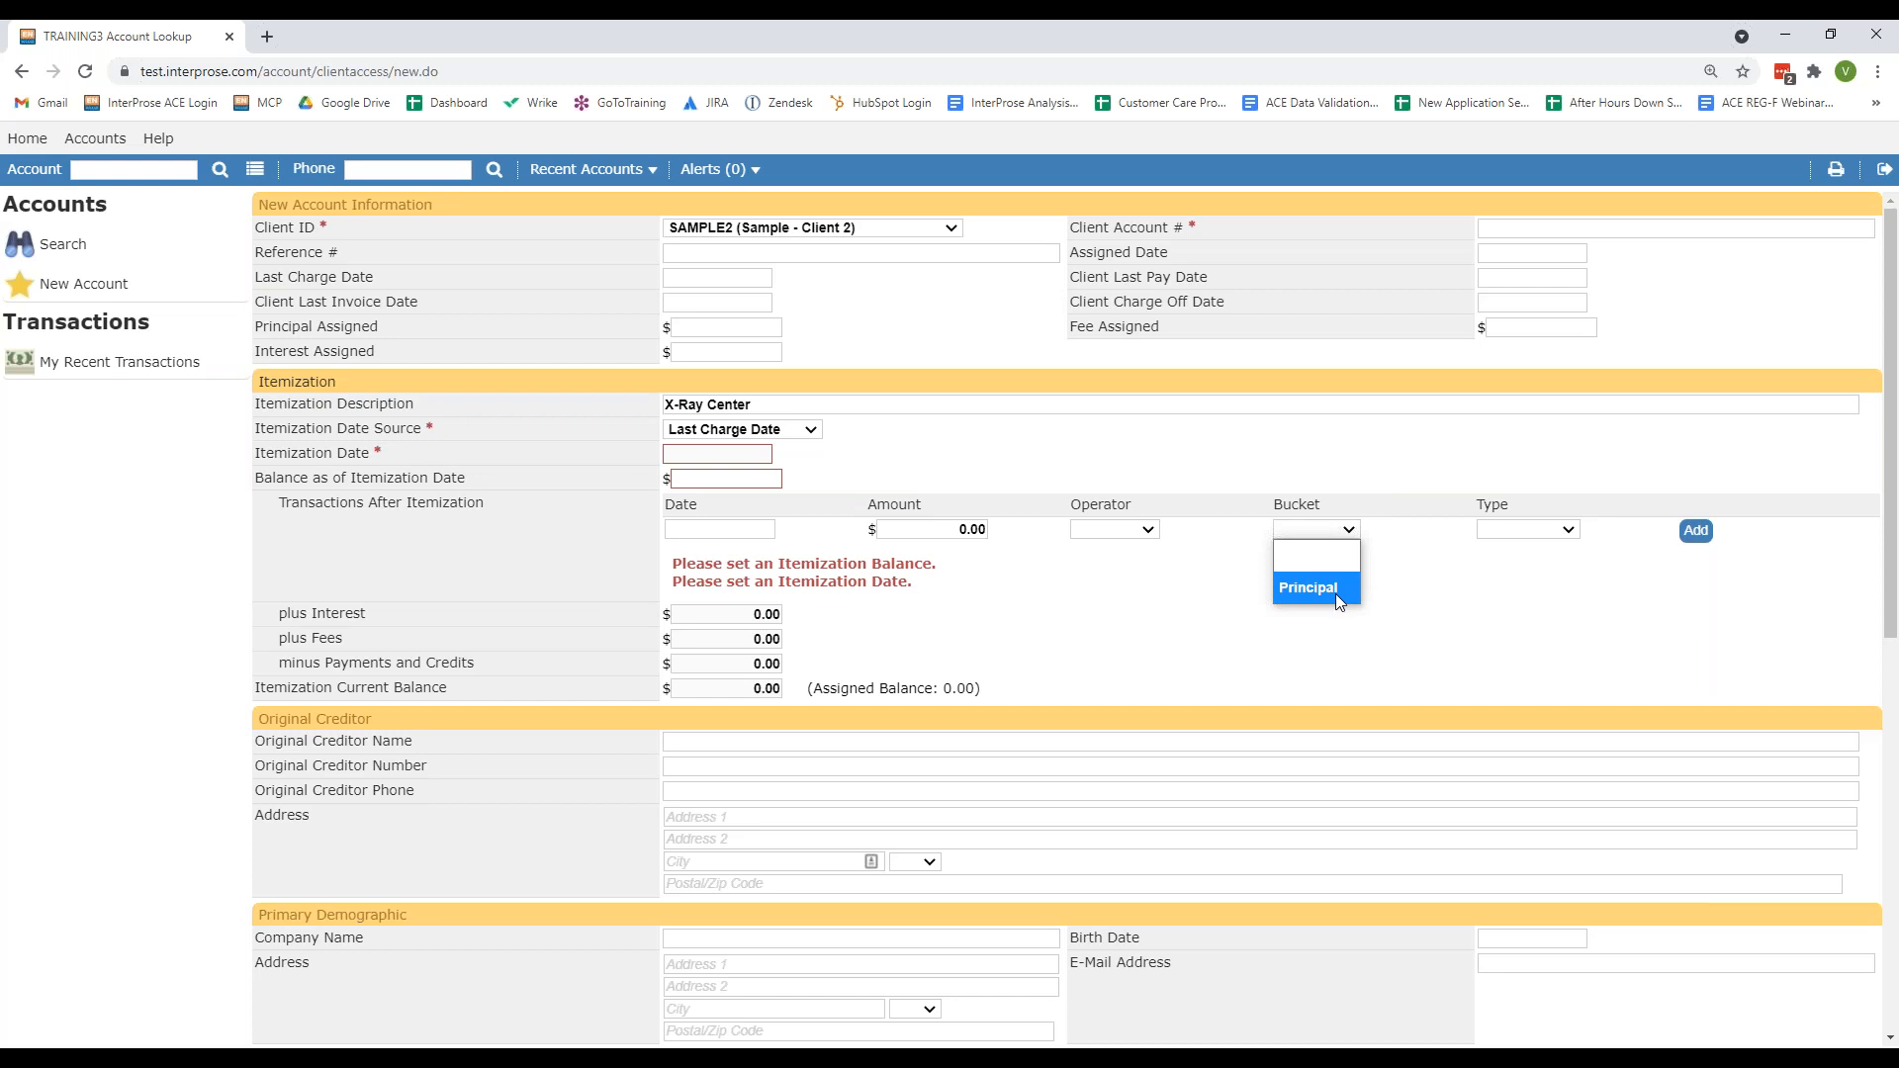
{"action": "left_click", "coordinate": [809, 236]}
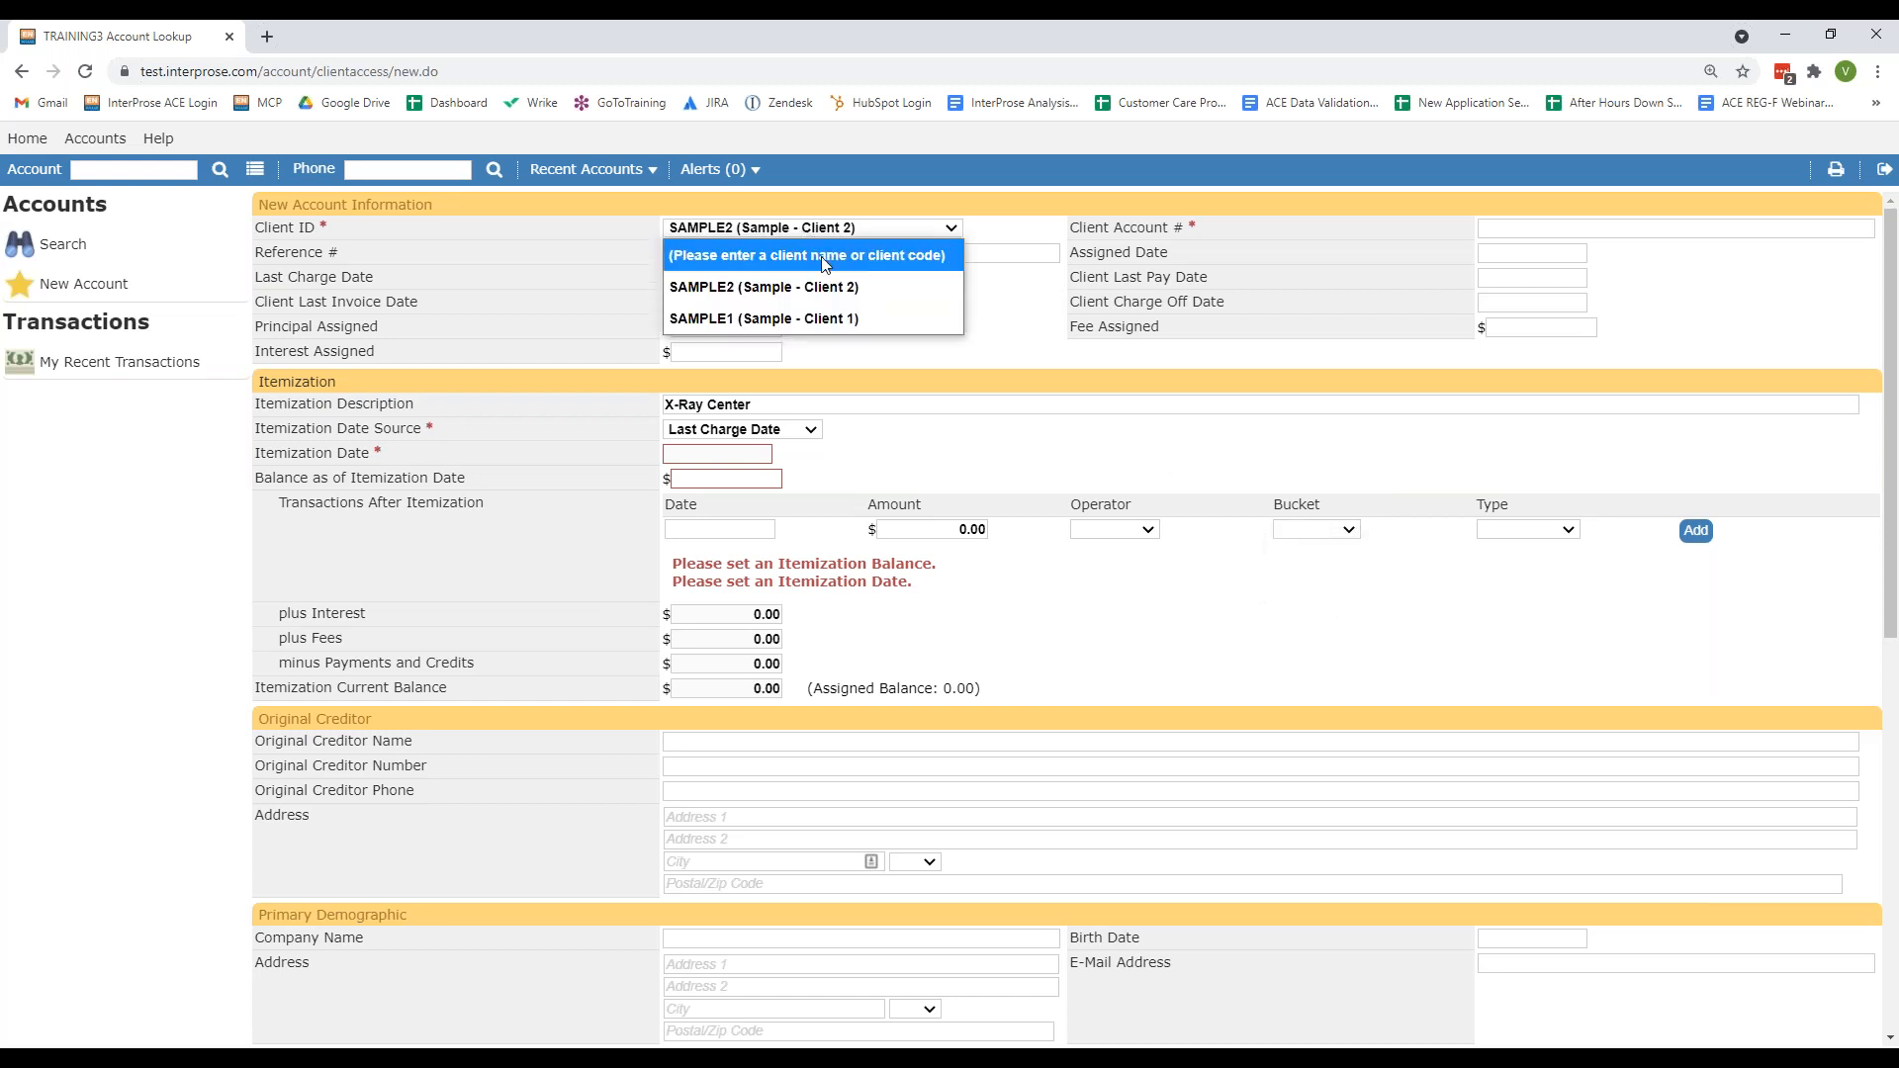
{"action": "left_click", "coordinate": [841, 318]}
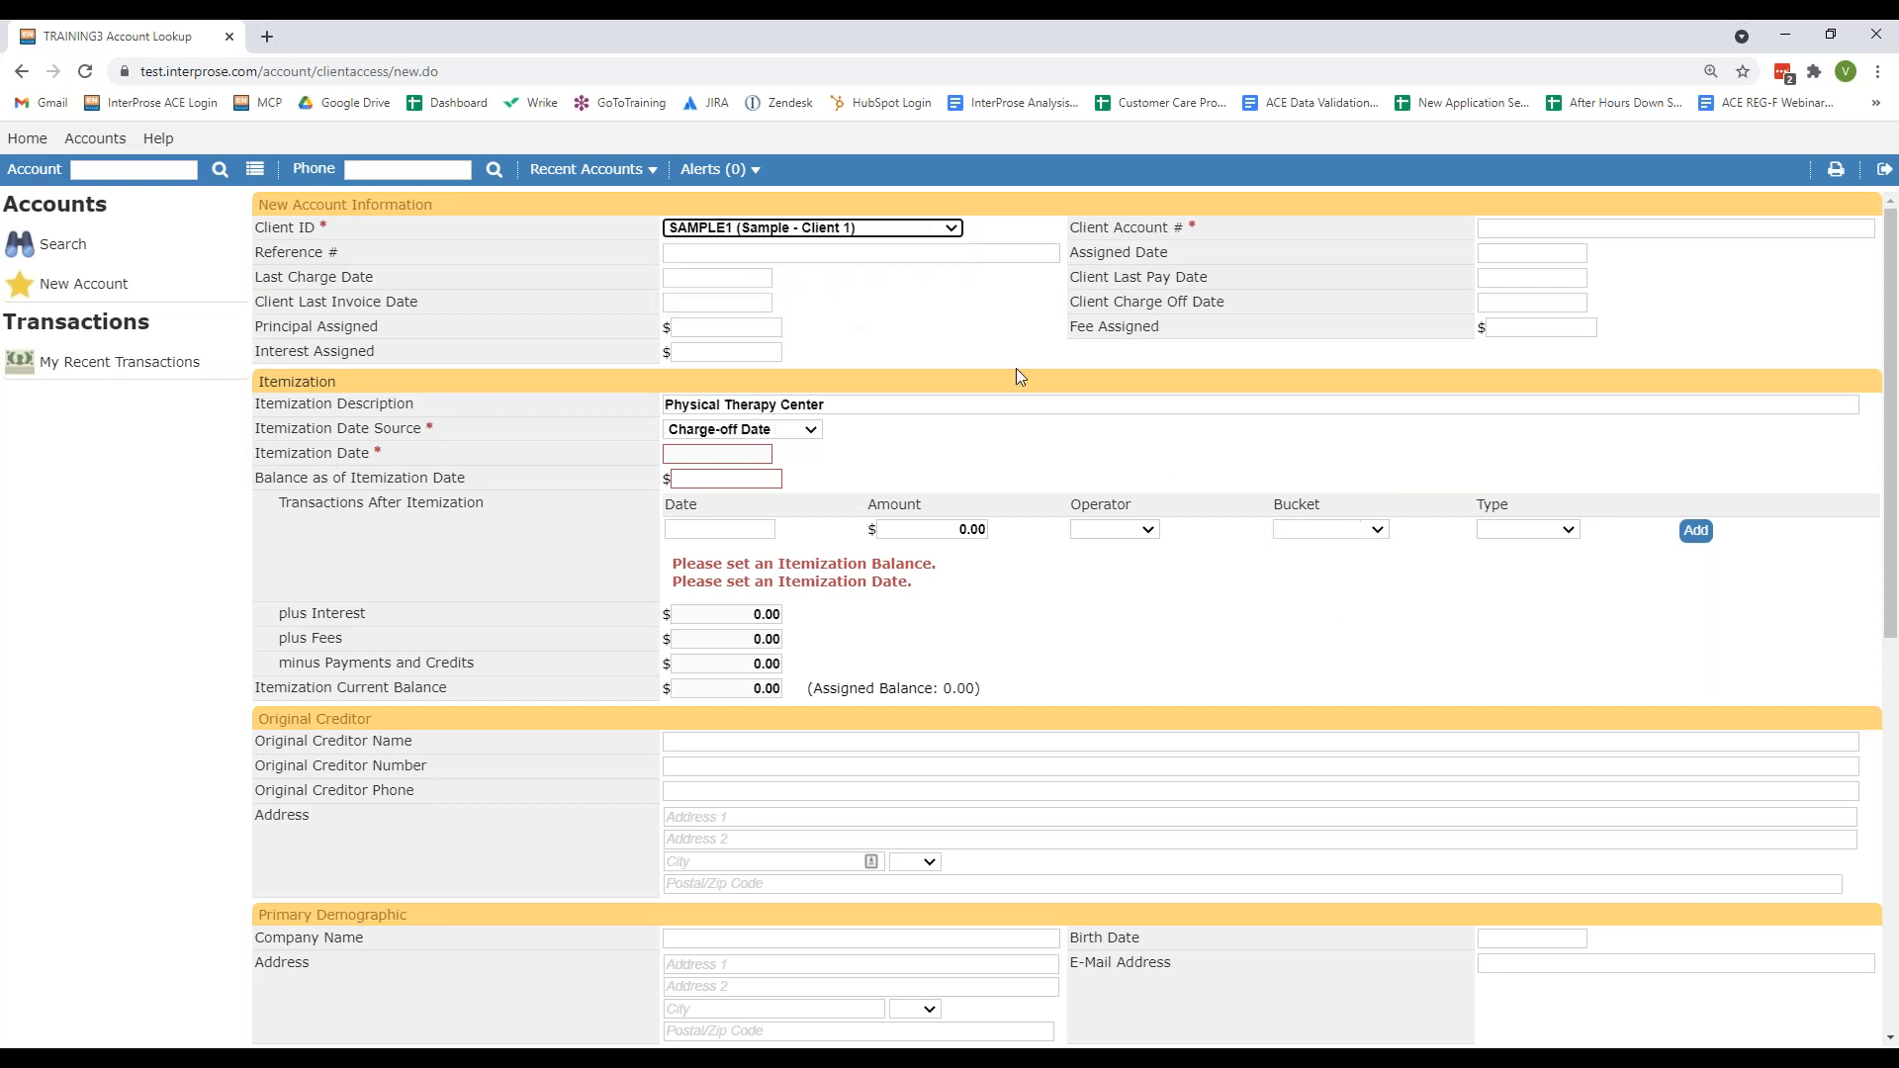
{"action": "left_click", "coordinate": [1330, 532]}
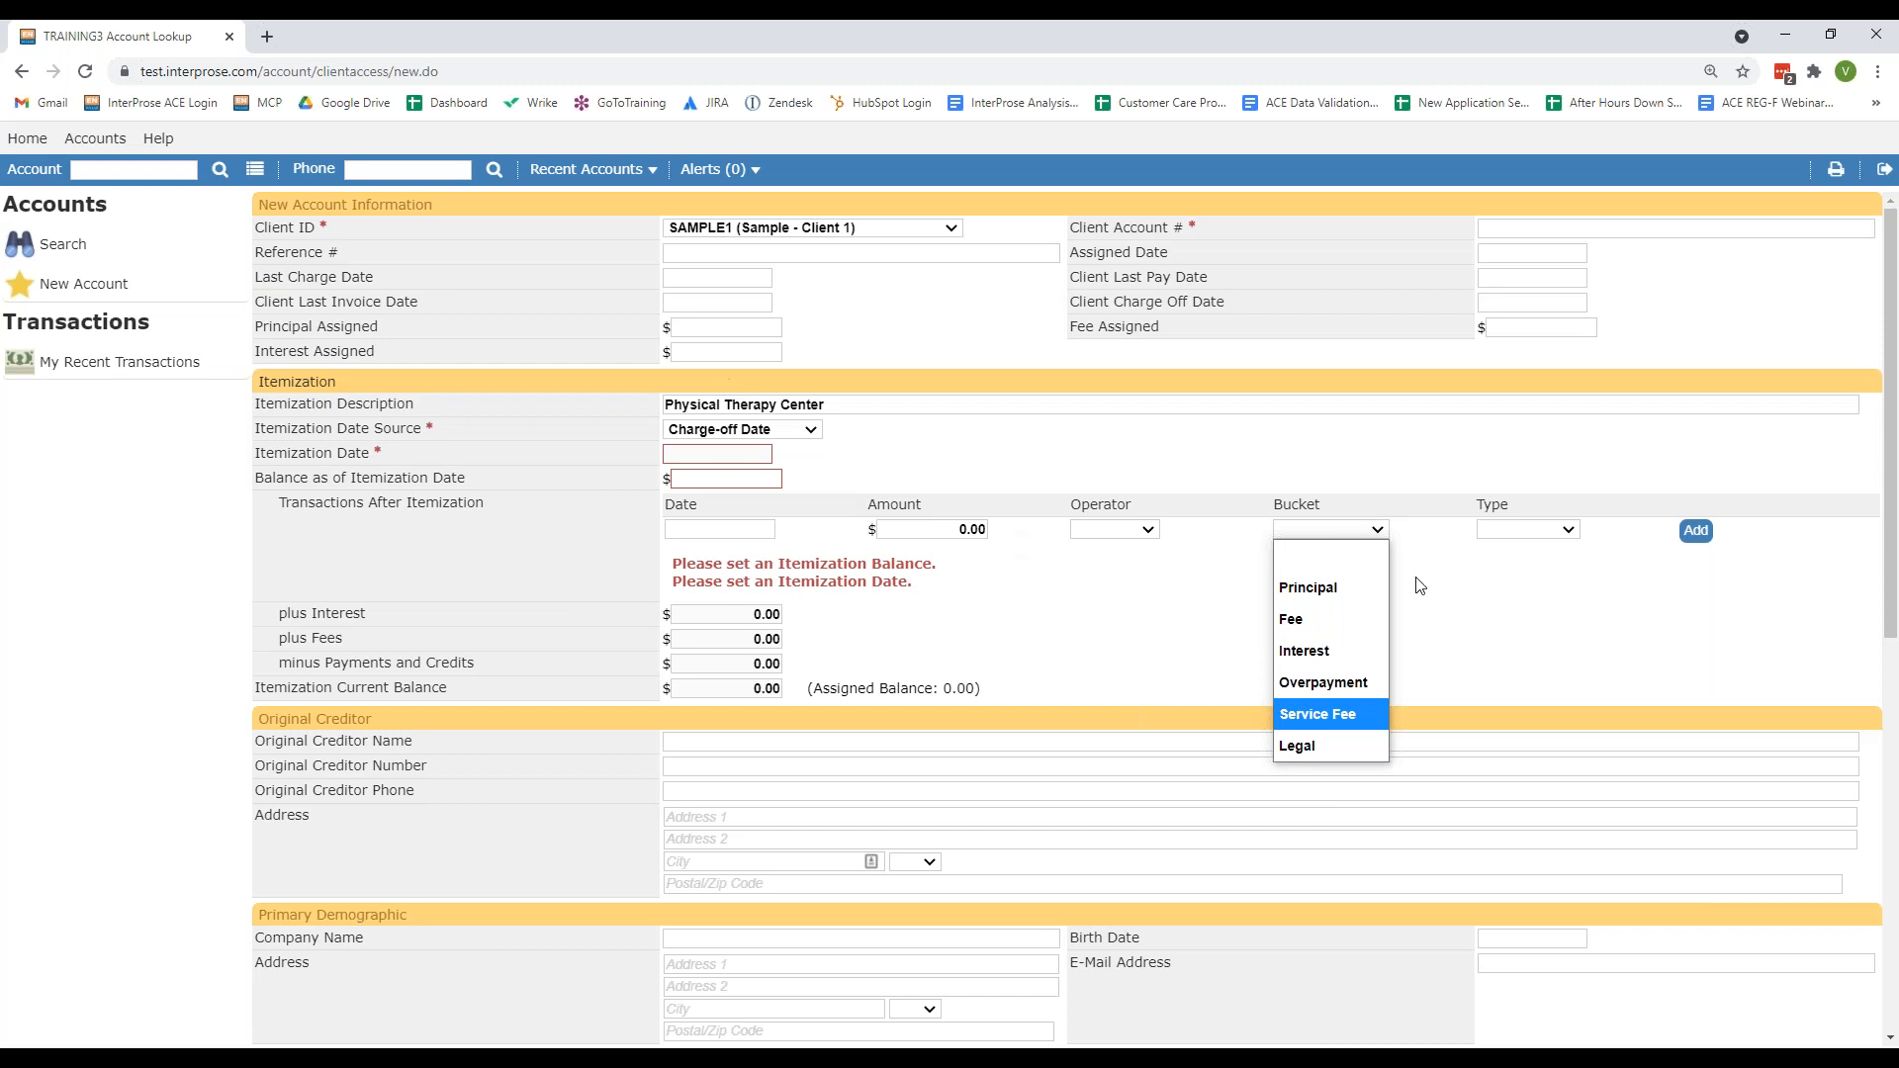
{"action": "left_click", "coordinate": [930, 305]}
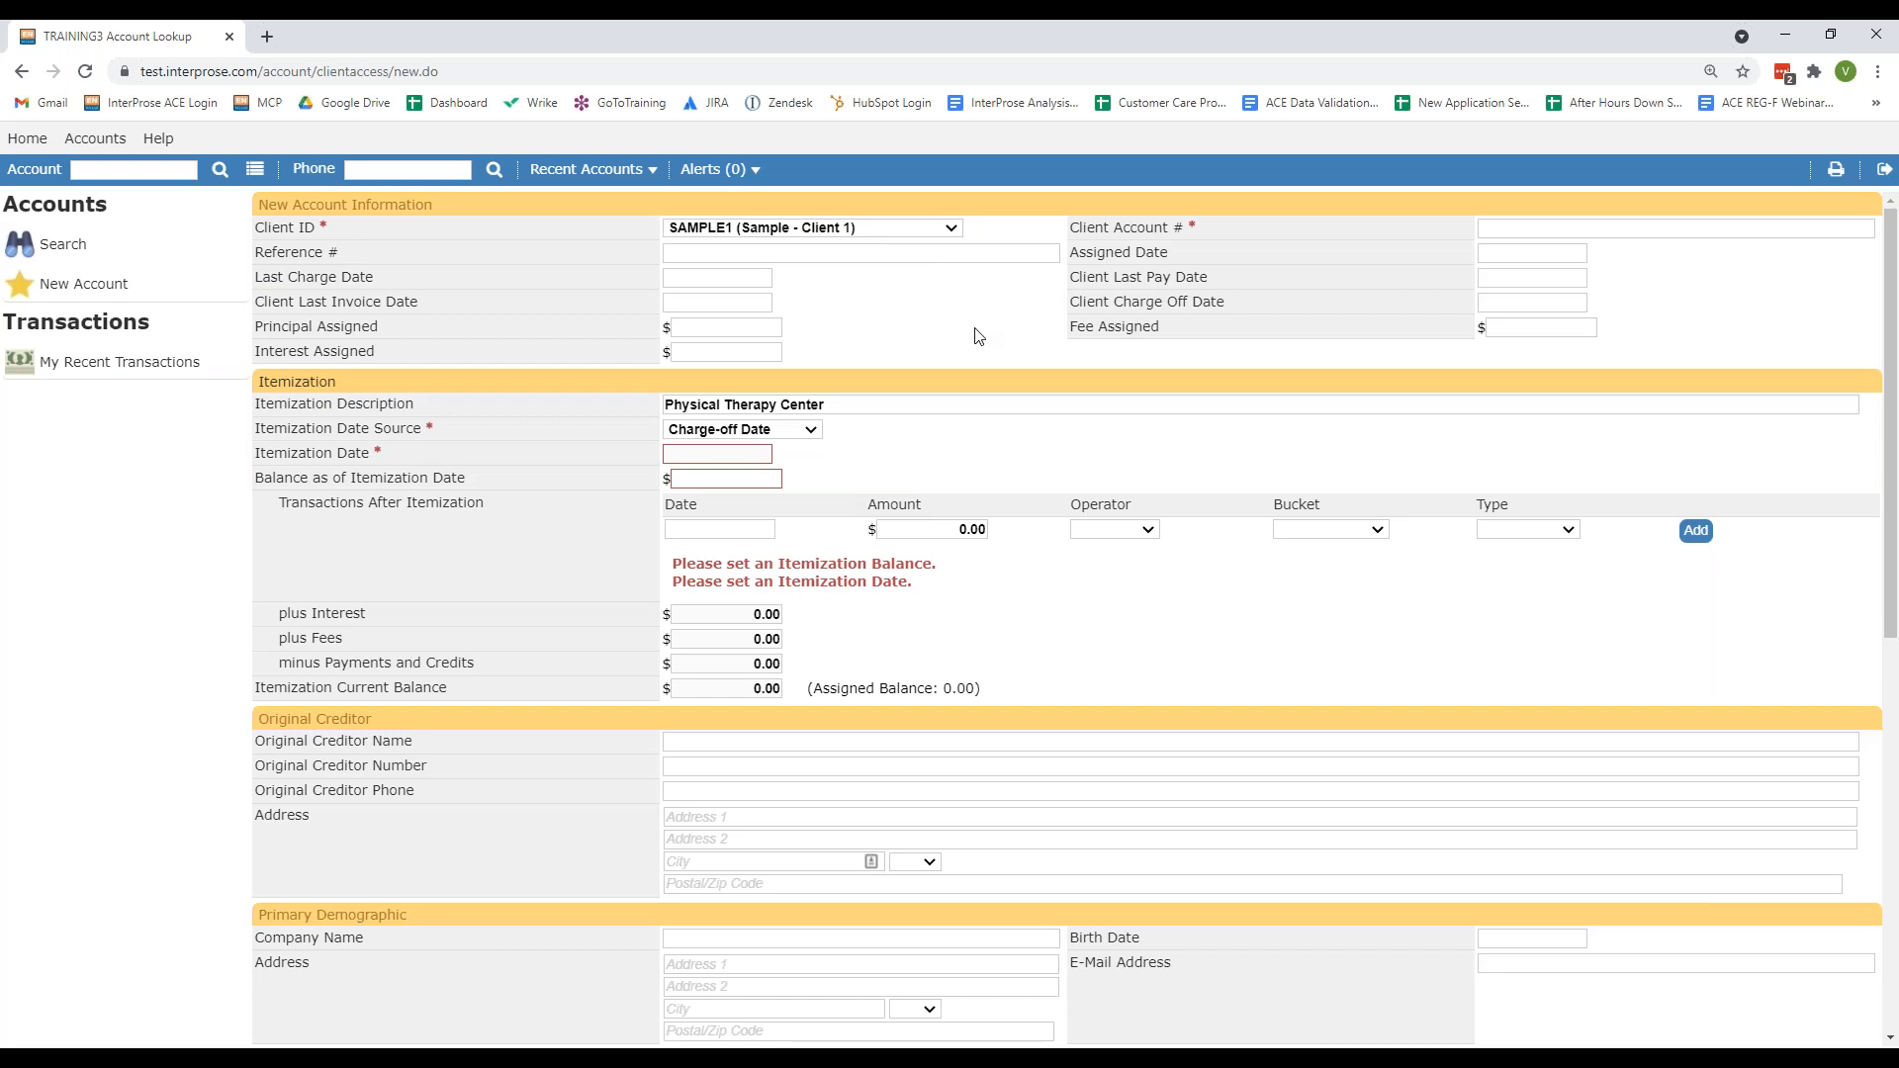
Step: Enter the client account number and set Principal Assigned to 70.00 for the new account
{"action": "left_click", "coordinate": [1532, 229]}
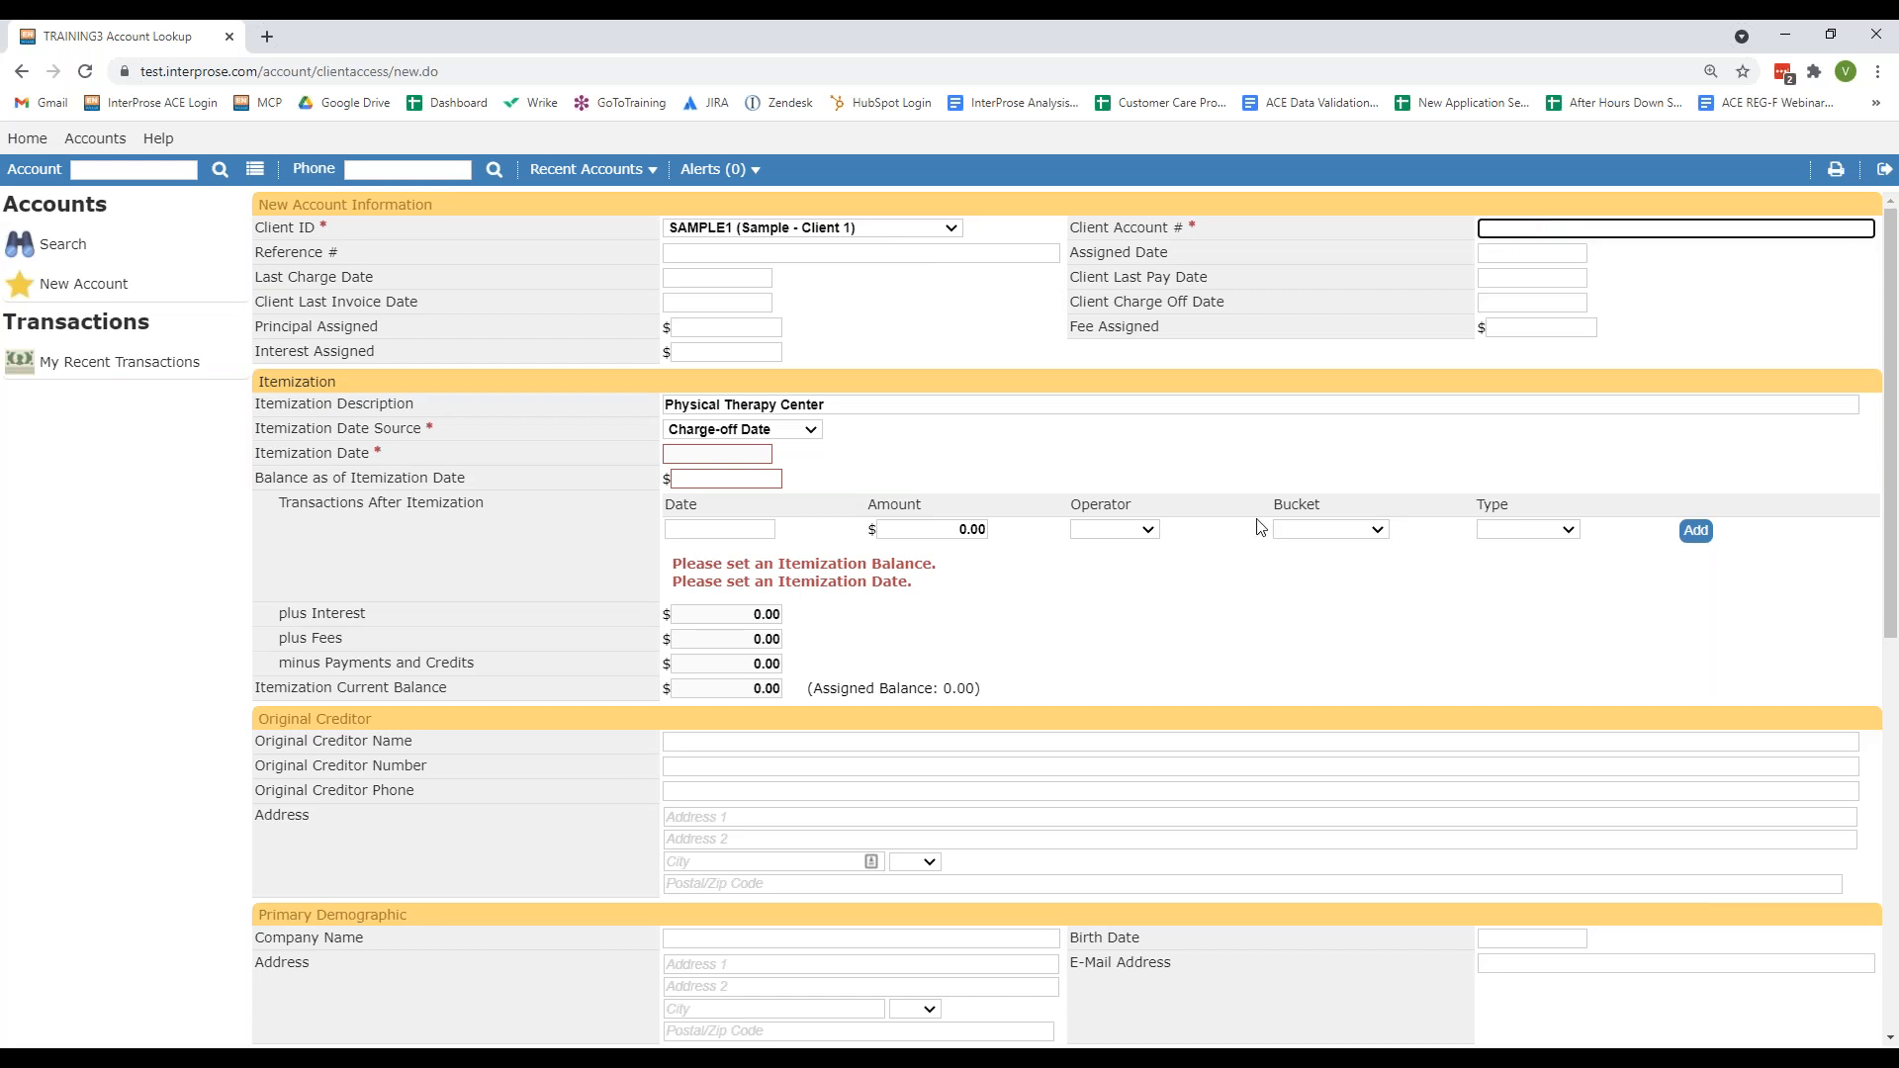
{"action": "type", "text": "XYZ123"}
{"action": "left_click", "coordinate": [693, 332]}
{"action": "type", "text": "0.70"}
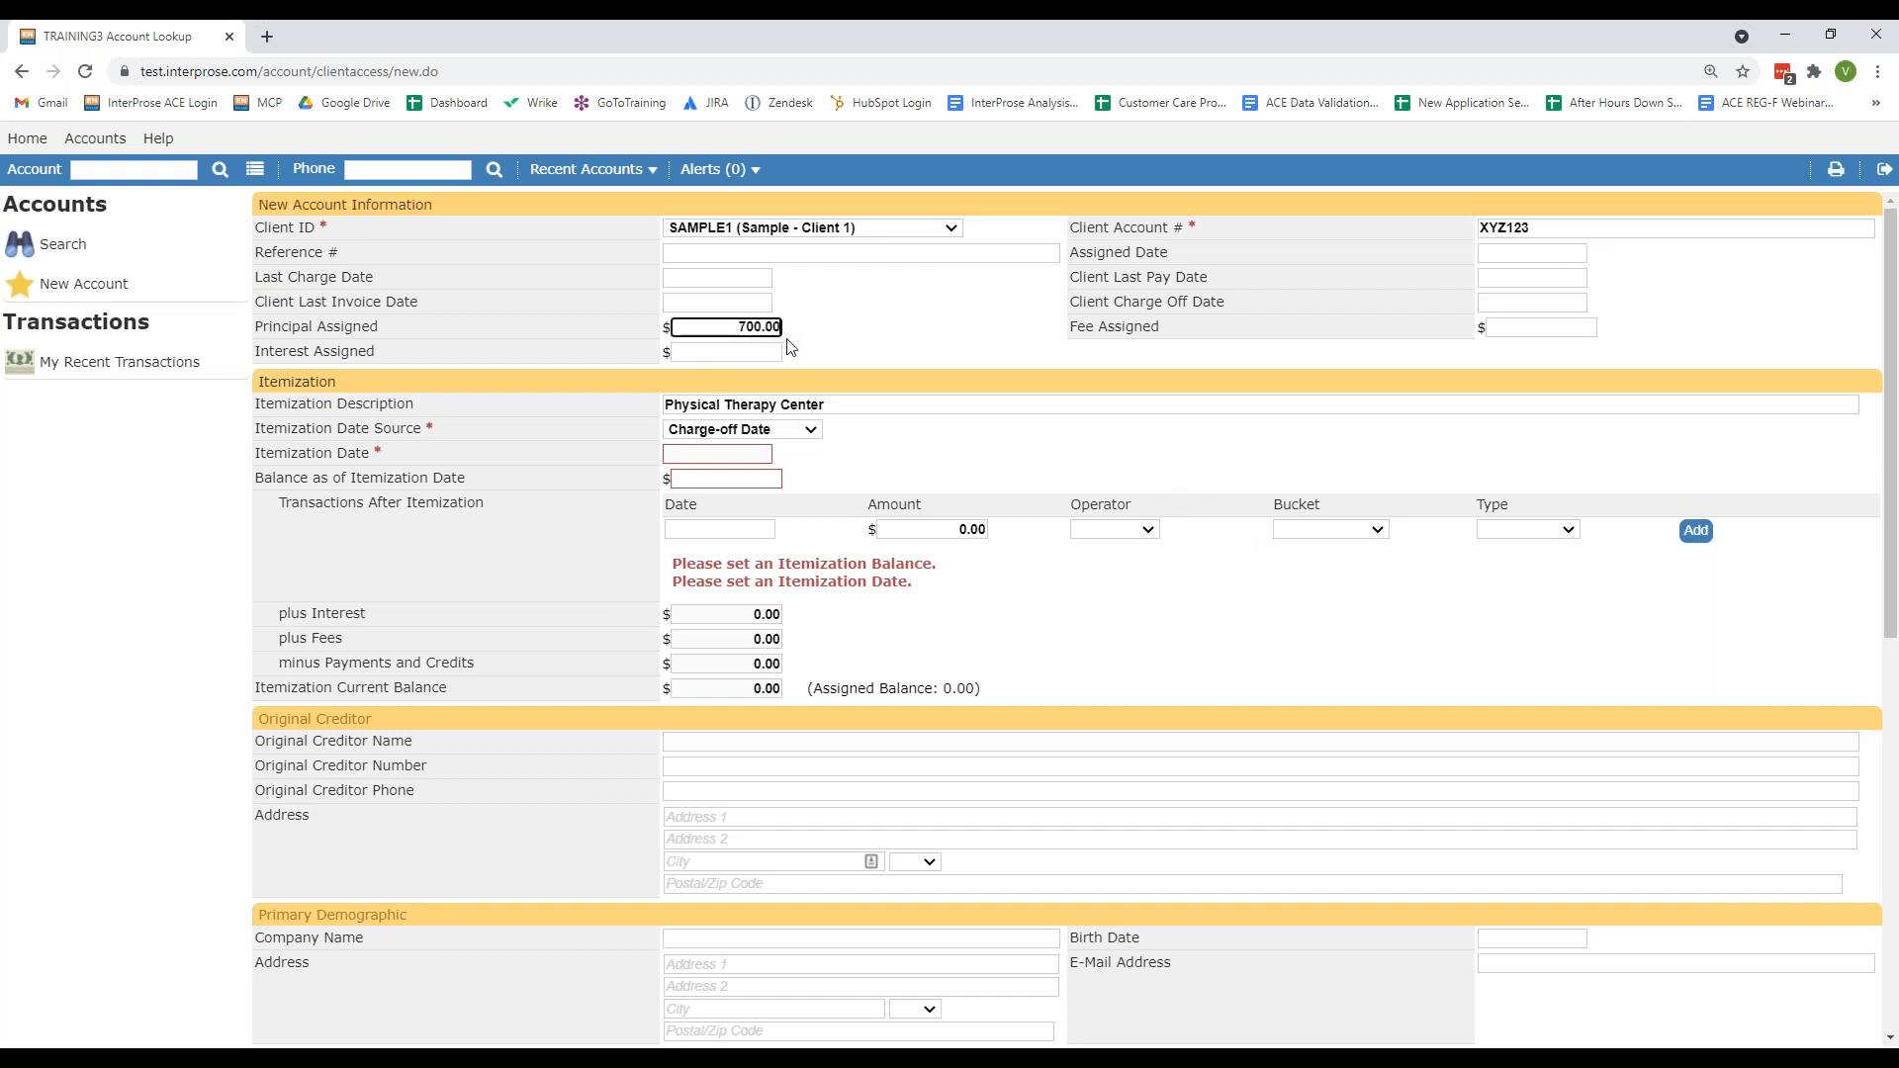
{"action": "left_click", "coordinate": [833, 331]}
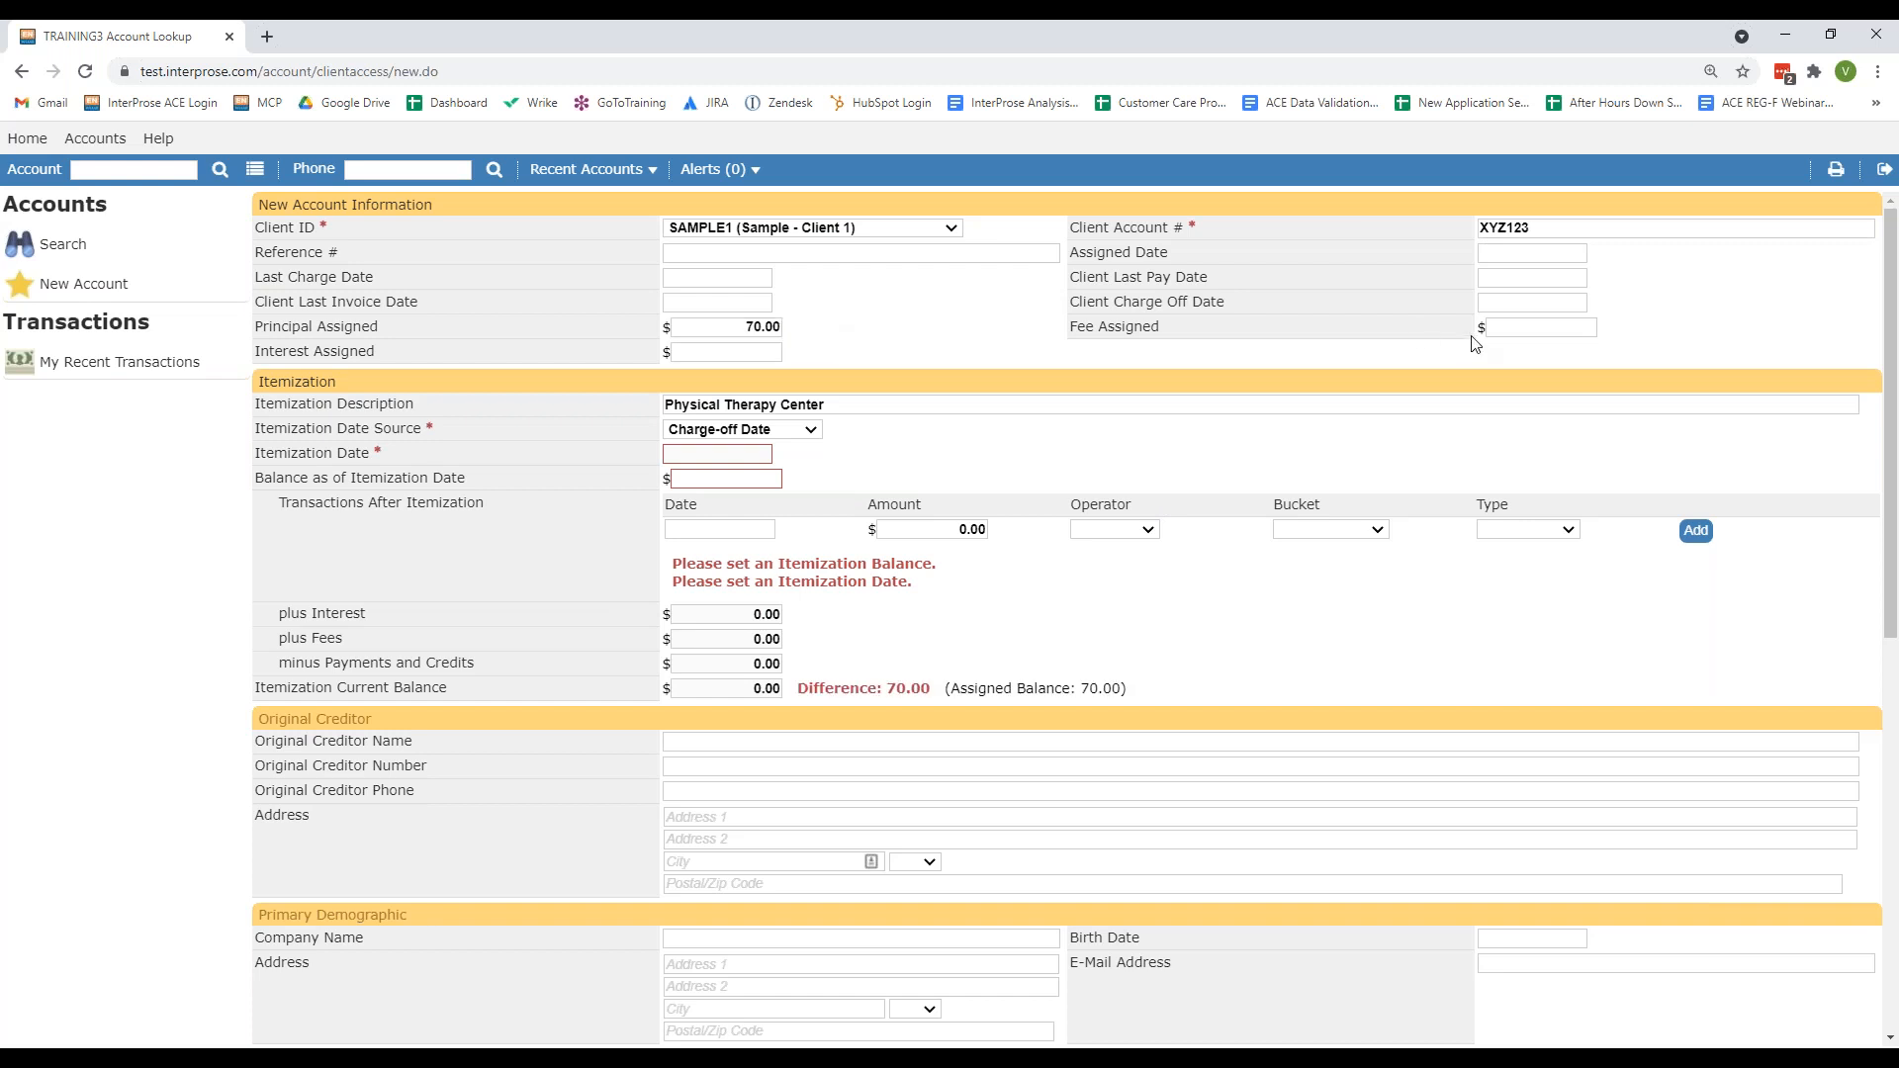
Step: Set Fee Assigned to 10.00 and Client Last Pay Date to 08/11/2021 for the new account
{"action": "left_click", "coordinate": [1501, 334]}
{"action": "type", "text": "1000"}
{"action": "left_click", "coordinate": [1496, 286]}
{"action": "type", "text": "08/11/"}
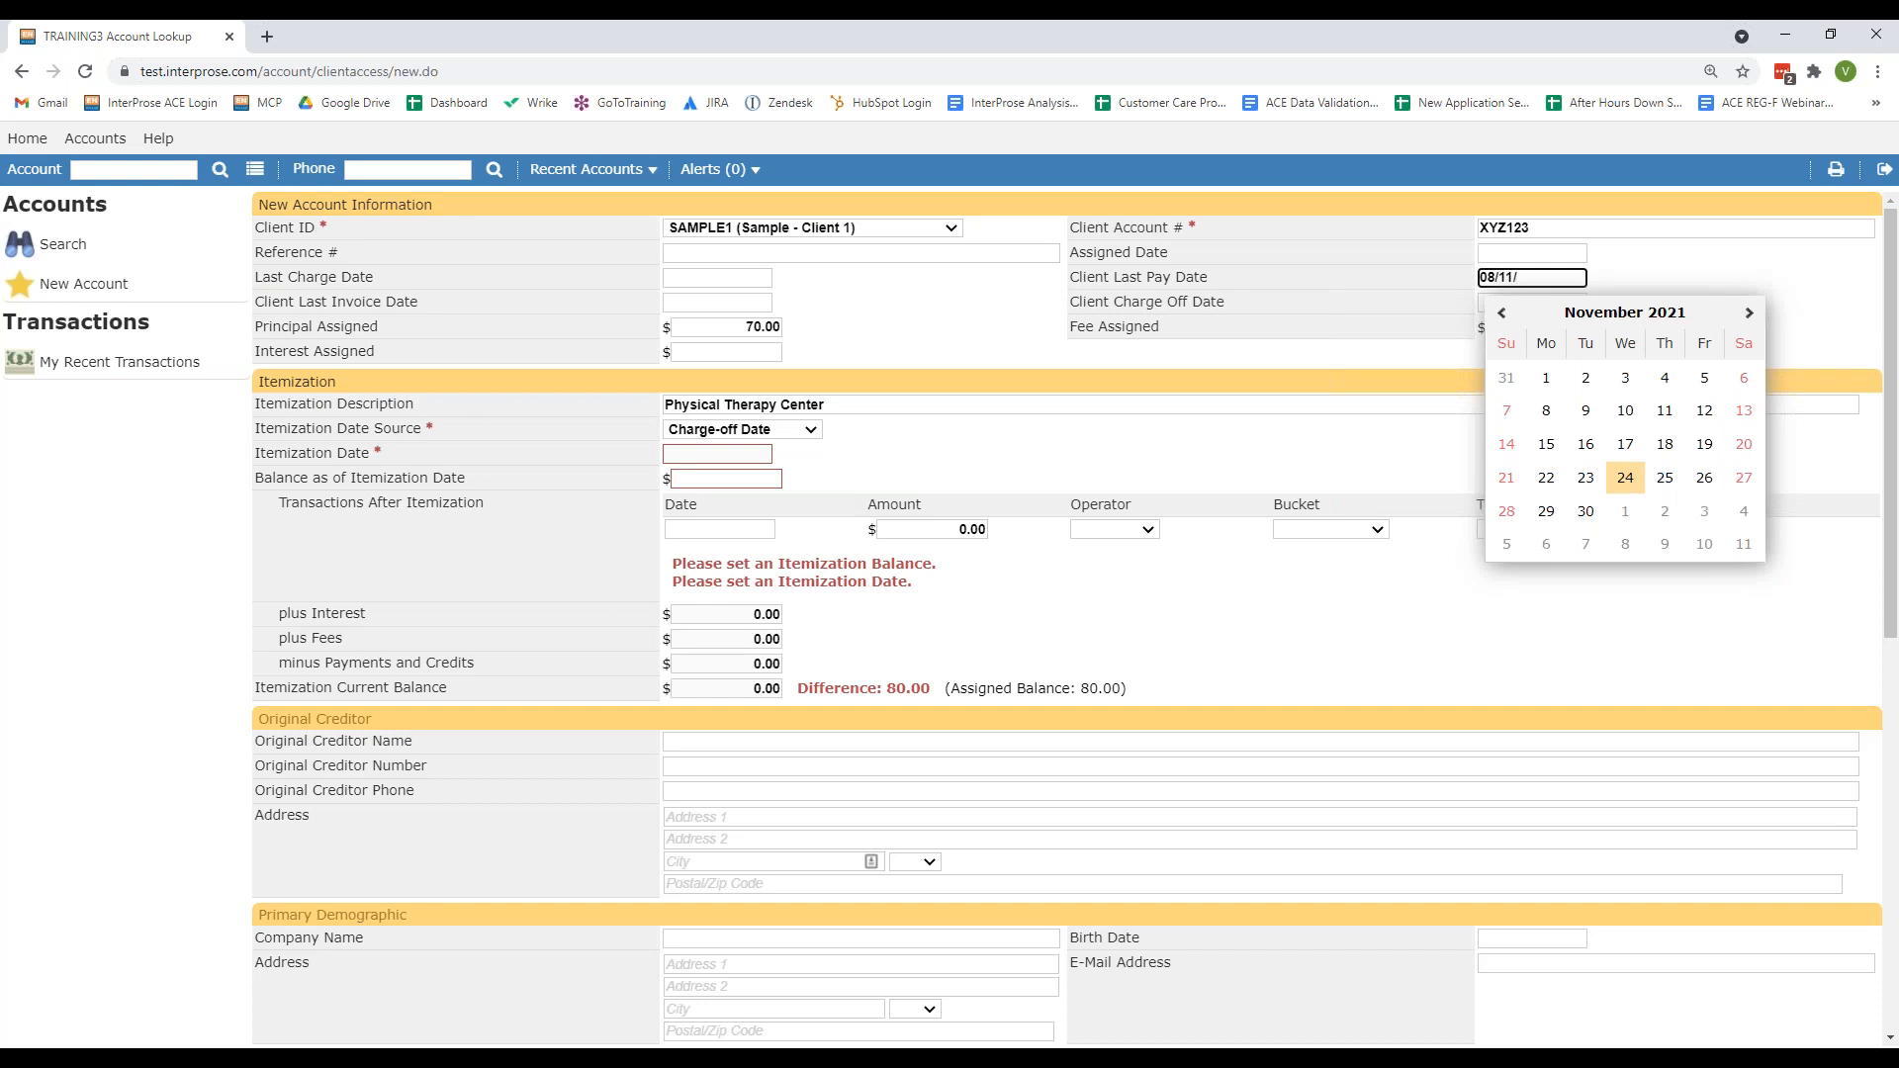
{"action": "type", "text": "2021"}
{"action": "left_click", "coordinate": [1620, 278]}
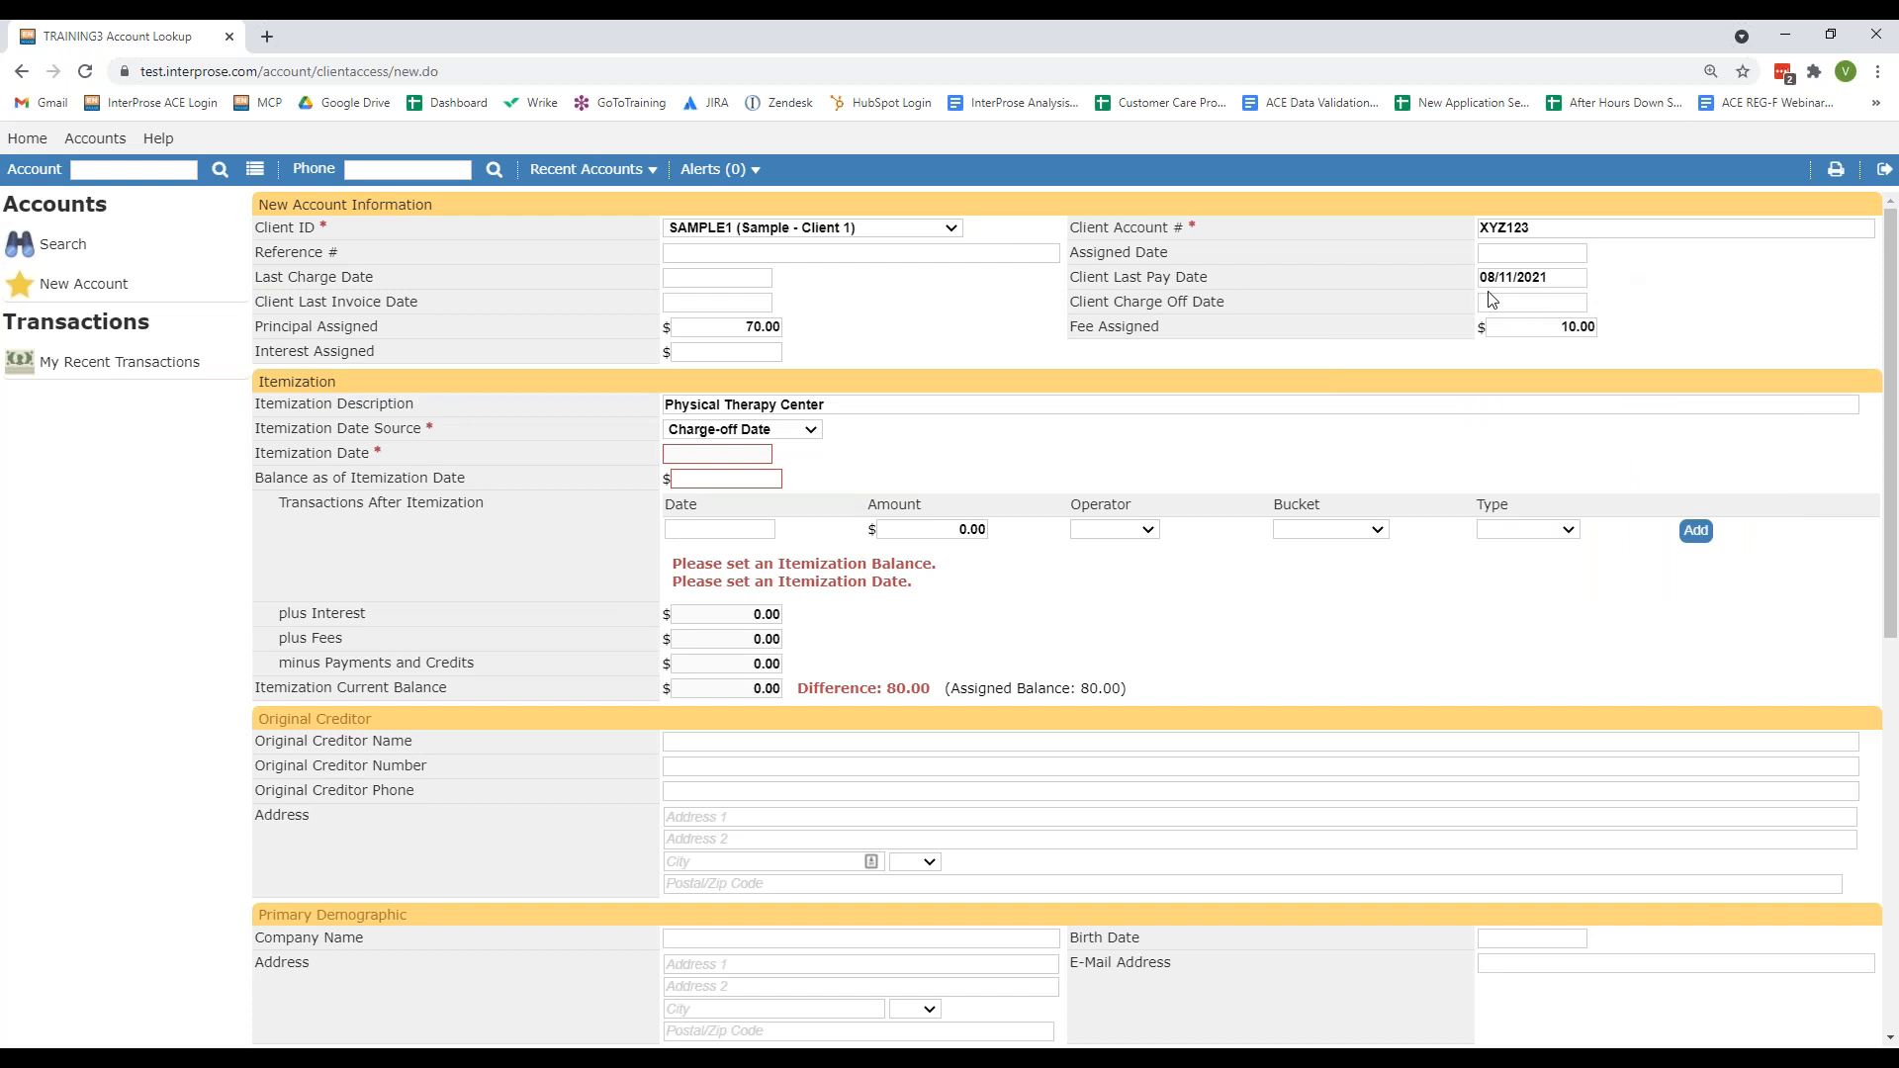
Step: Move the date 08/11/2021 from Client Last Pay Date to Client Charge Off Date, leaving Client Last Pay Date empty
{"action": "left_click_drag", "start_coordinate": [1552, 282], "coordinate": [1467, 289]}
{"action": "key", "text": "ctrl+c"}
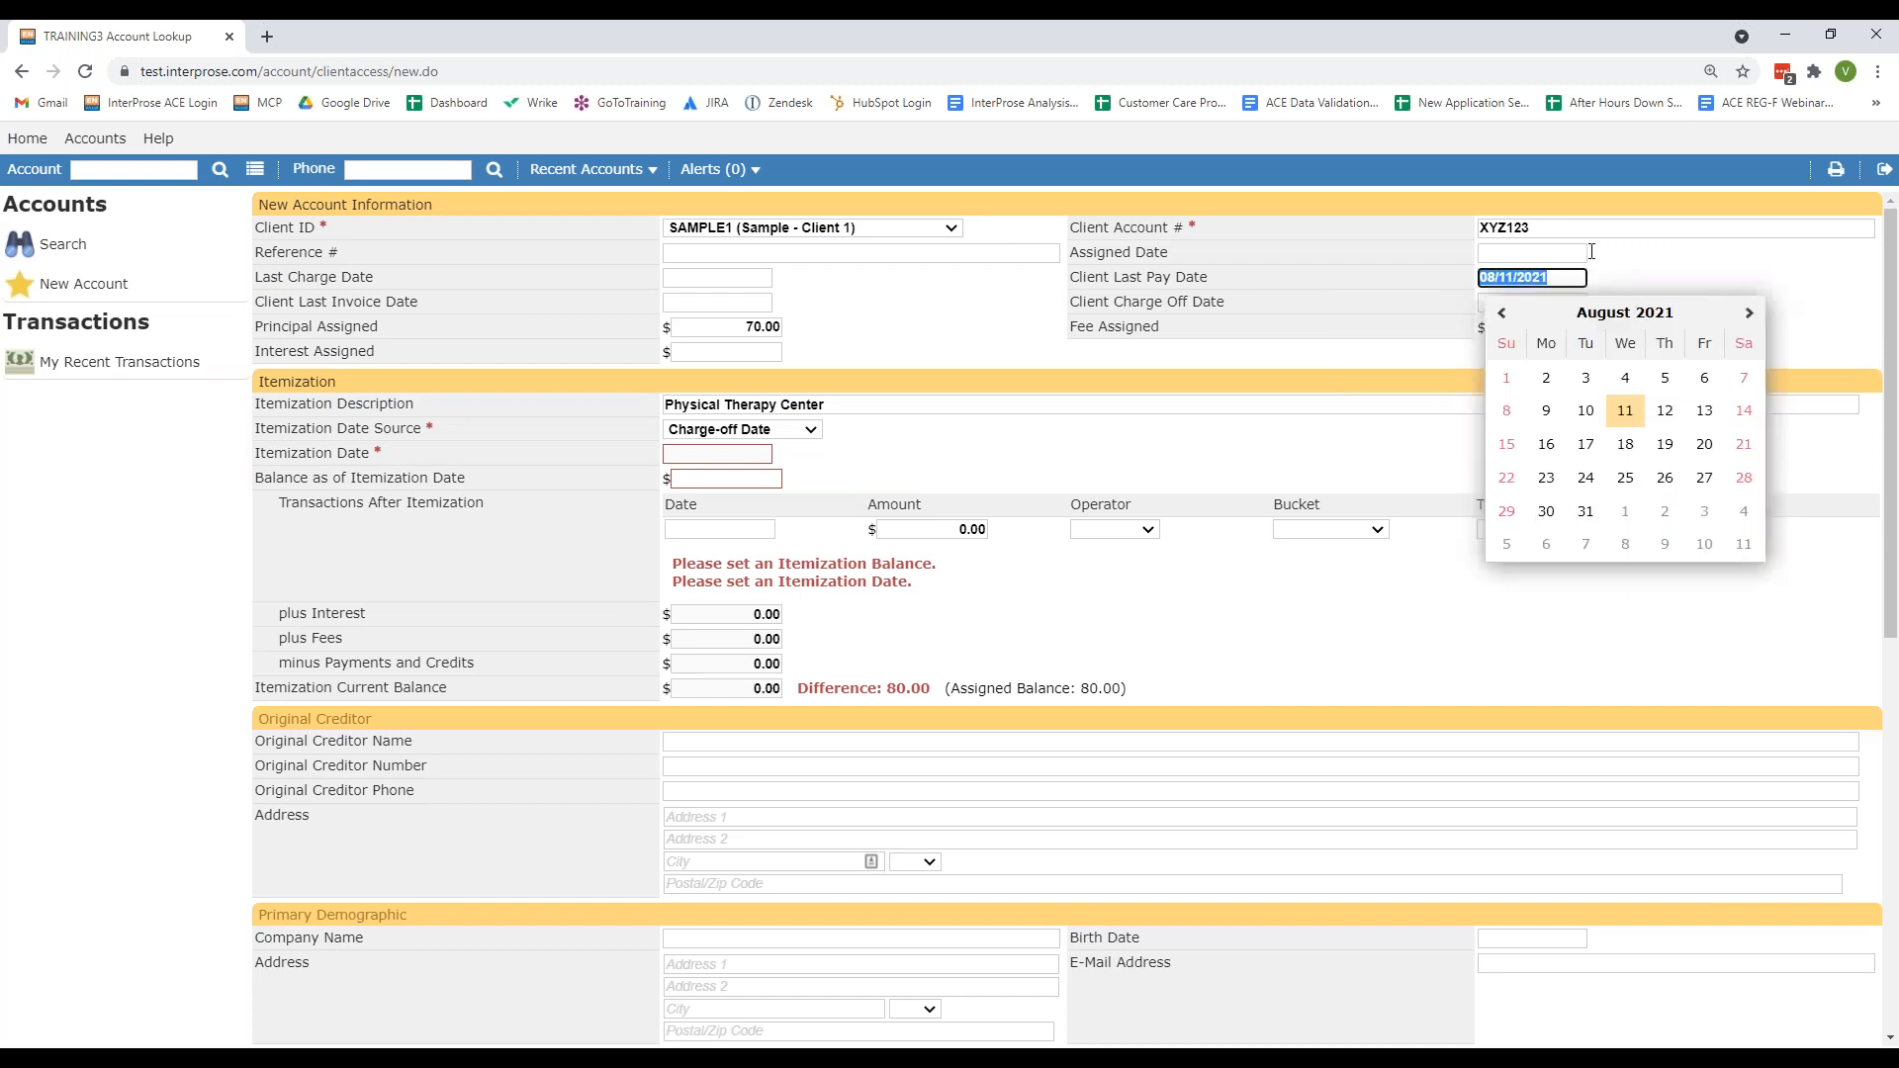
{"action": "left_click", "coordinate": [1562, 305]}
{"action": "key", "text": "ctrl+v"}
{"action": "left_click_drag", "start_coordinate": [1550, 281], "coordinate": [1465, 292]}
{"action": "key", "text": "BackSpace"}
{"action": "left_click", "coordinate": [1662, 274]}
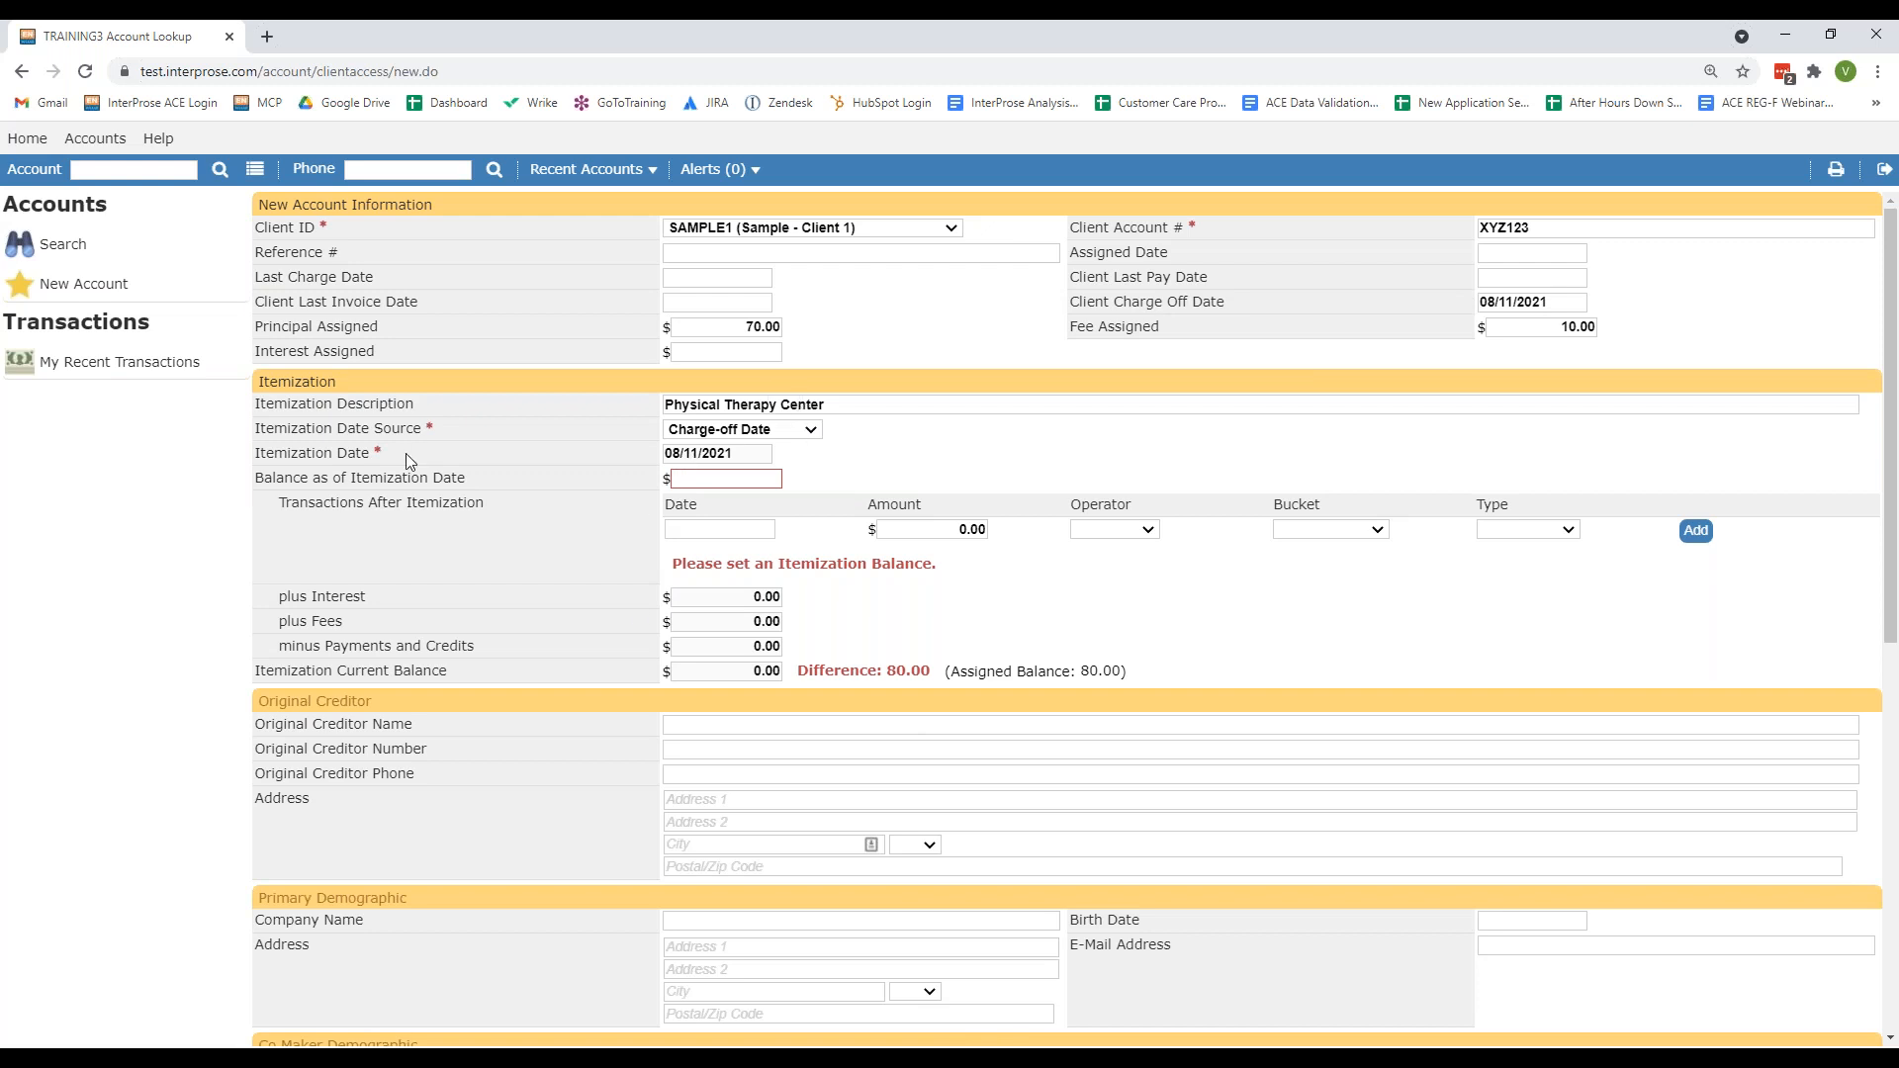
Step: Review the Itemization Date against the Client Charge Off Date, the balance difference, and whether the new account can be saved
{"action": "left_click_drag", "start_coordinate": [375, 455], "coordinate": [260, 458]}
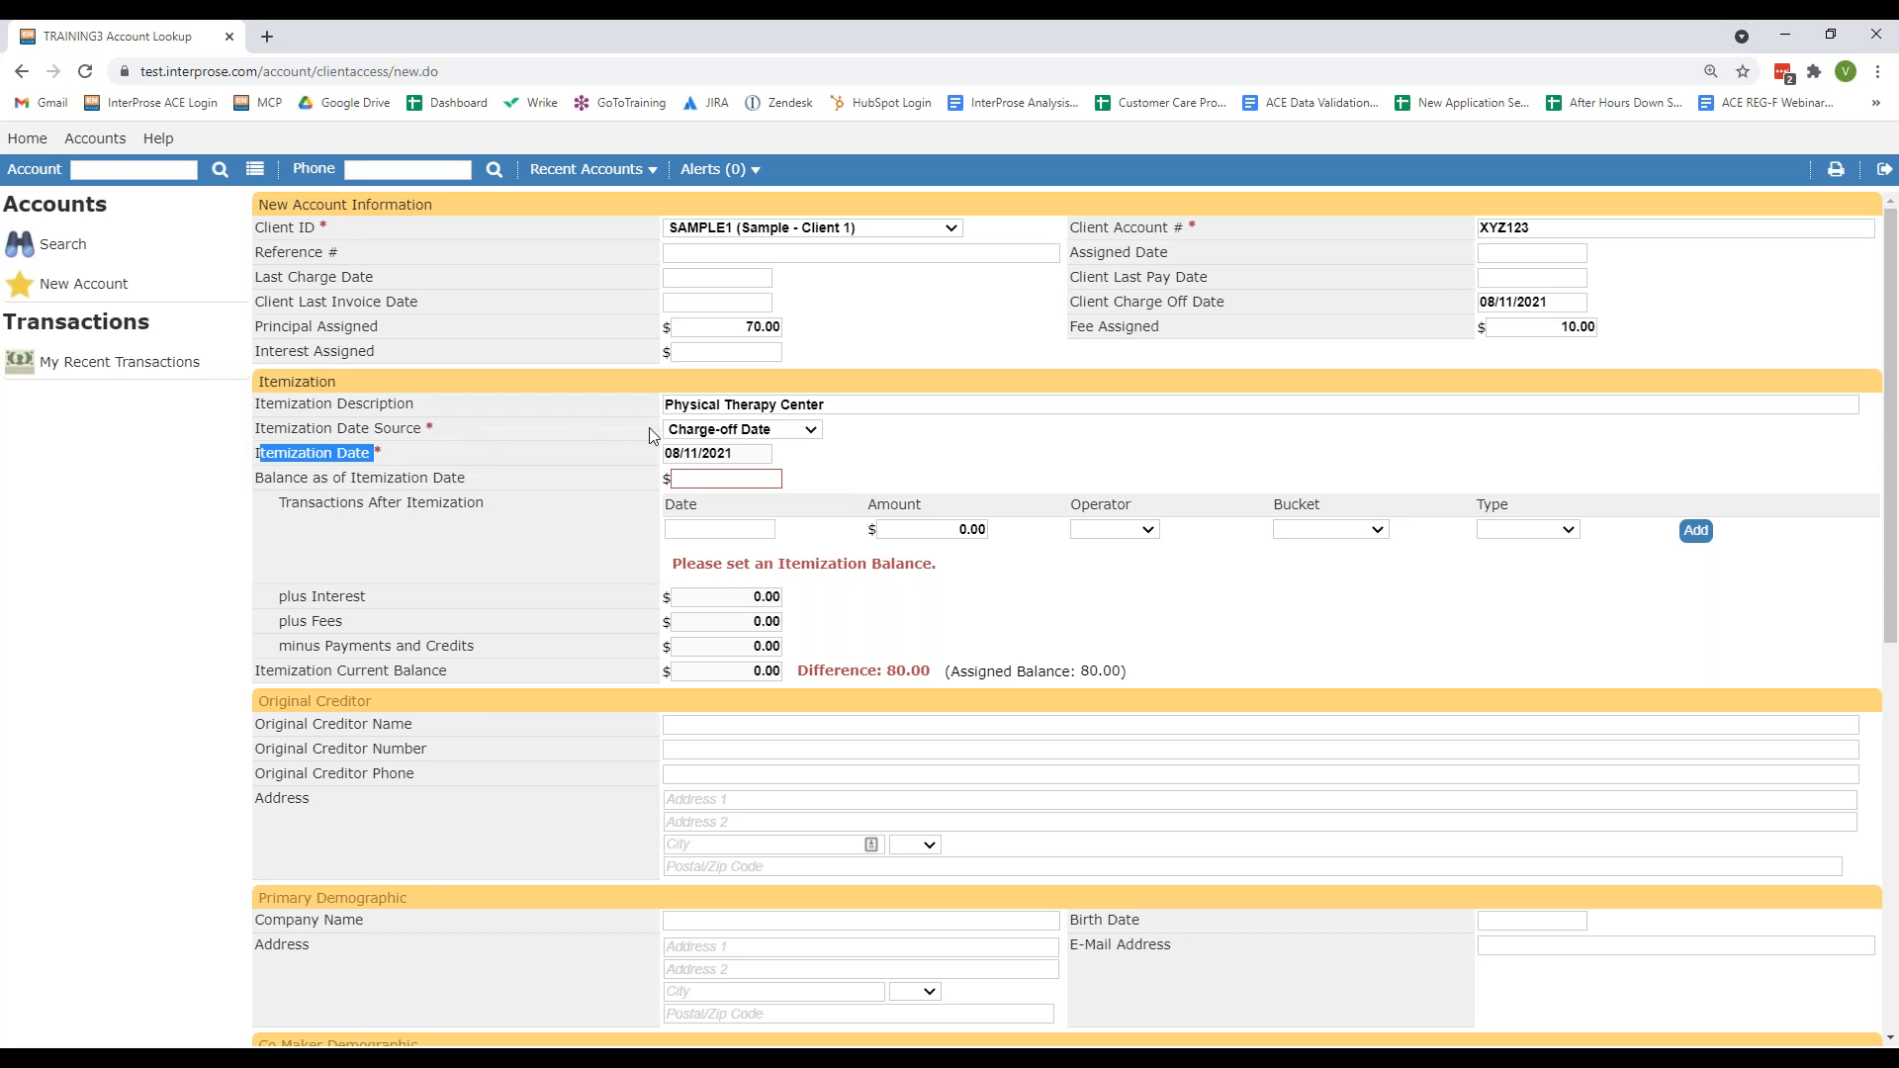
{"action": "left_click_drag", "start_coordinate": [1213, 301], "coordinate": [1088, 312]}
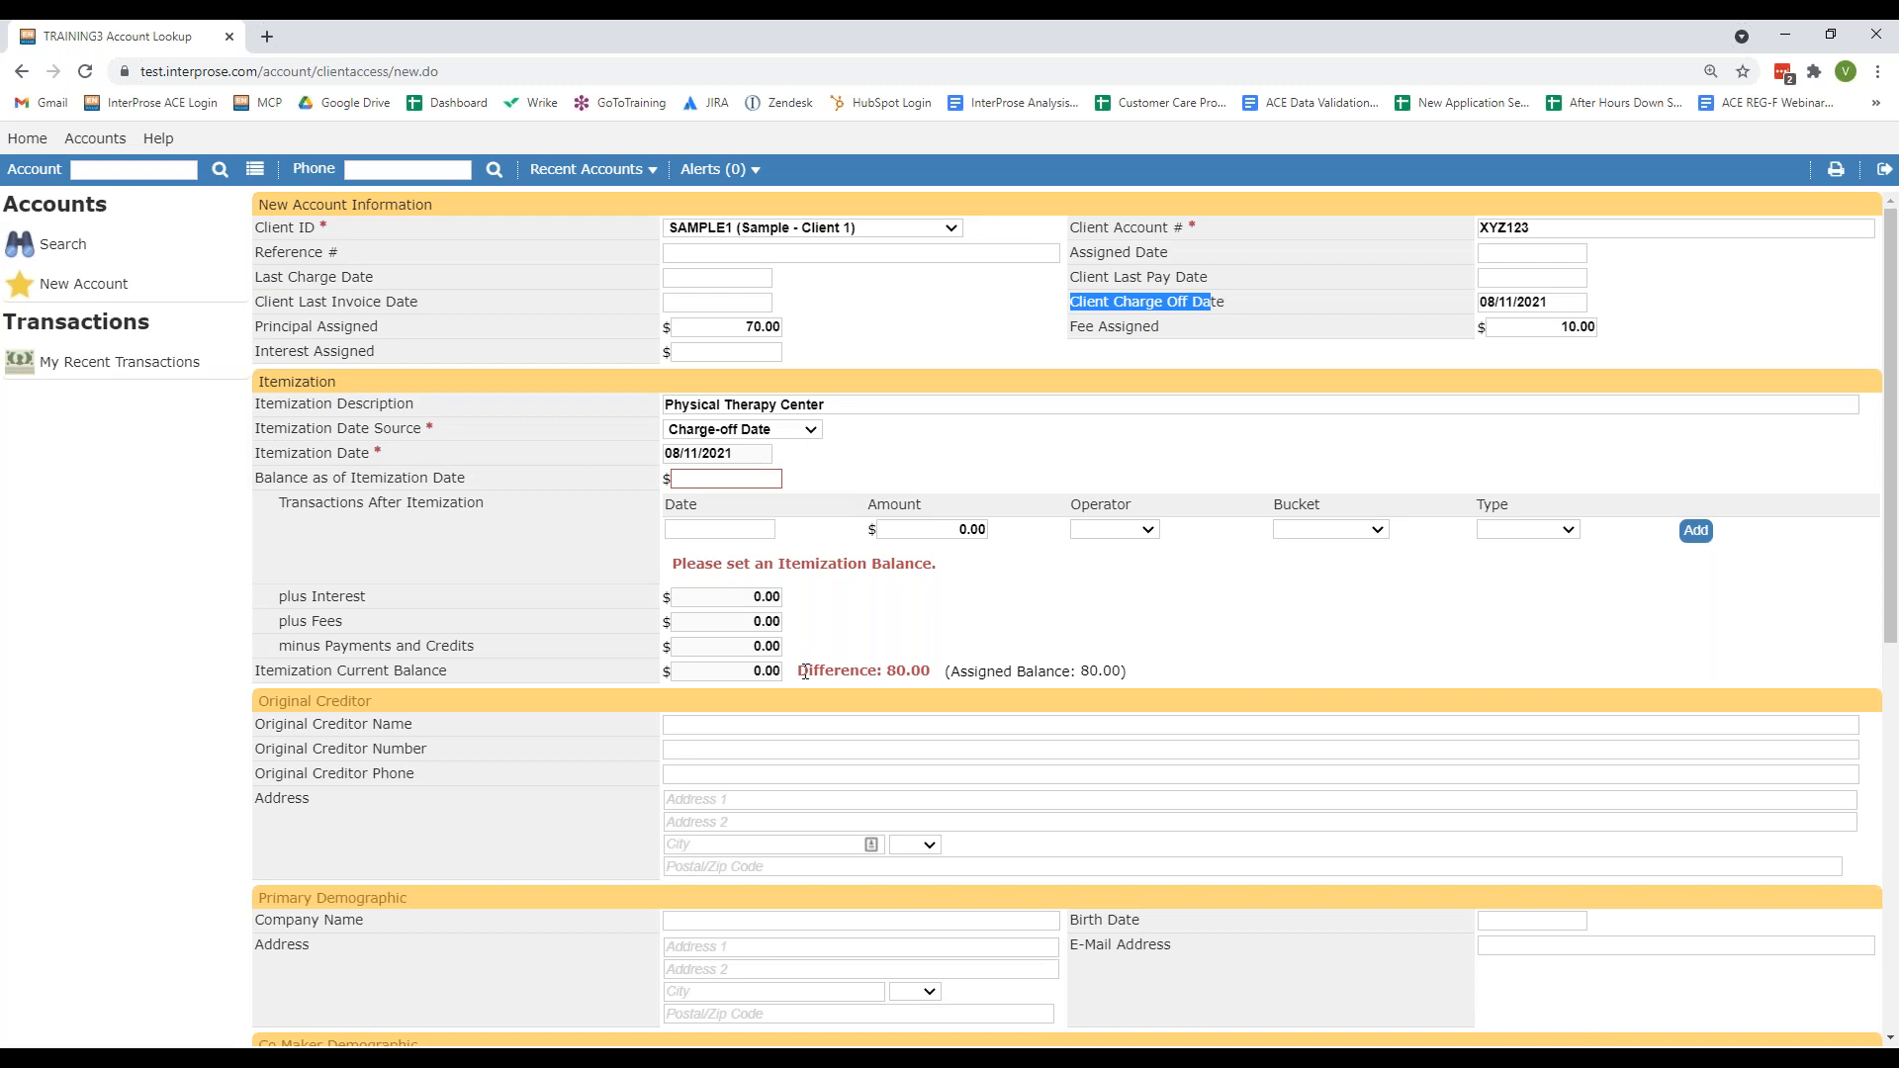
{"action": "left_click_drag", "start_coordinate": [800, 674], "coordinate": [930, 663]}
{"action": "left_click", "coordinate": [924, 649]}
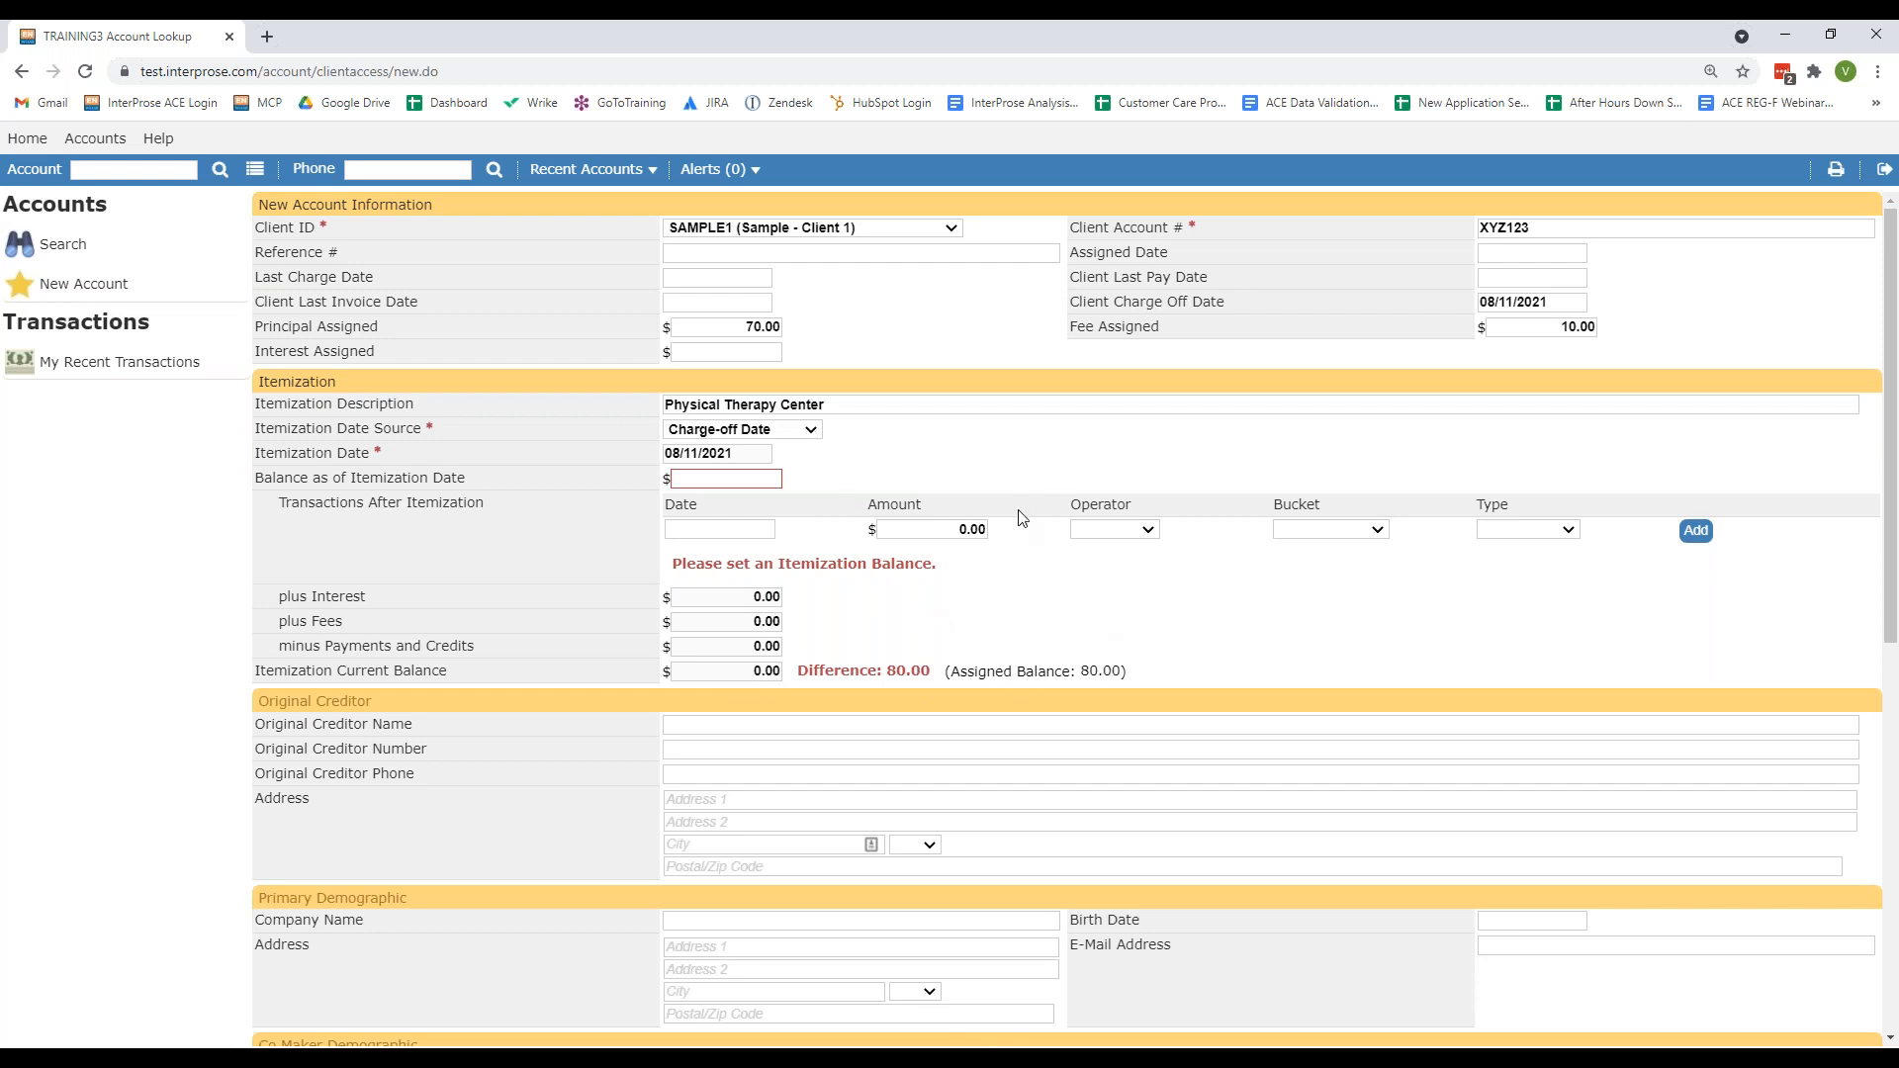
{"action": "scroll", "coordinate": [1014, 526], "scroll_direction": "down", "scroll_amount": 8}
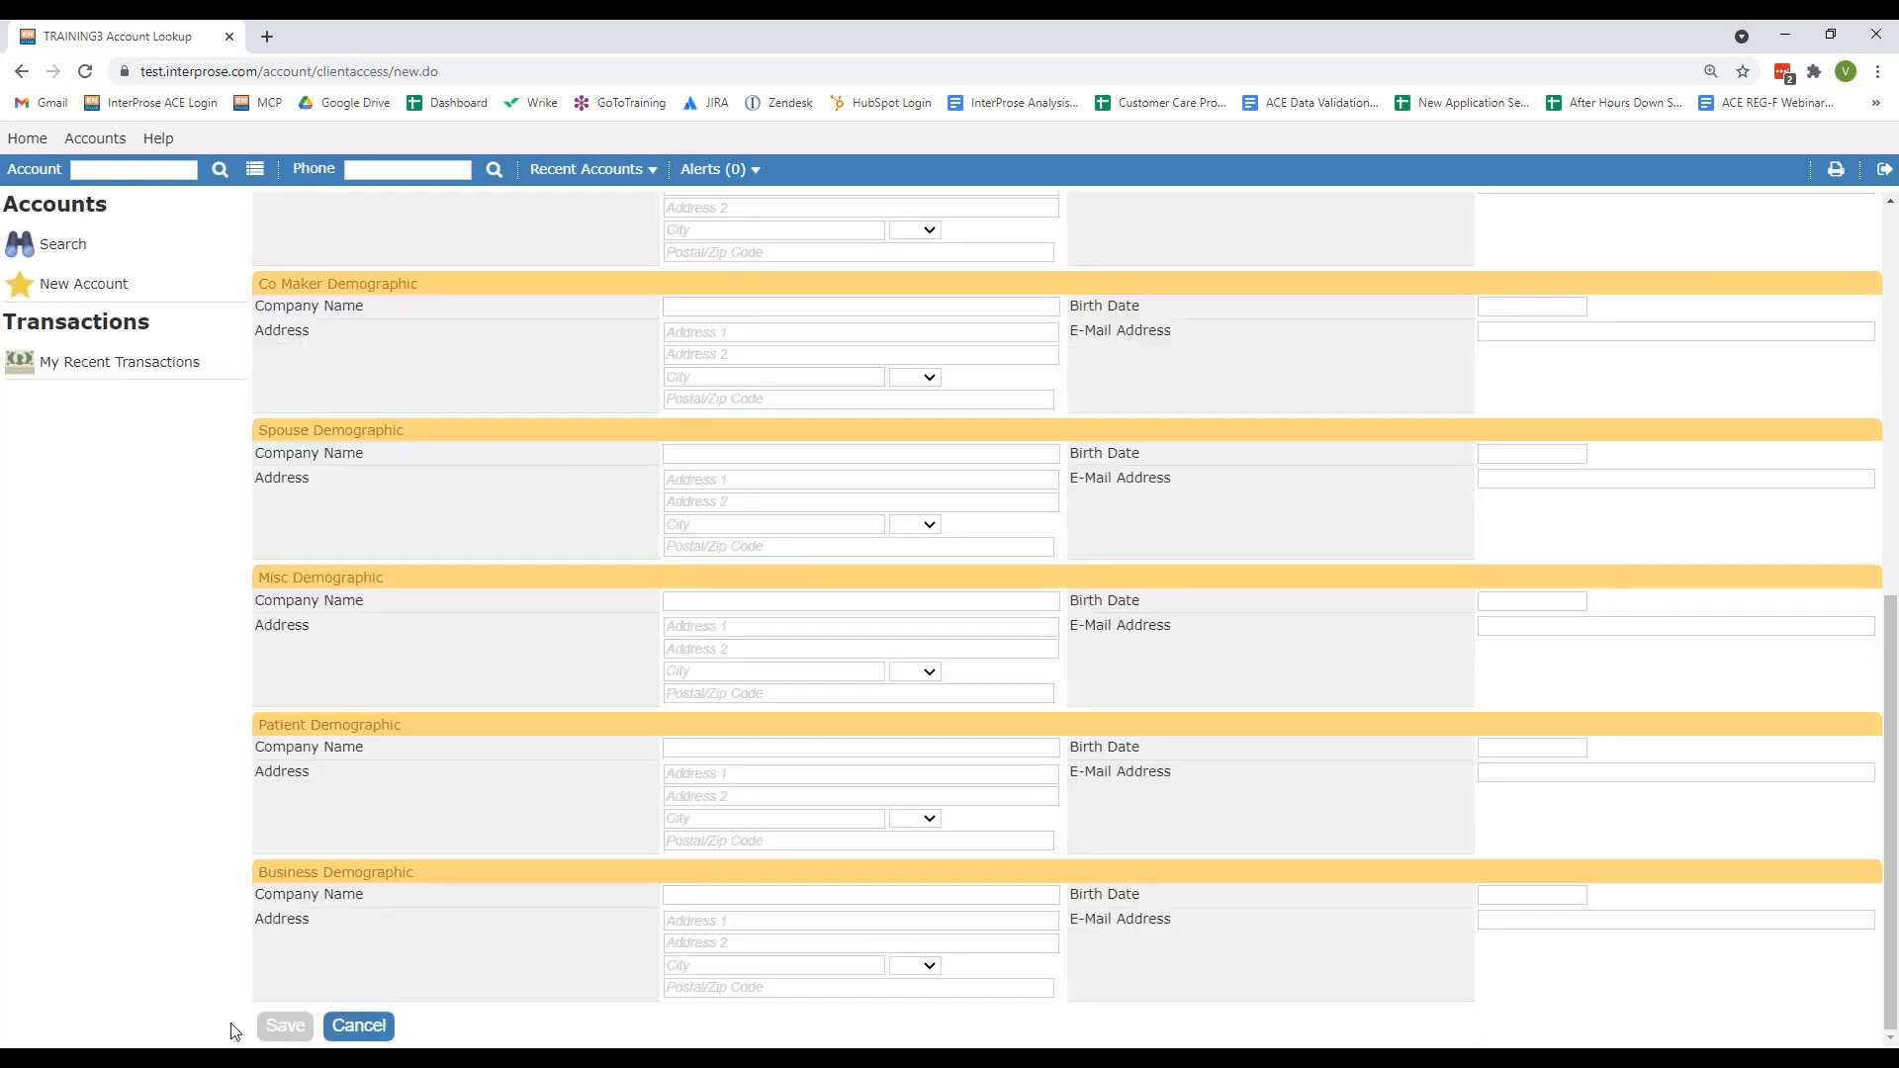
{"action": "scroll", "coordinate": [301, 1005], "scroll_direction": "up", "scroll_amount": 10}
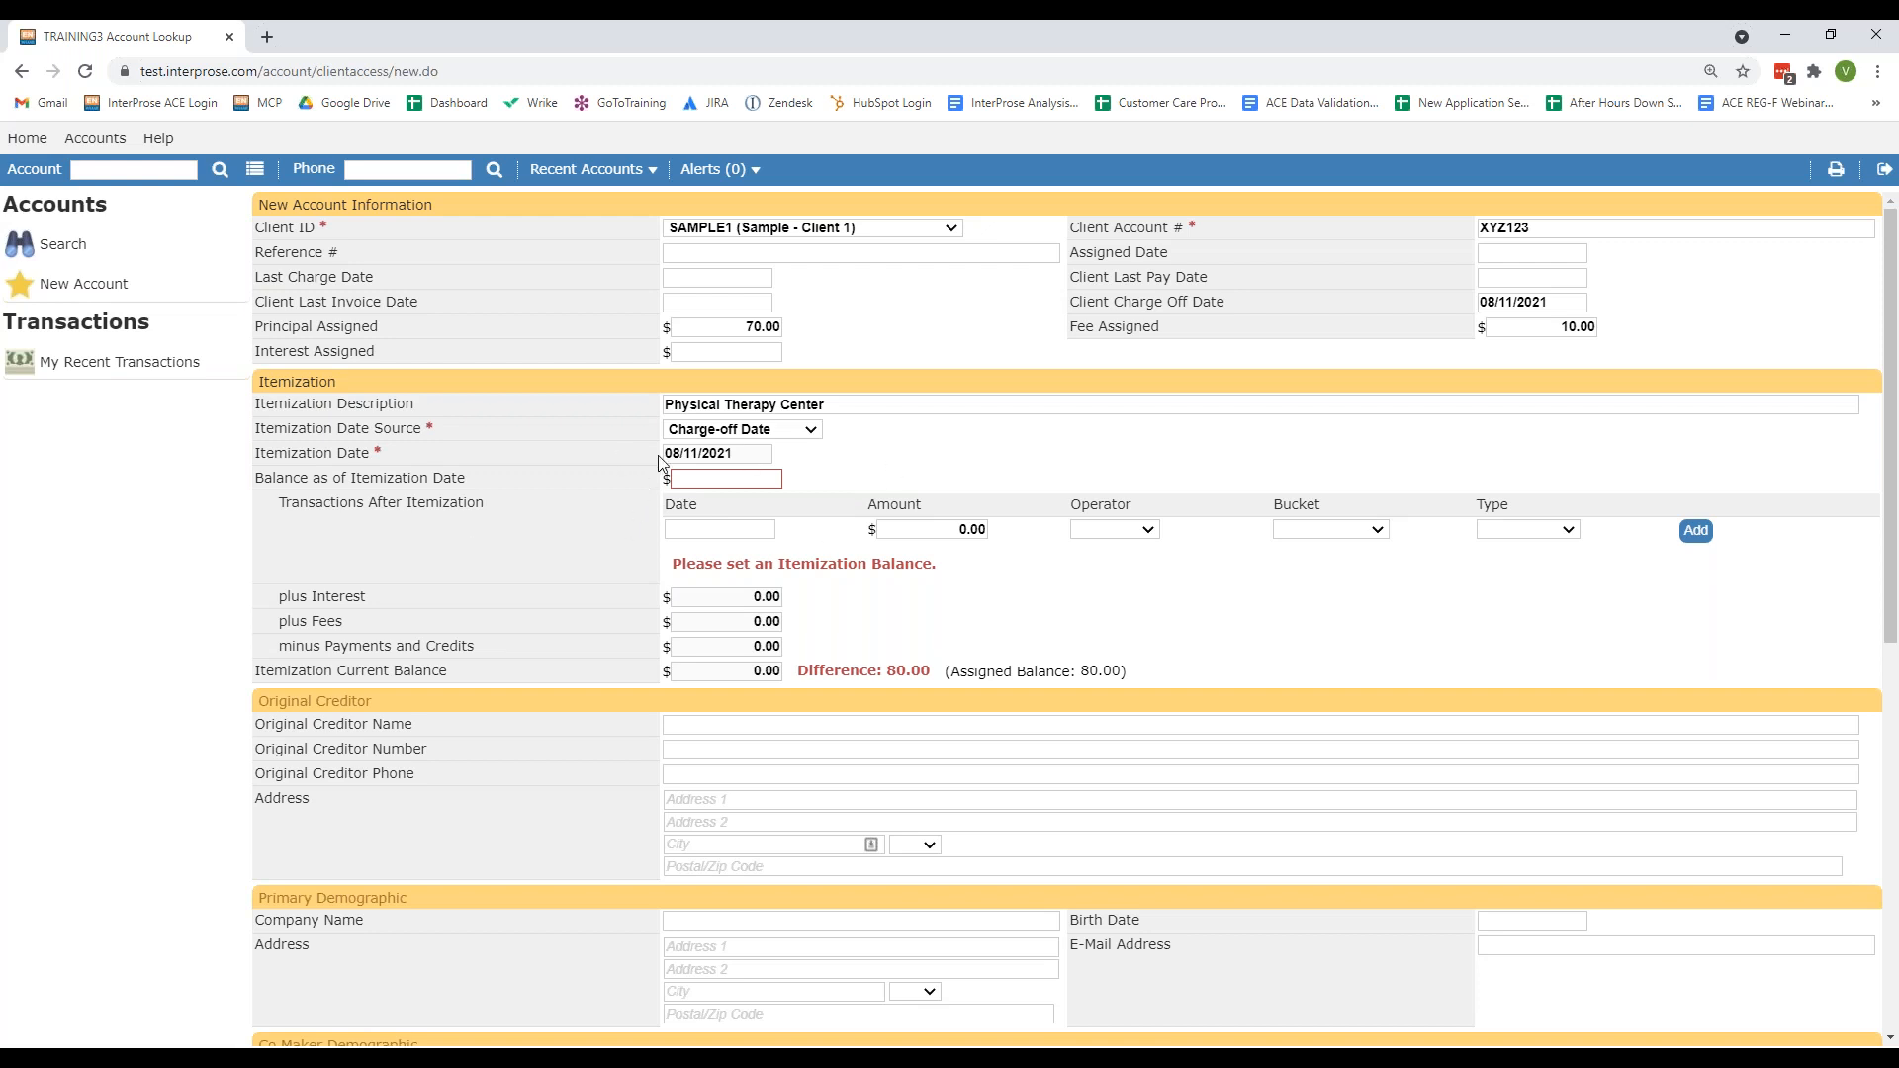
Step: Set Balance as of Itemization Date to 100.00 and check the difference from the assigned balance
{"action": "left_click", "coordinate": [735, 487]}
{"action": "type", "text": "100.00"}
{"action": "left_click", "coordinate": [863, 457]}
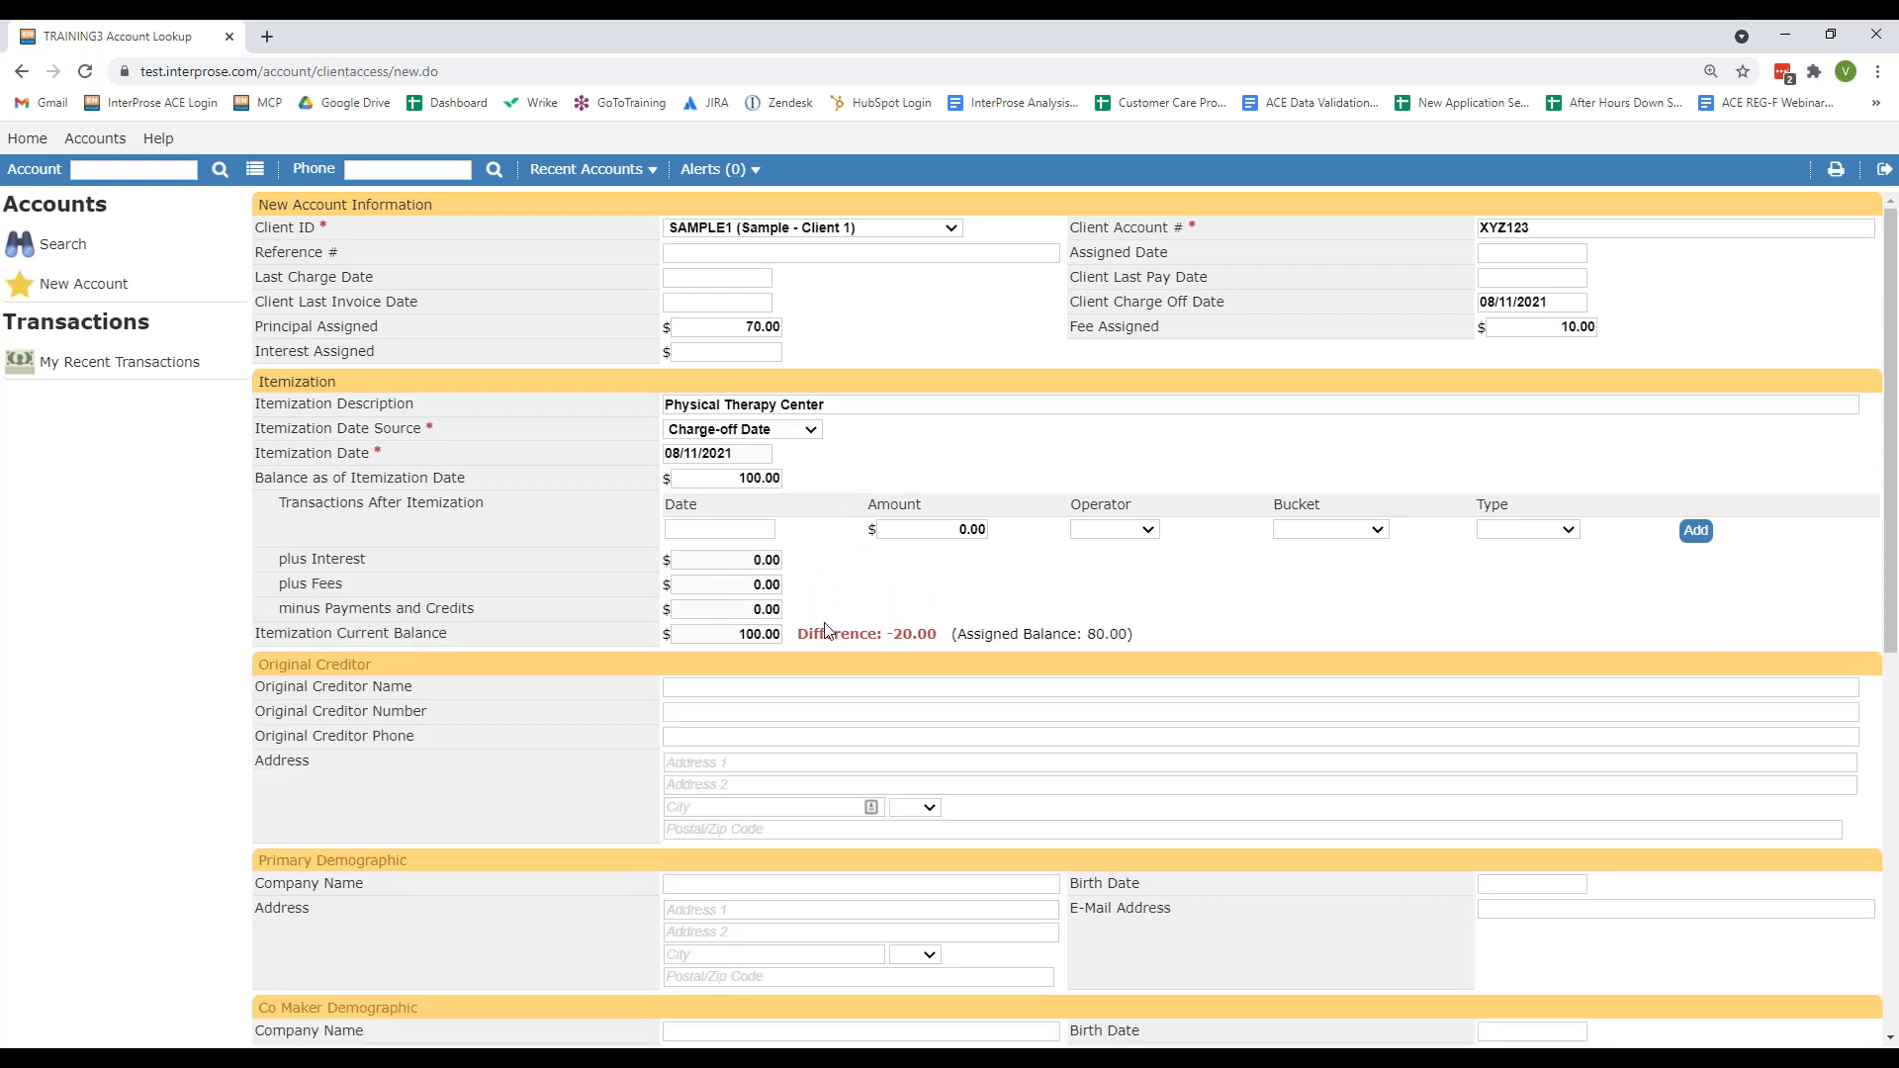
{"action": "left_click_drag", "start_coordinate": [797, 634], "coordinate": [893, 634]}
{"action": "left_click", "coordinate": [936, 440]}
Step: Enter date 09/25/2021 and amount 20.00 for a transaction after itemization
{"action": "left_click", "coordinate": [751, 529]}
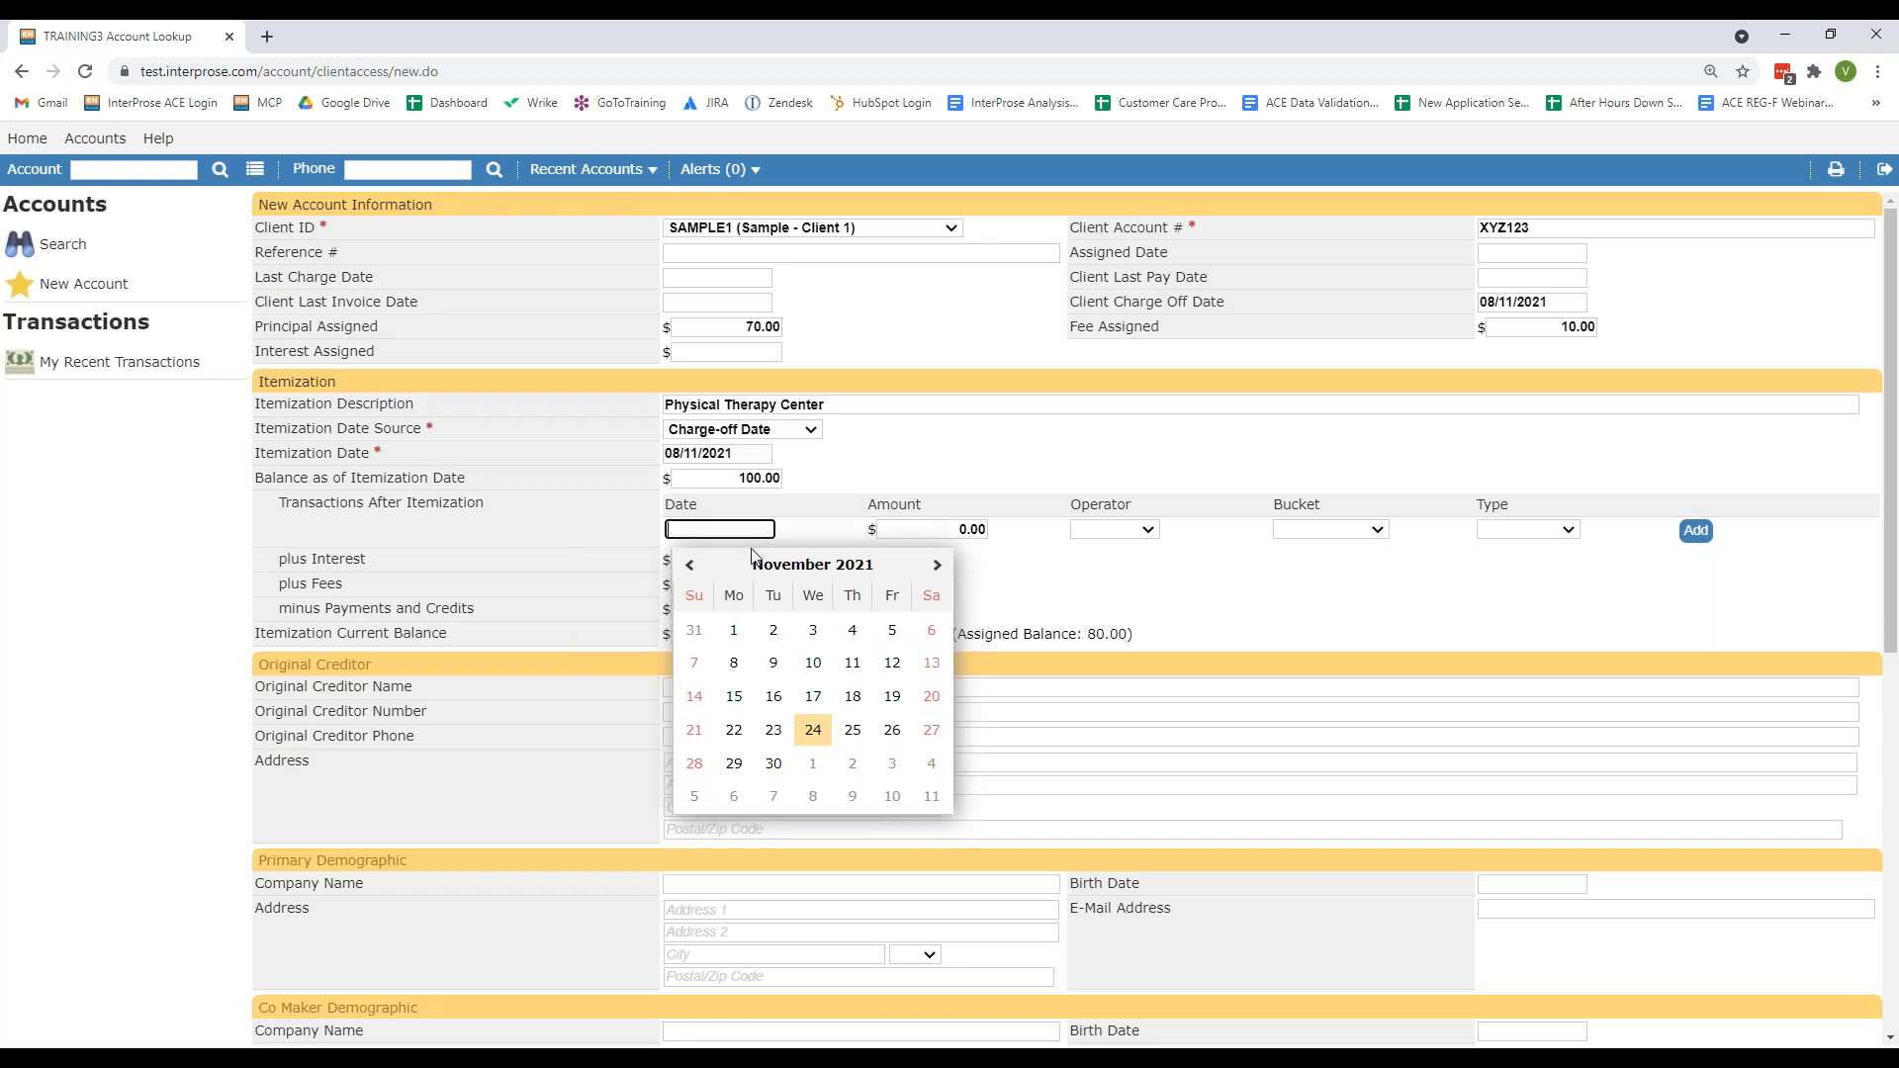
{"action": "type", "text": "09/25/201"}
{"action": "type", "text": "1"}
{"action": "left_click", "coordinate": [962, 530]}
{"action": "type", "text": "20.00"}
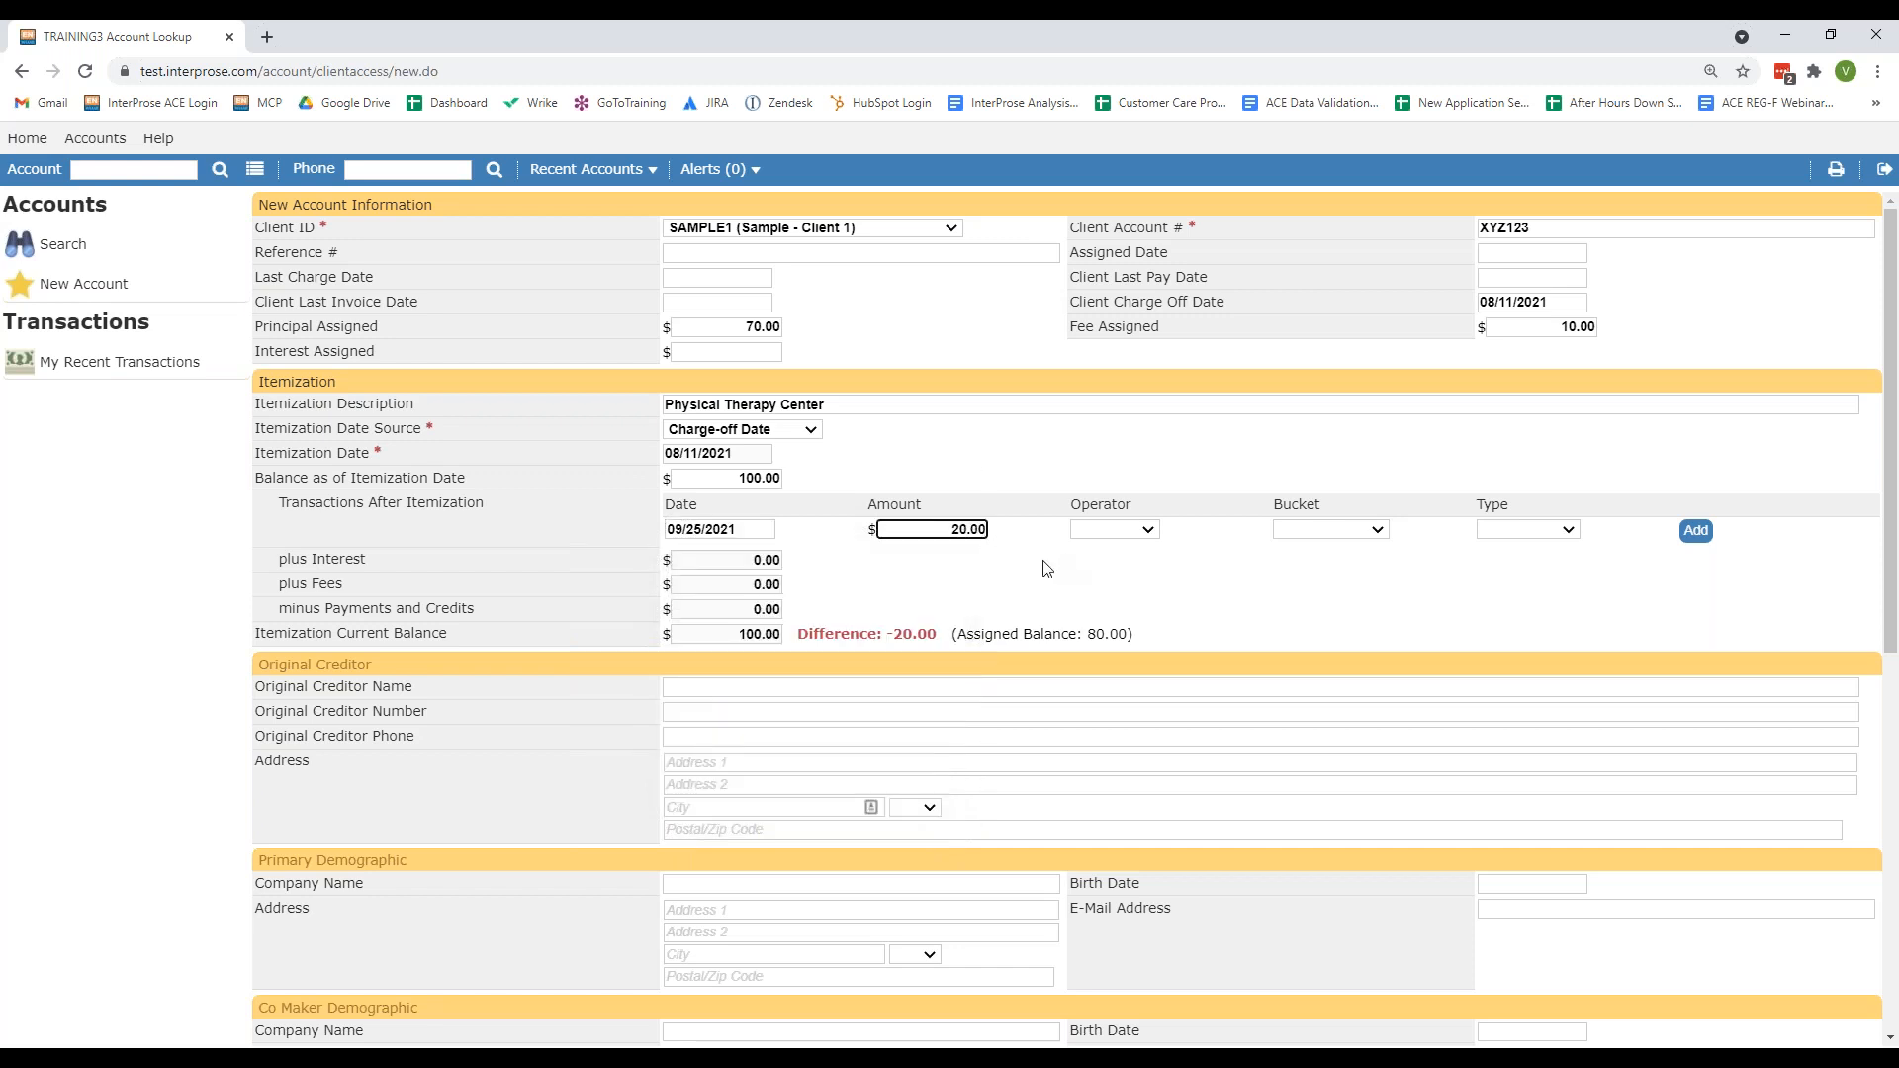
Step: Set the transaction's operator to Received, bucket to Principal and type to Payment, and add it to the itemization
{"action": "left_click", "coordinate": [1099, 529]}
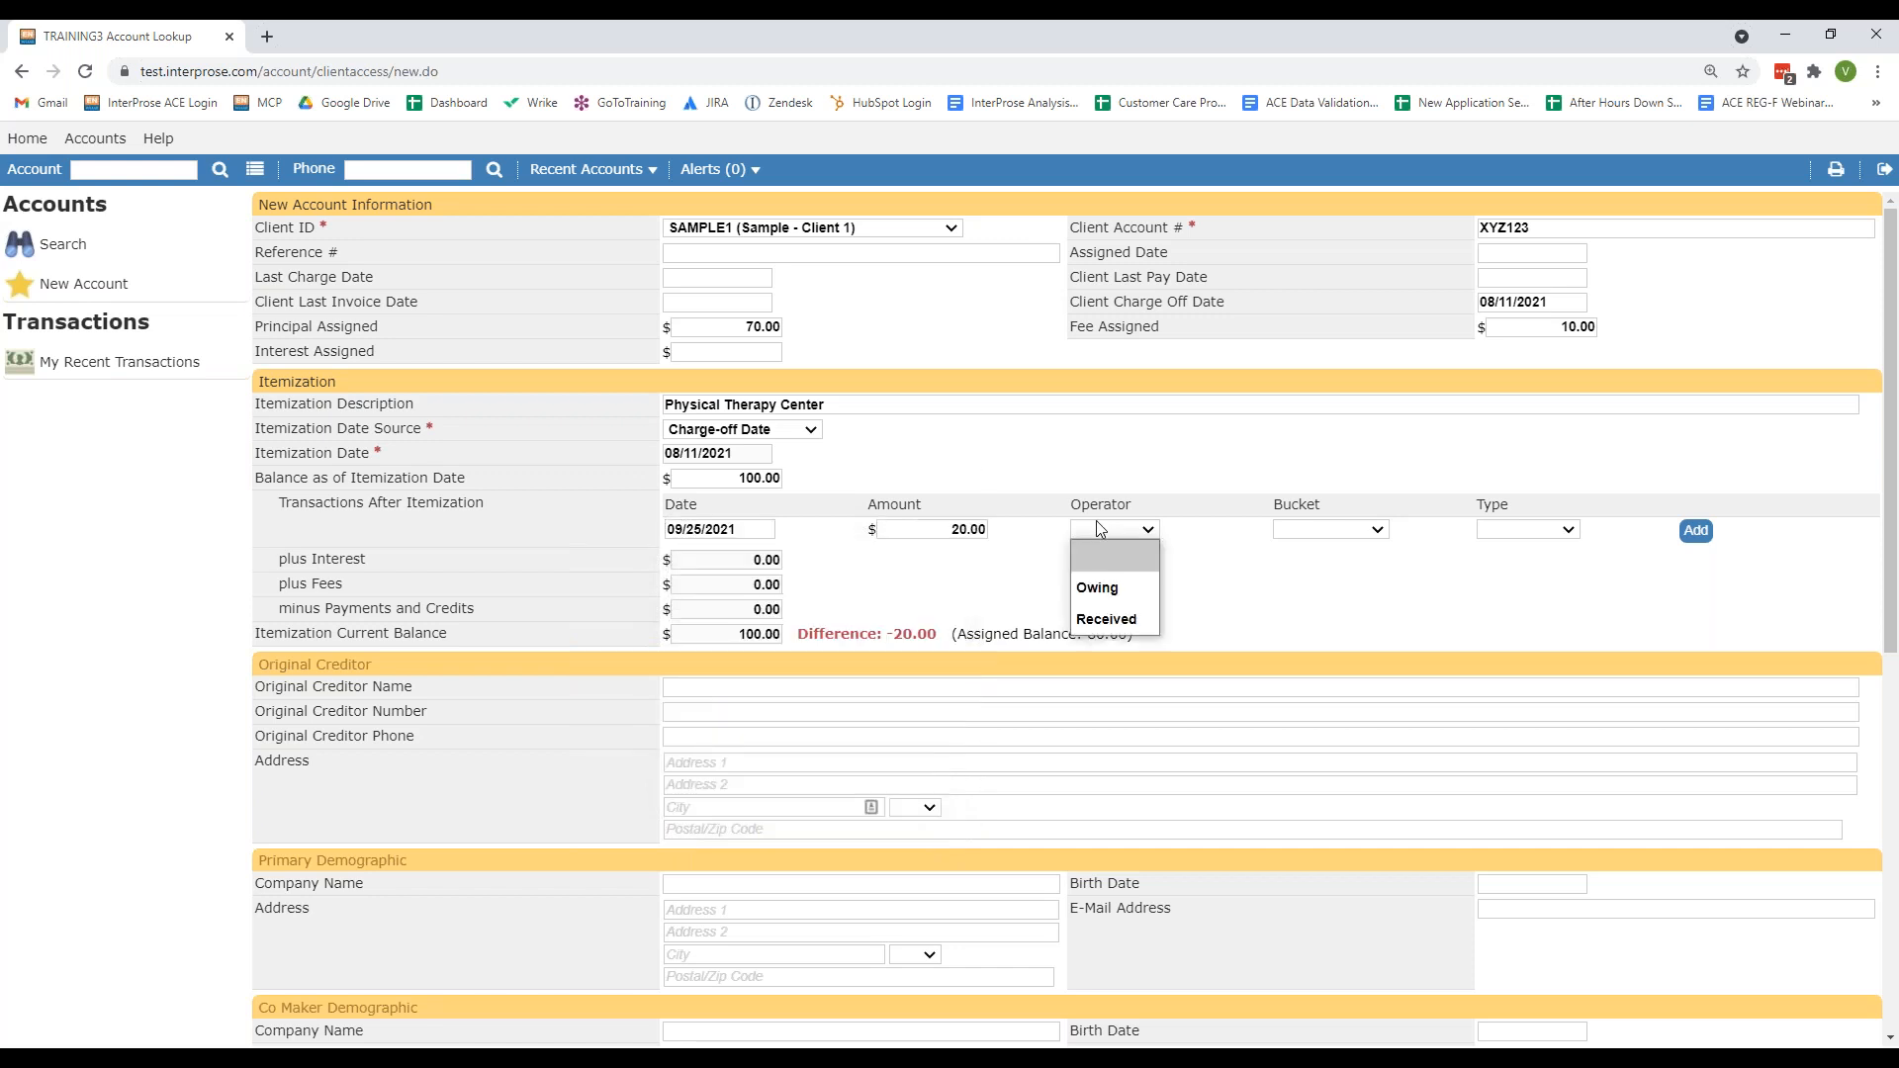
{"action": "left_click", "coordinate": [1106, 619]}
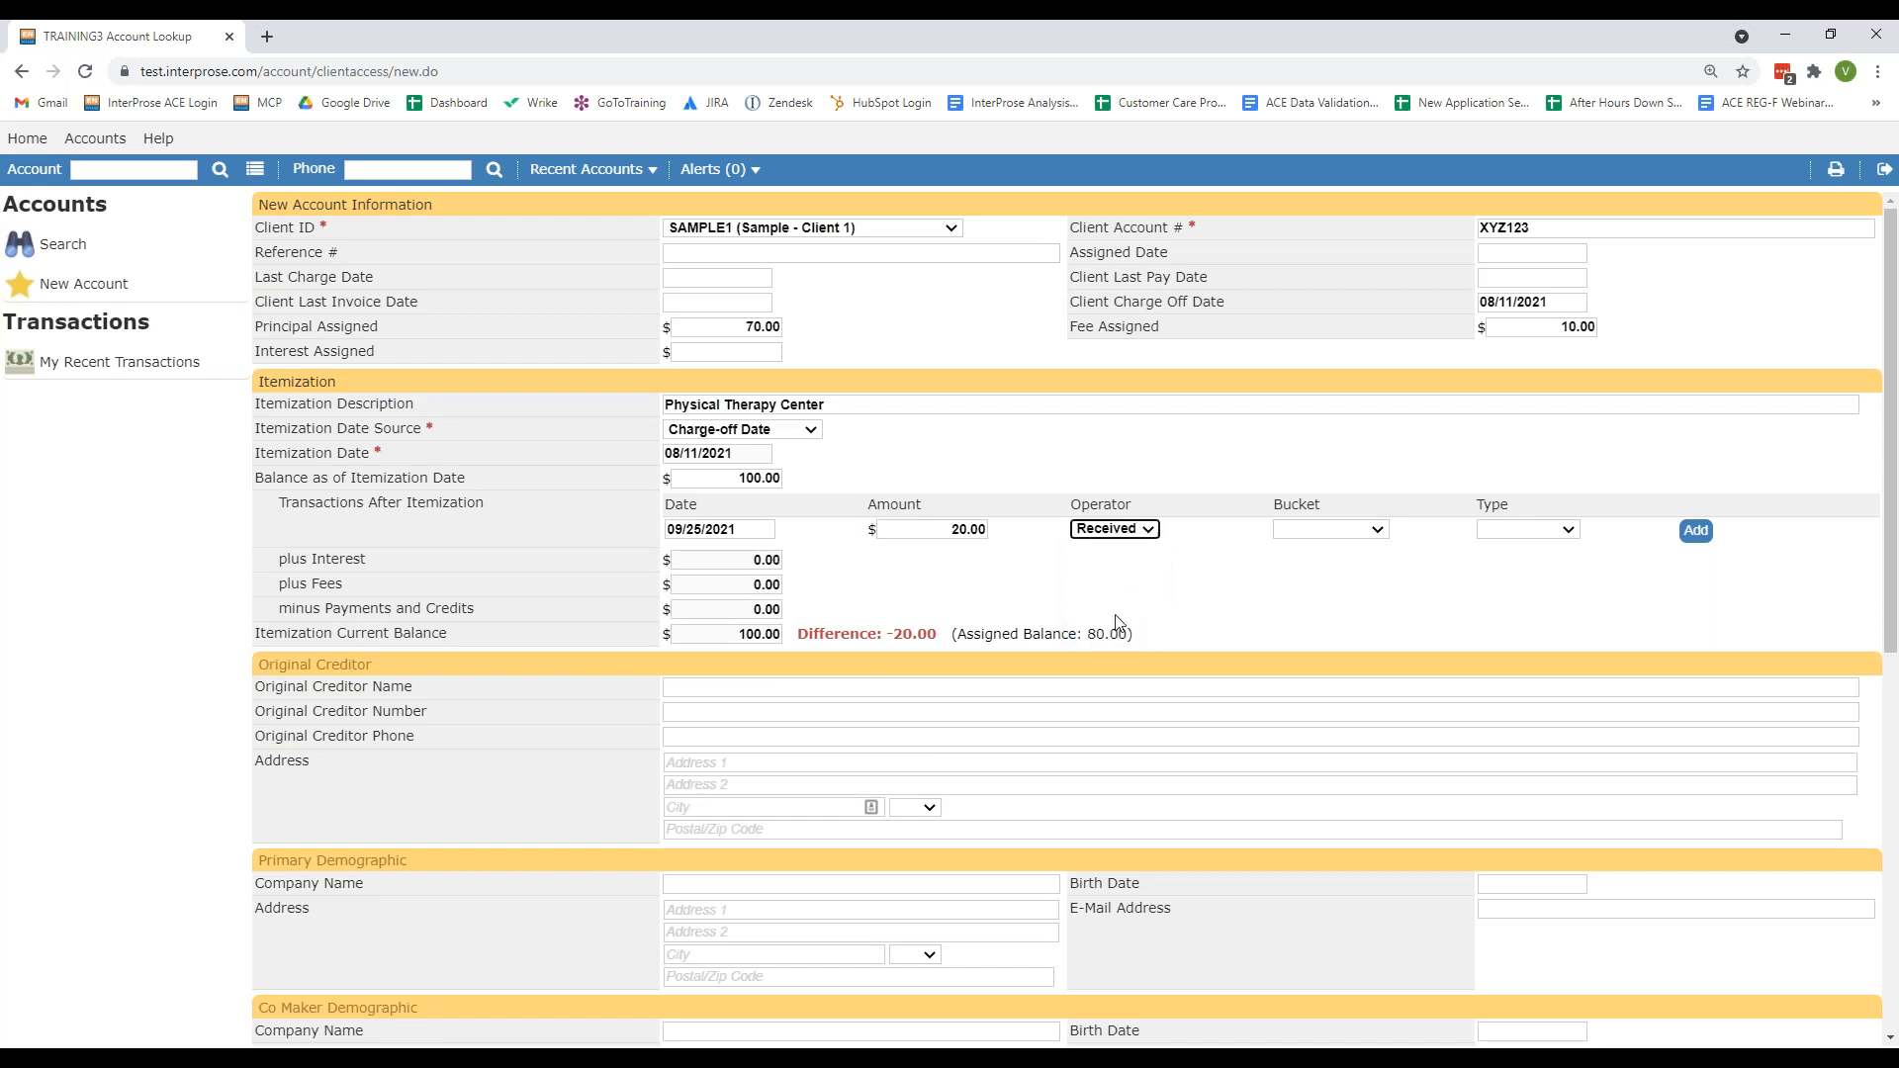
{"action": "left_click", "coordinate": [1318, 534]}
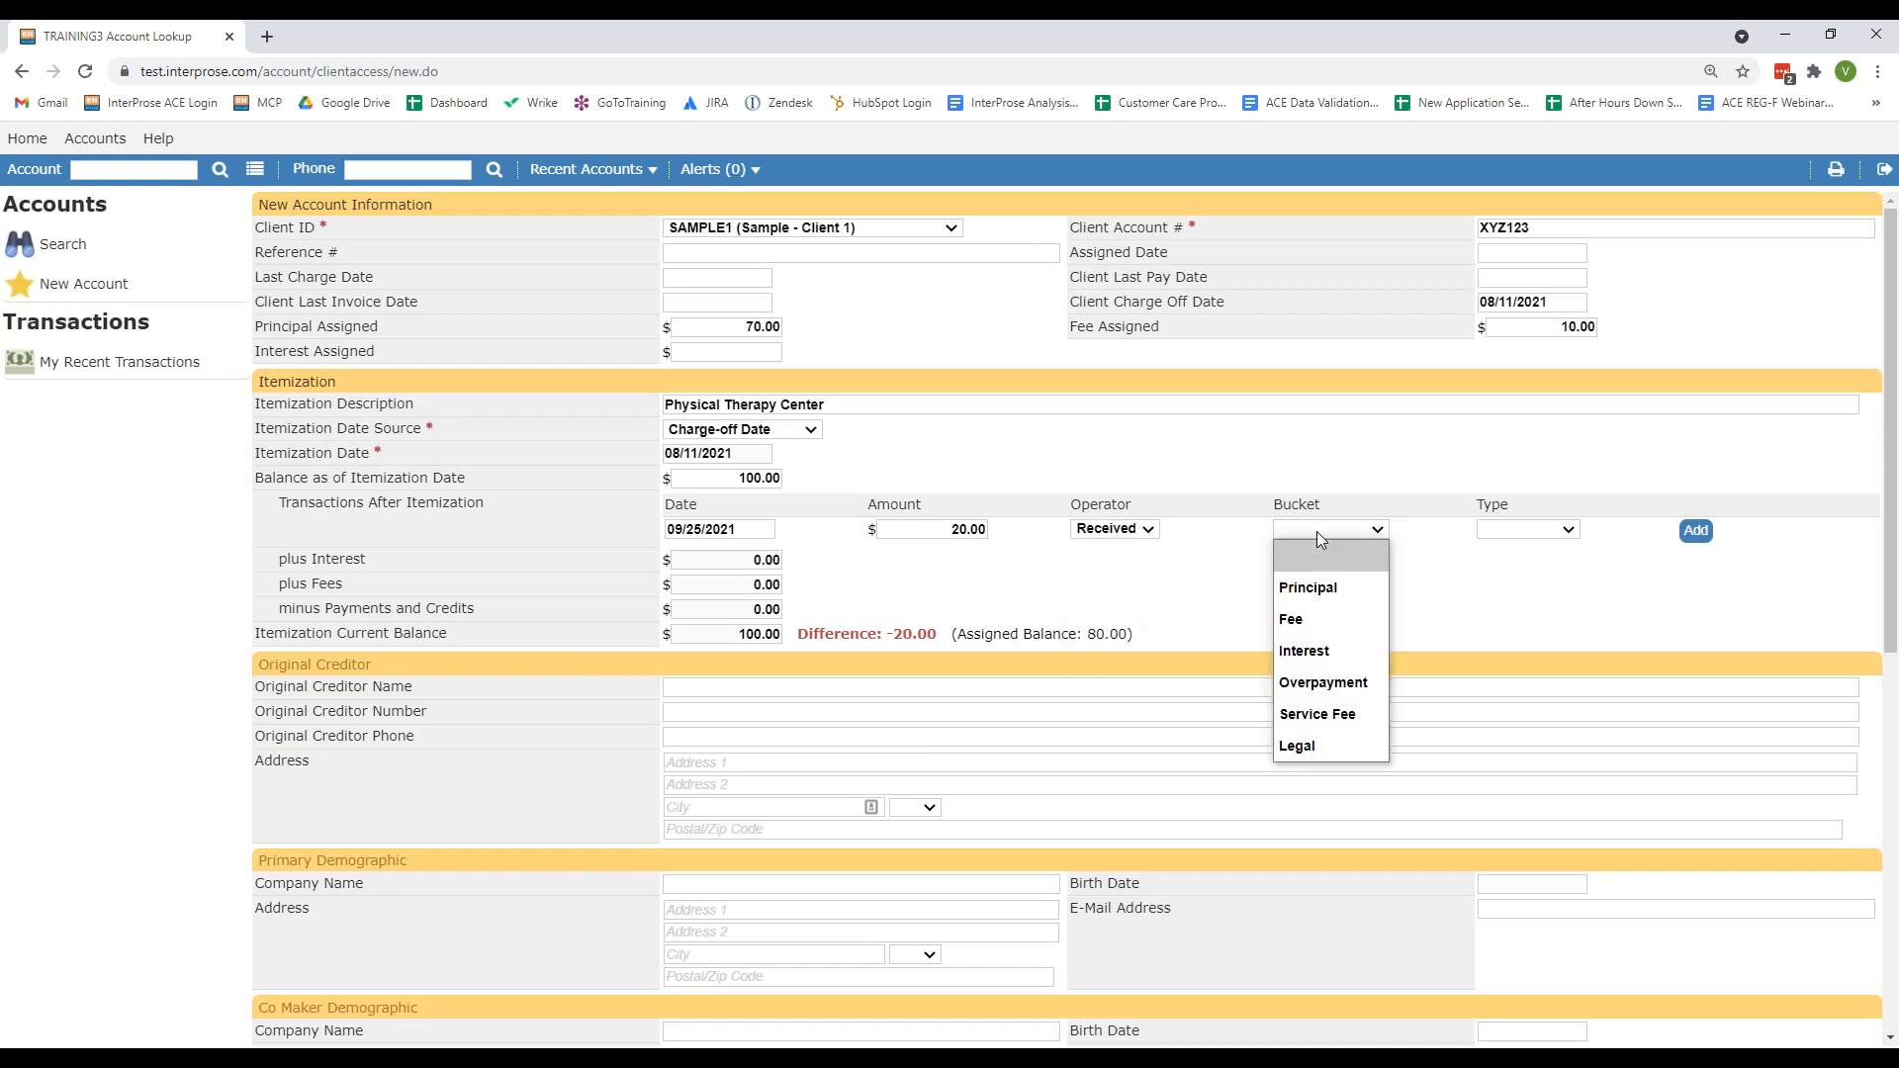
{"action": "left_click", "coordinate": [1323, 588]}
{"action": "left_click", "coordinate": [1510, 539]}
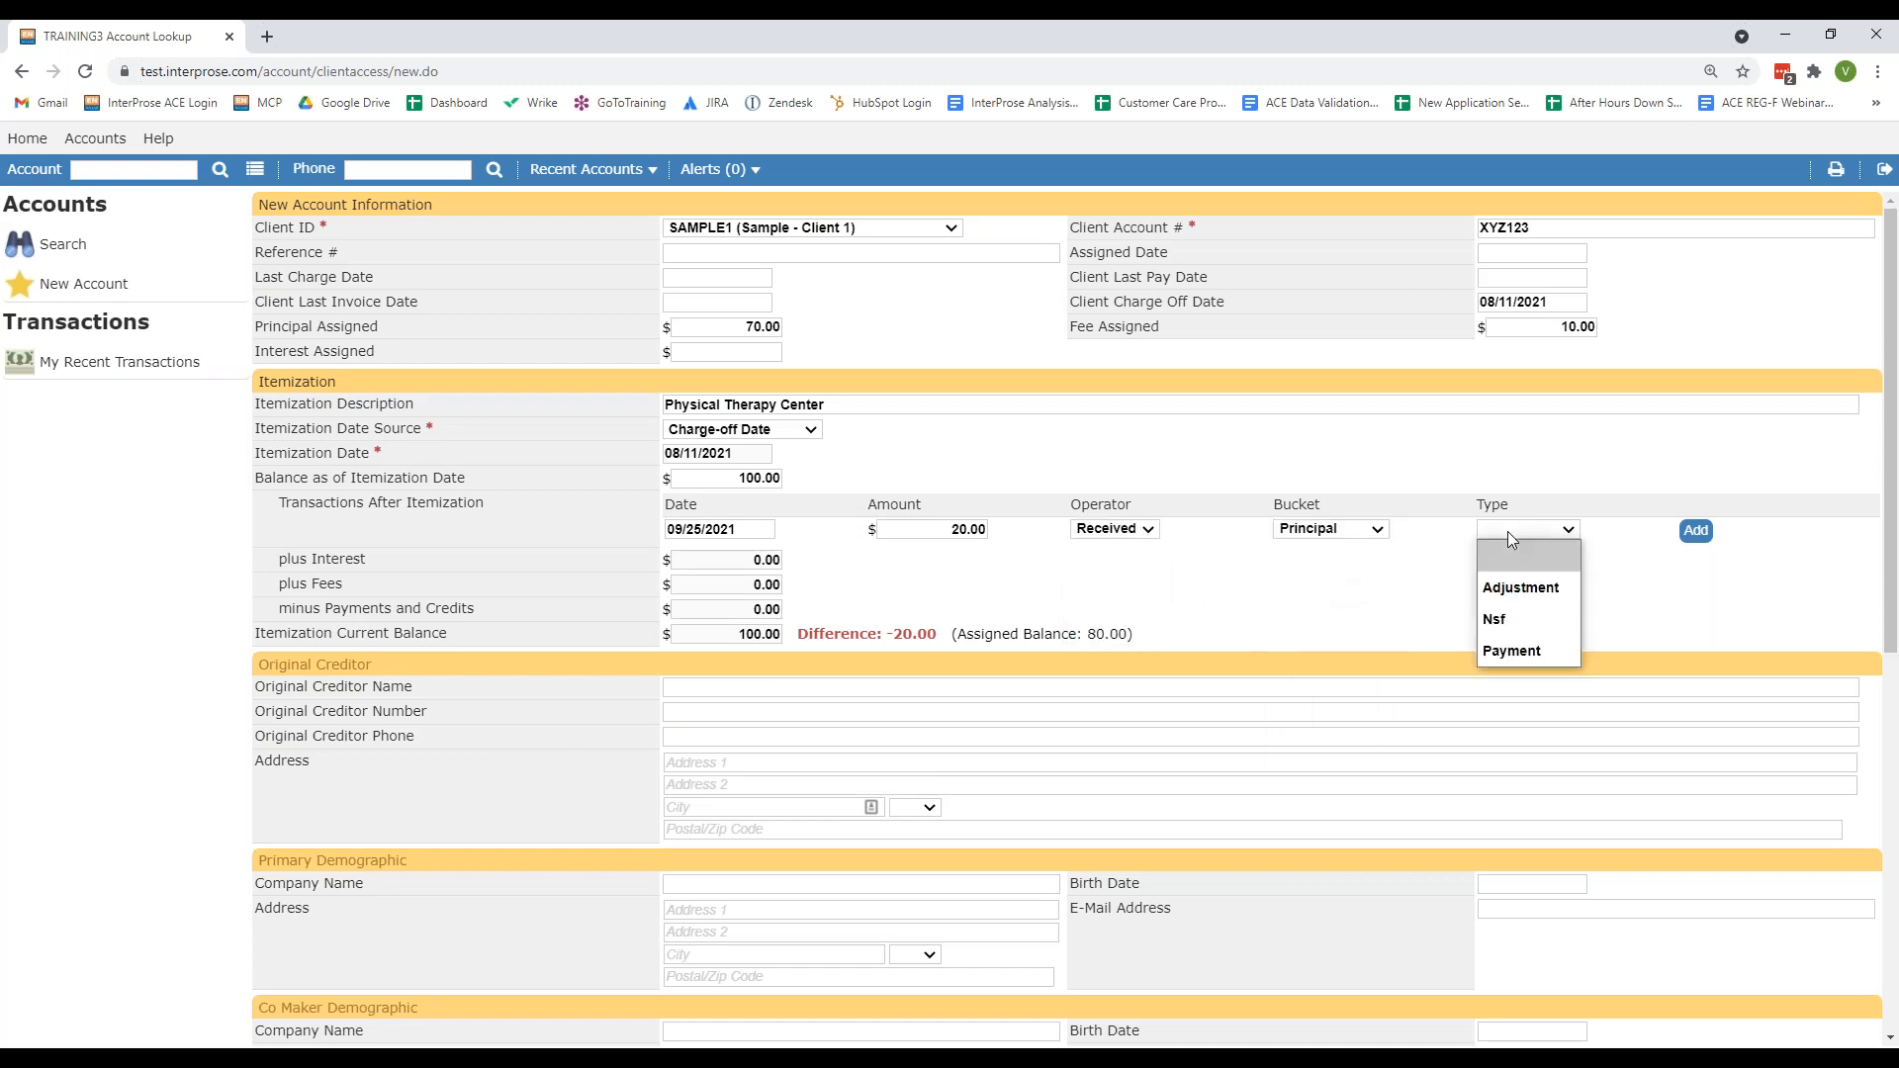
{"action": "left_click", "coordinate": [1523, 645]}
{"action": "left_click", "coordinate": [1480, 594]}
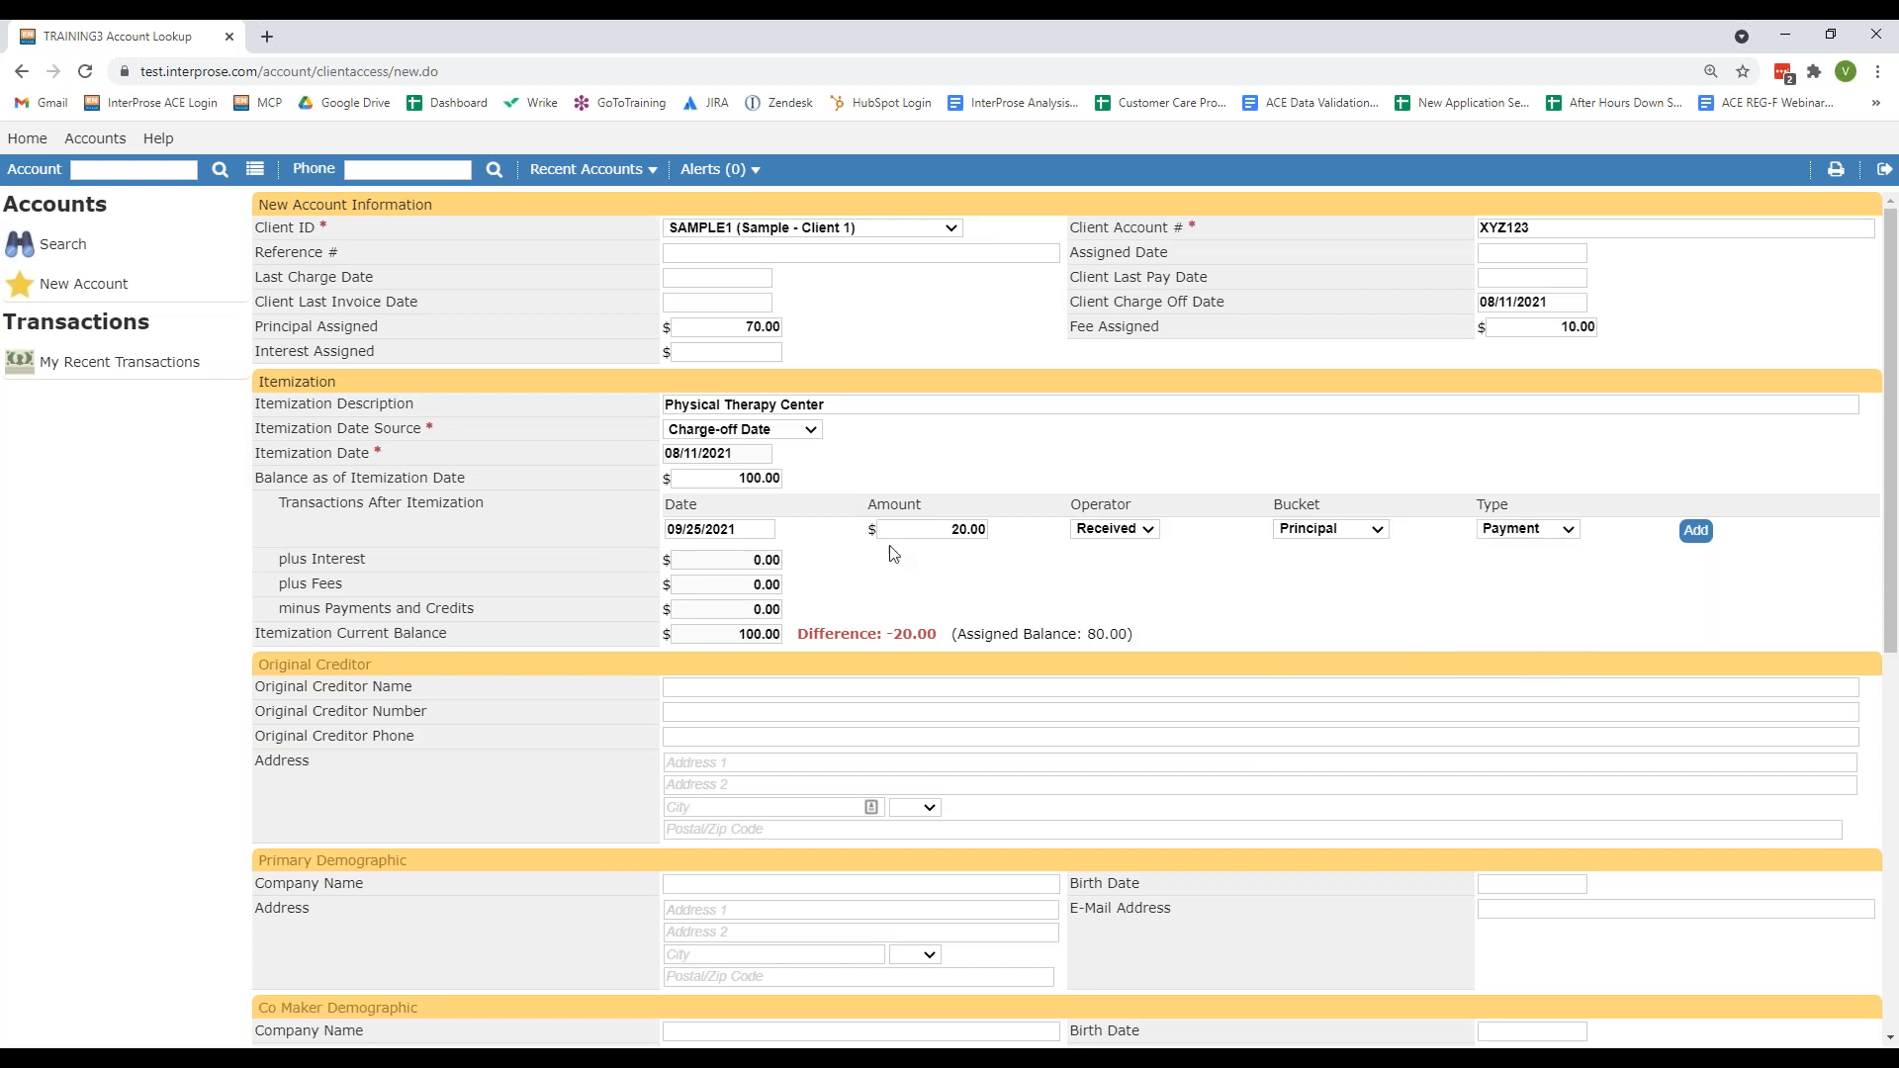
{"action": "left_click", "coordinate": [1697, 533]}
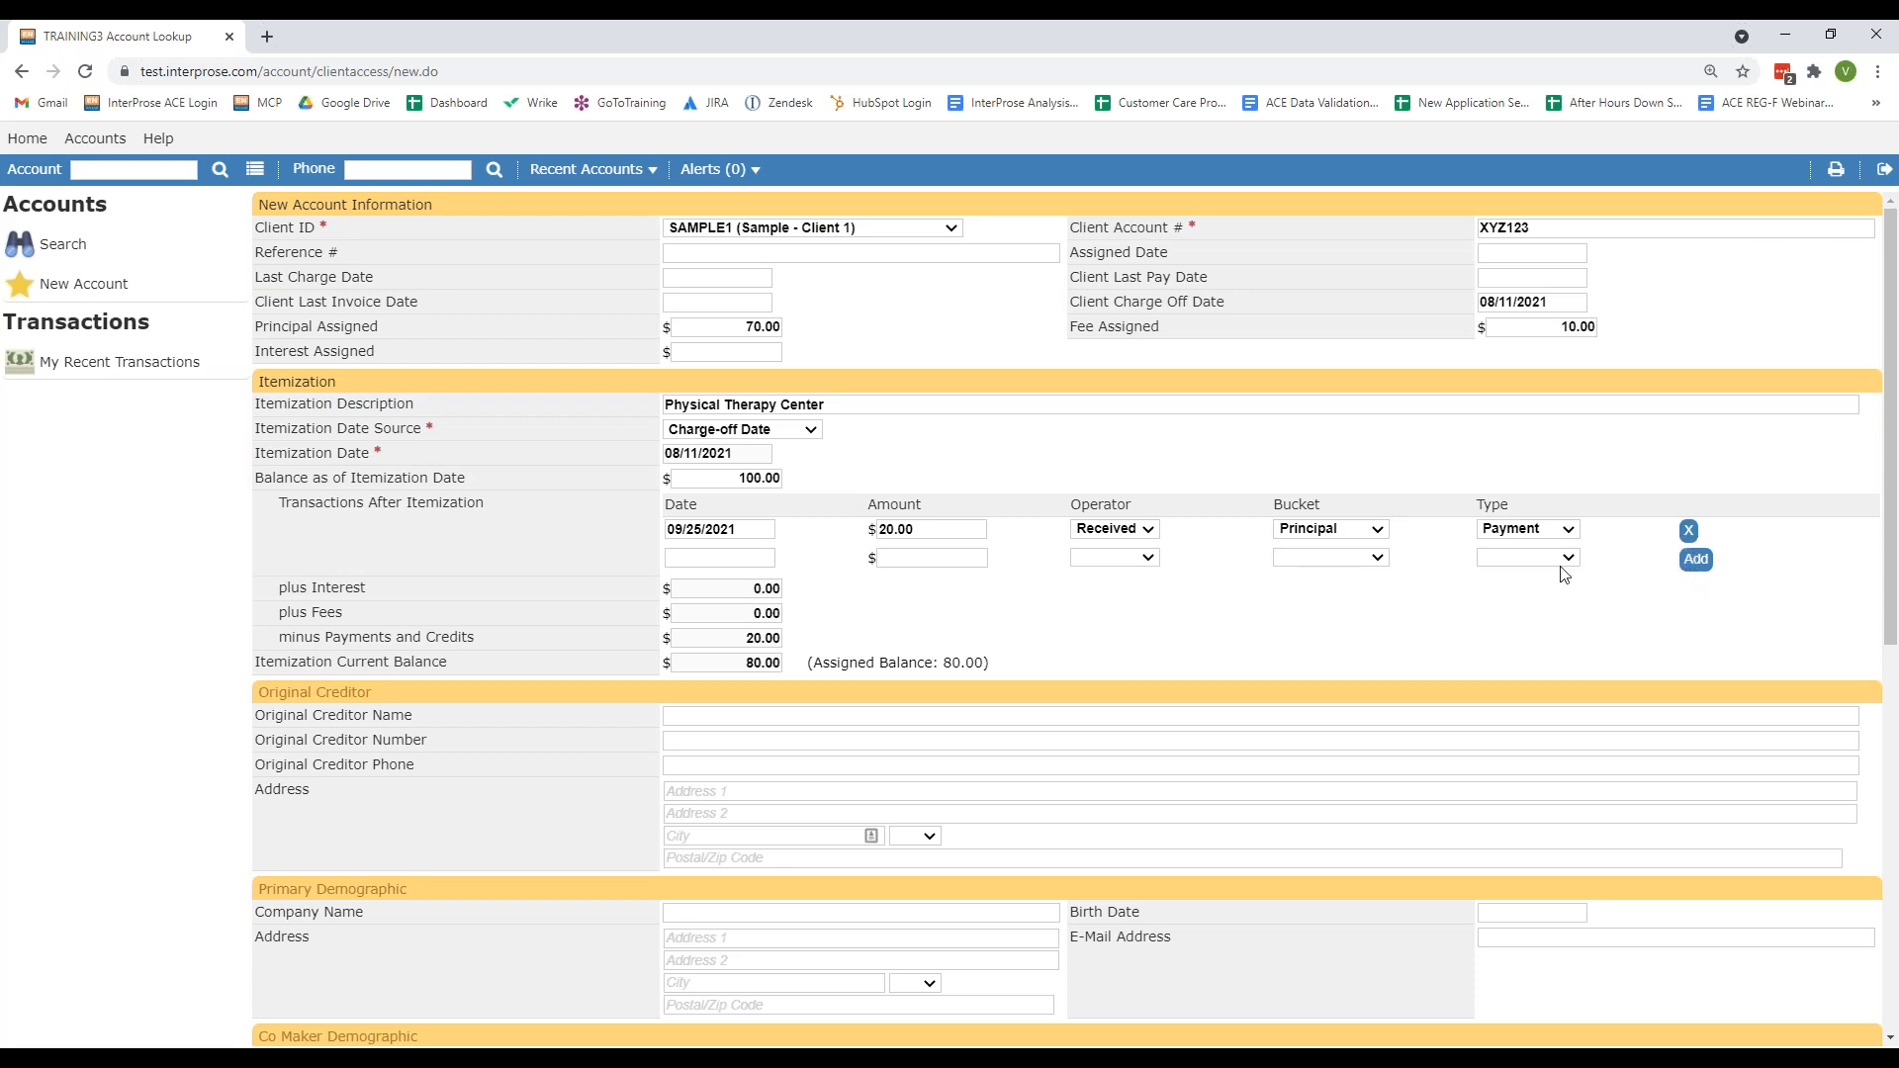
Step: Review the itemization balances, the remaining demographic sections and whether the new account can be saved
{"action": "scroll", "coordinate": [801, 653], "scroll_direction": "down", "scroll_amount": 1}
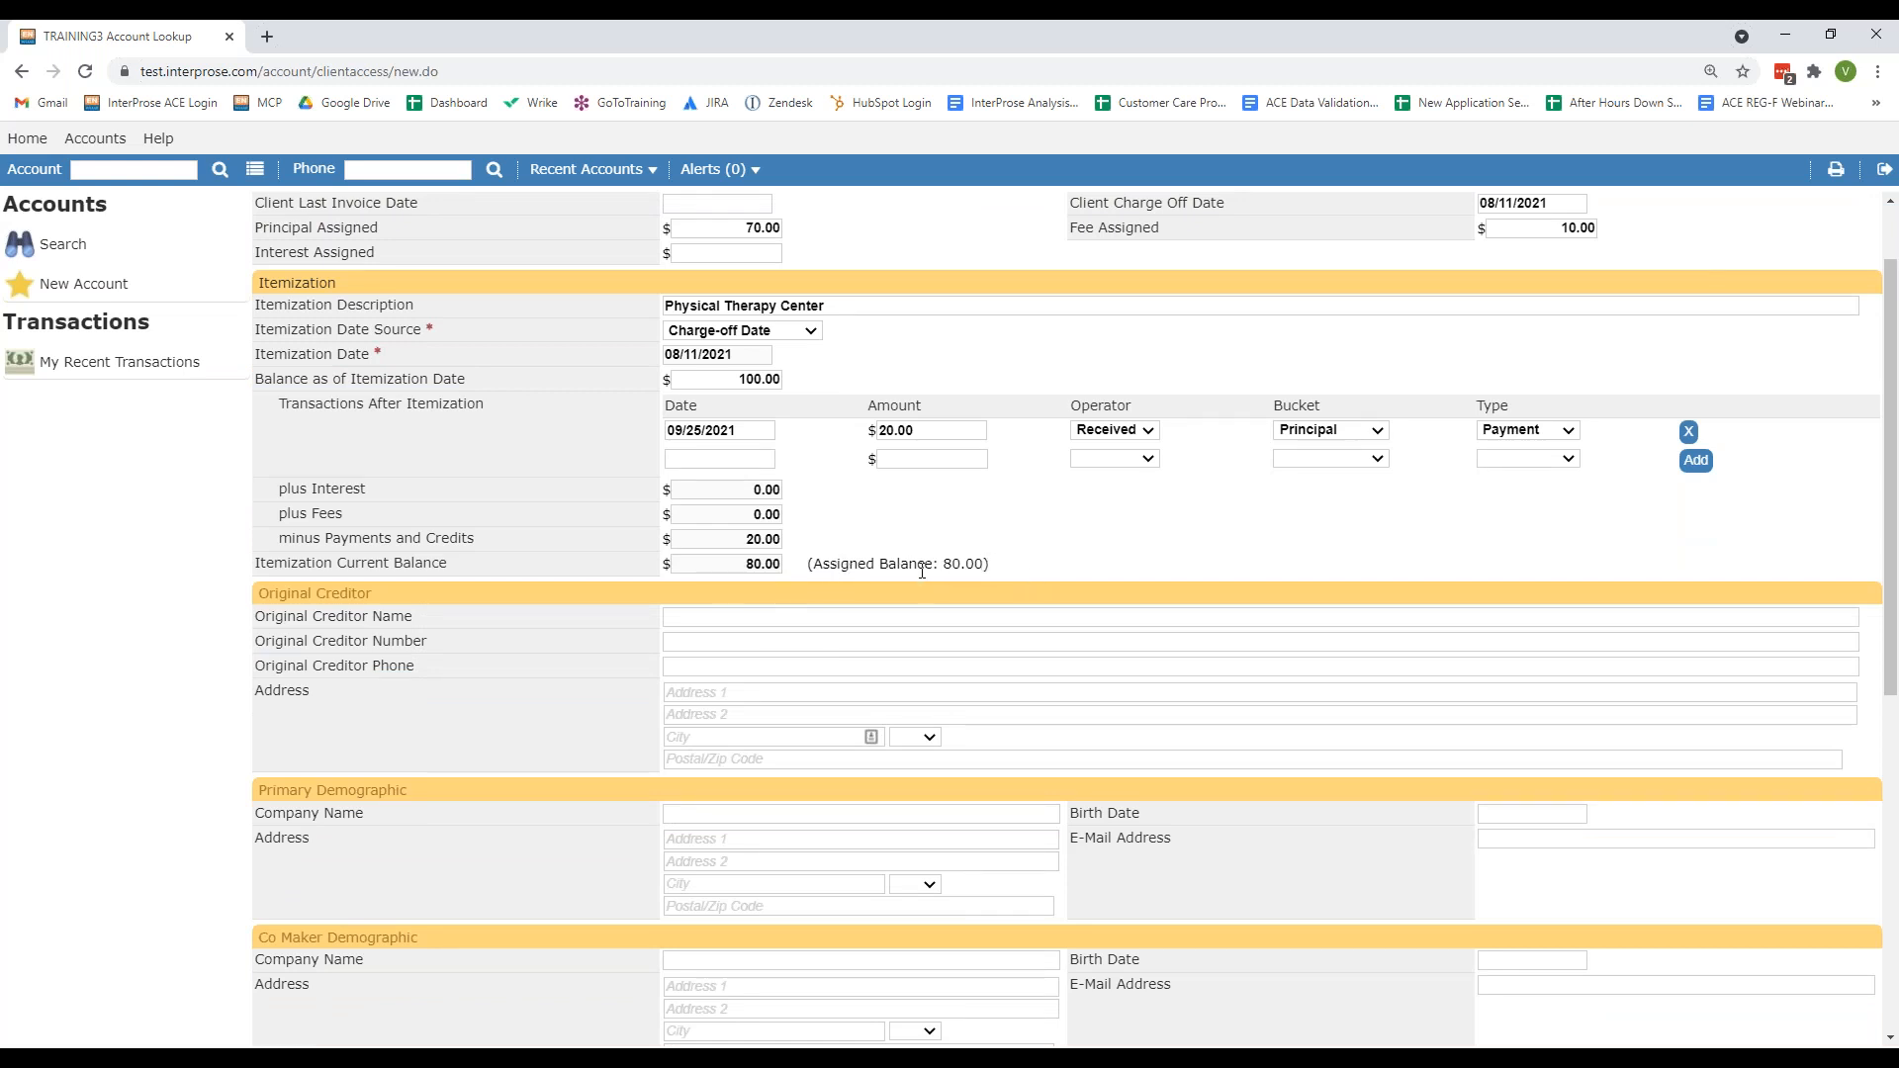
{"action": "scroll", "coordinate": [922, 570], "scroll_direction": "down", "scroll_amount": 7}
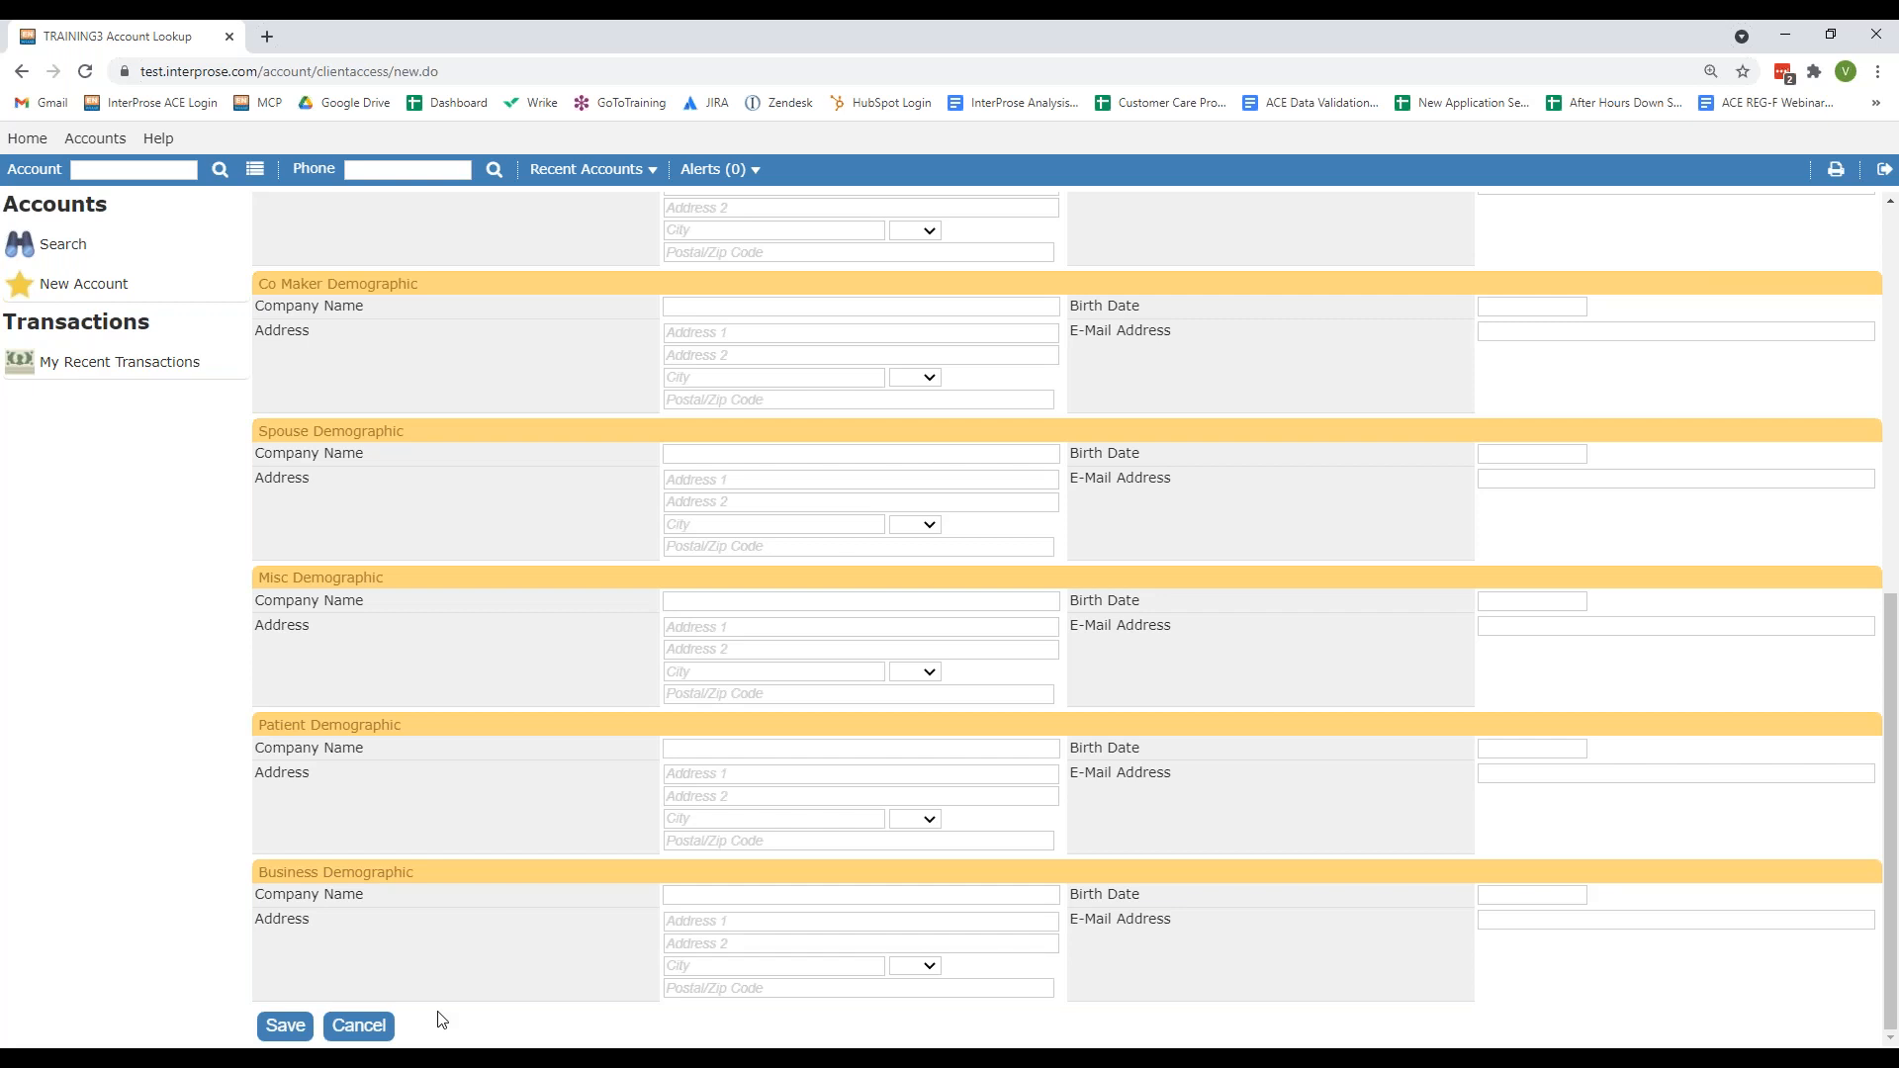
{"action": "scroll", "coordinate": [572, 810], "scroll_direction": "up", "scroll_amount": 8}
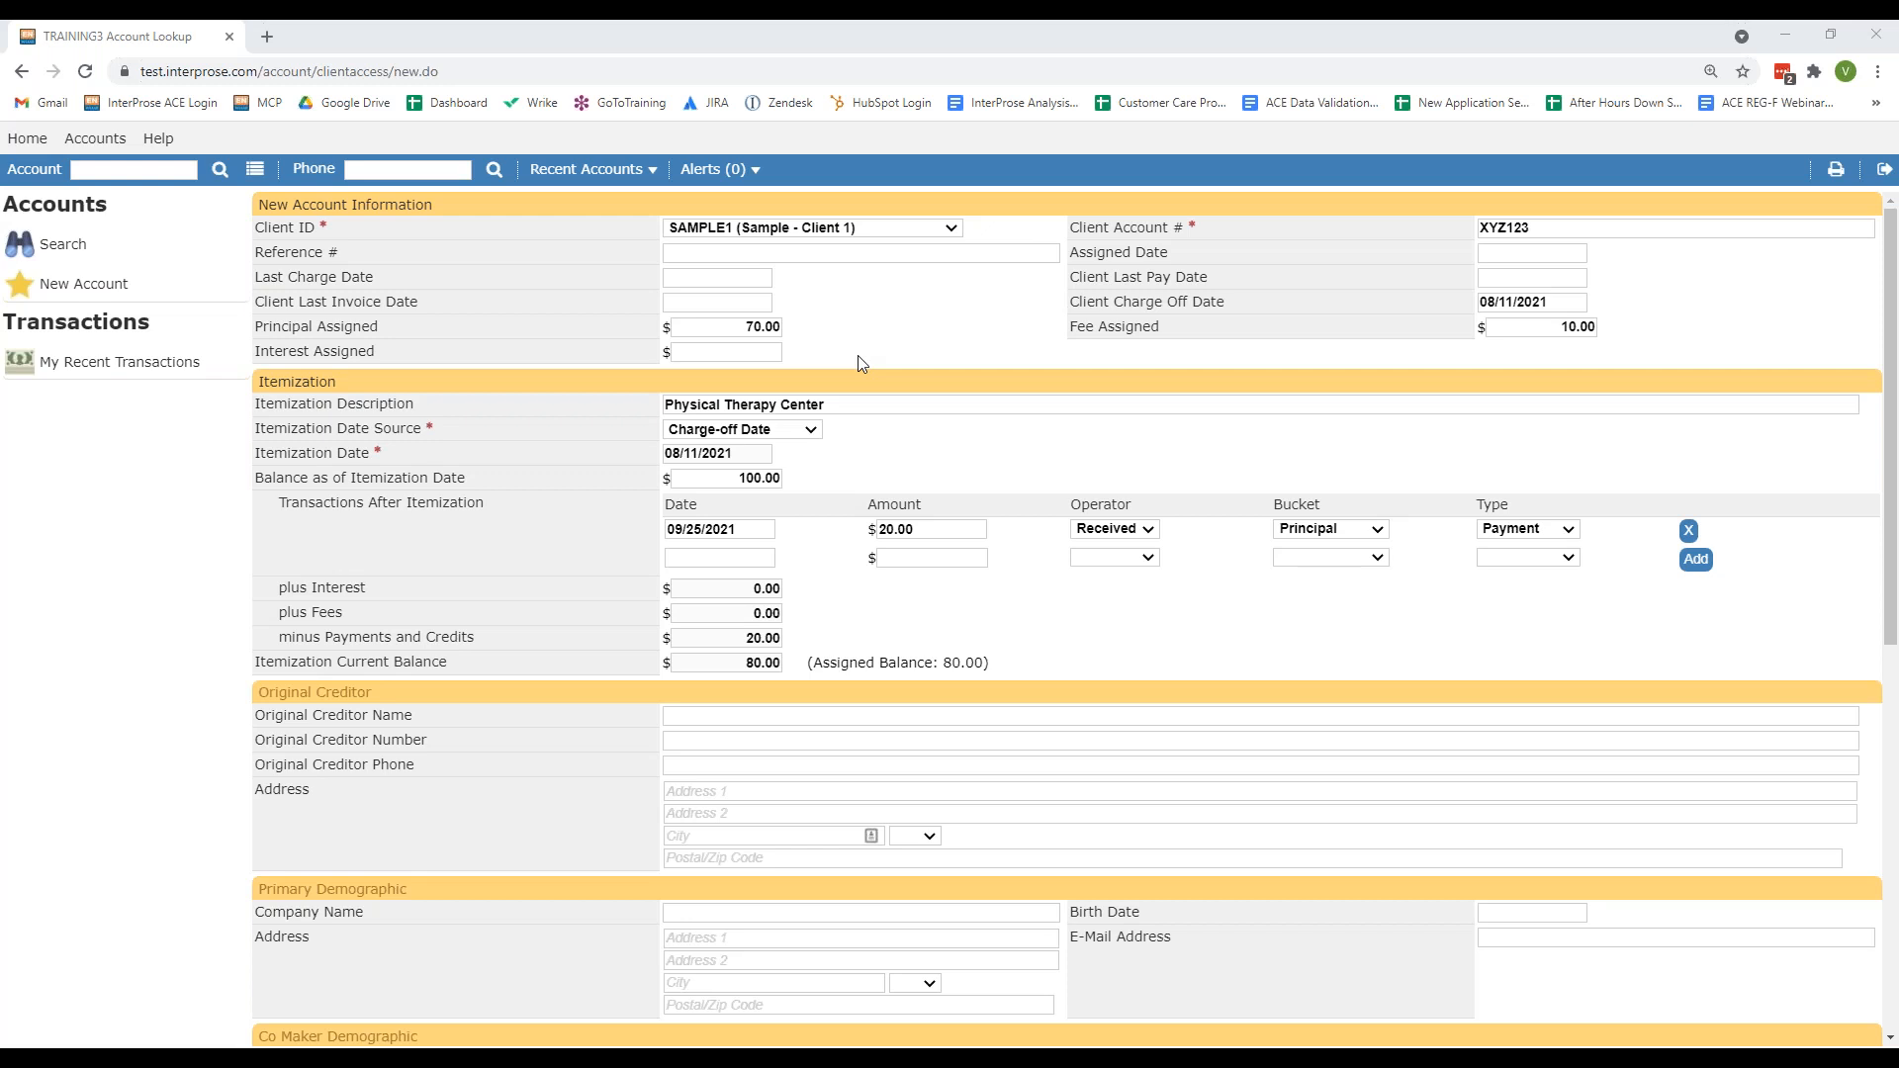
{"action": "scroll", "coordinate": [466, 532], "scroll_direction": "down", "scroll_amount": 4}
{"action": "scroll", "coordinate": [675, 399], "scroll_direction": "up", "scroll_amount": 4}
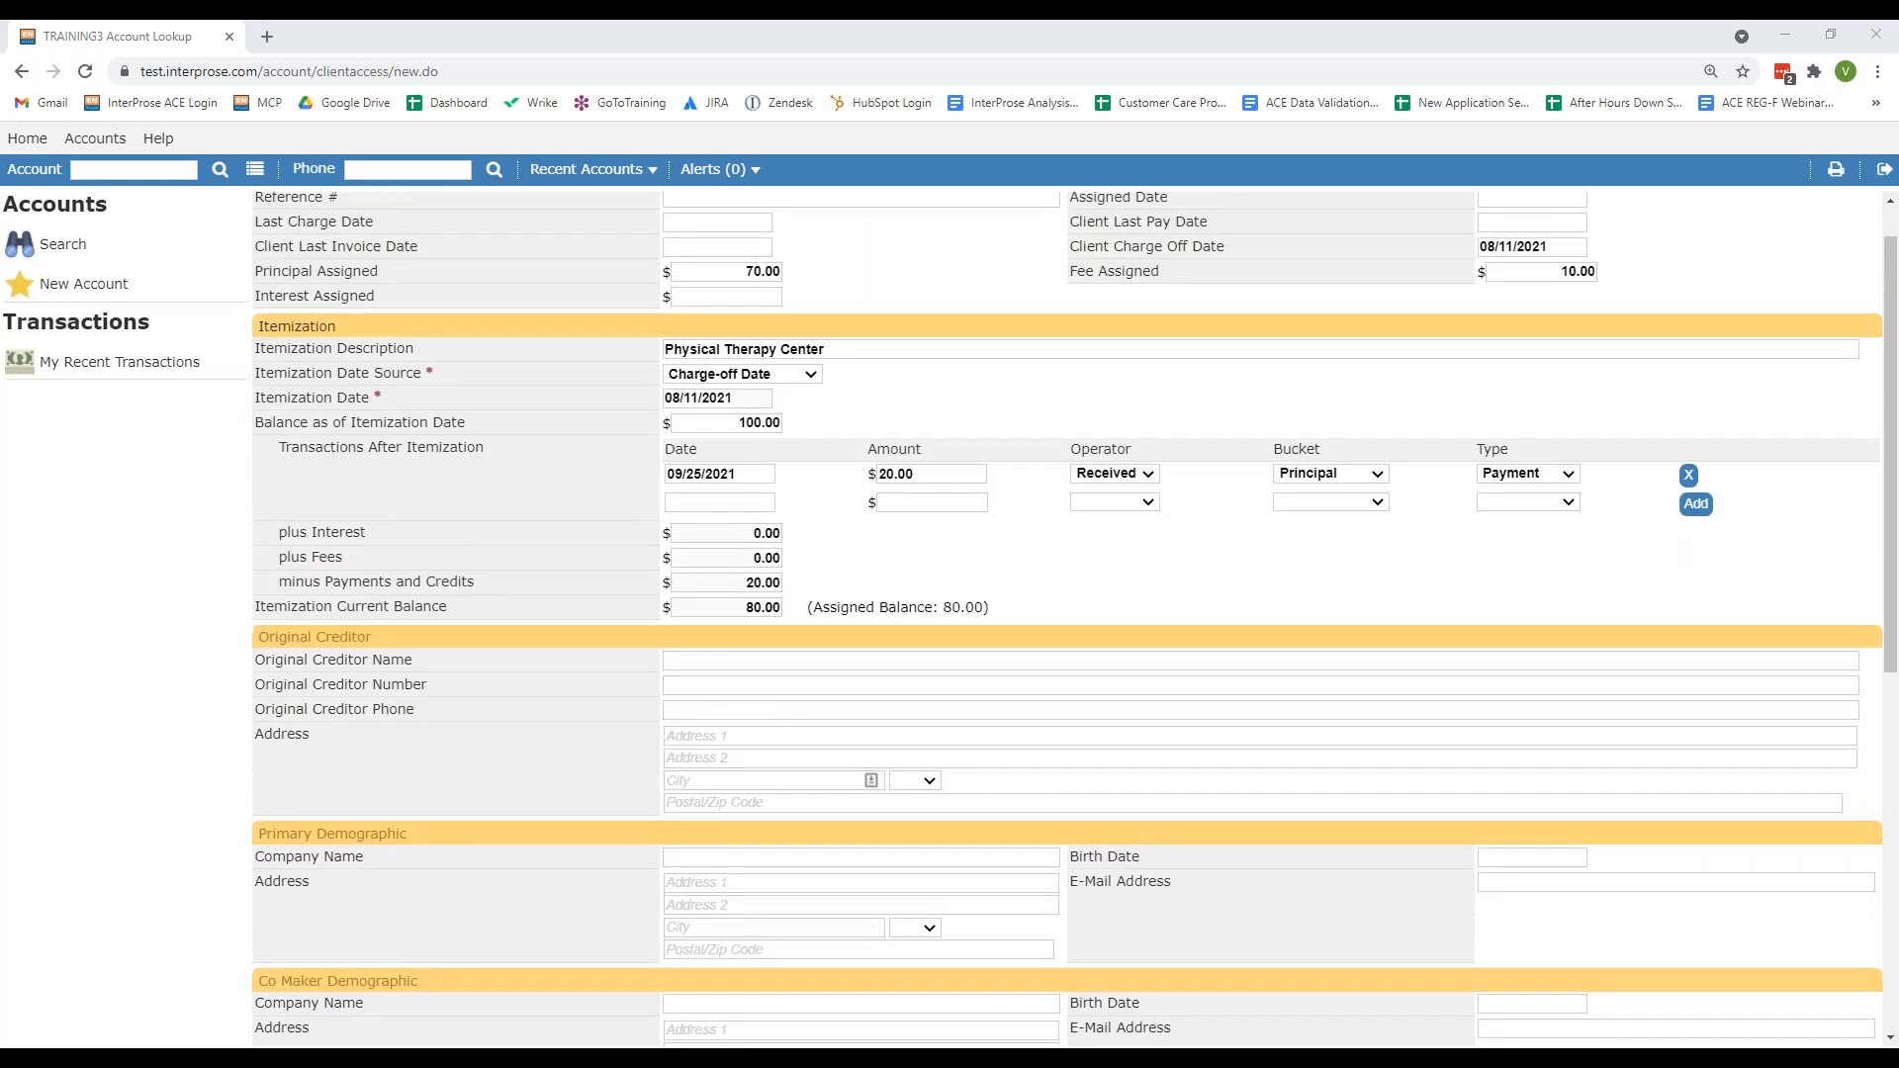